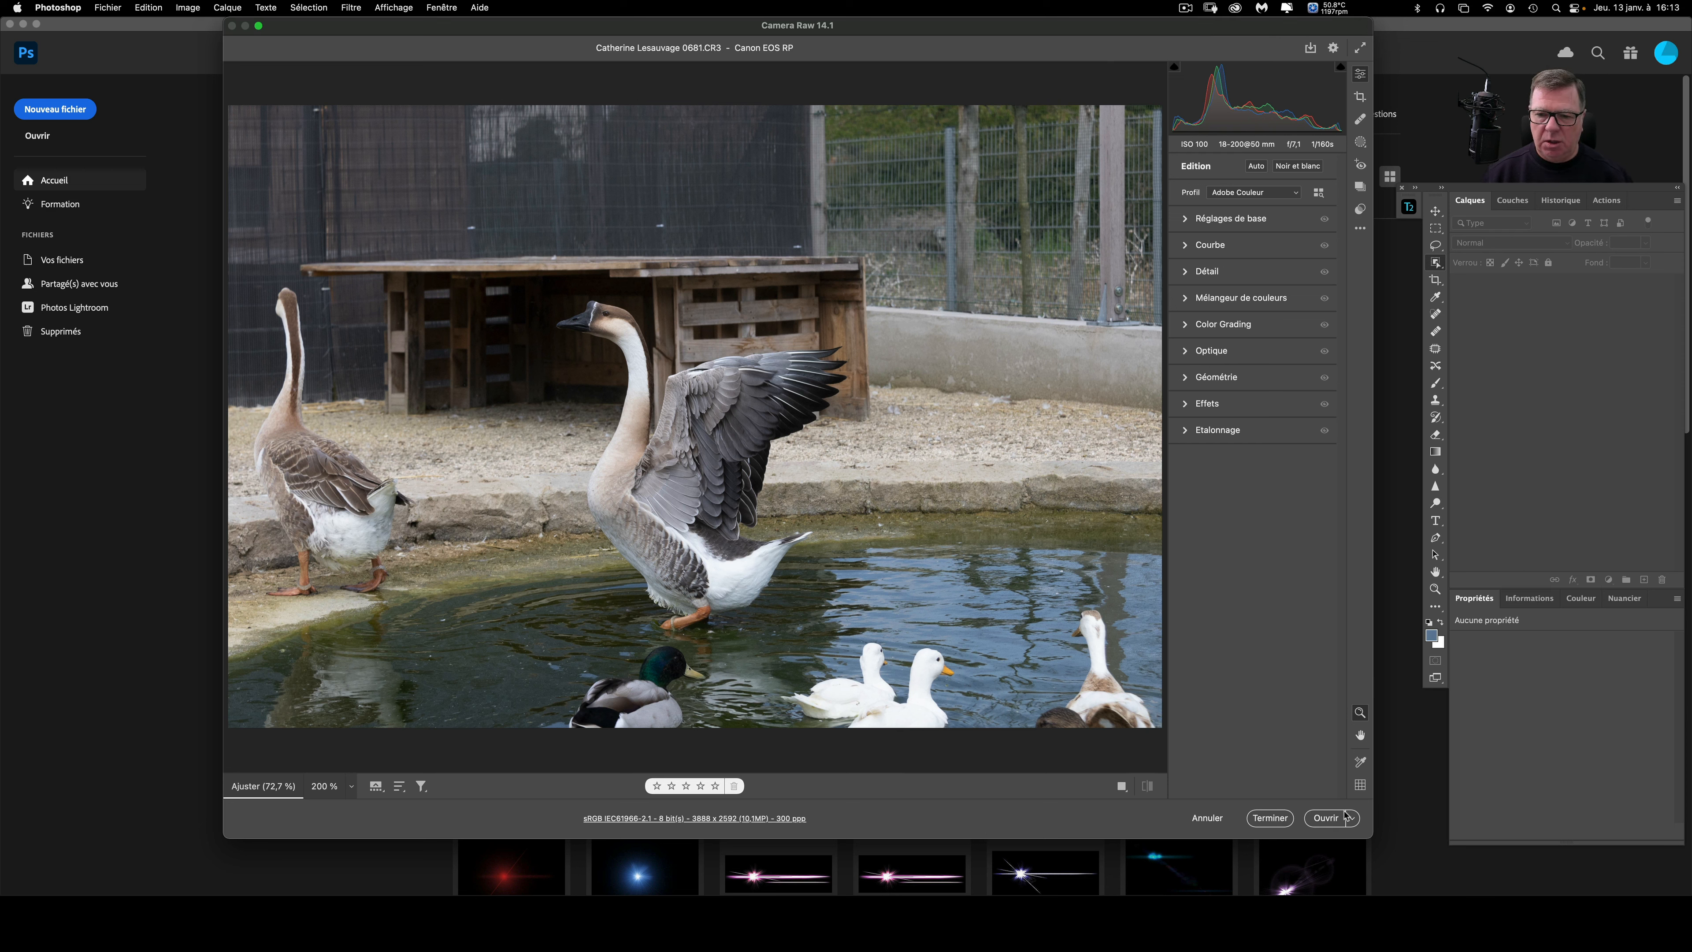
Step: Open the raw goose photo for editing and duplicate its background layer
{"action": "left_click", "coordinate": [1336, 820]}
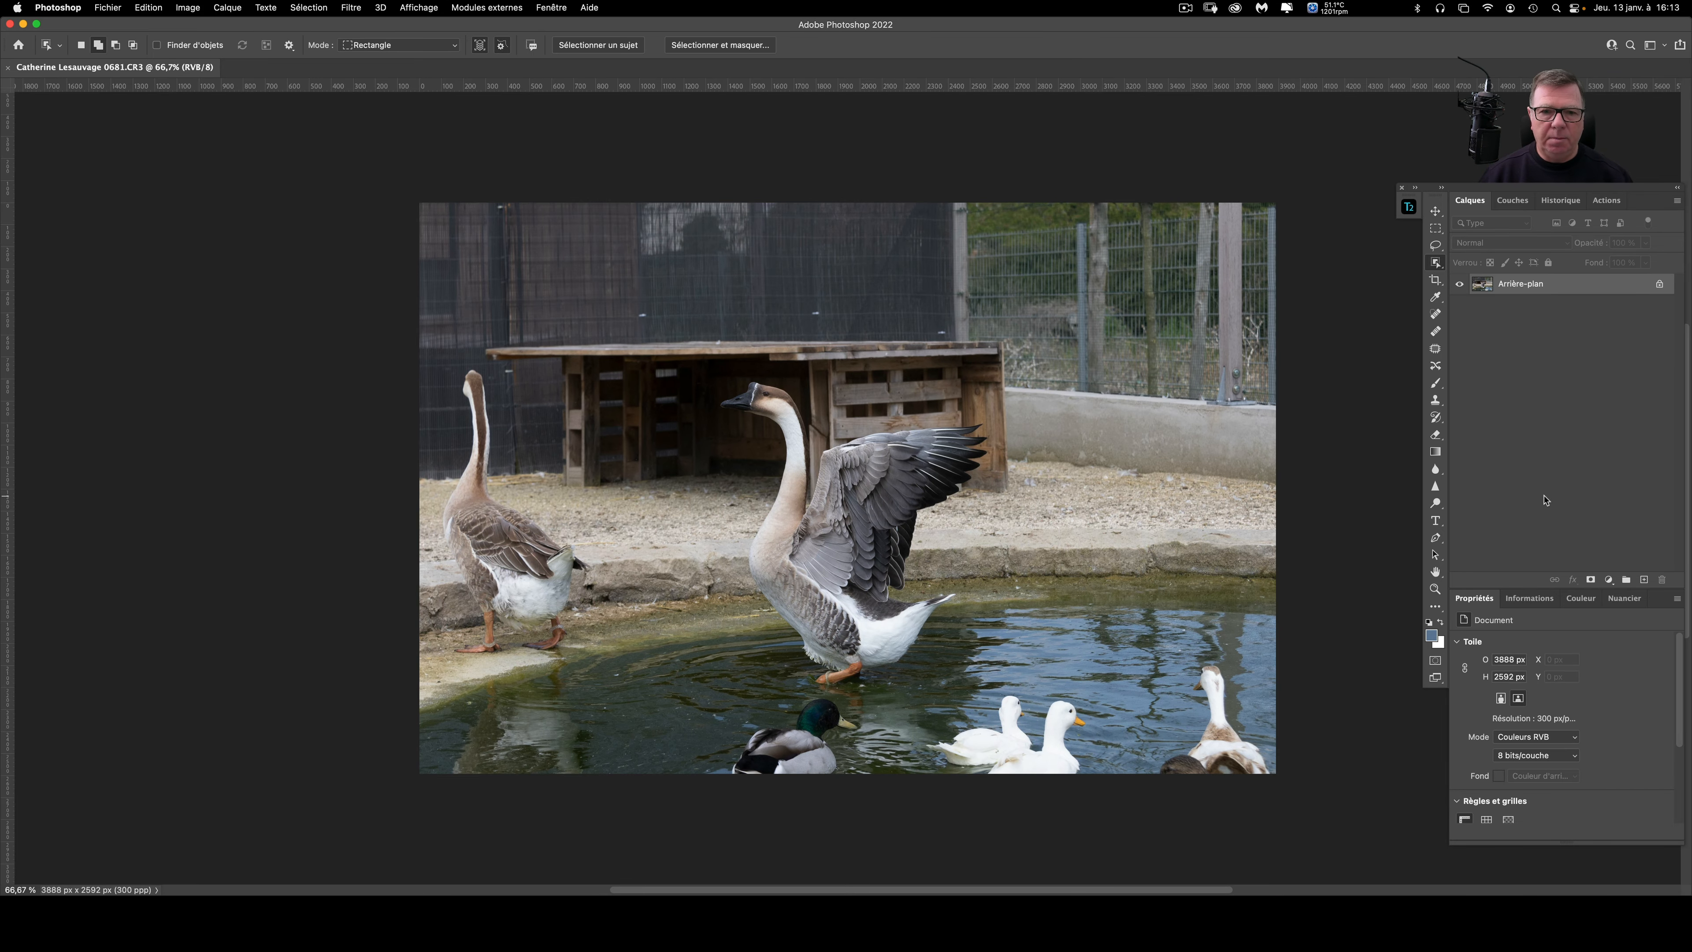
{"action": "left_click_drag", "start_coordinate": [1594, 286], "coordinate": [1643, 579]}
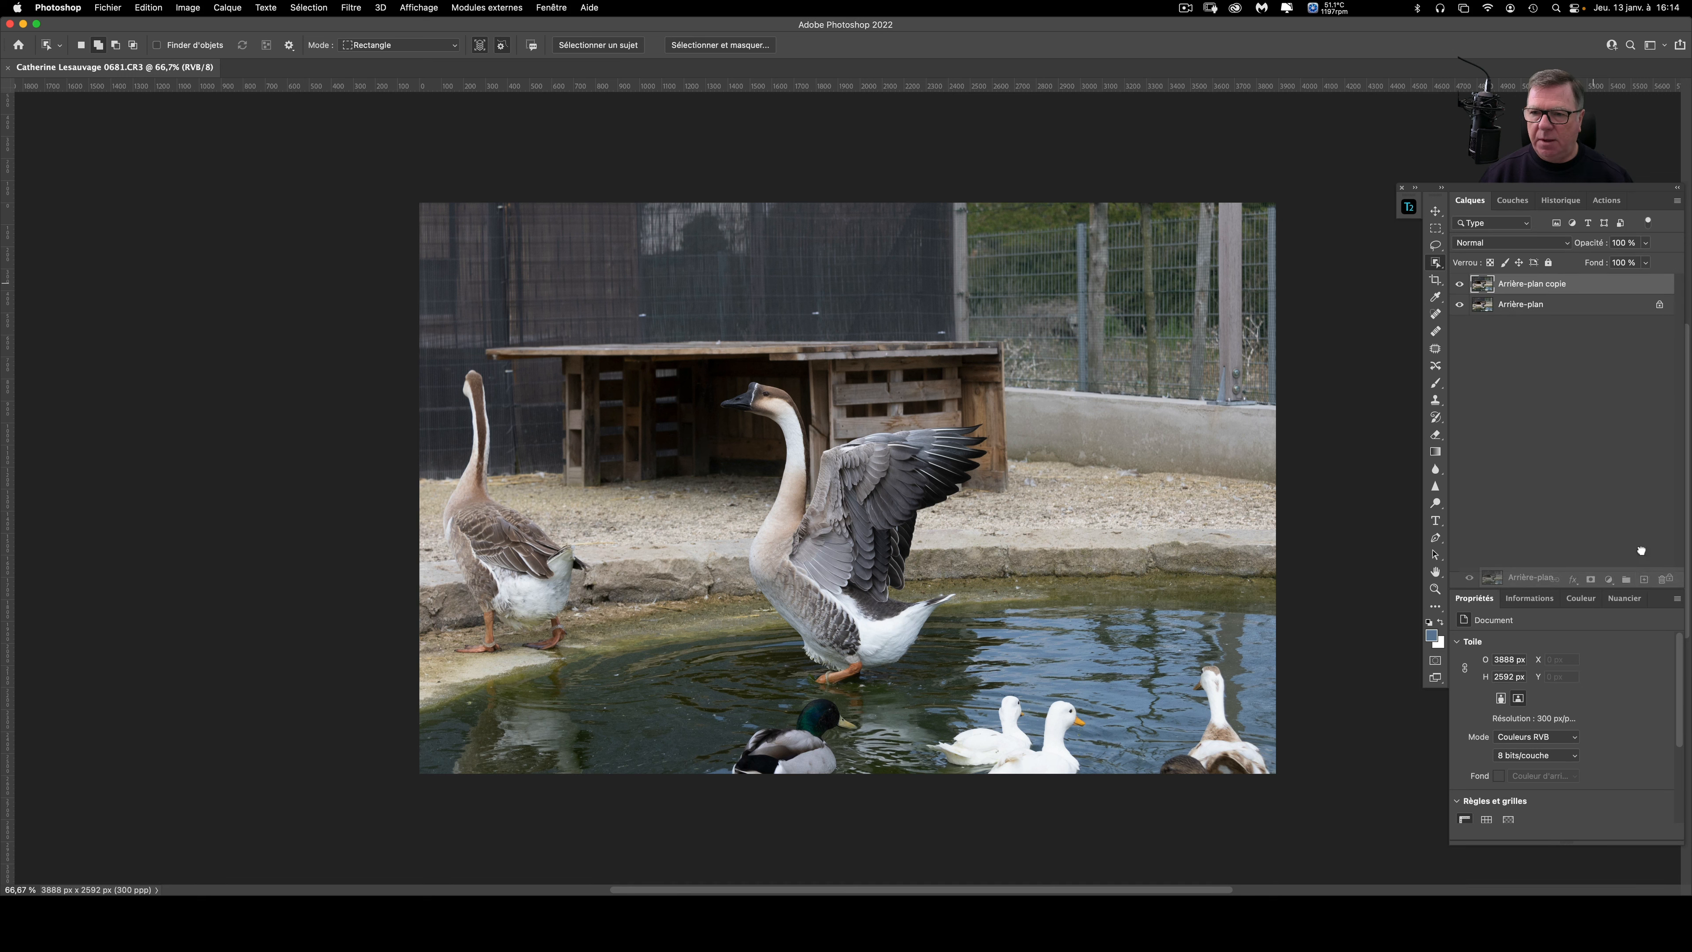
Step: Crop the image around the goose with raised wings to 1785 x 2199 px
{"action": "left_click", "coordinate": [1436, 280]}
{"action": "left_click_drag", "start_coordinate": [1278, 487], "coordinate": [1156, 484]}
{"action": "left_click_drag", "start_coordinate": [531, 483], "coordinate": [650, 474]}
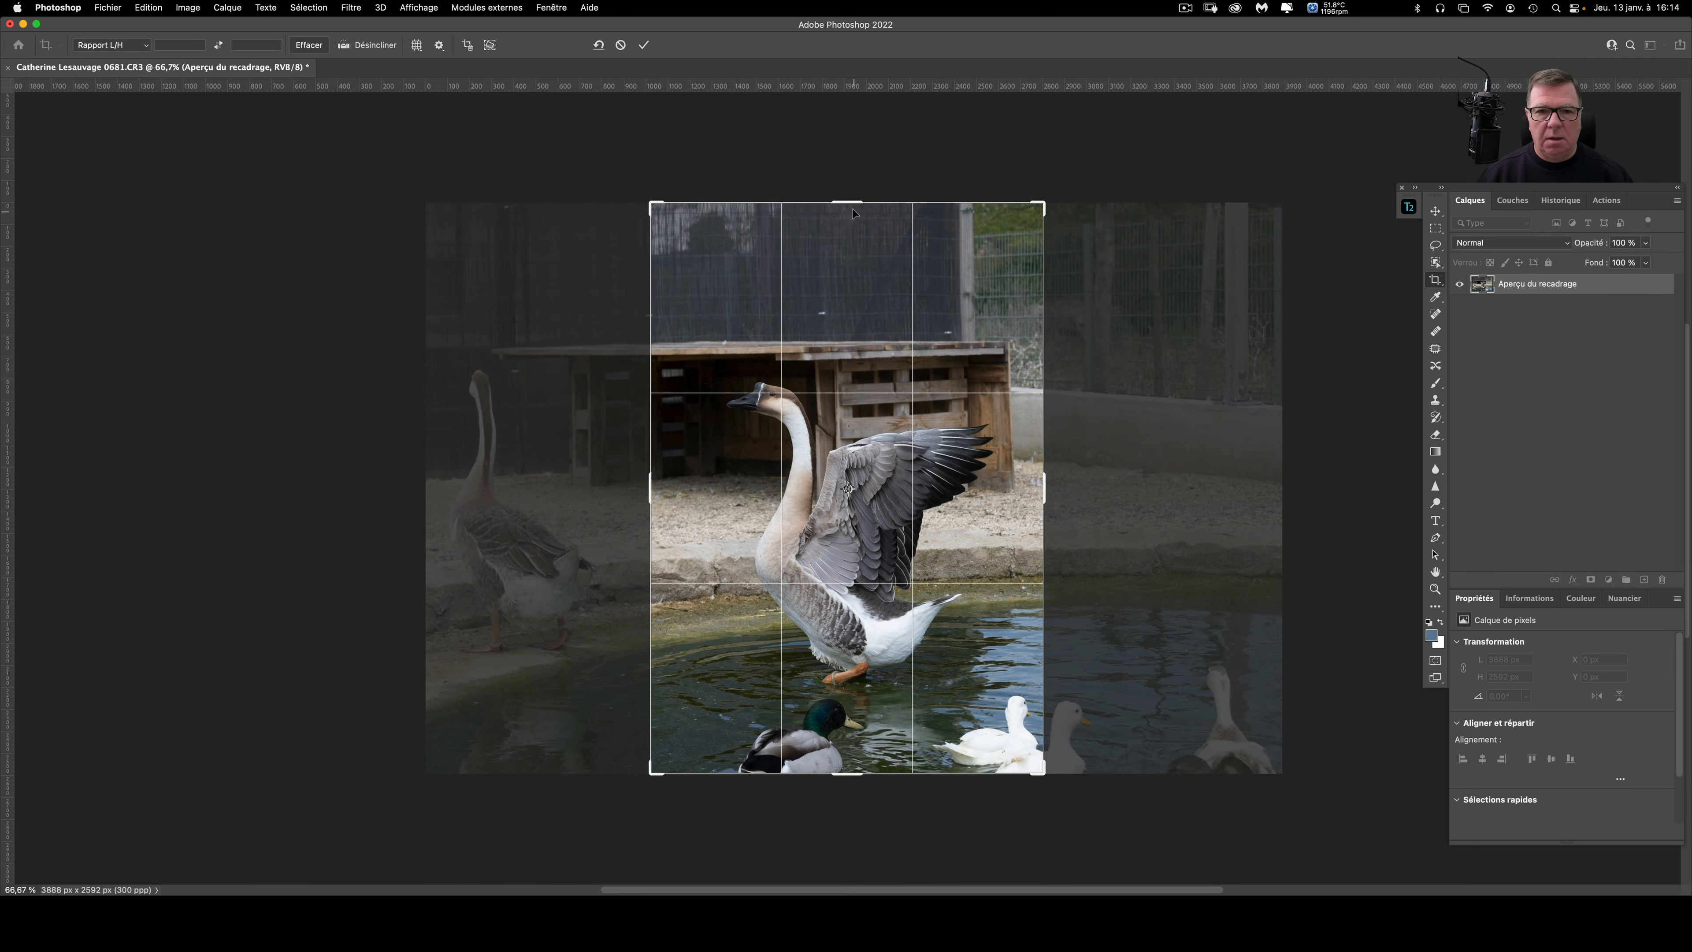
{"action": "left_click_drag", "start_coordinate": [853, 212], "coordinate": [846, 244]}
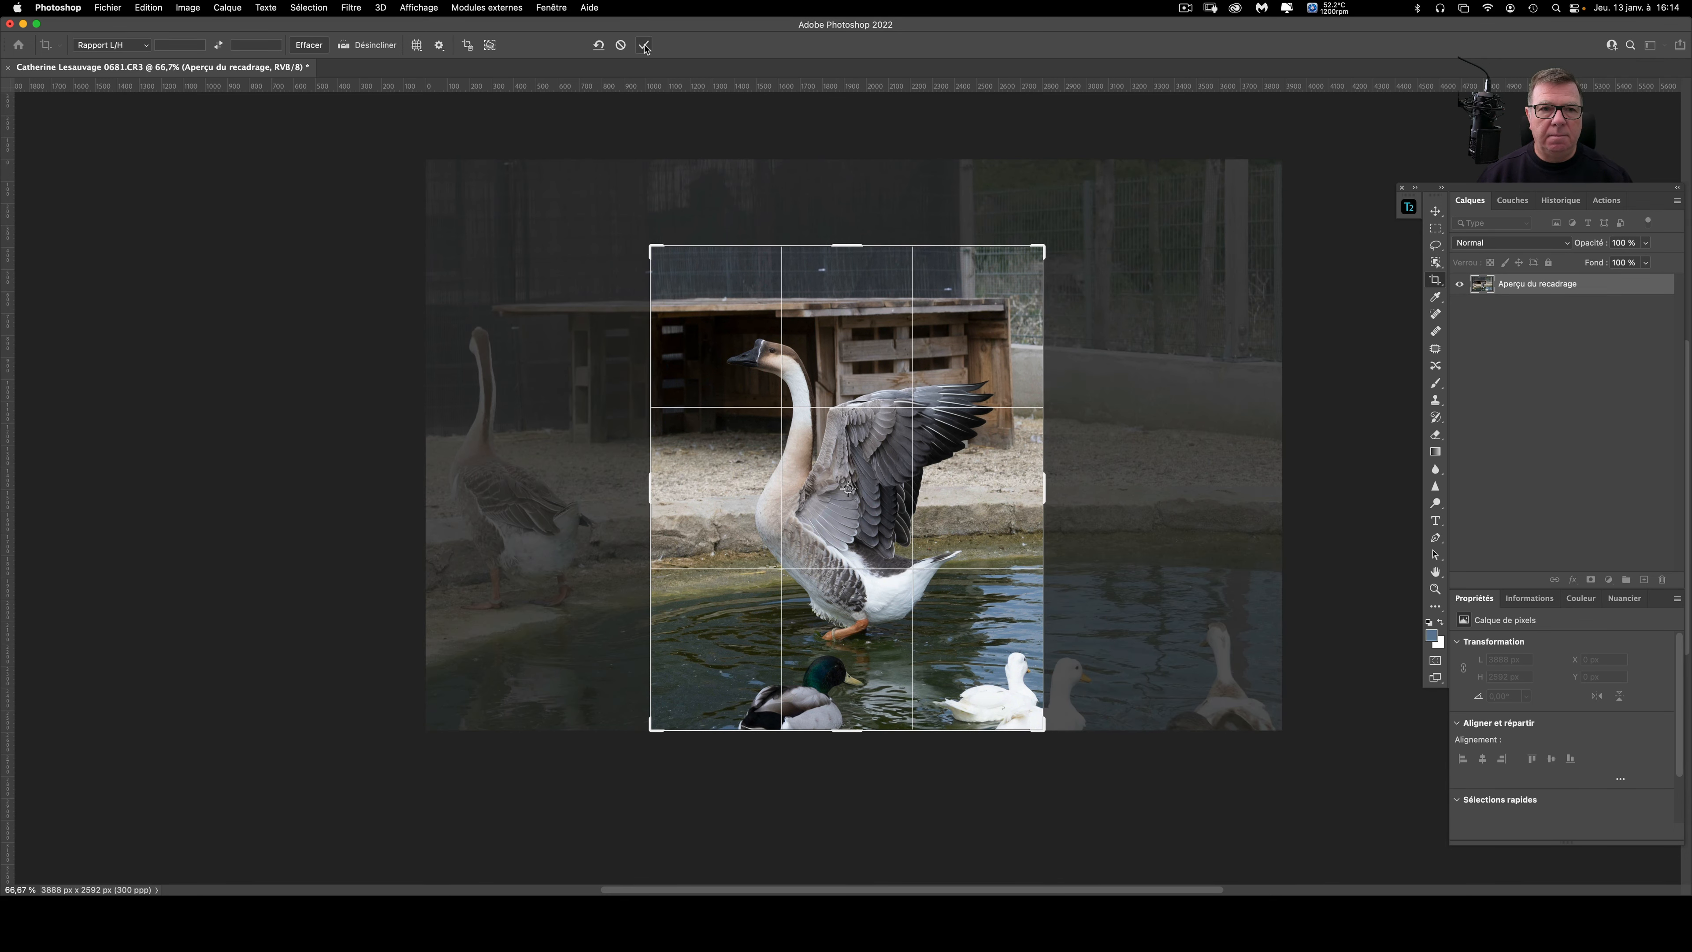
{"action": "key", "text": "Return"}
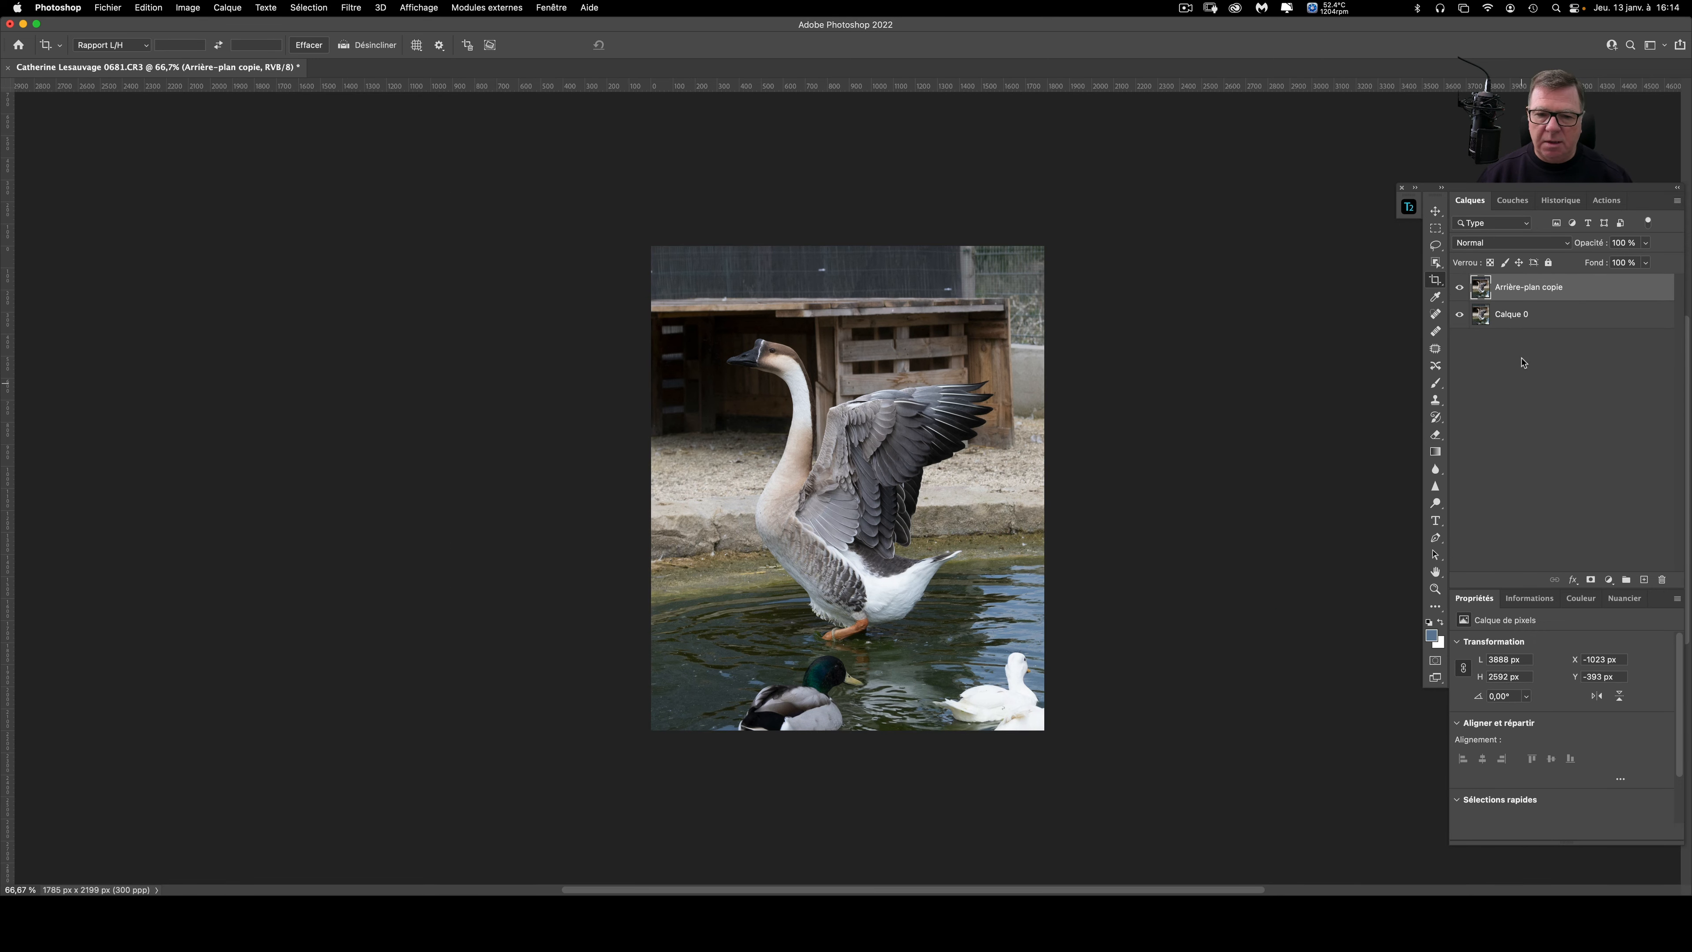
Step: Remove the mallard duck below the goose by patching it with nearby pond water, then clear the selection
{"action": "left_click", "coordinate": [1429, 365]}
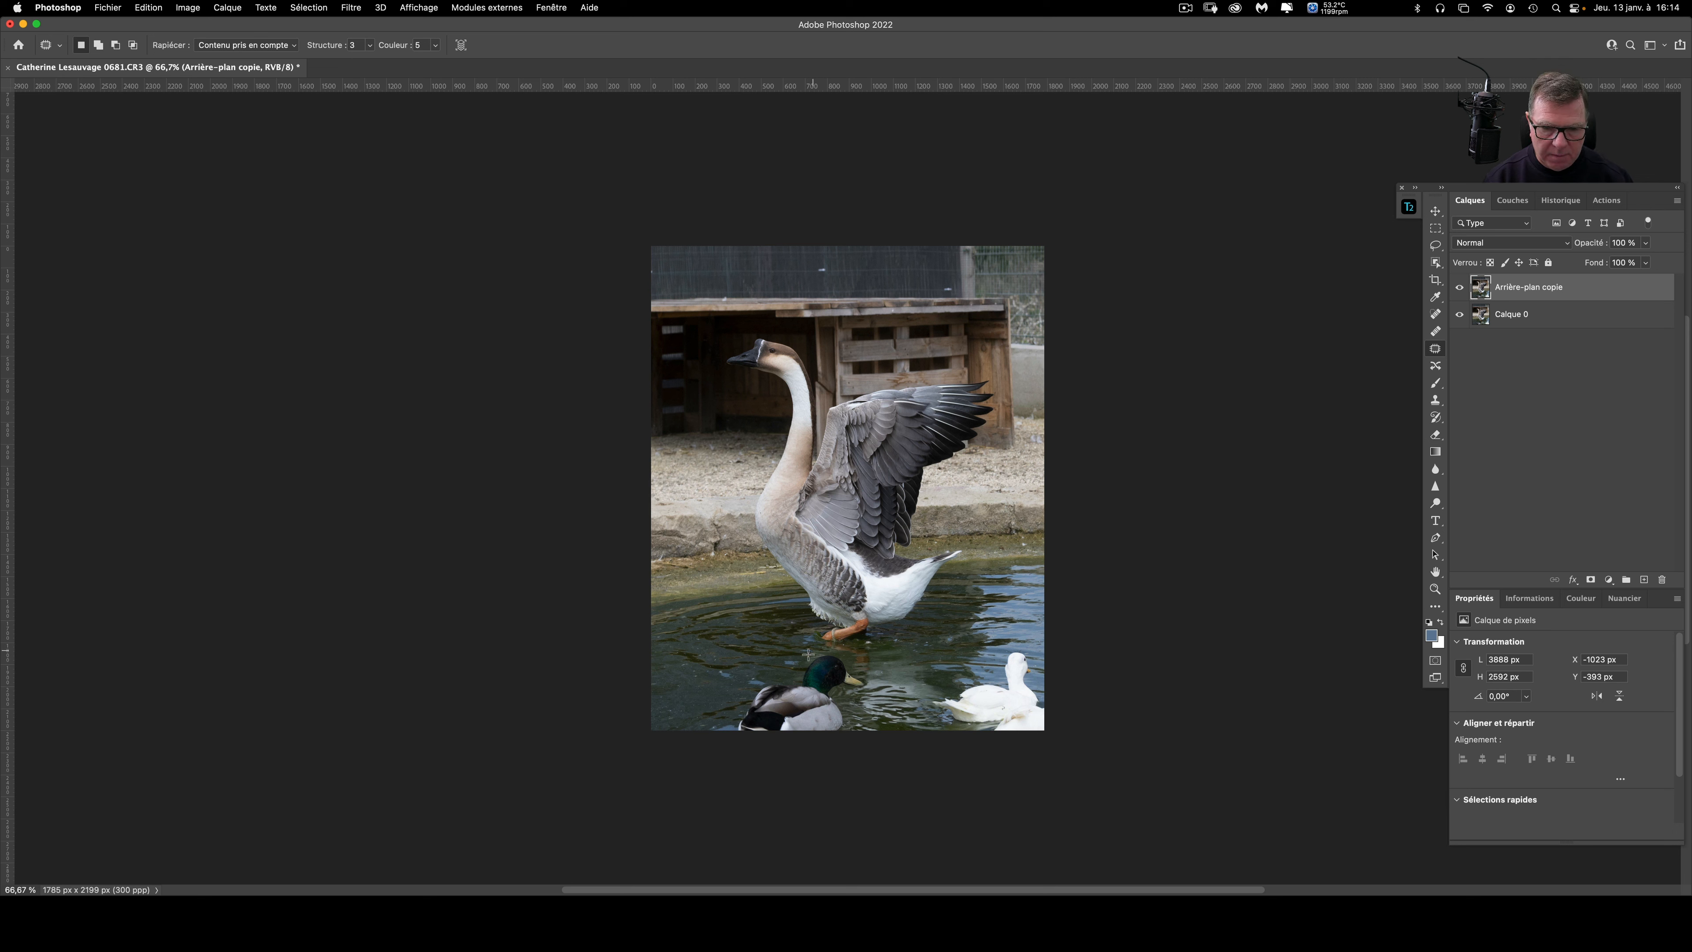
{"action": "mouse_move", "coordinate": [808, 654]}
{"action": "left_mouse_down"}
{"action": "mouse_move", "coordinate": [727, 701]}
{"action": "mouse_move", "coordinate": [721, 741]}
{"action": "mouse_move", "coordinate": [782, 761]}
{"action": "mouse_move", "coordinate": [853, 751]}
{"action": "mouse_move", "coordinate": [847, 700]}
{"action": "mouse_move", "coordinate": [871, 692]}
{"action": "mouse_move", "coordinate": [811, 650]}
{"action": "left_mouse_up"}
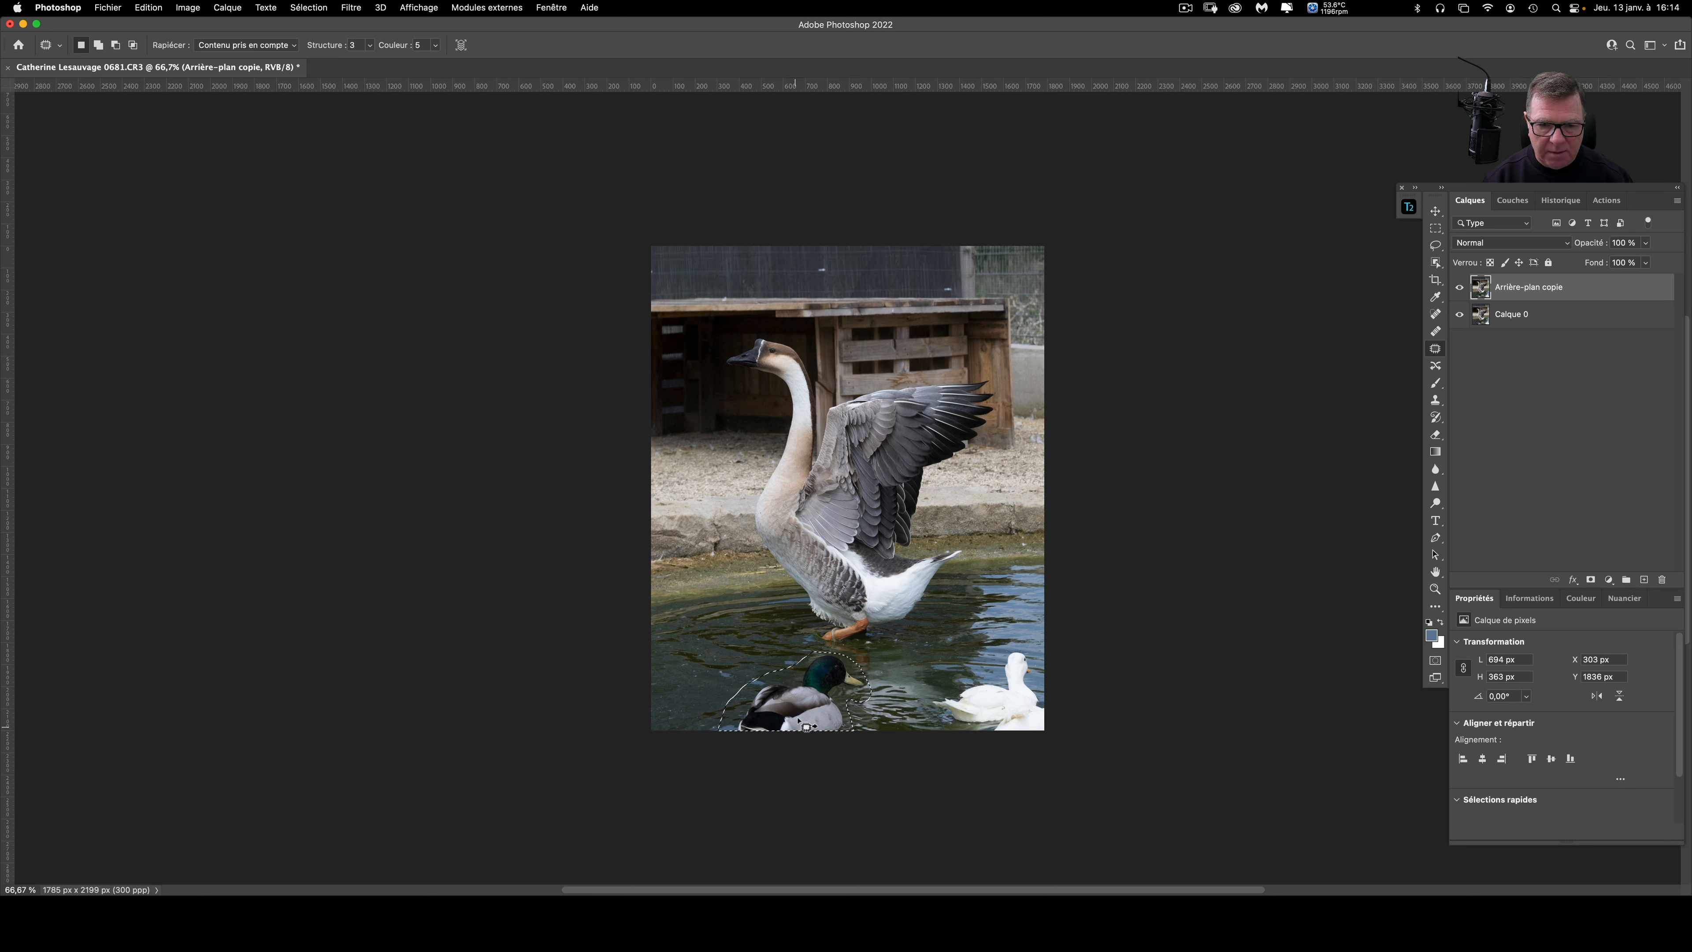
{"action": "left_click_drag", "start_coordinate": [806, 723], "coordinate": [726, 718]}
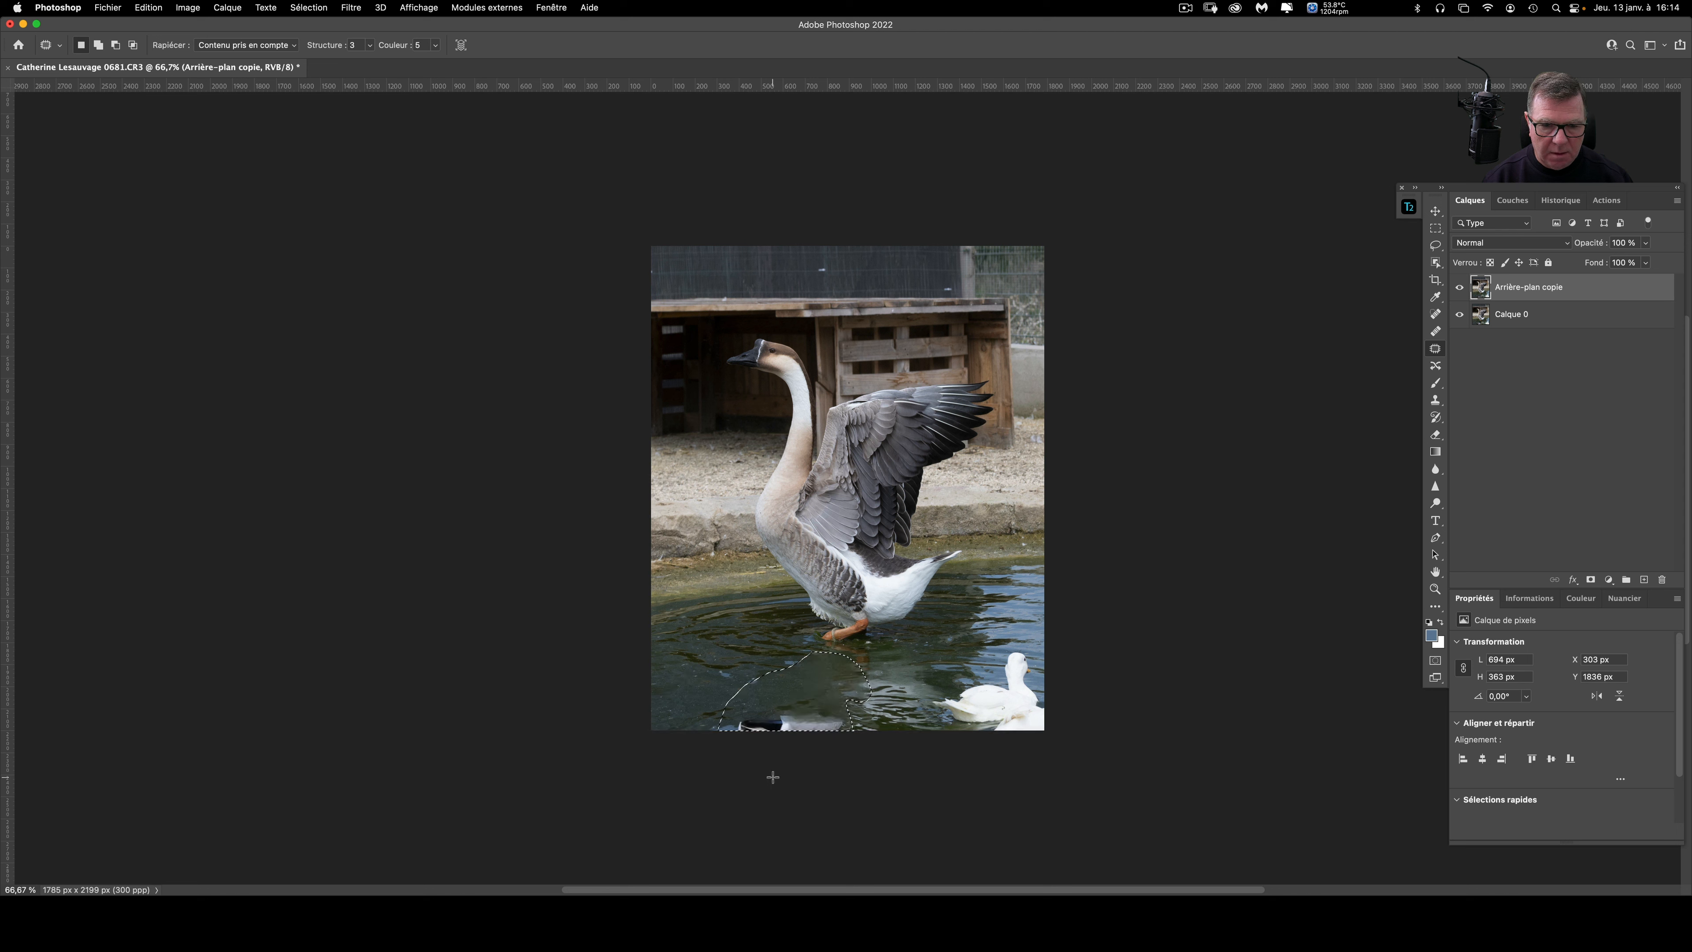
{"action": "key", "text": "super+z"}
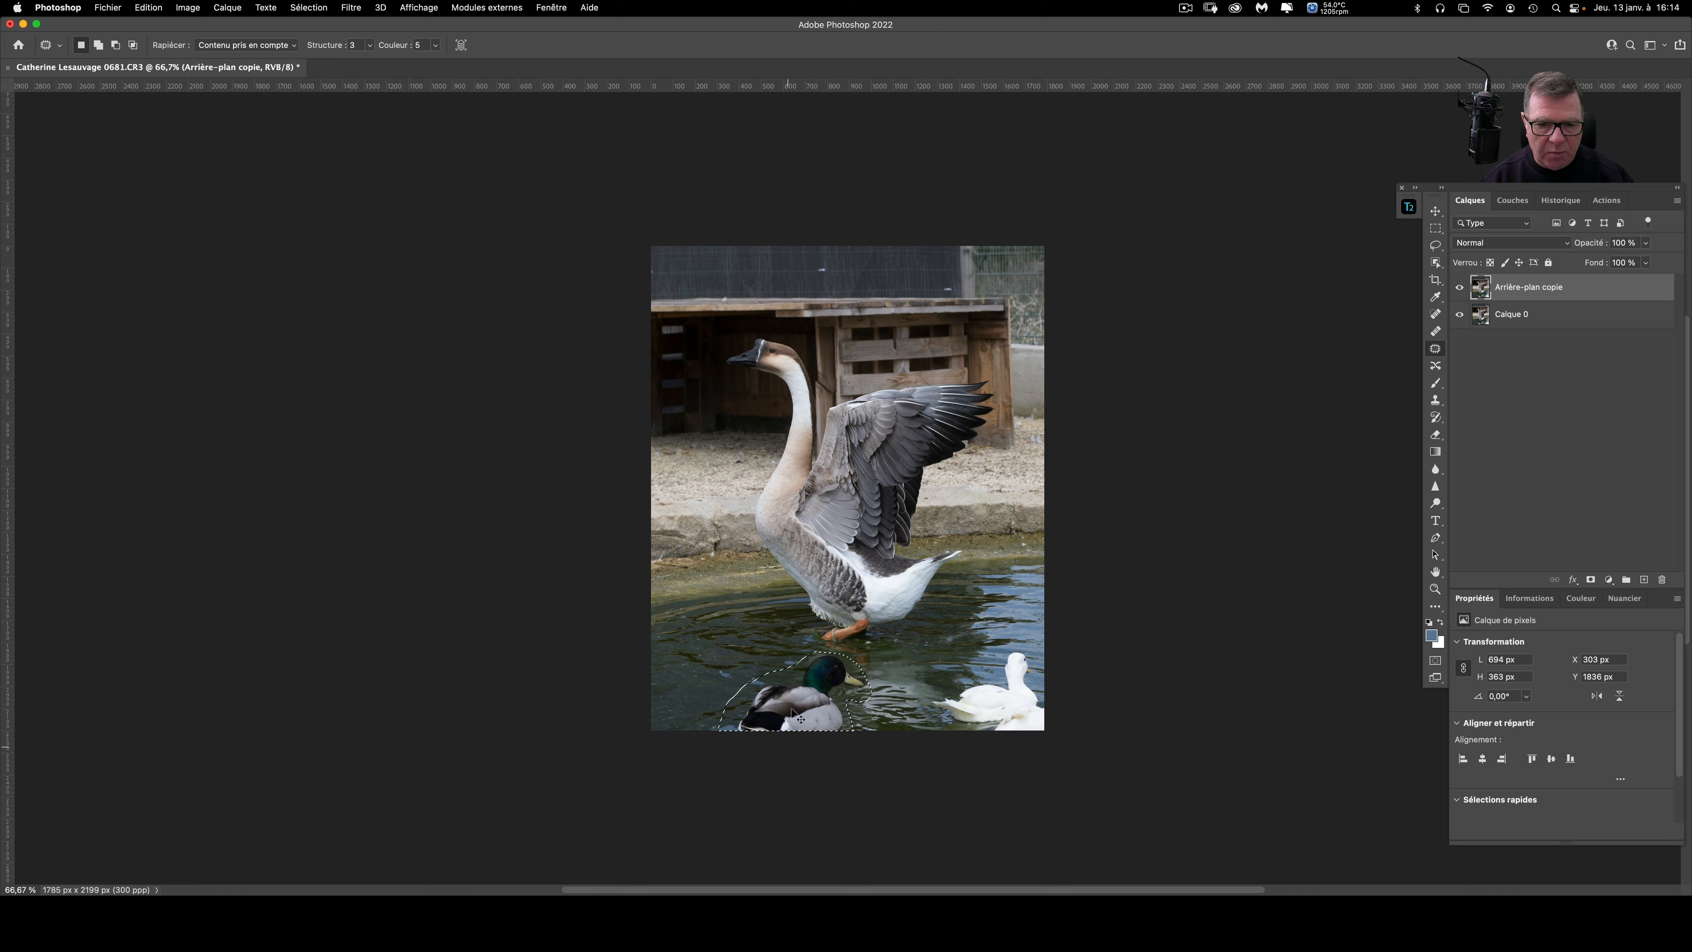
{"action": "left_click_drag", "start_coordinate": [812, 705], "coordinate": [747, 708]}
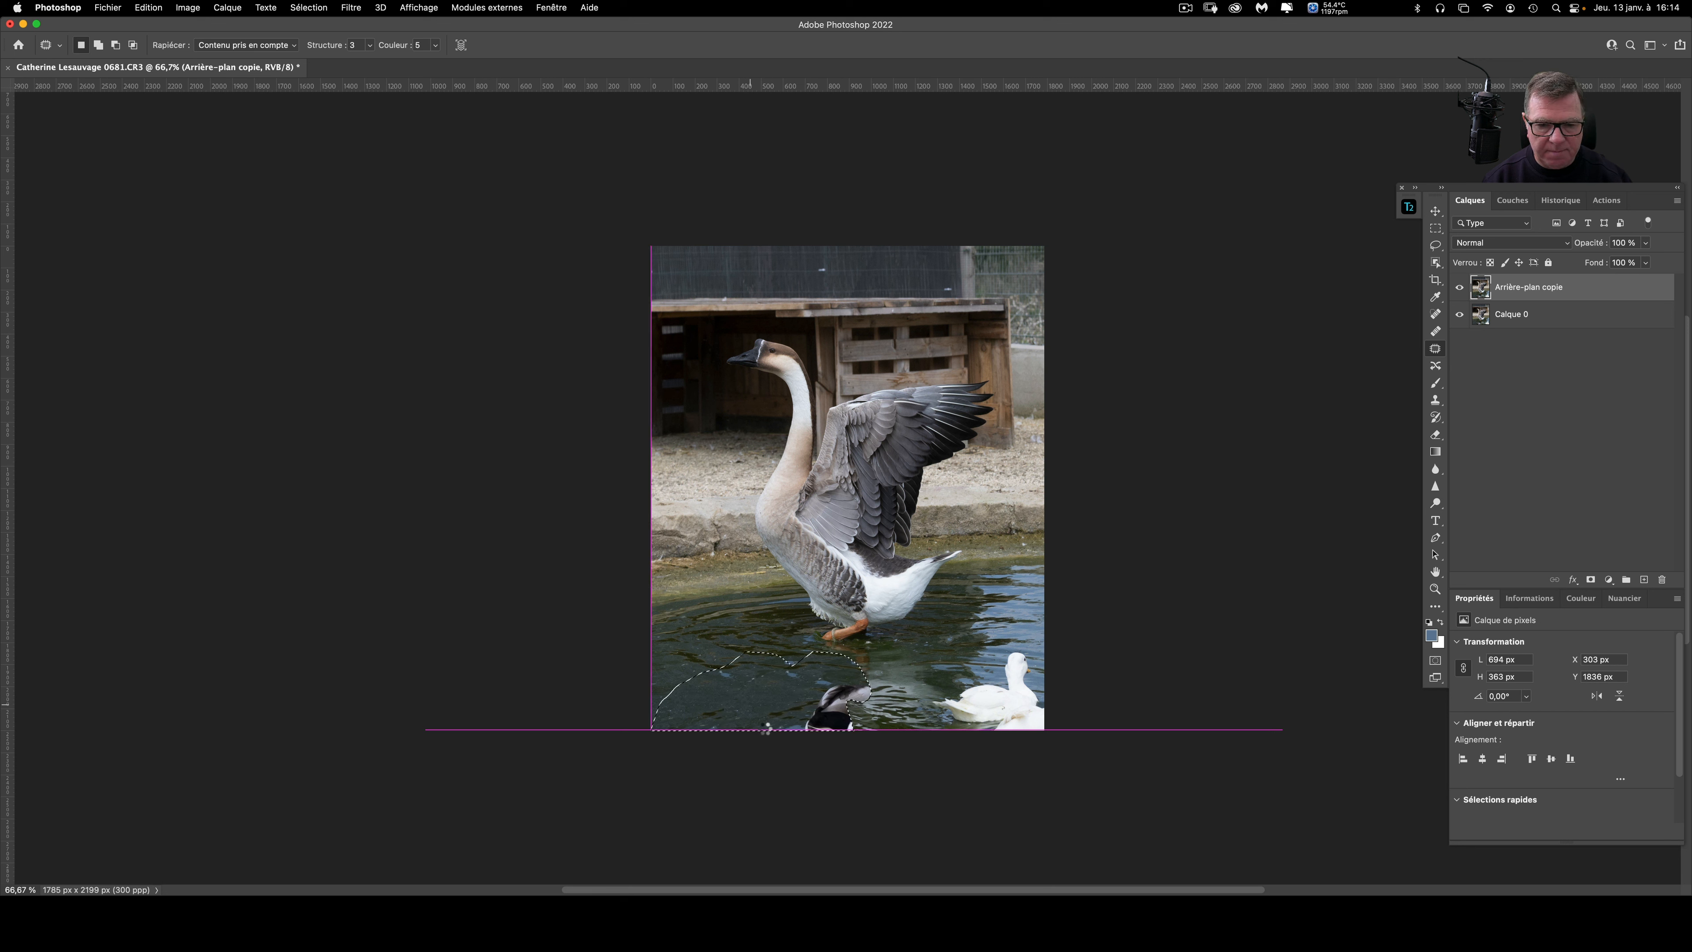
{"action": "key", "text": "super+d"}
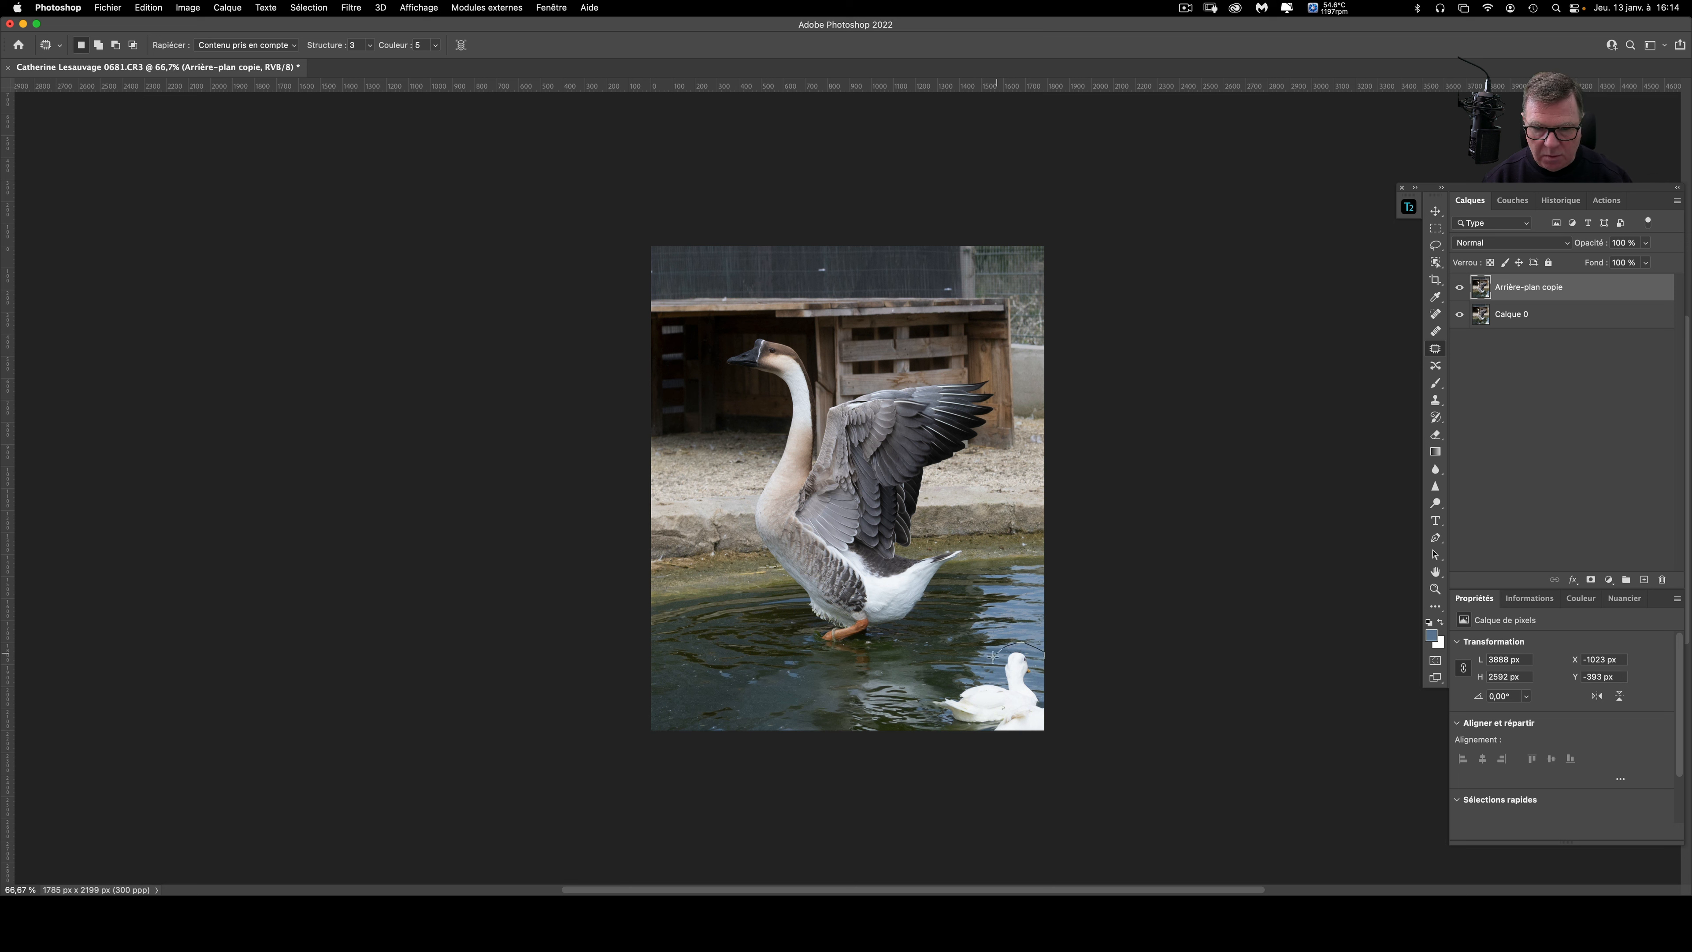
Step: Patch the white ducks in the lower corner with clean pond water and deselect the area
{"action": "mouse_move", "coordinate": [955, 682]}
{"action": "left_mouse_down"}
{"action": "mouse_move", "coordinate": [935, 733]}
{"action": "mouse_move", "coordinate": [1060, 746]}
{"action": "mouse_move", "coordinate": [1083, 667]}
{"action": "left_mouse_up"}
{"action": "left_click_drag", "start_coordinate": [1004, 715], "coordinate": [760, 706]}
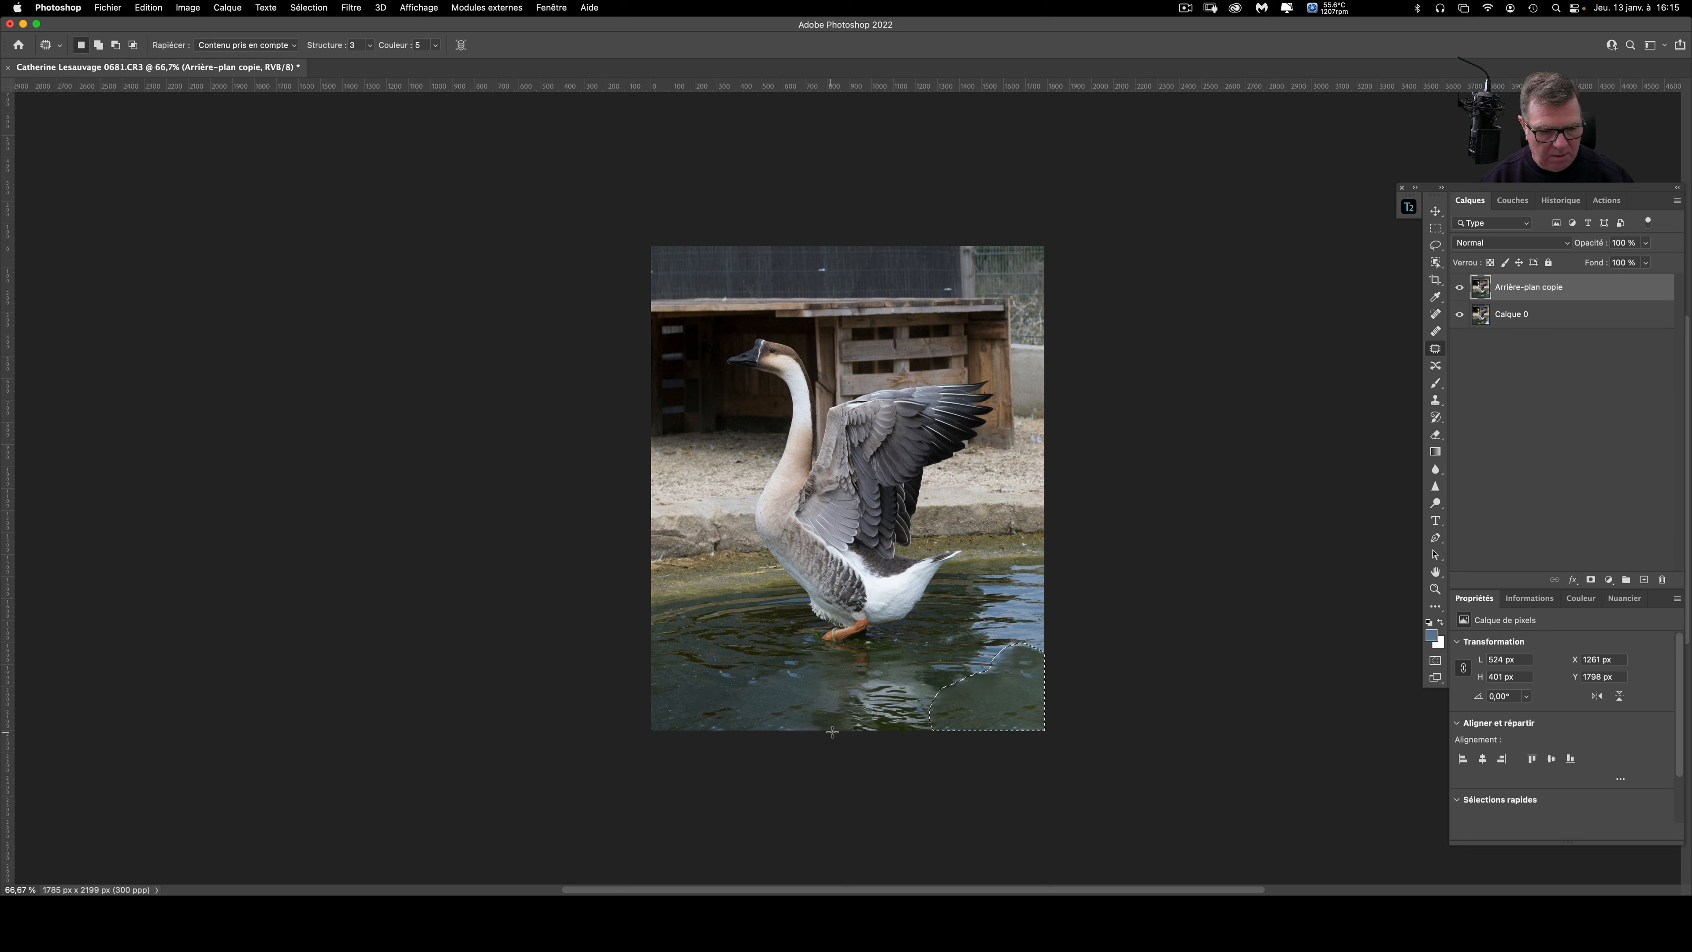
{"action": "key", "text": "super+d"}
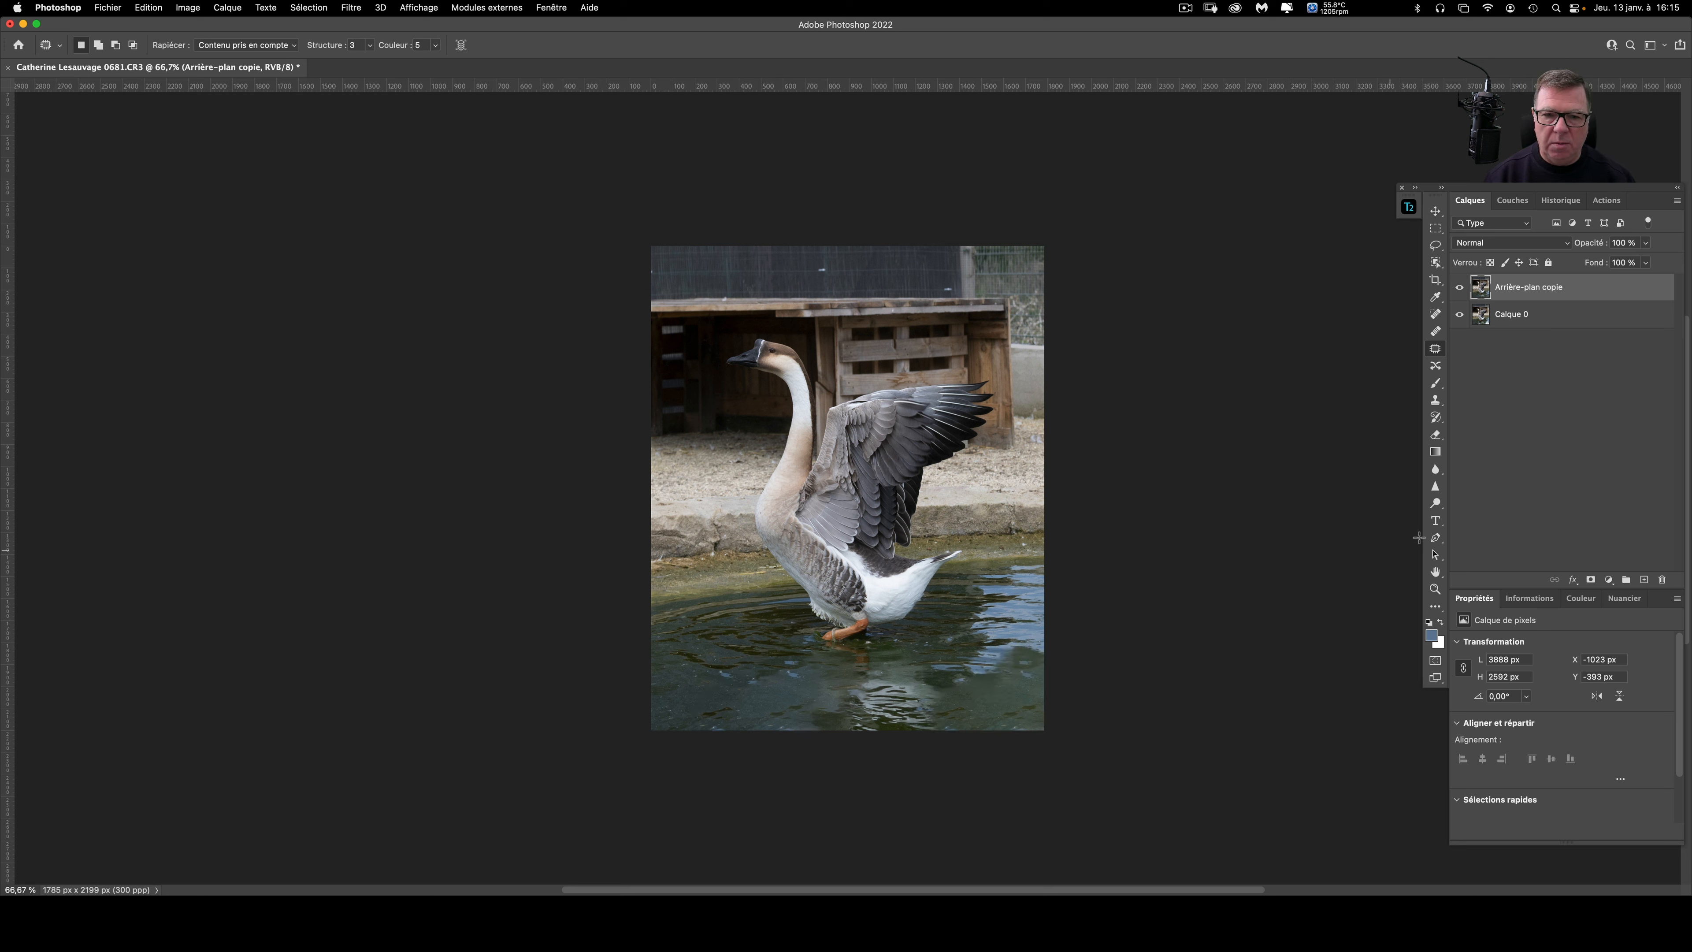
Step: Select the whole goose with the Object Selection tool
{"action": "left_click", "coordinate": [1437, 265]}
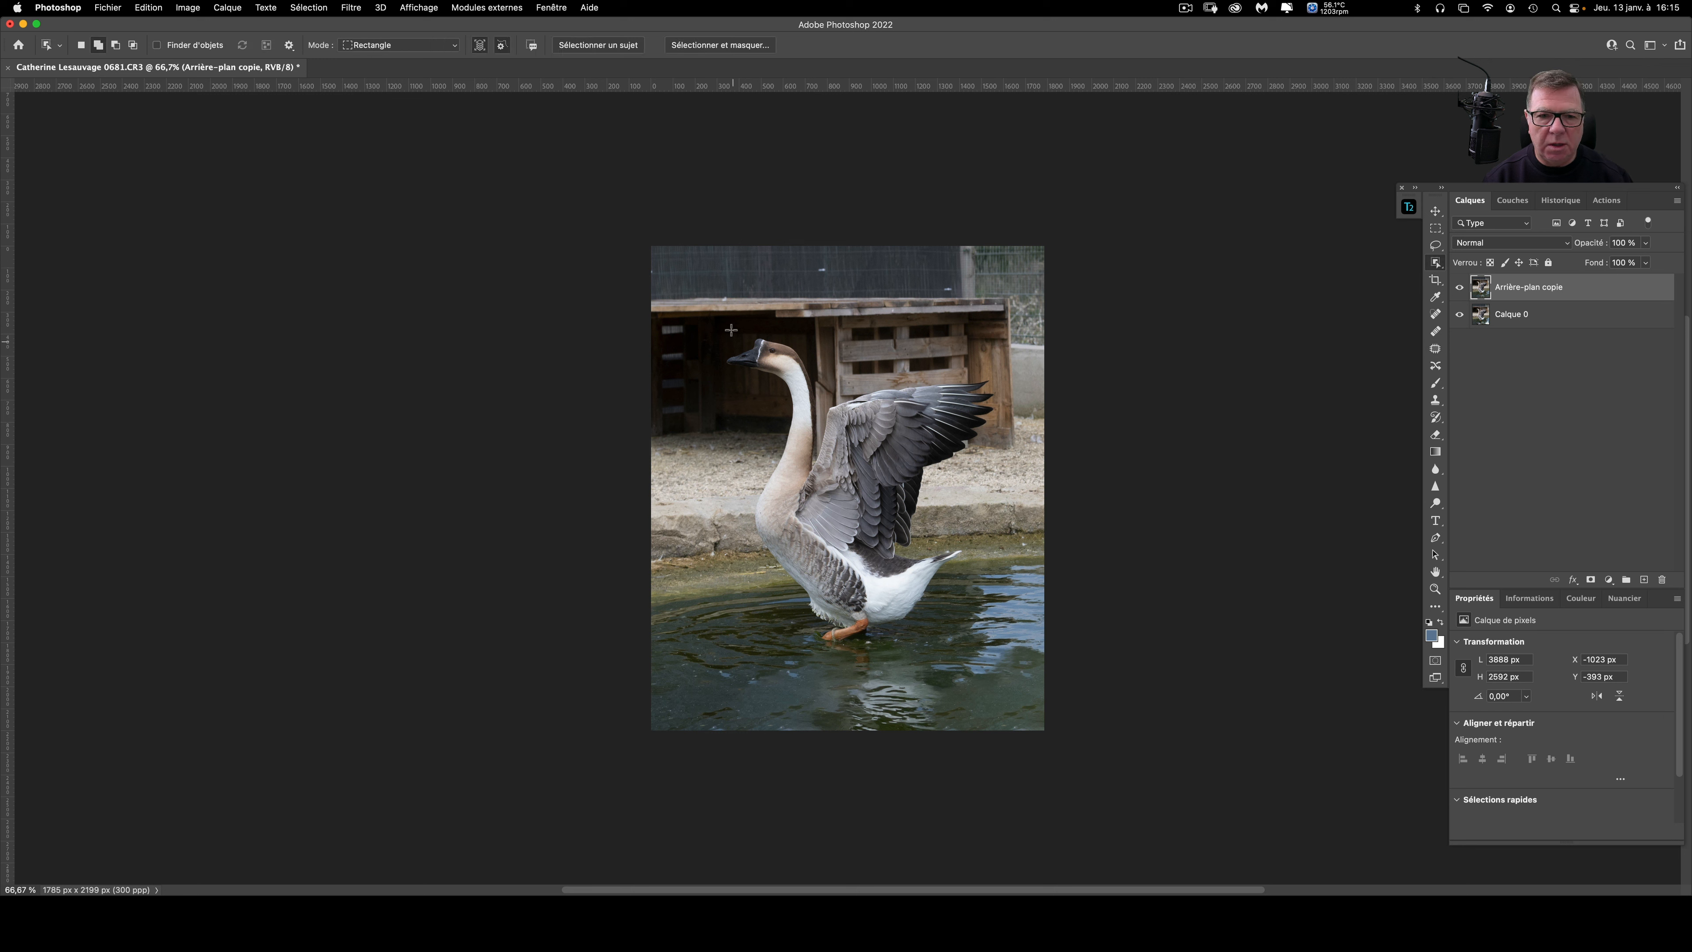
{"action": "left_click_drag", "start_coordinate": [712, 310], "coordinate": [1006, 676]}
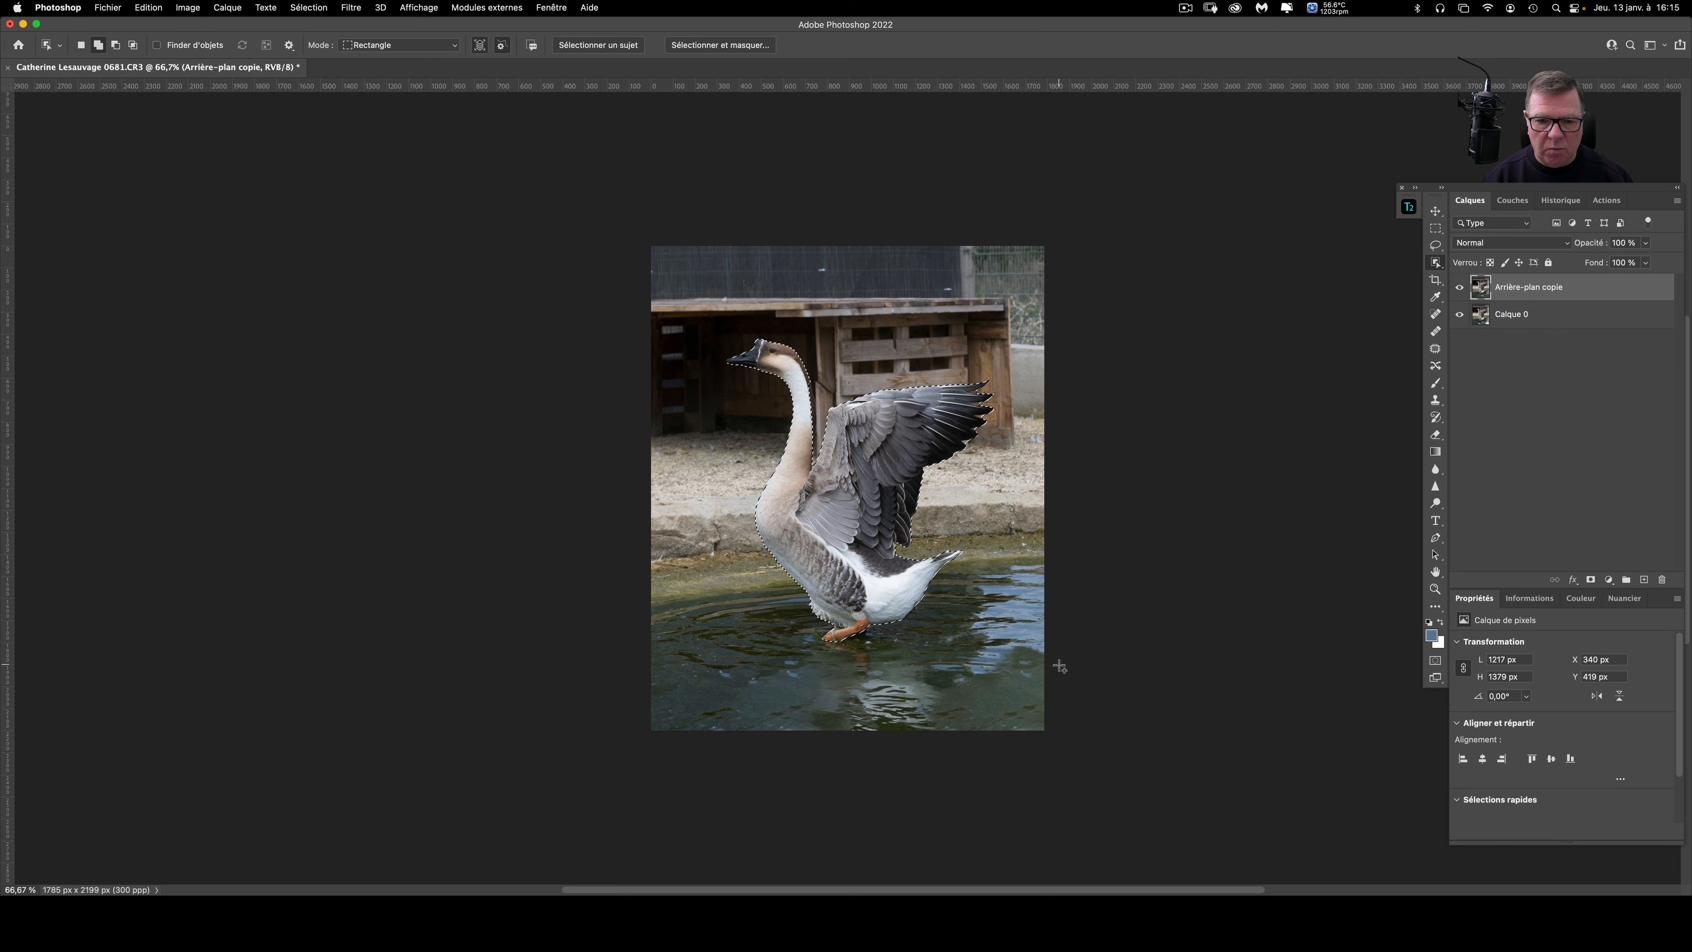
Step: Subtract the background gaps between the wingtip feathers from the goose selection with the Lasso tool
{"action": "key", "text": "super+plus"}
{"action": "key", "text": "super+plus"}
{"action": "key", "text": "super+plus"}
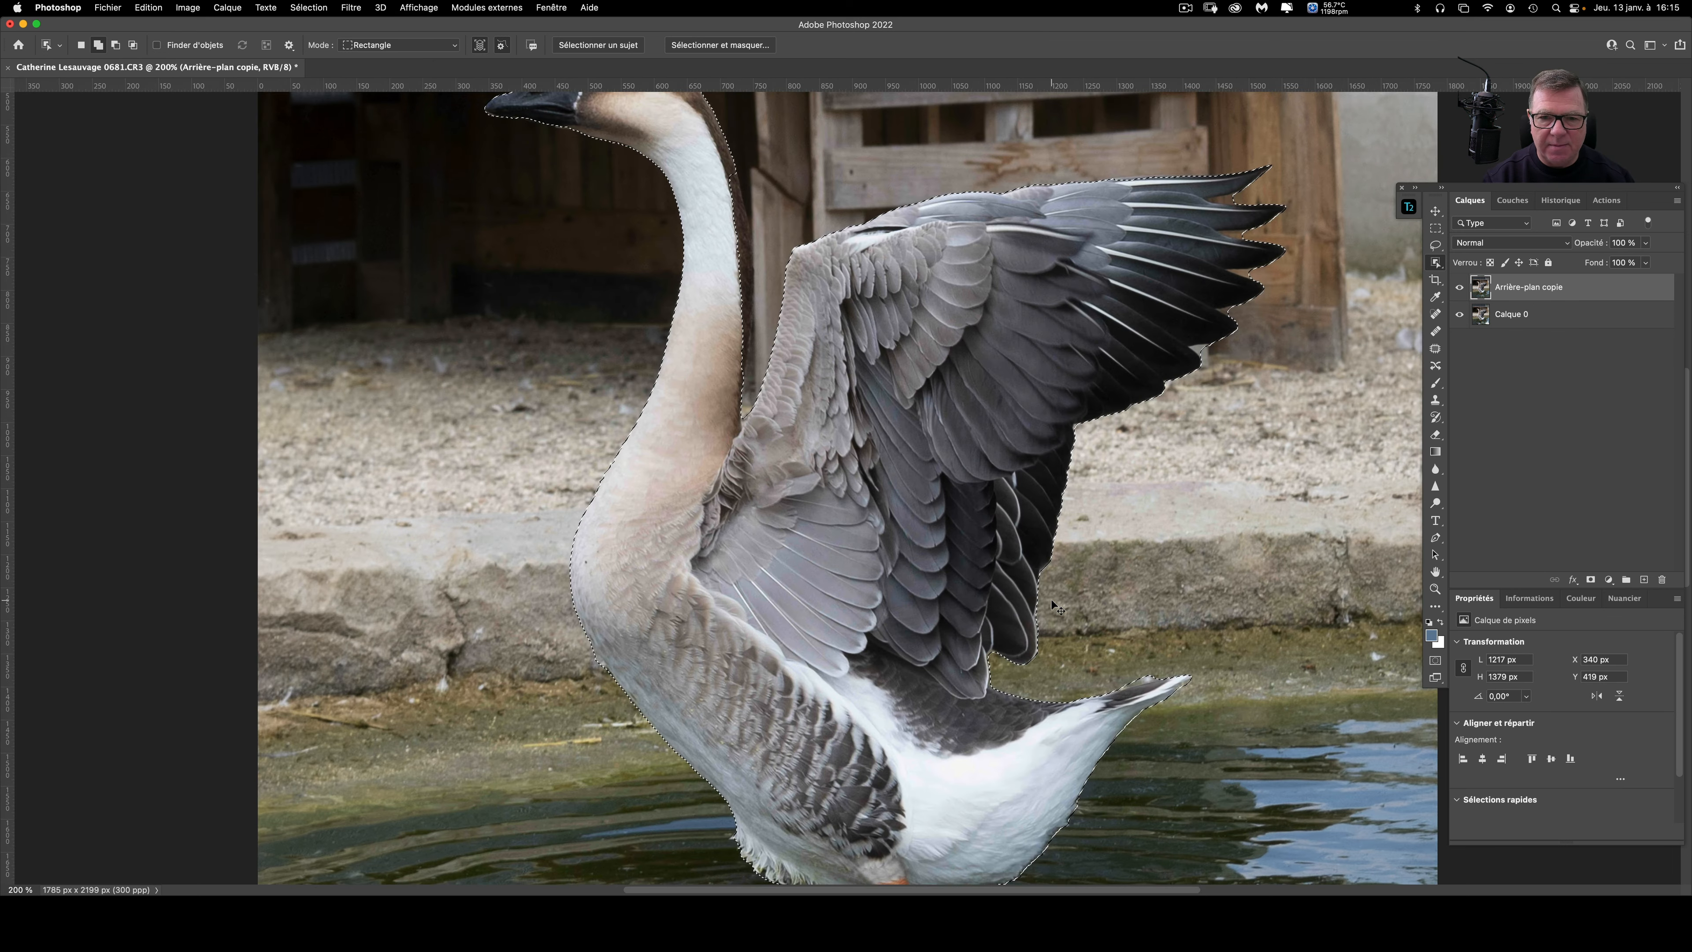
{"action": "left_click_drag", "start_coordinate": [919, 494], "coordinate": [753, 625]}
{"action": "left_click_drag", "start_coordinate": [958, 494], "coordinate": [860, 556]}
{"action": "left_click_drag", "start_coordinate": [1010, 519], "coordinate": [991, 478]}
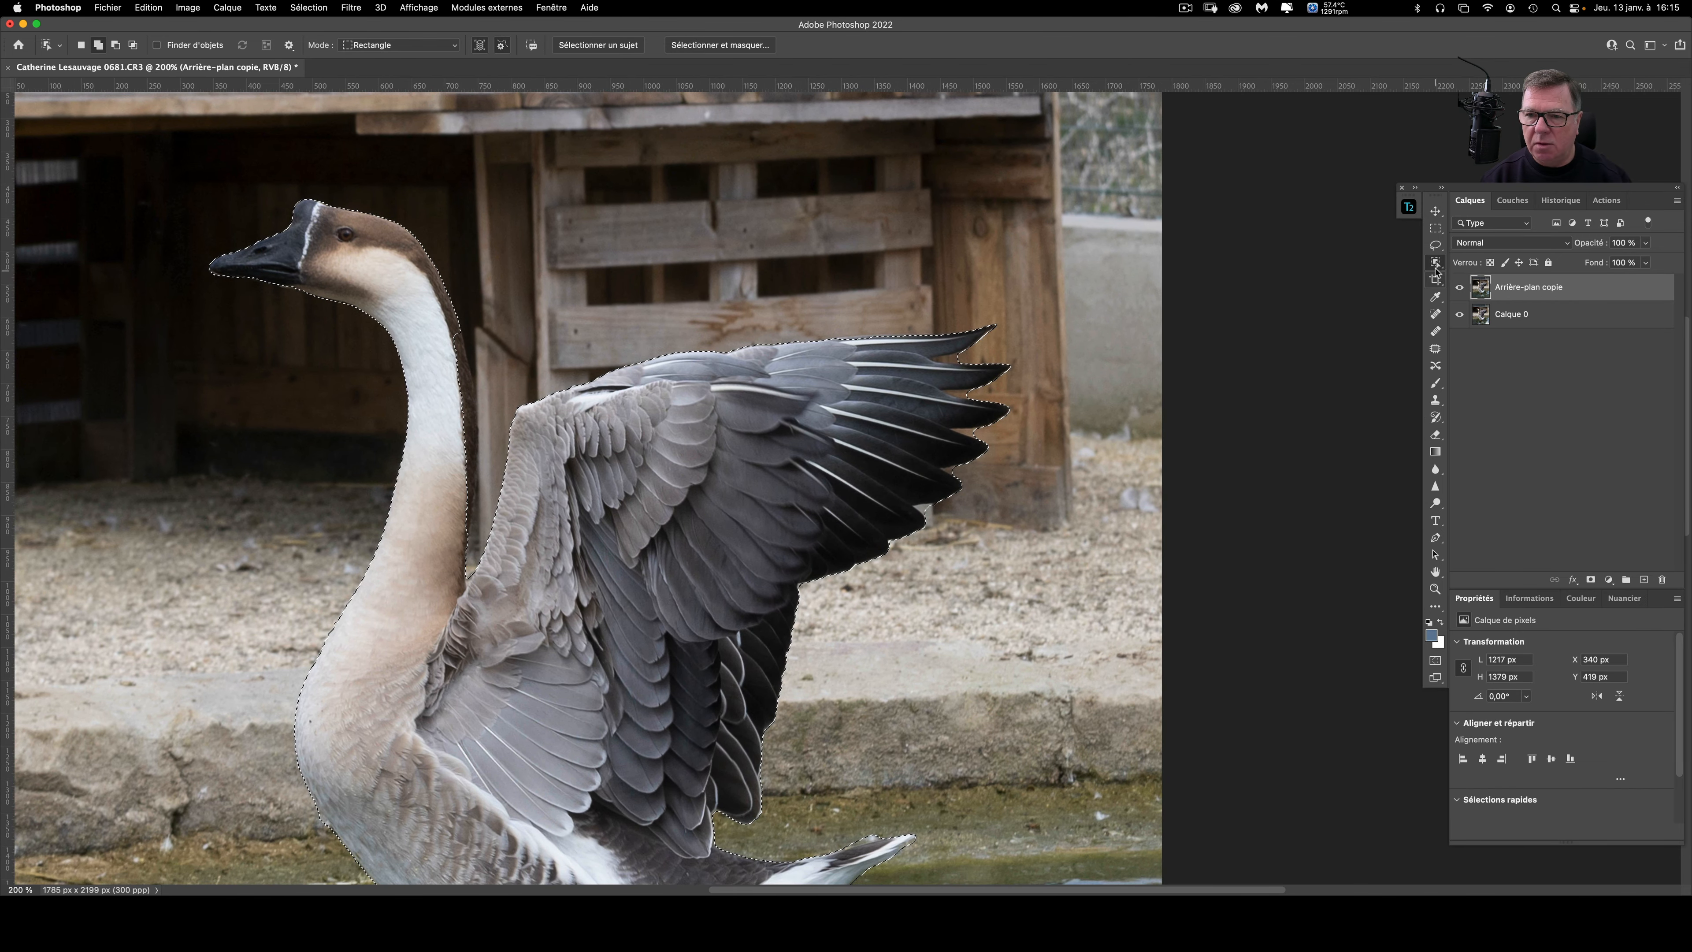
{"action": "left_click", "coordinate": [1437, 245]}
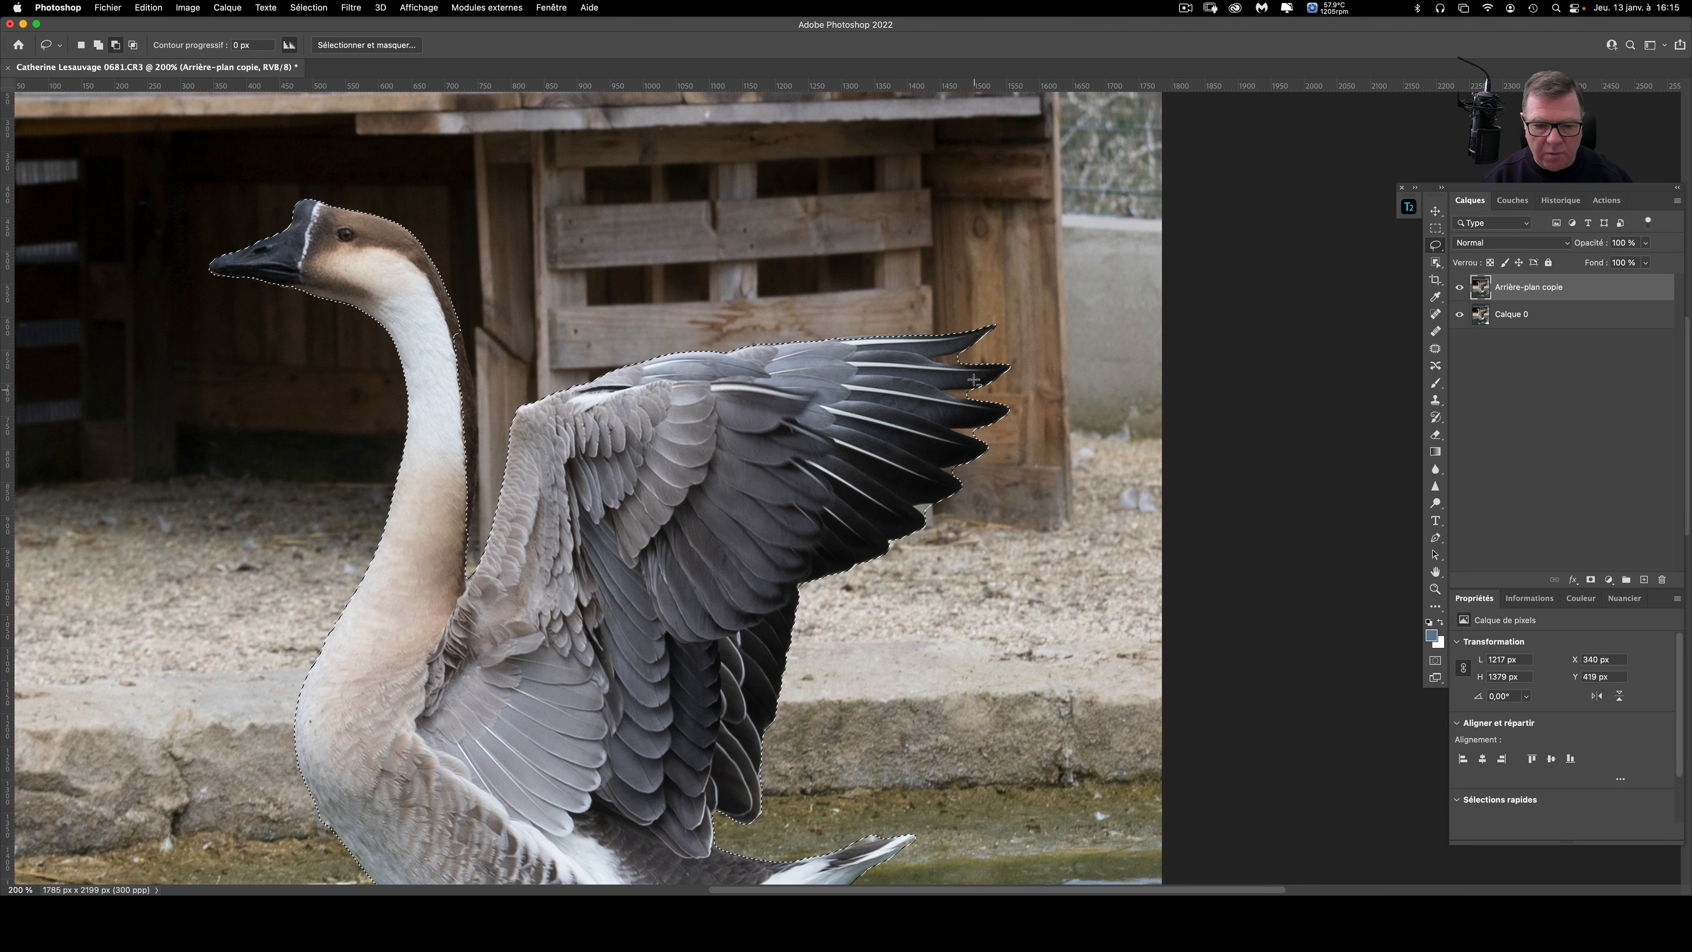
{"action": "key", "text": "super+plus"}
{"action": "key", "text": "super+plus"}
{"action": "key", "text": "super+plus"}
{"action": "key", "text": "super+plus"}
{"action": "key", "text": "super+plus"}
{"action": "key", "text": "super+plus"}
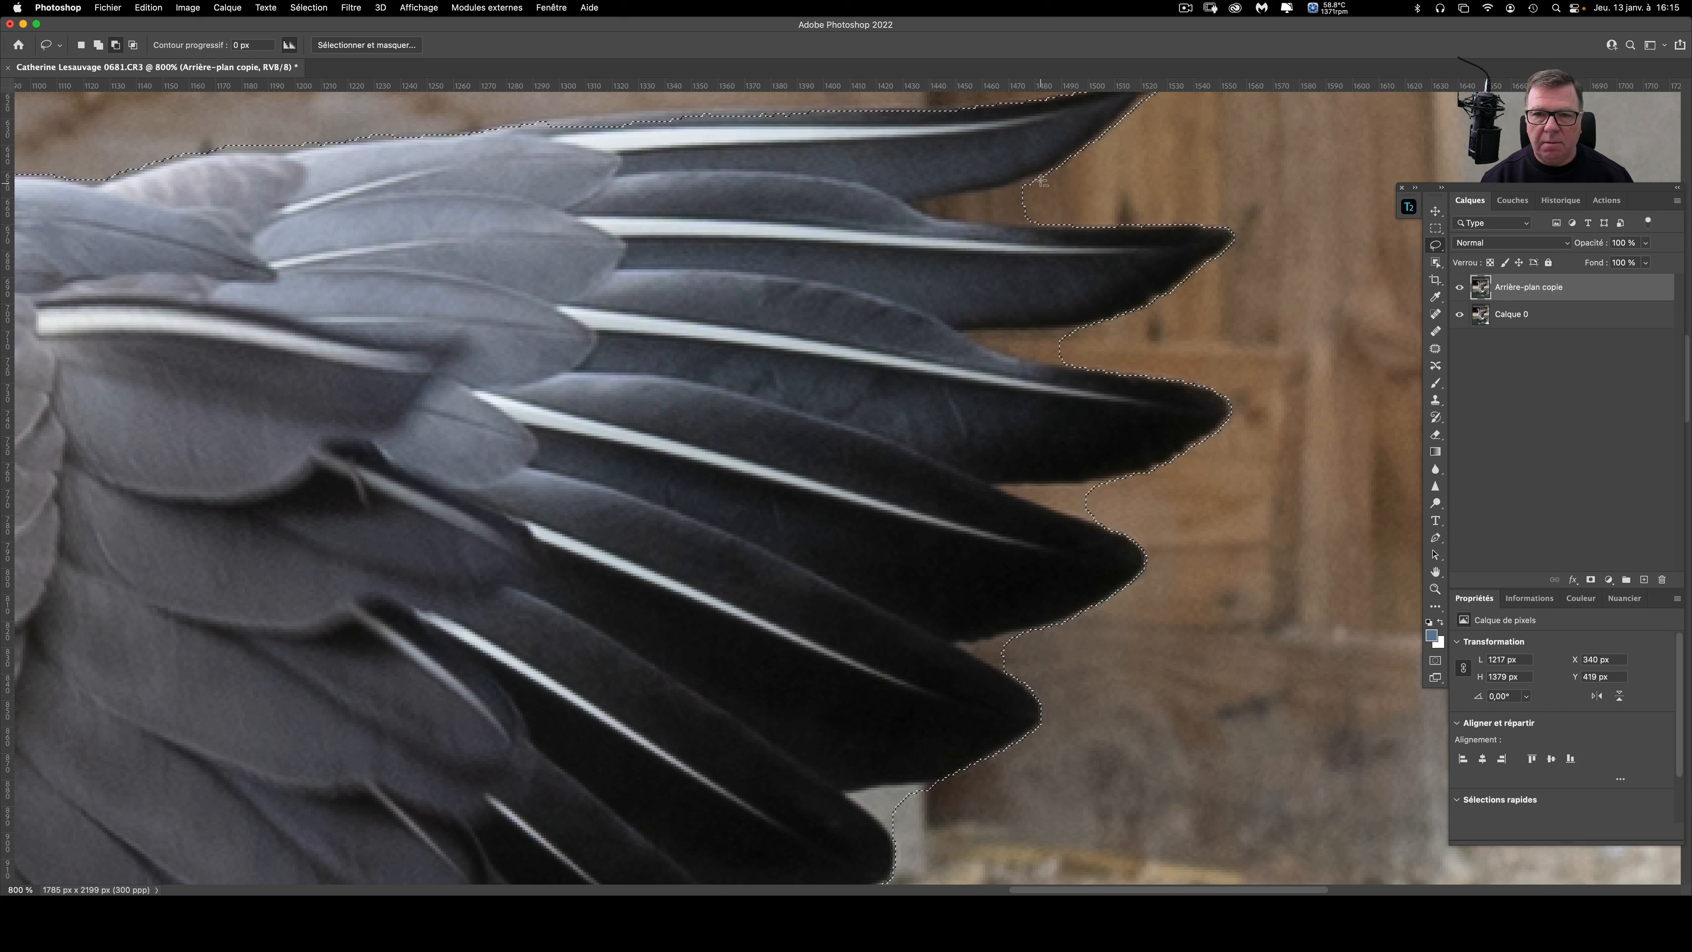
{"action": "mouse_move", "coordinate": [1045, 173]}
{"action": "left_mouse_down"}
{"action": "mouse_move", "coordinate": [905, 198]}
{"action": "mouse_move", "coordinate": [928, 217]}
{"action": "mouse_move", "coordinate": [1068, 225]}
{"action": "left_mouse_up"}
{"action": "mouse_move", "coordinate": [1080, 326]}
{"action": "left_mouse_down"}
{"action": "mouse_move", "coordinate": [956, 328]}
{"action": "mouse_move", "coordinate": [1084, 383]}
{"action": "left_mouse_up"}
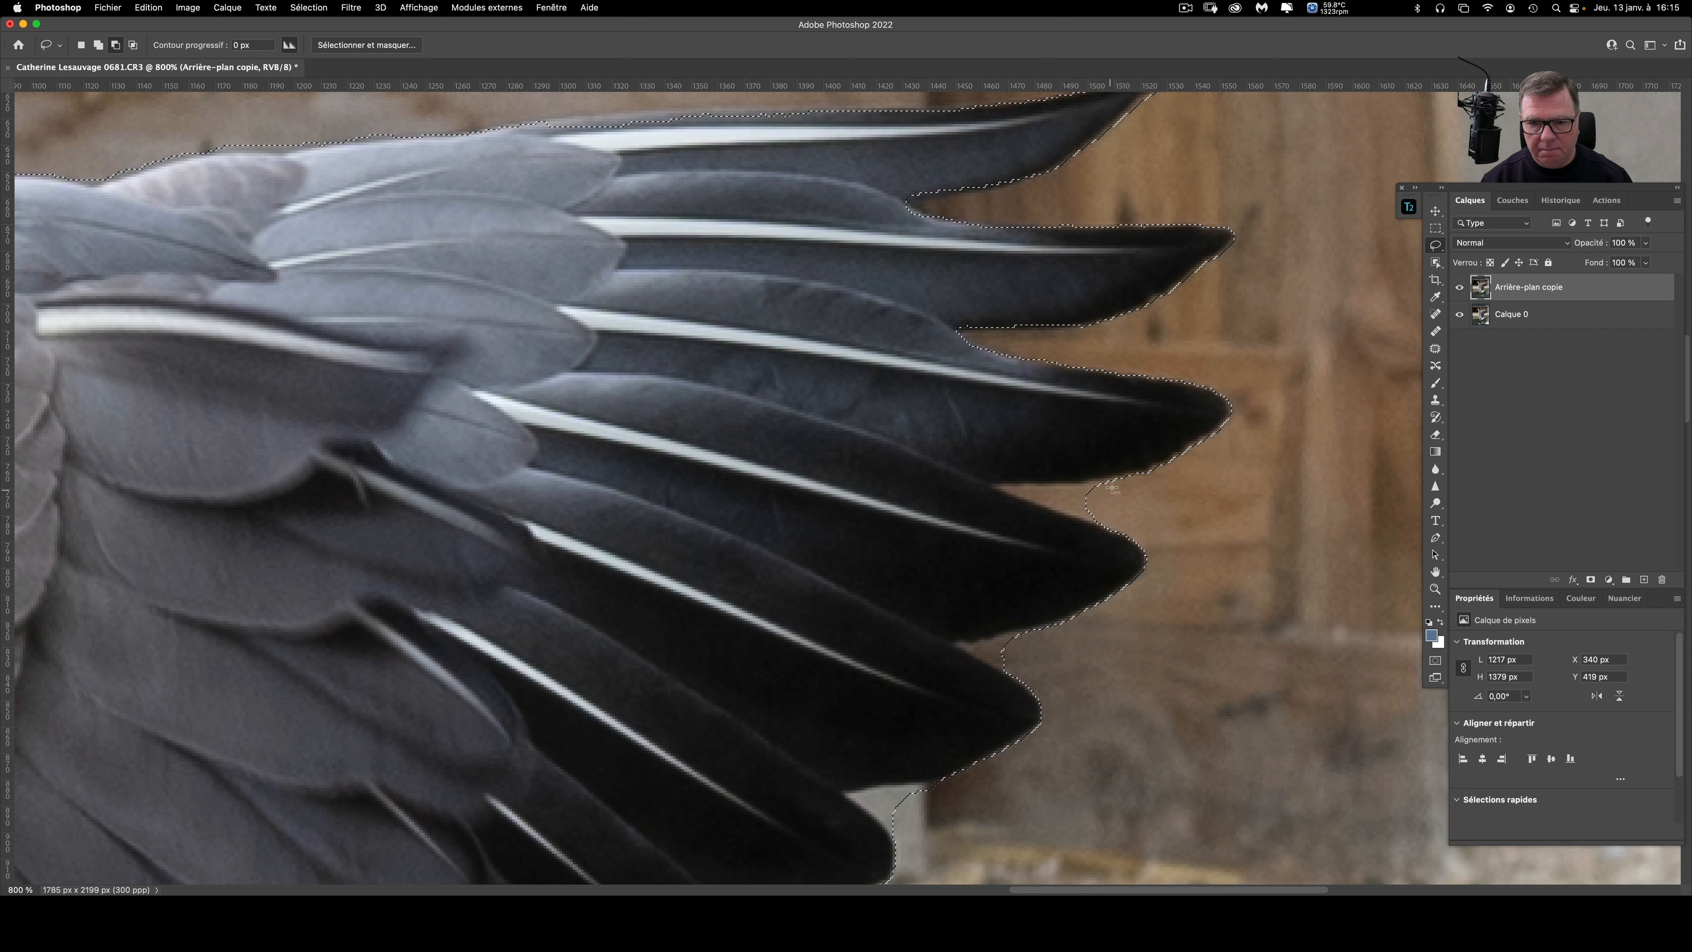
{"action": "left_click_drag", "start_coordinate": [1099, 481], "coordinate": [1050, 480]}
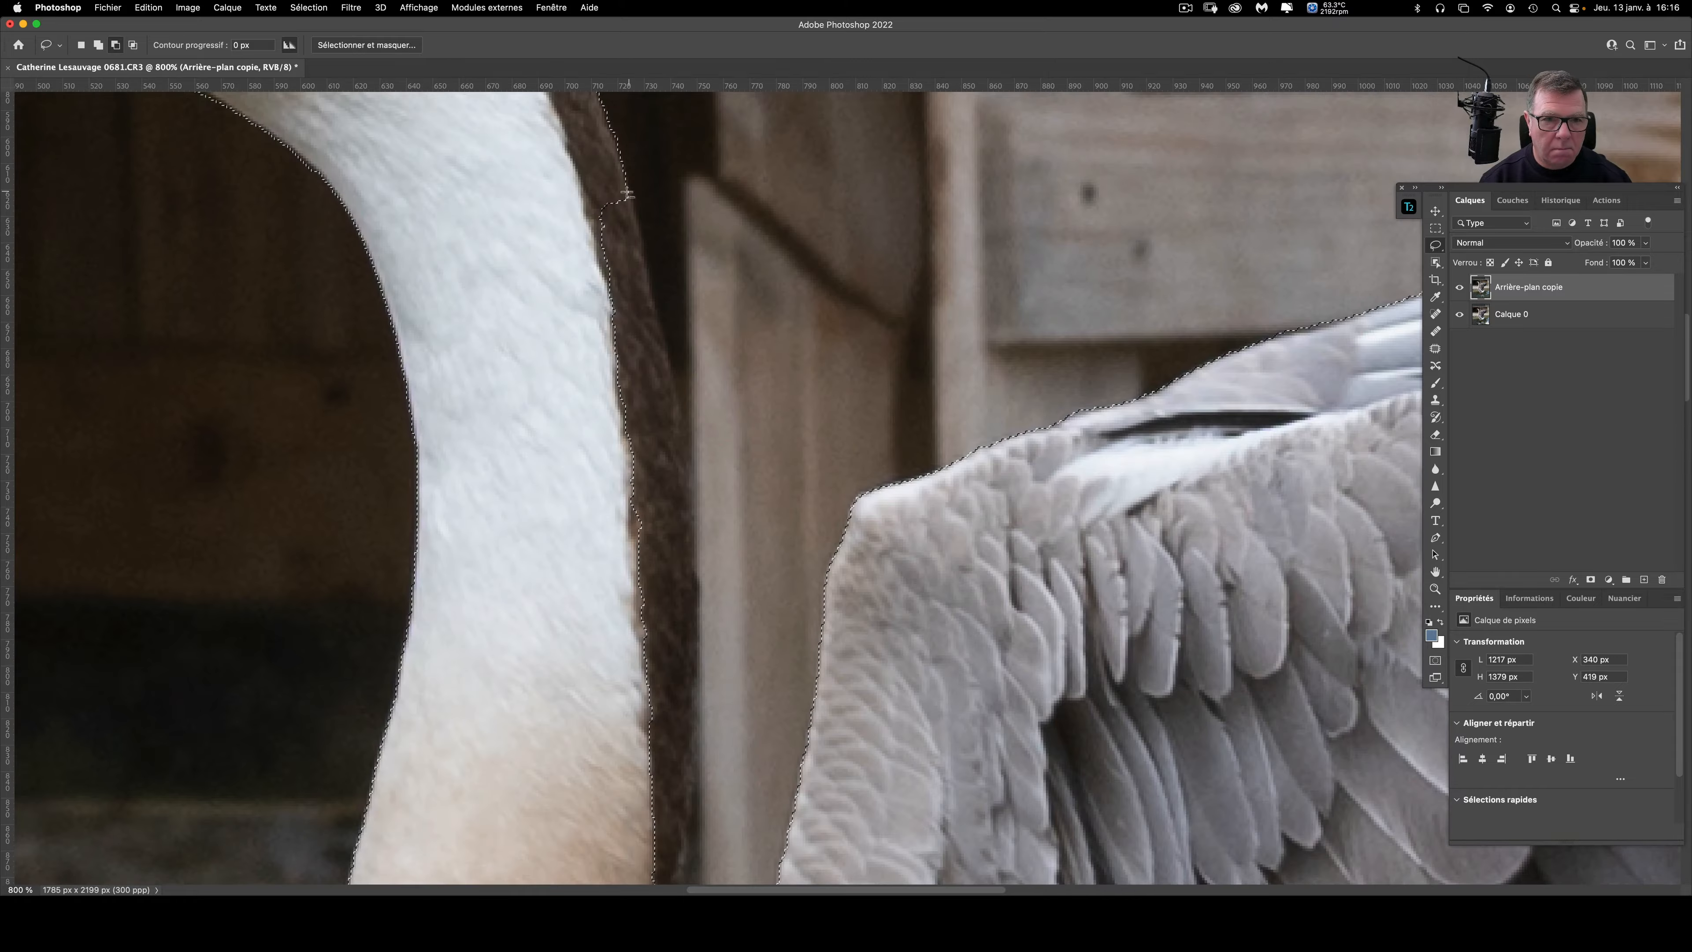
Step: Add the missing brown strip along the back of the goose's neck to the selection with the Lasso
{"action": "left_click_drag", "start_coordinate": [616, 203], "coordinate": [493, 358]}
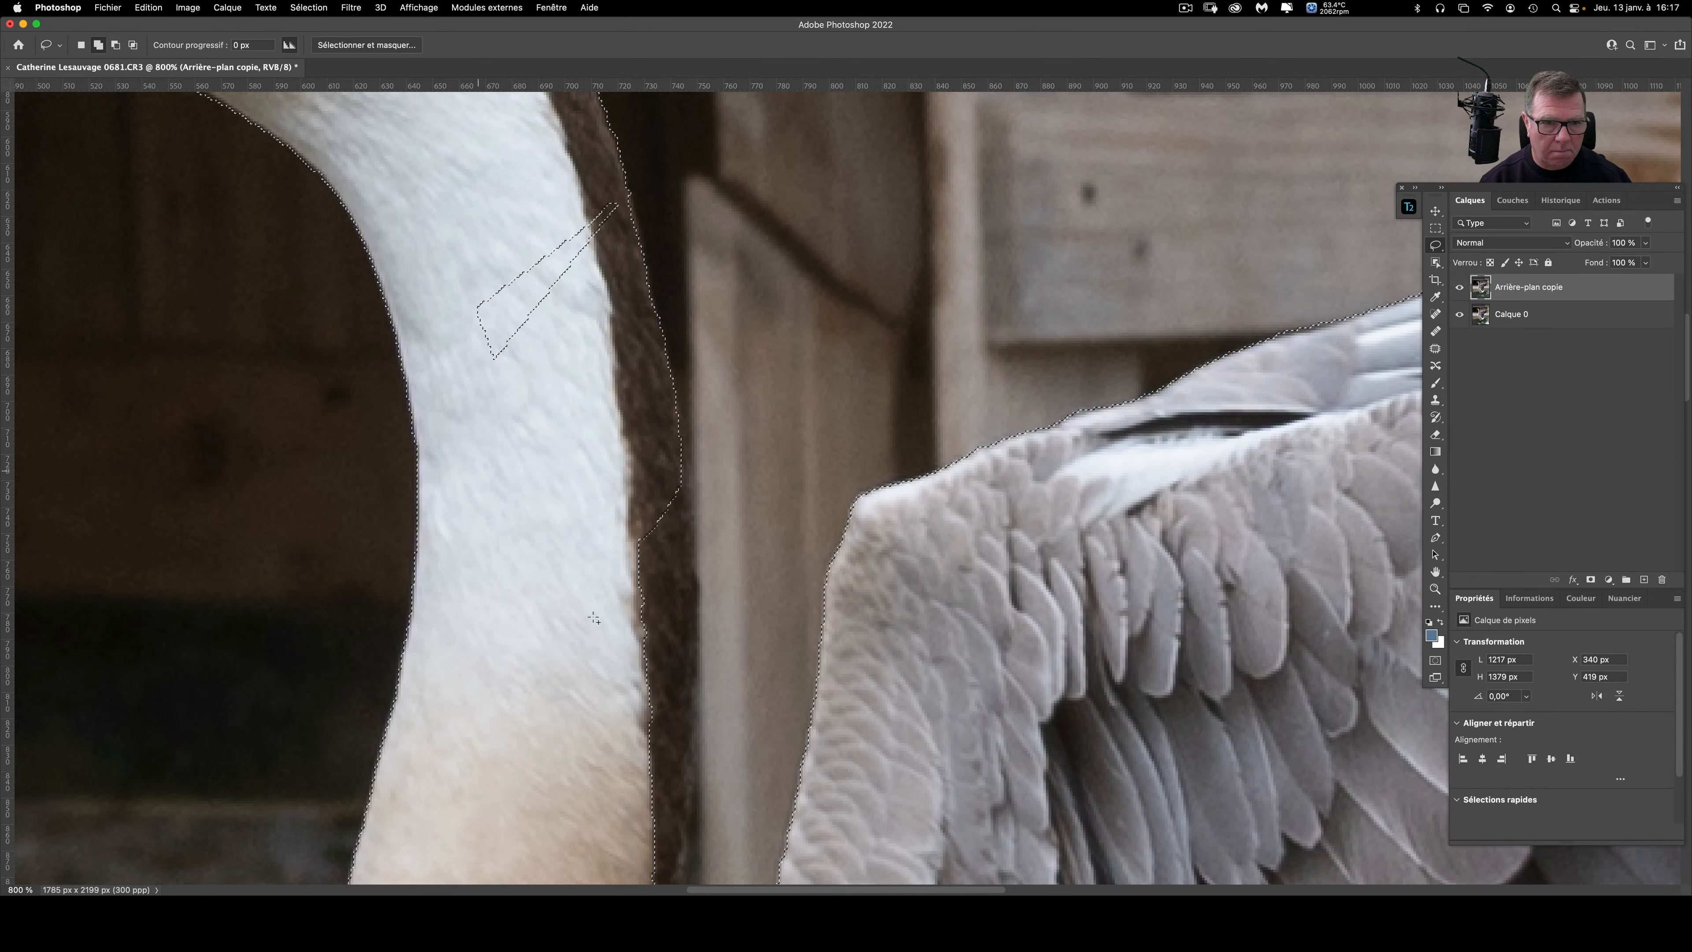
{"action": "left_click_drag", "start_coordinate": [565, 191], "coordinate": [464, 383]}
{"action": "left_click_drag", "start_coordinate": [826, 510], "coordinate": [791, 183]}
{"action": "mouse_move", "coordinate": [644, 140]}
{"action": "left_mouse_down"}
{"action": "mouse_move", "coordinate": [672, 416]}
{"action": "mouse_move", "coordinate": [566, 351]}
{"action": "left_mouse_up"}
{"action": "left_click_drag", "start_coordinate": [566, 134], "coordinate": [751, 841]}
{"action": "left_click_drag", "start_coordinate": [661, 484], "coordinate": [1235, 438]}
Step: Open the goose selection in the Select and Mask workspace
{"action": "key", "text": "super+minus"}
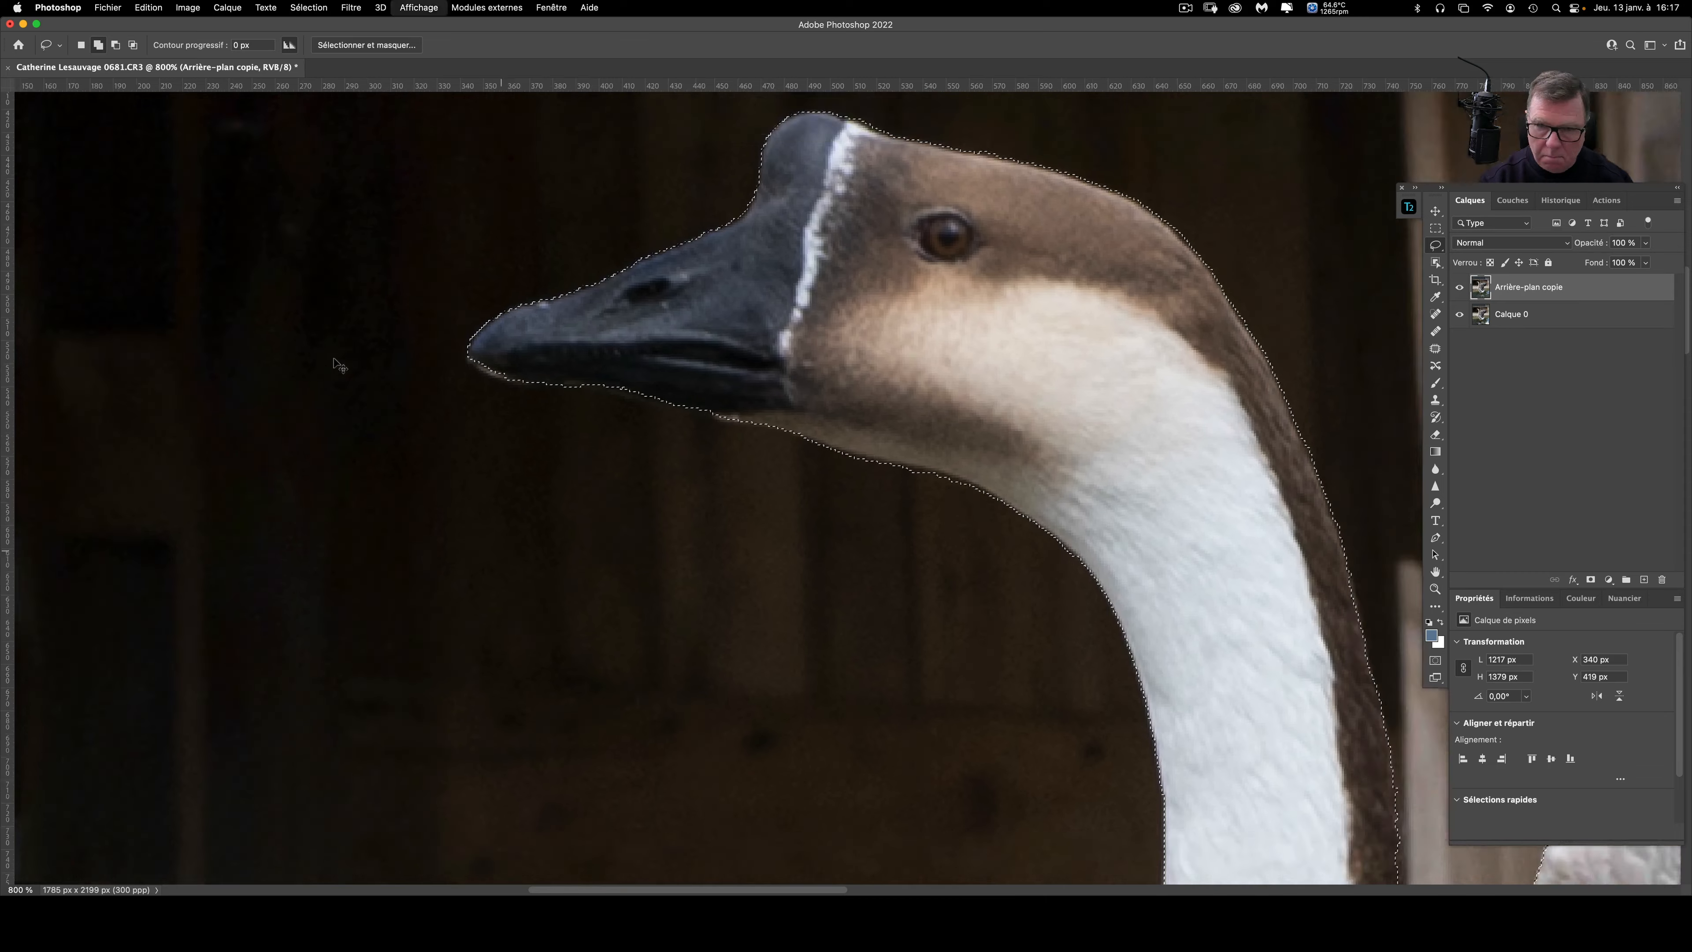
{"action": "key", "text": "super+minus"}
{"action": "key", "text": "super+minus"}
{"action": "key", "text": "super+minus"}
{"action": "key", "text": "super+minus"}
{"action": "key", "text": "super+minus"}
{"action": "key", "text": "super+minus"}
{"action": "left_click_drag", "start_coordinate": [1050, 700], "coordinate": [886, 550]}
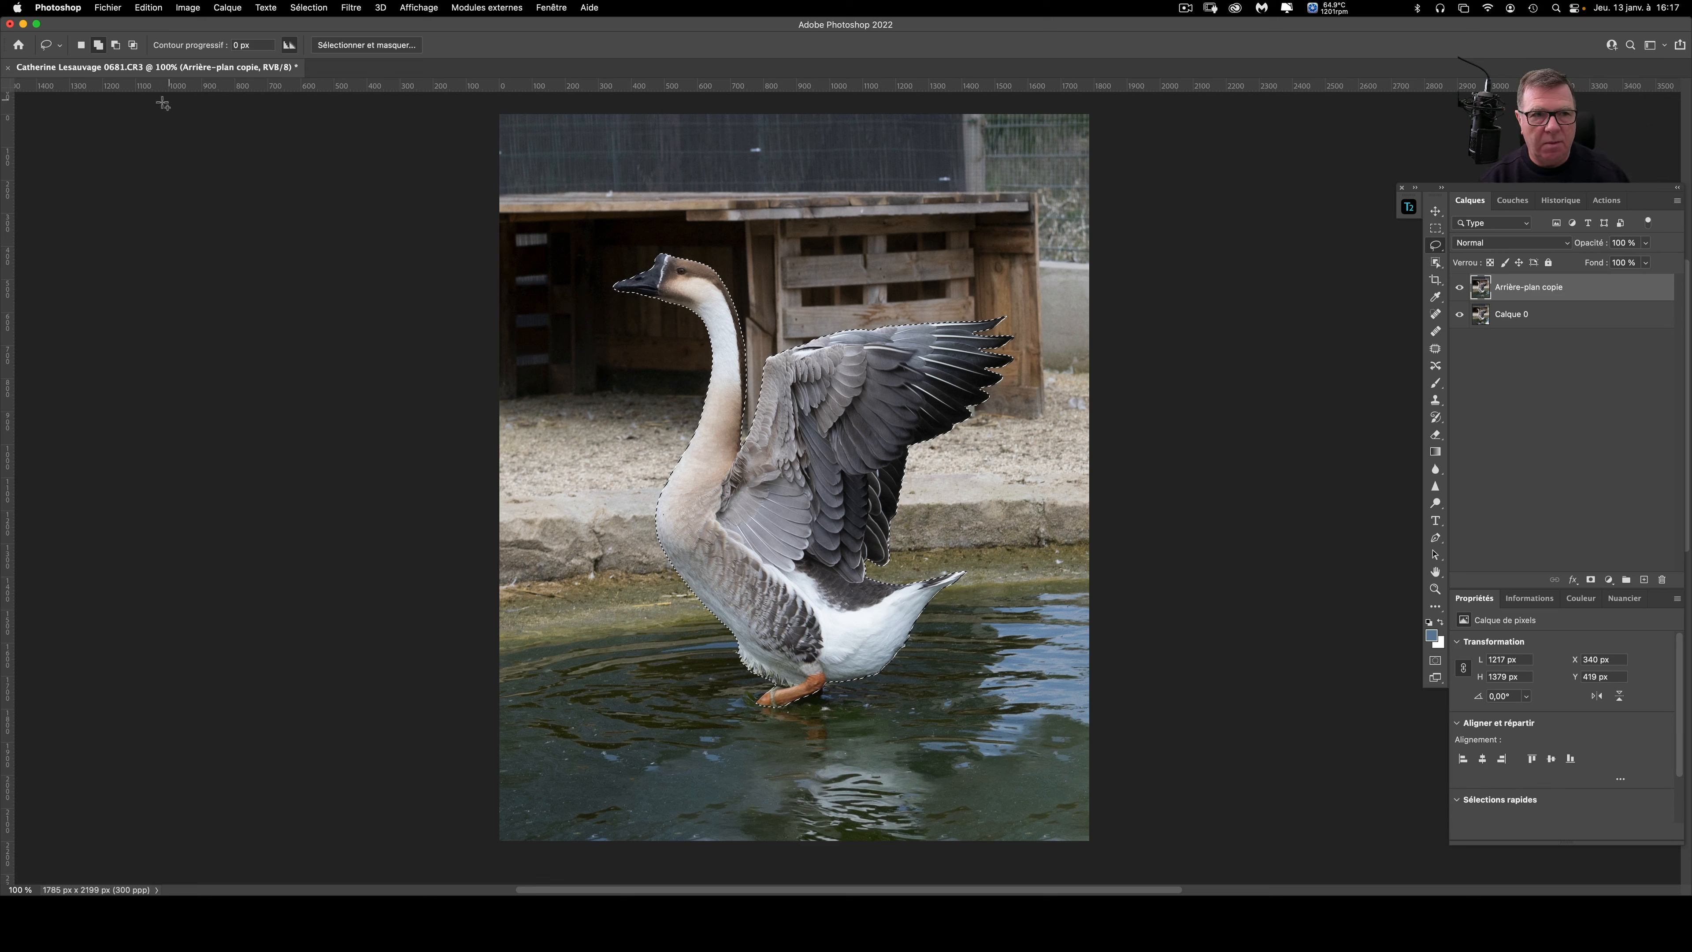
{"action": "scroll", "coordinate": [385, 313], "scroll_direction": "right", "scroll_amount": 3}
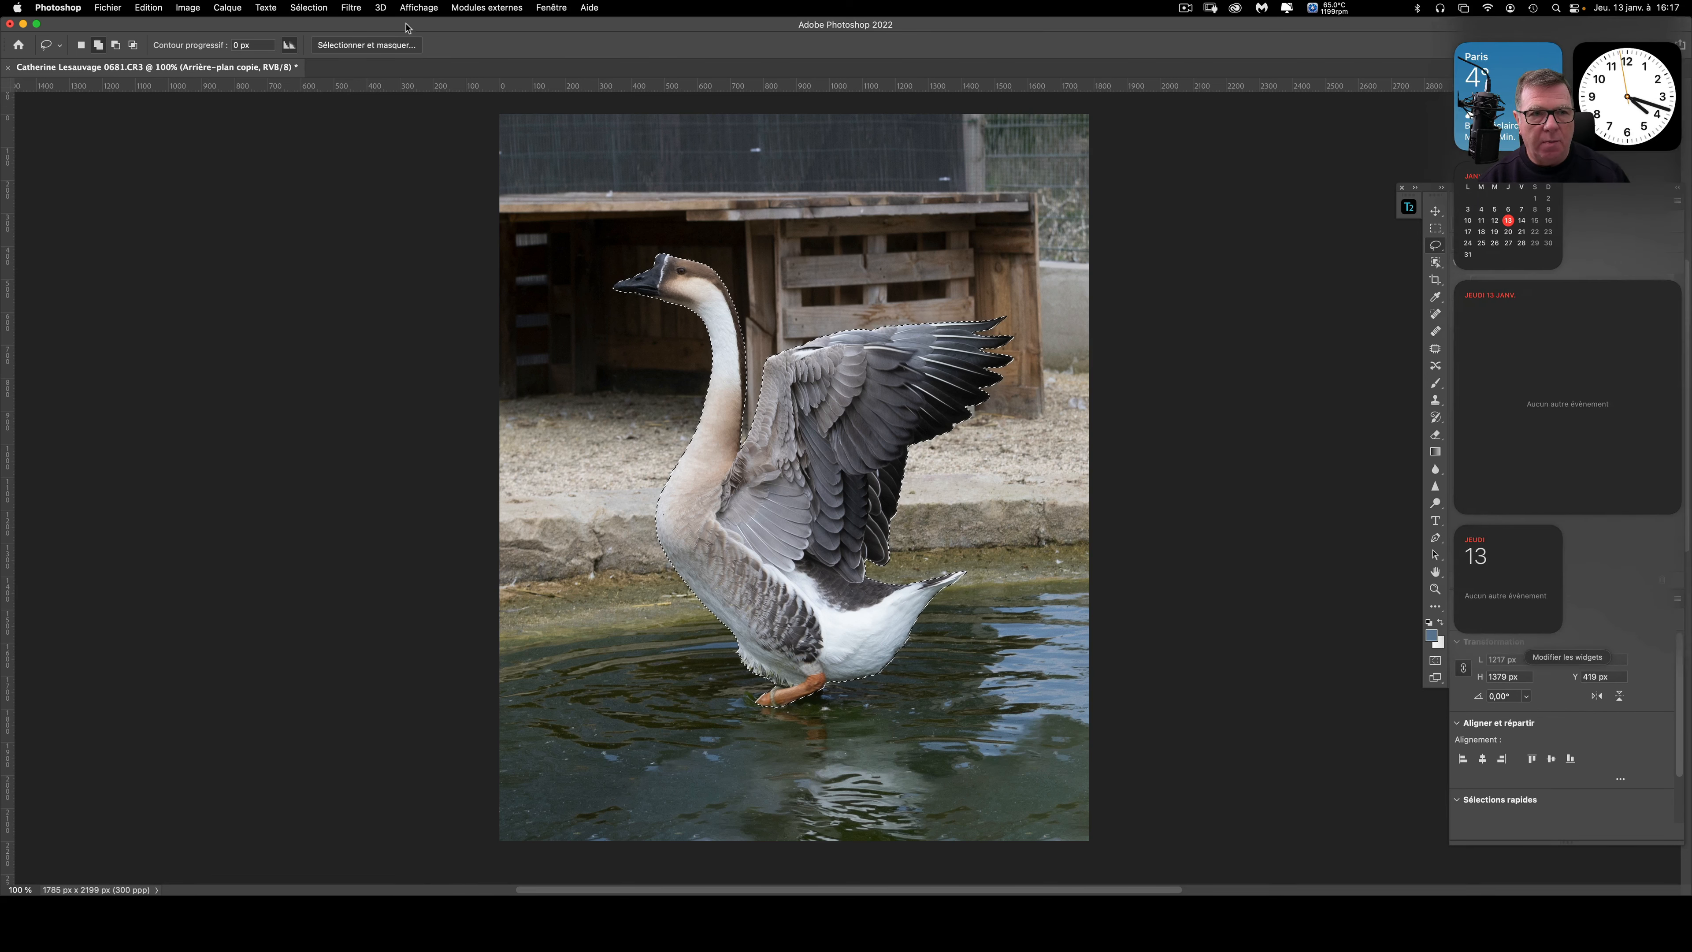
{"action": "left_click", "coordinate": [394, 52]}
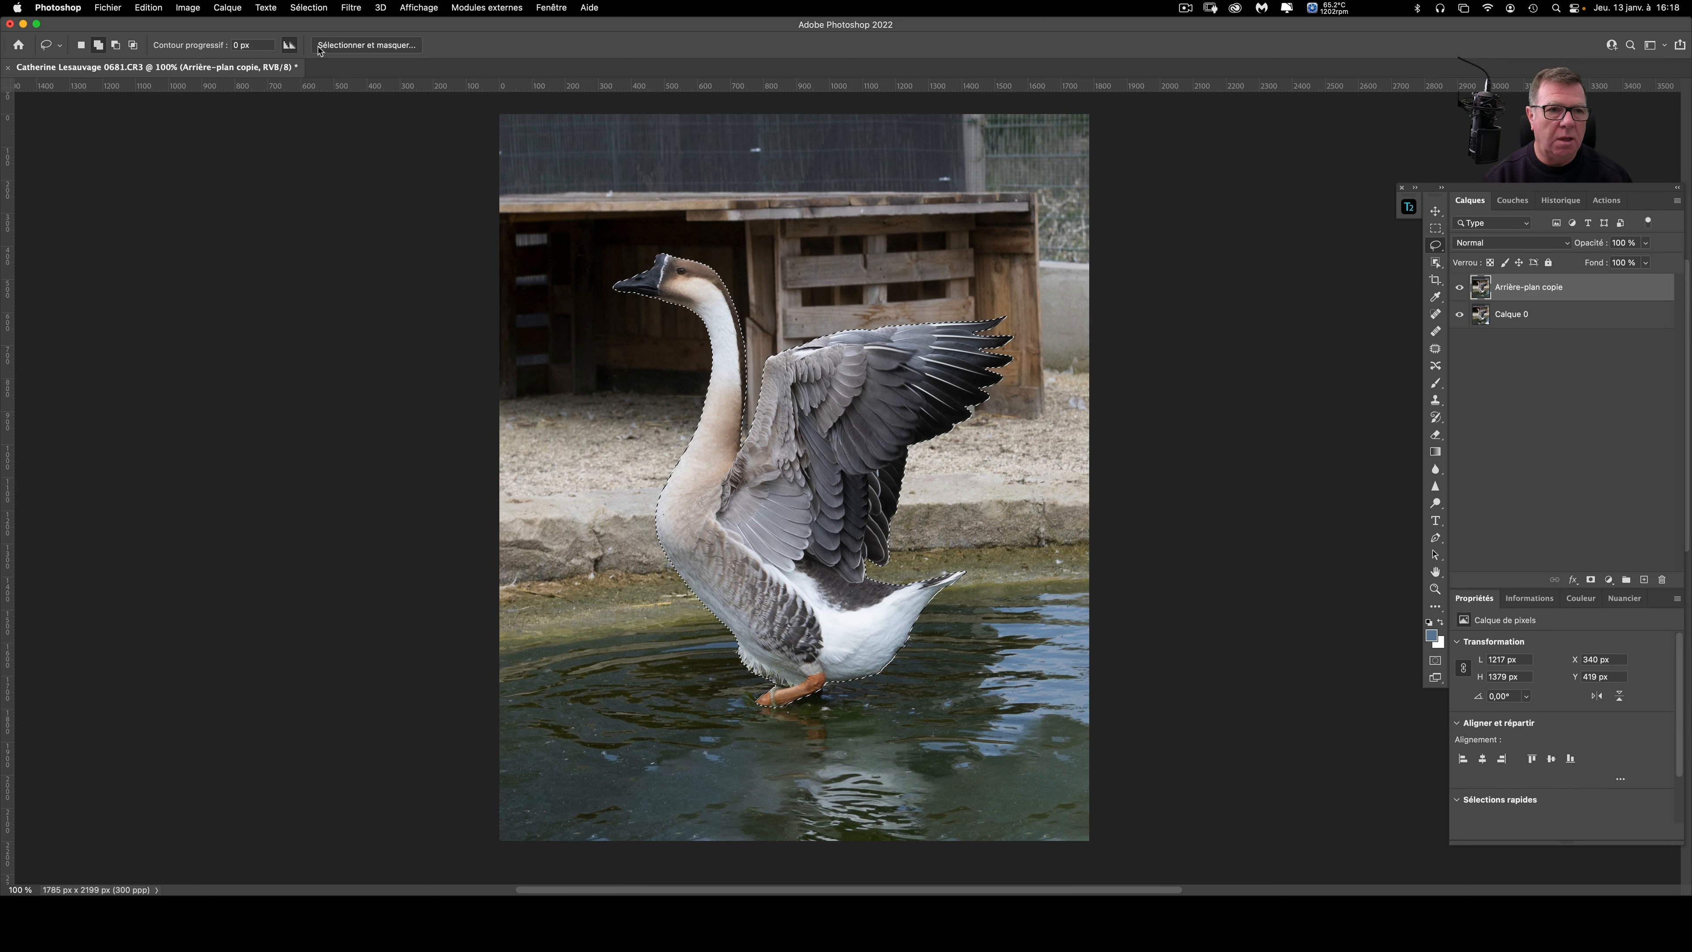
{"action": "left_click", "coordinate": [356, 47]}
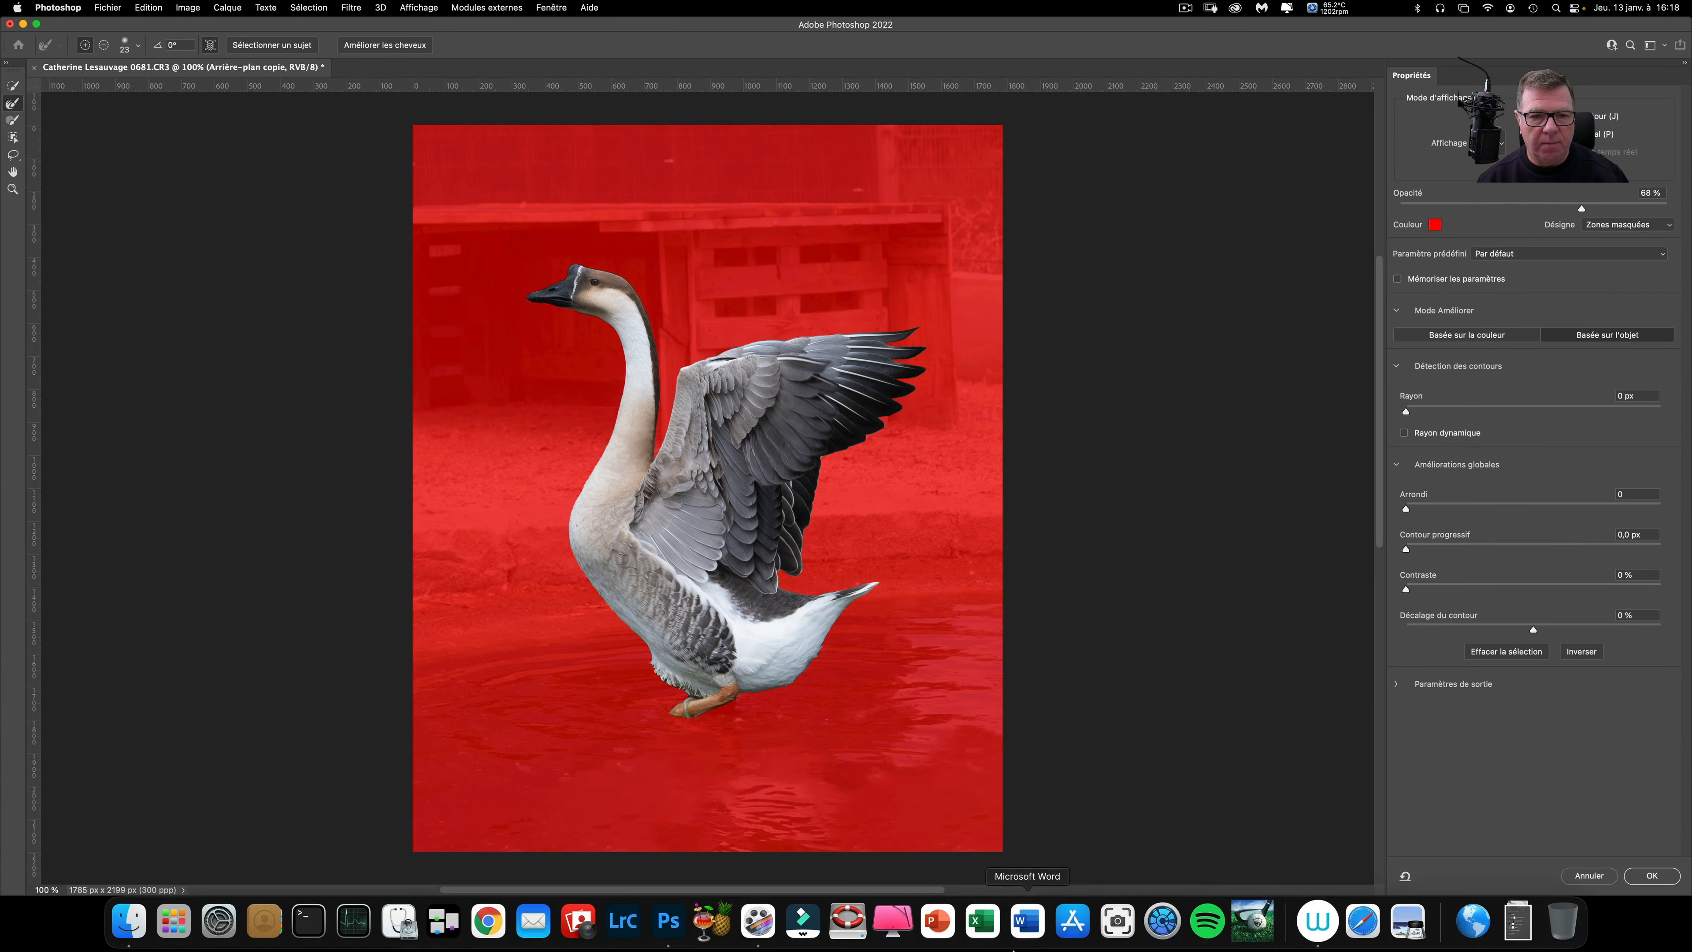
Step: Feather the goose selection by 1.6 px and shift its edge to -21%
{"action": "left_click_drag", "start_coordinate": [944, 718], "coordinate": [1080, 676]}
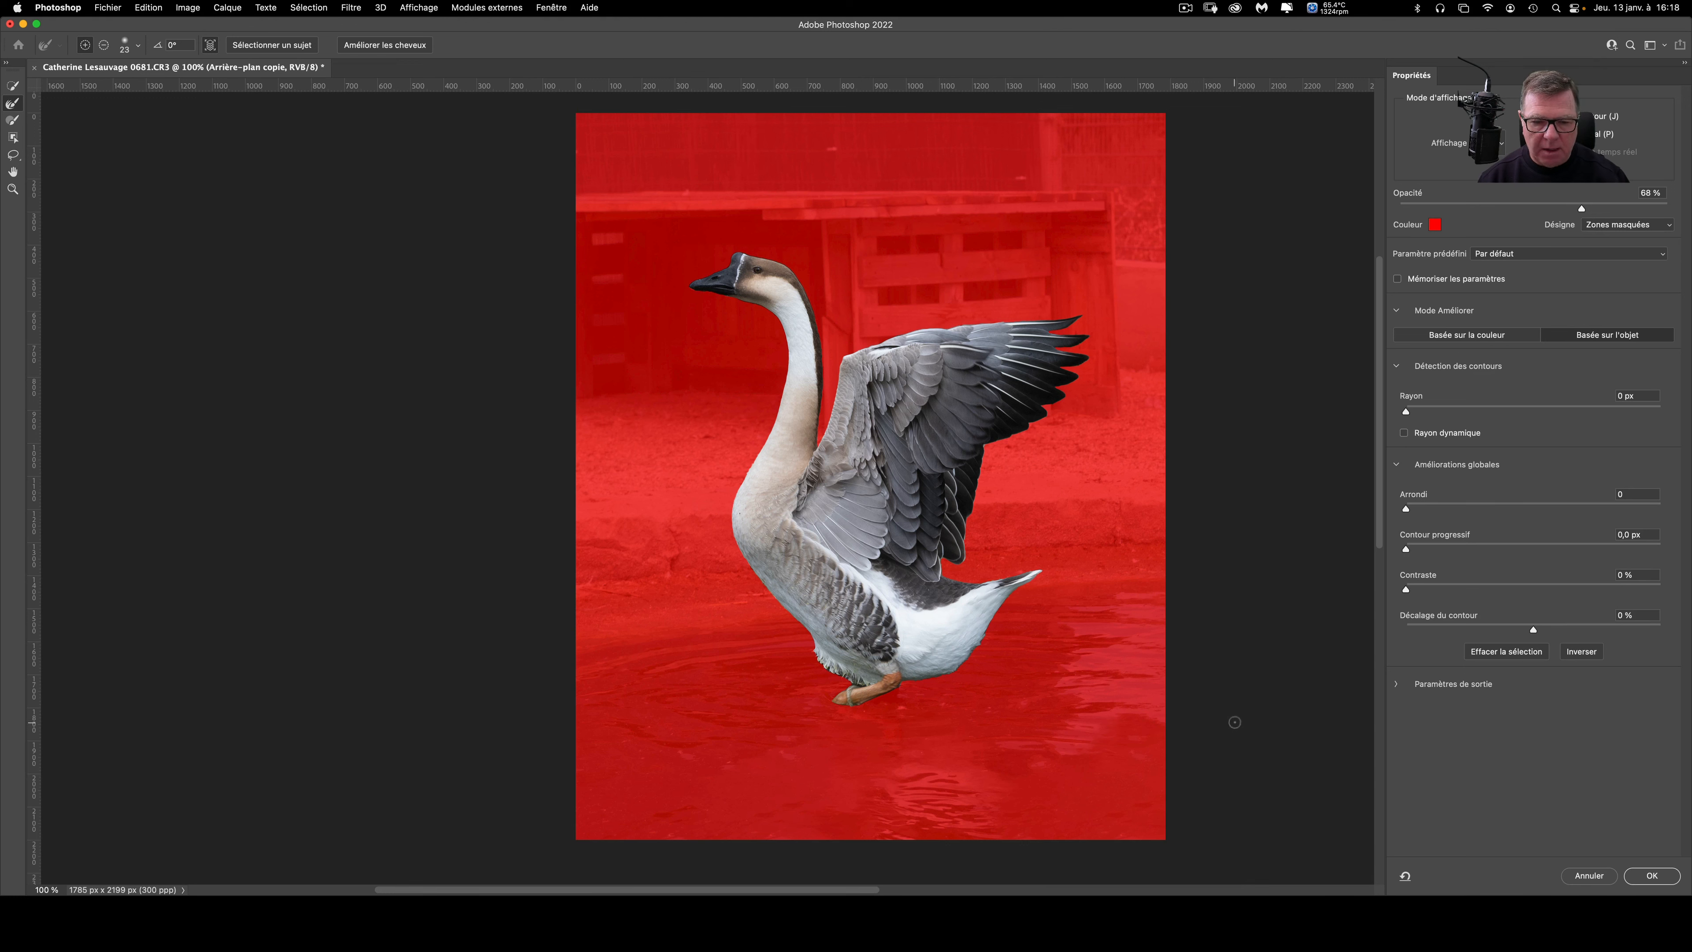
{"action": "key", "text": "super+plus"}
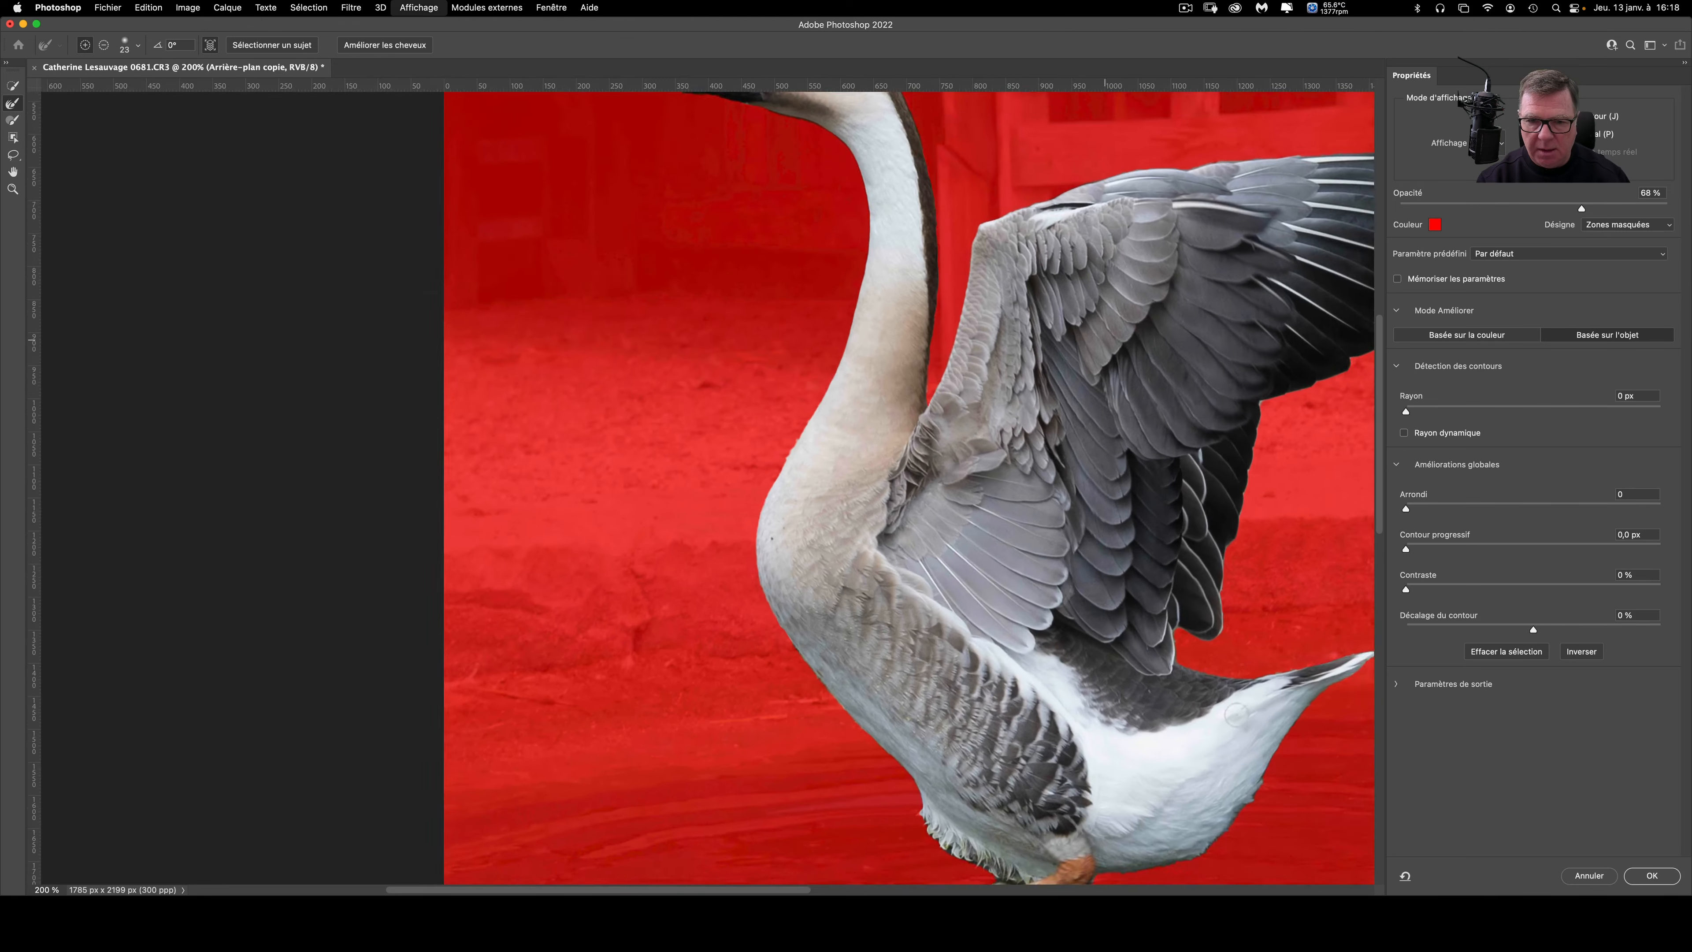
{"action": "key", "text": "super+plus"}
{"action": "left_click_drag", "start_coordinate": [1131, 591], "coordinate": [600, 599]}
{"action": "left_click_drag", "start_coordinate": [601, 599], "coordinate": [489, 607]}
{"action": "key", "text": "super+plus"}
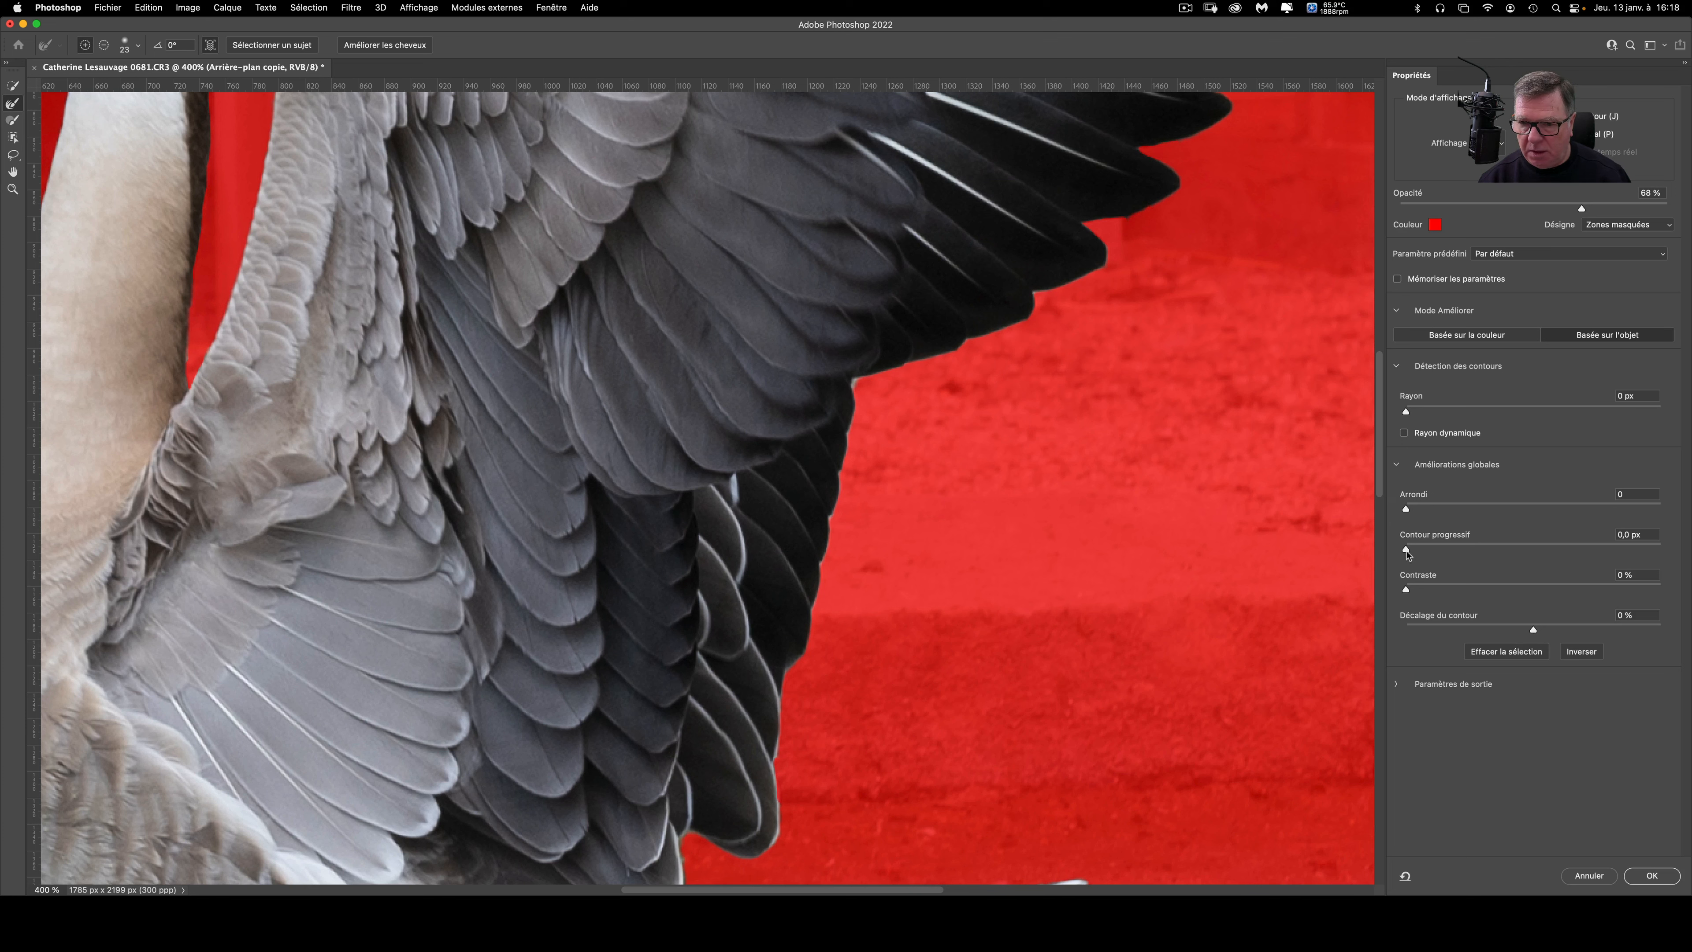
{"action": "left_click_drag", "start_coordinate": [1406, 550], "coordinate": [1431, 555]}
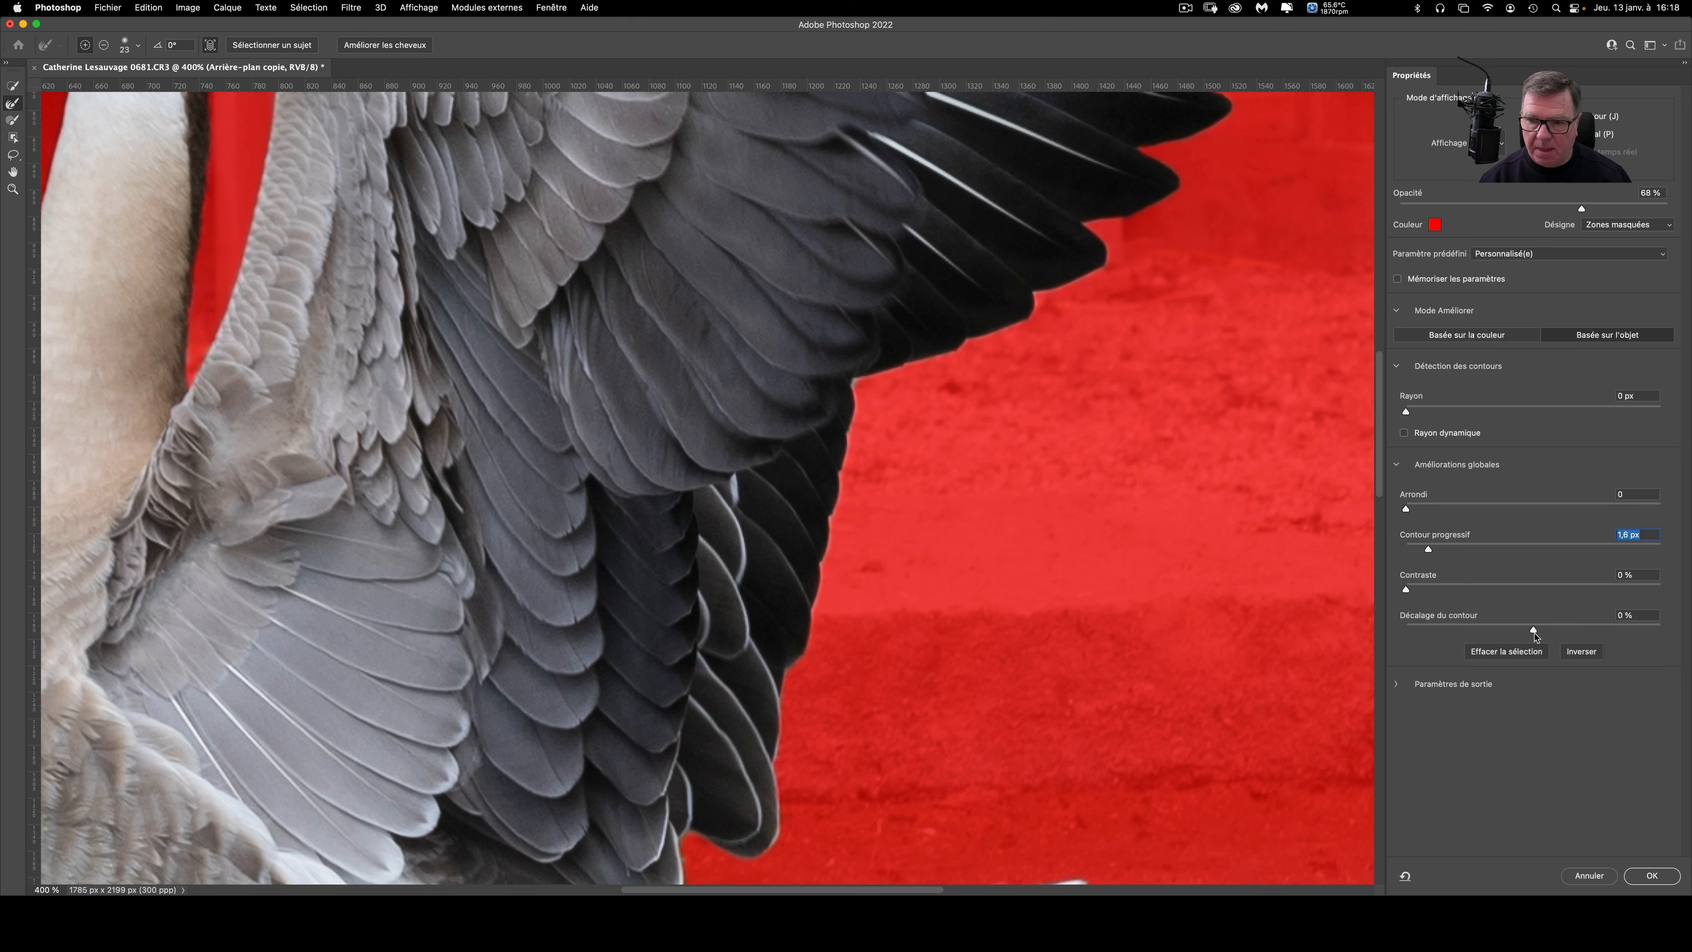
{"action": "left_click_drag", "start_coordinate": [1534, 631], "coordinate": [1509, 633]}
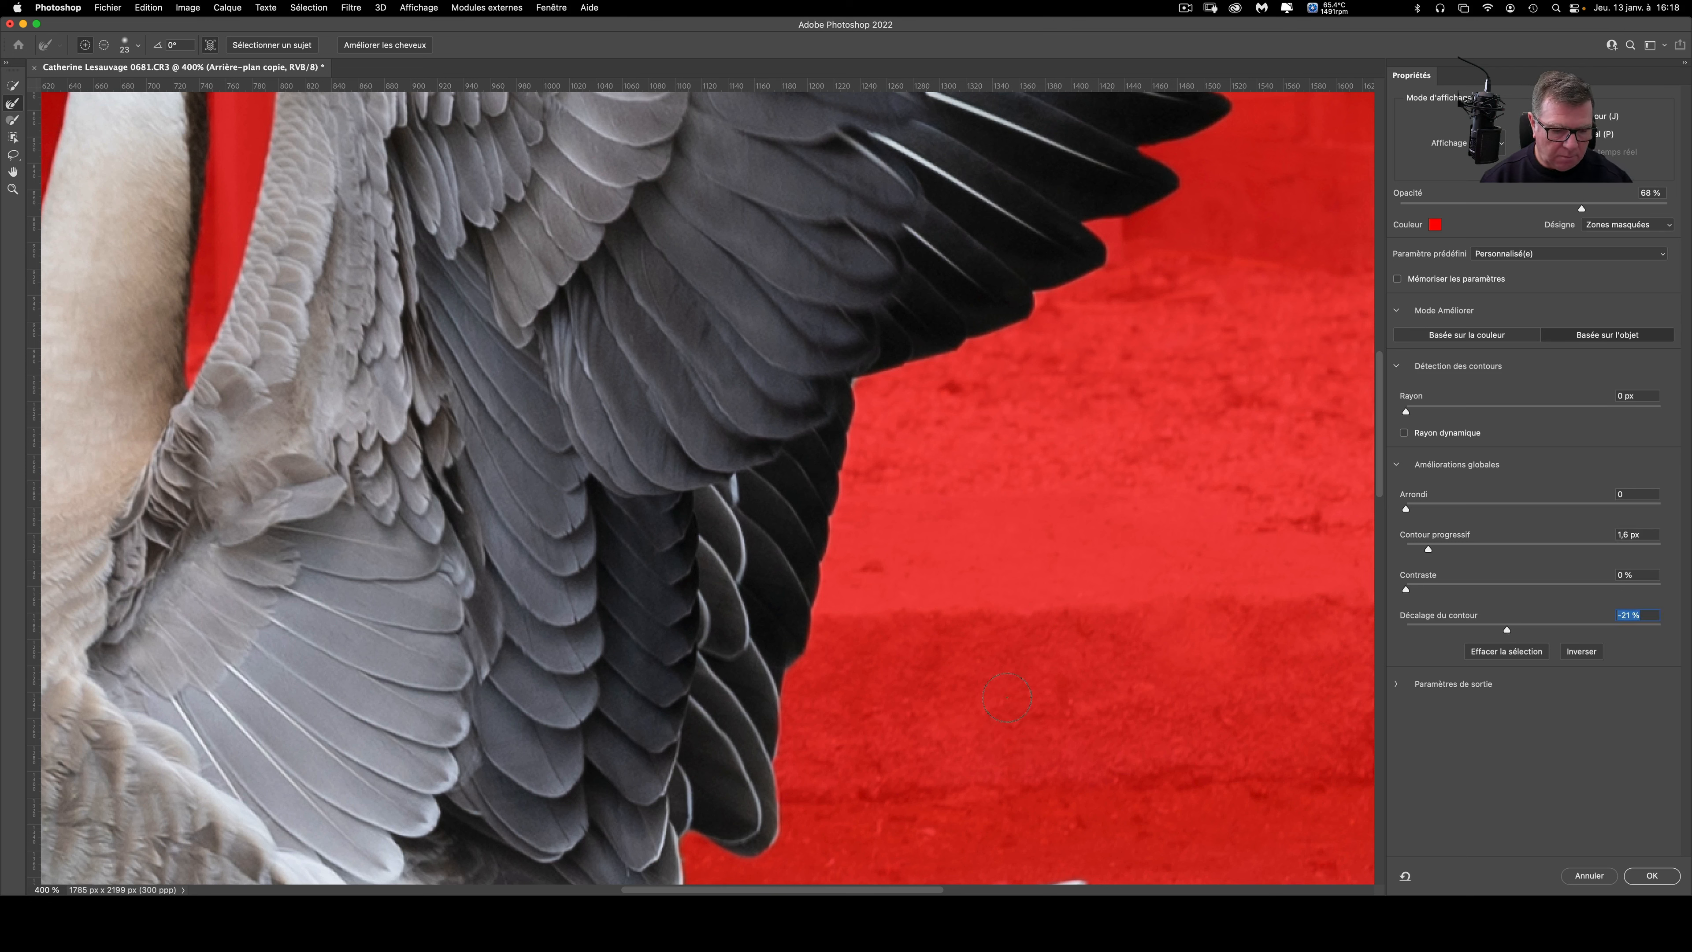
Step: Brush the ruffled belly feathers above the foot with the Refine Edge Brush and accept the refined goose selection
{"action": "left_click_drag", "start_coordinate": [643, 597], "coordinate": [959, 360]}
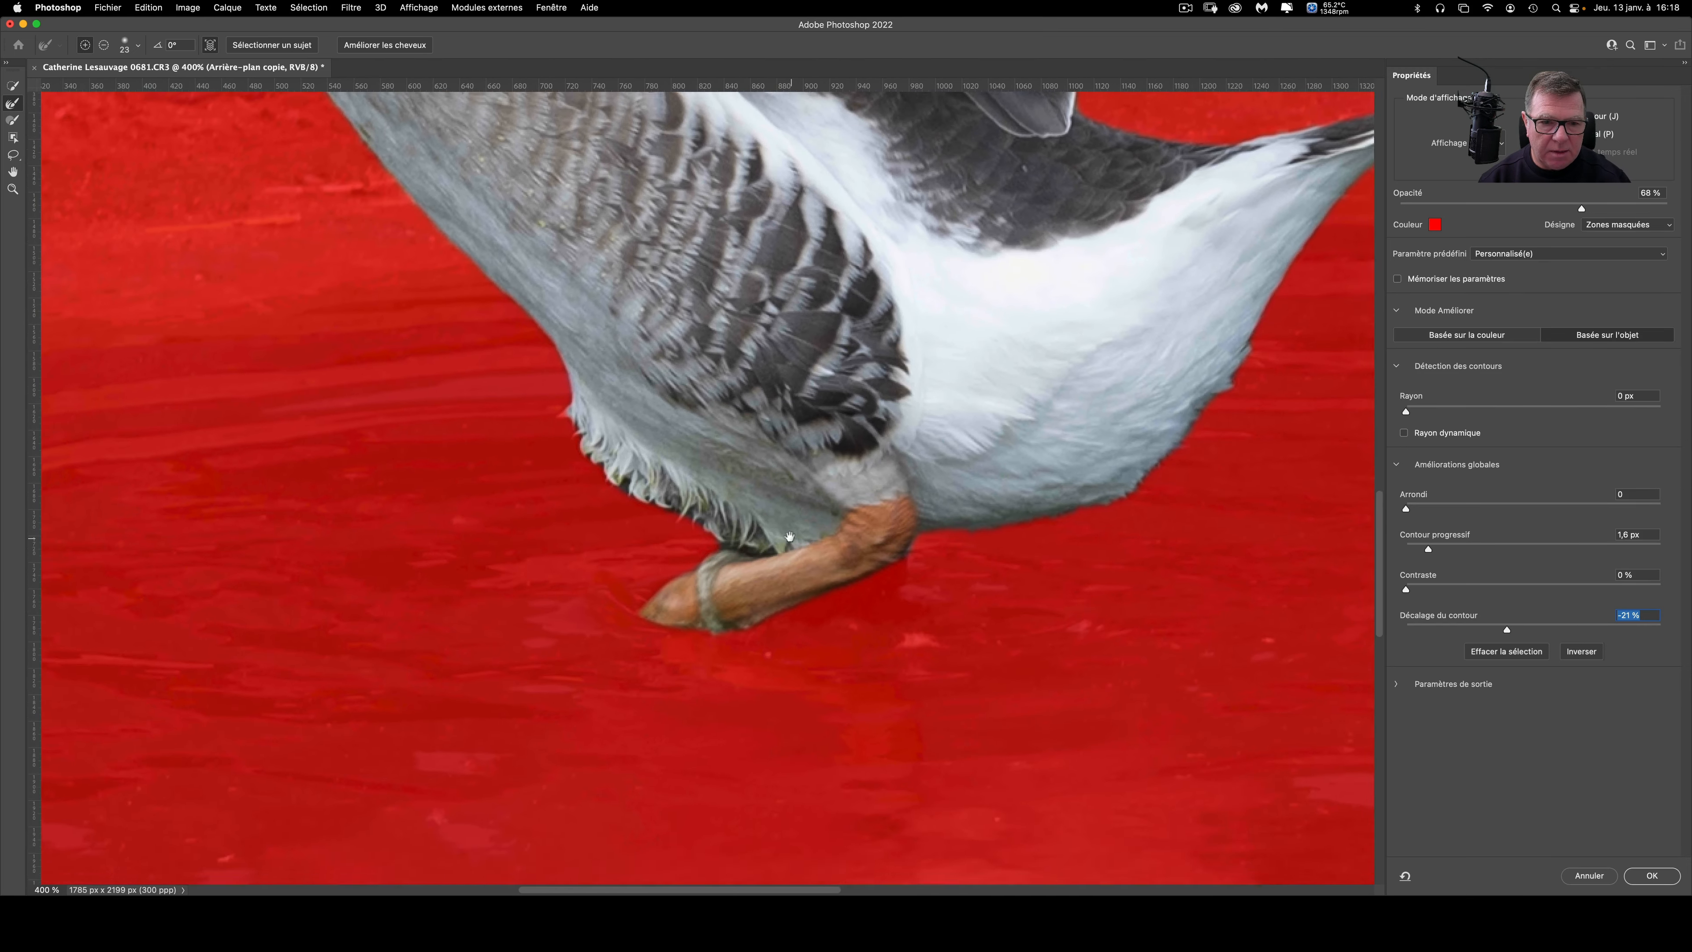
{"action": "left_click_drag", "start_coordinate": [790, 537], "coordinate": [698, 553]}
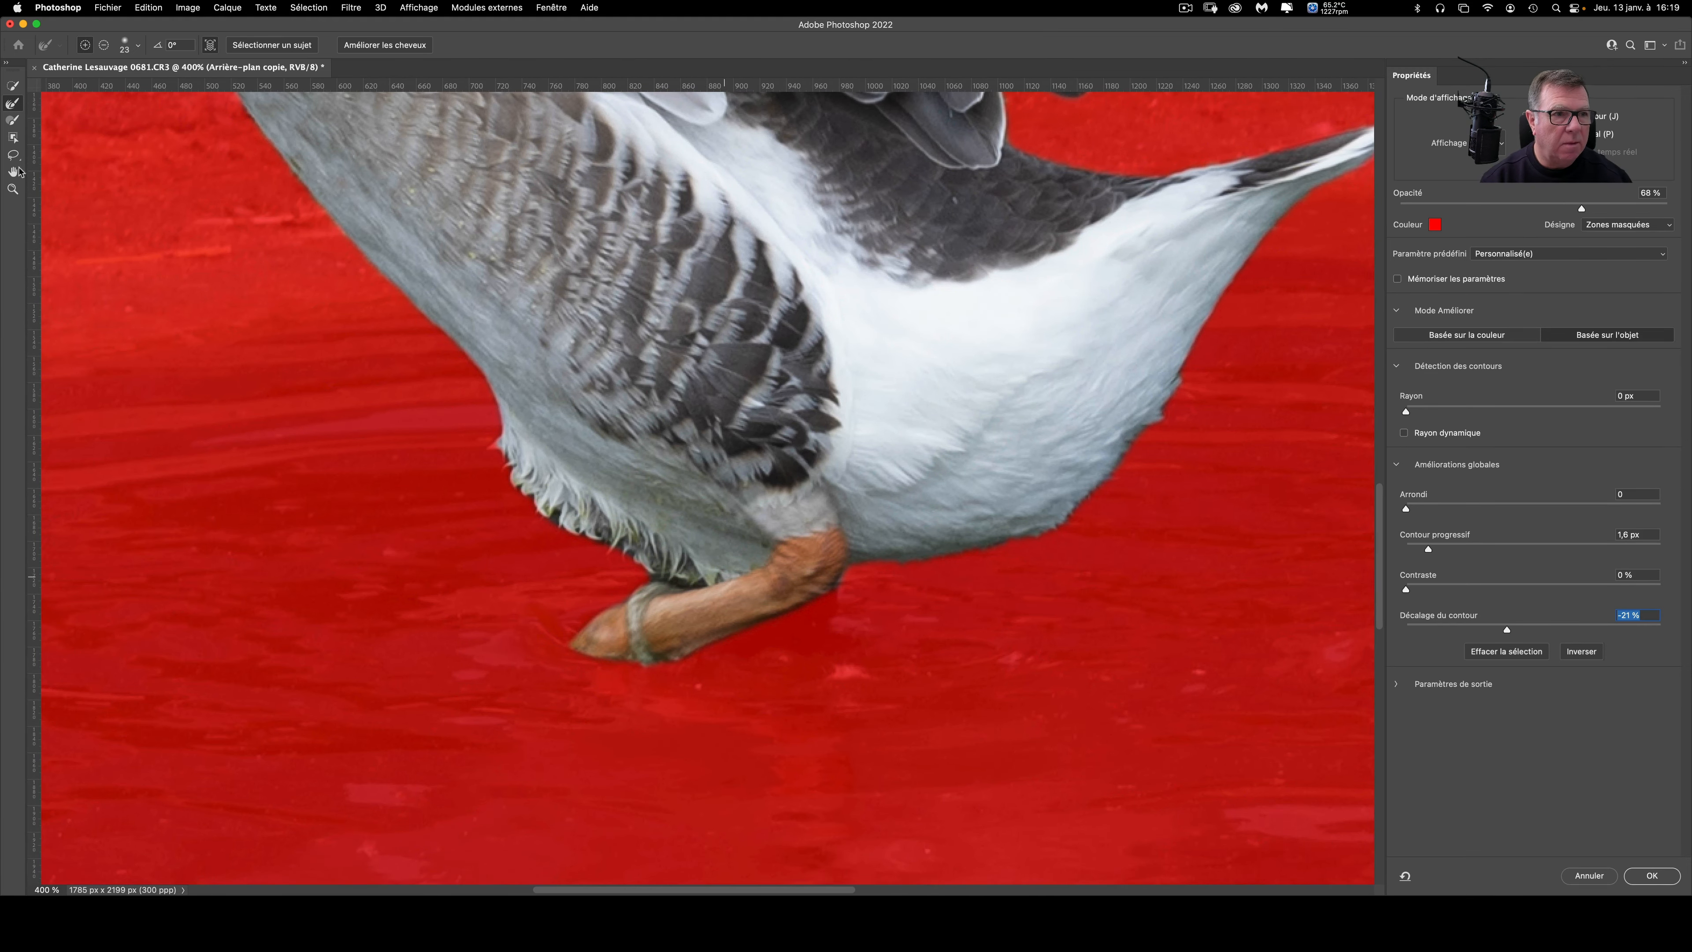
{"action": "left_click", "coordinate": [11, 106]}
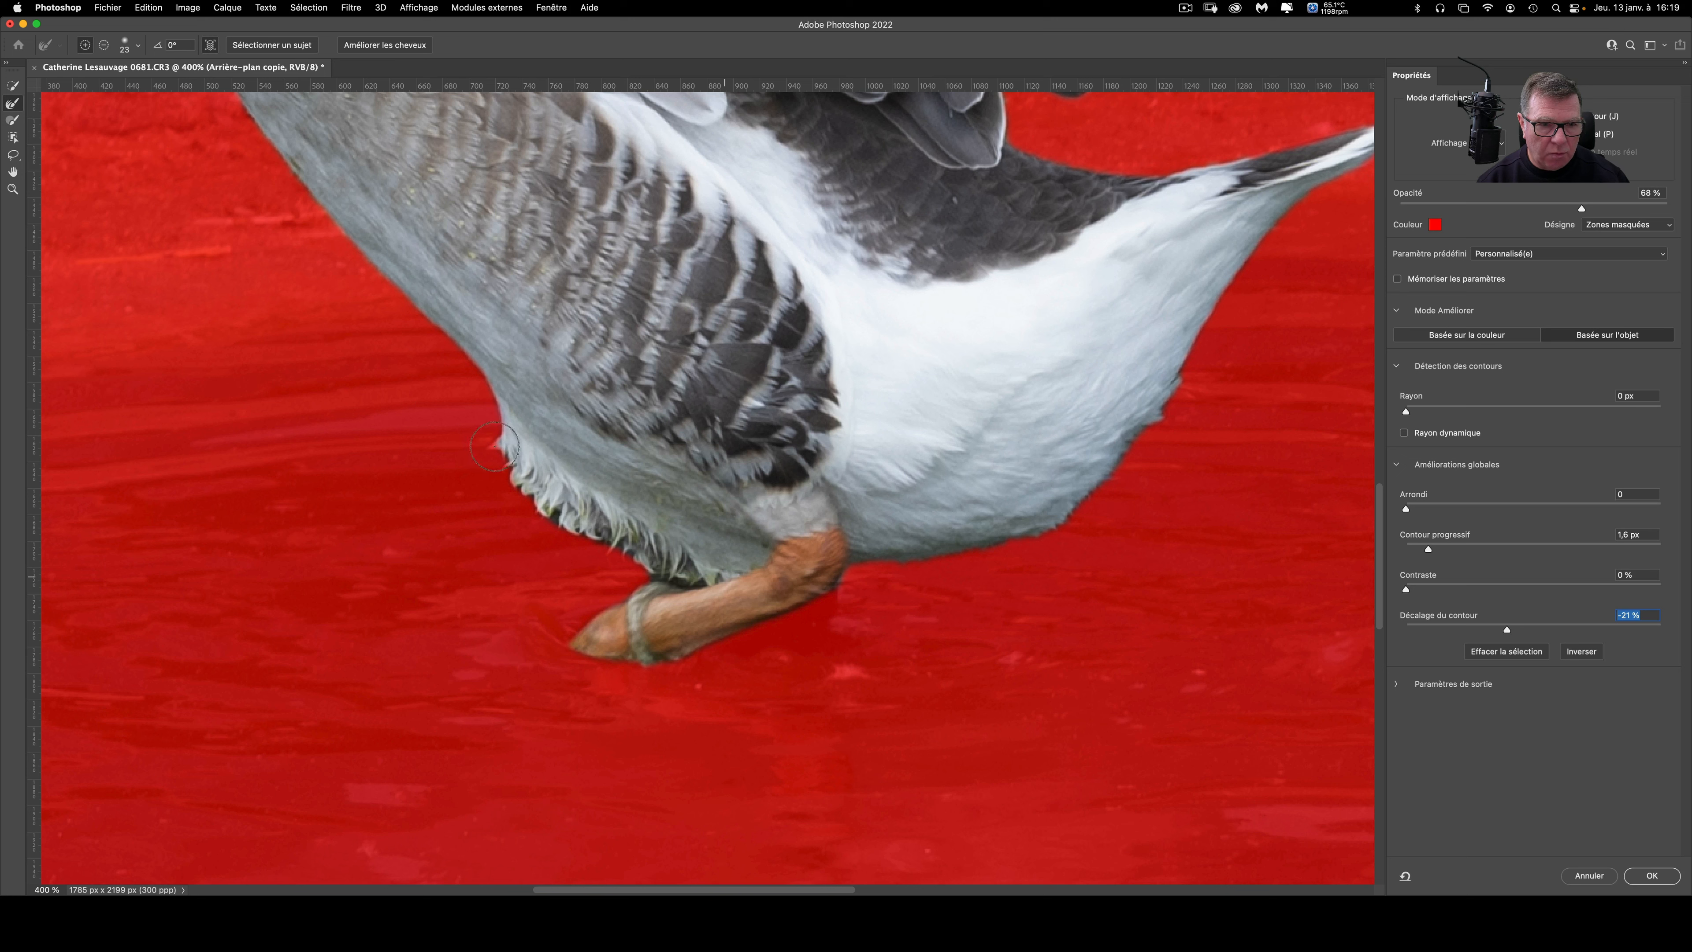
{"action": "mouse_move", "coordinate": [493, 453]}
{"action": "left_mouse_down"}
{"action": "mouse_move", "coordinate": [537, 522]}
{"action": "mouse_move", "coordinate": [683, 572]}
{"action": "mouse_move", "coordinate": [586, 678]}
{"action": "mouse_move", "coordinate": [614, 640]}
{"action": "mouse_move", "coordinate": [623, 572]}
{"action": "mouse_move", "coordinate": [574, 534]}
{"action": "left_mouse_up"}
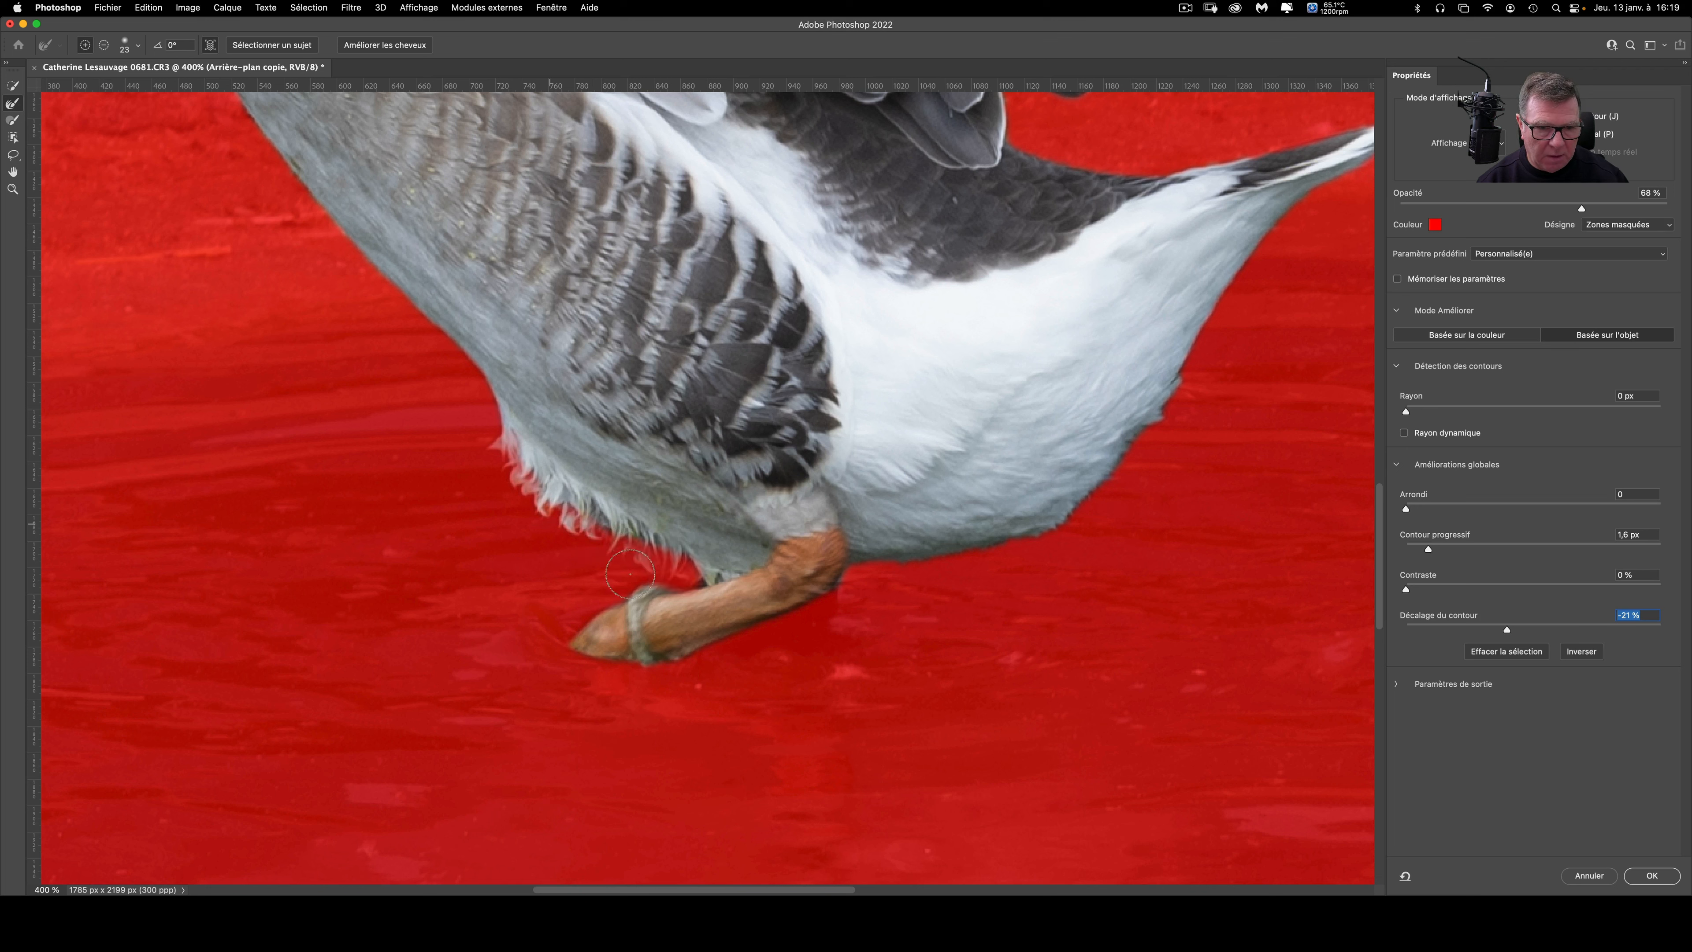
{"action": "left_click", "coordinate": [105, 46]}
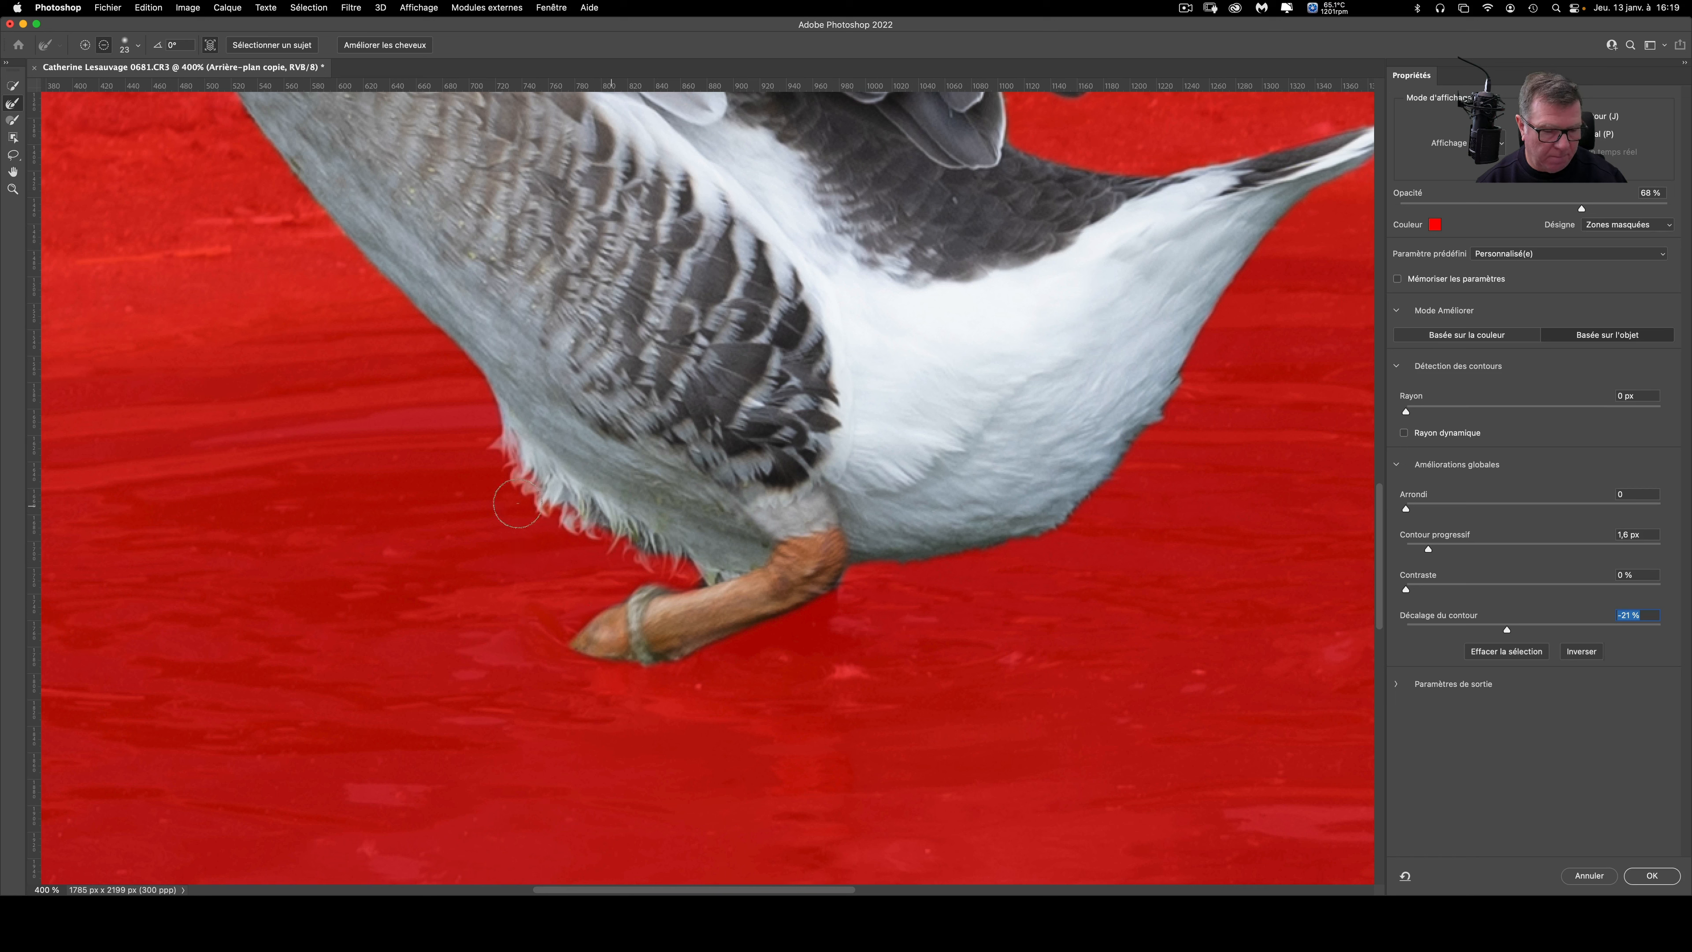
{"action": "left_click", "coordinate": [86, 45]}
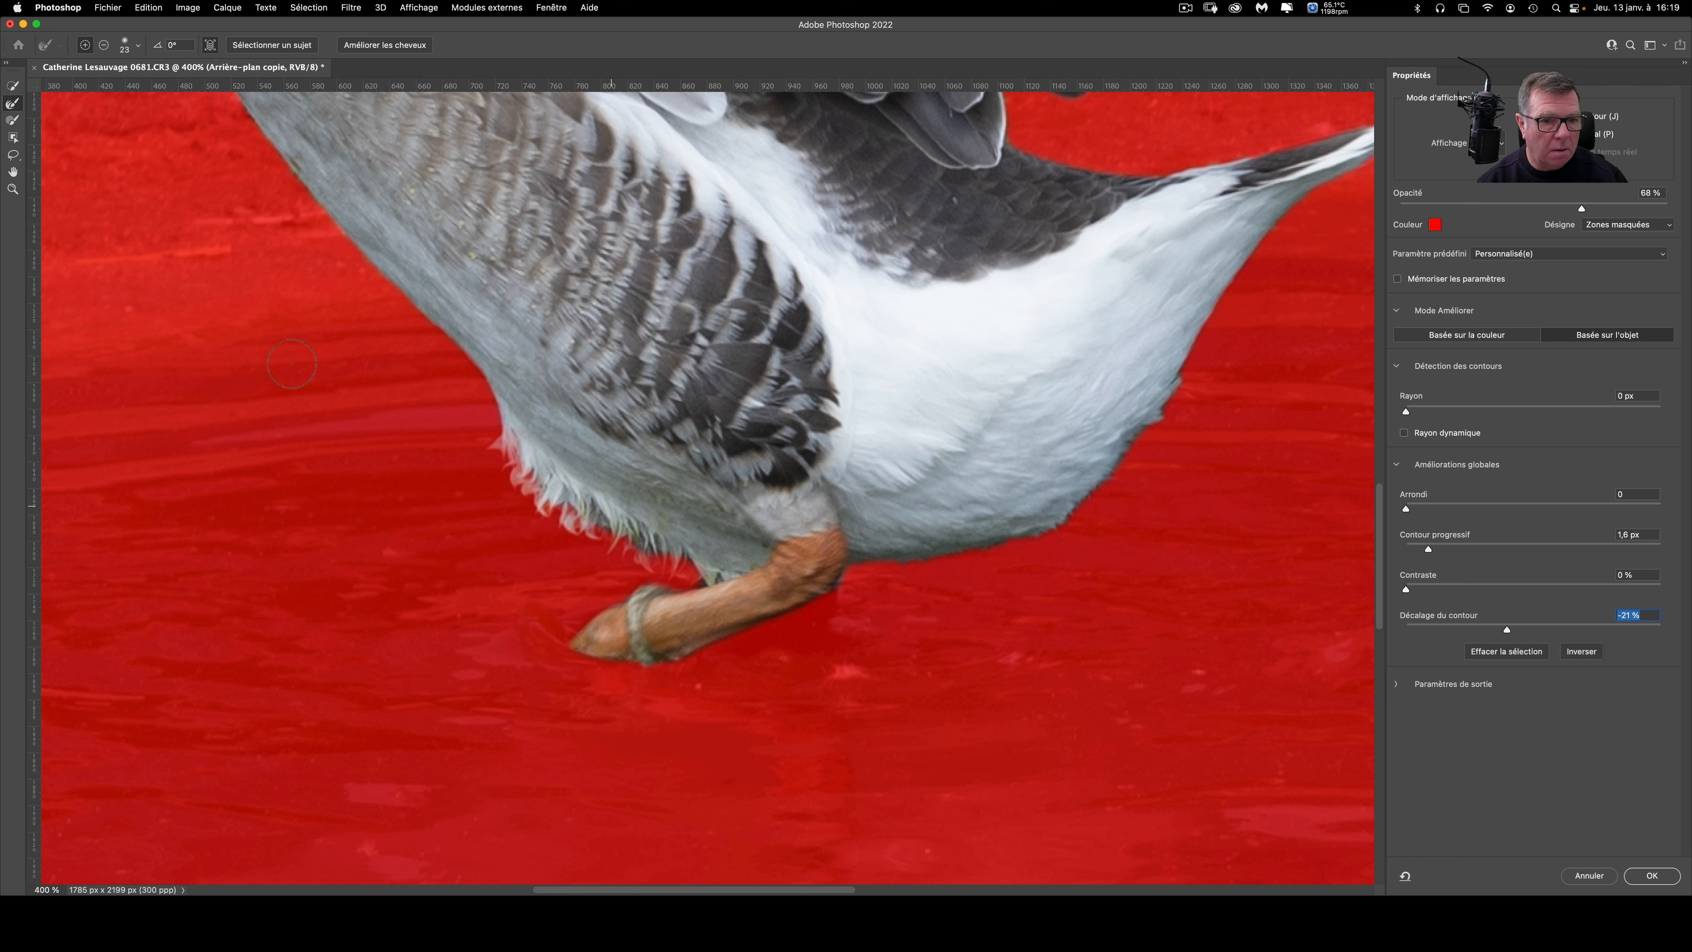
{"action": "left_click_drag", "start_coordinate": [586, 548], "coordinate": [593, 533]}
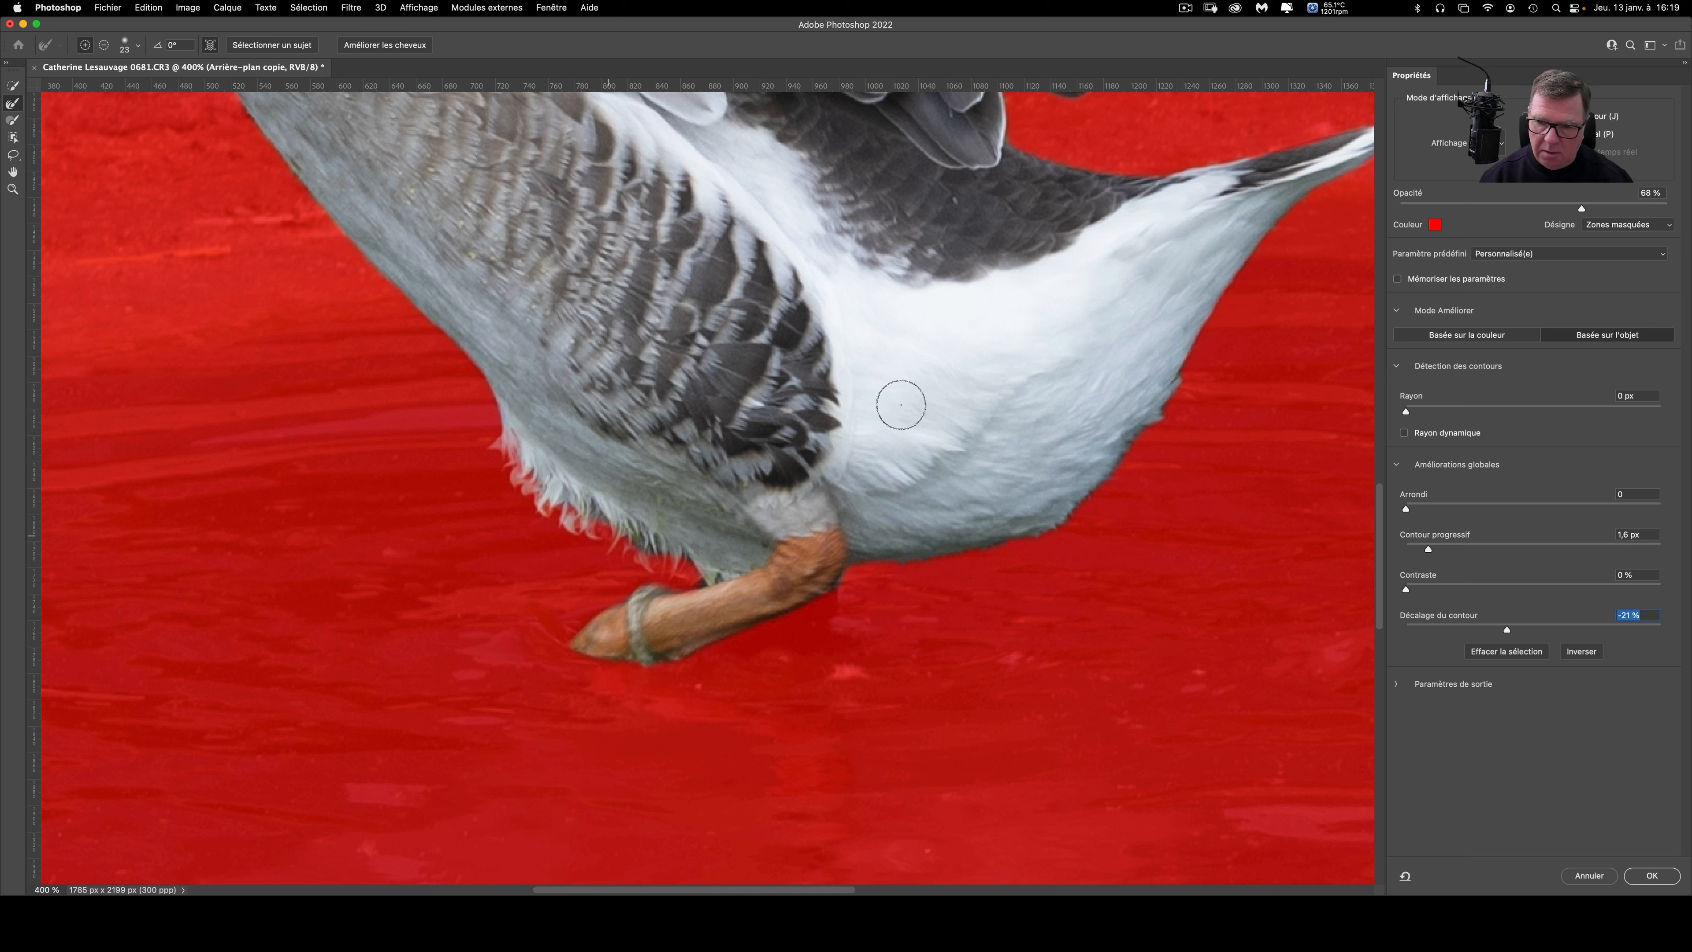
{"action": "left_click", "coordinate": [1653, 876]}
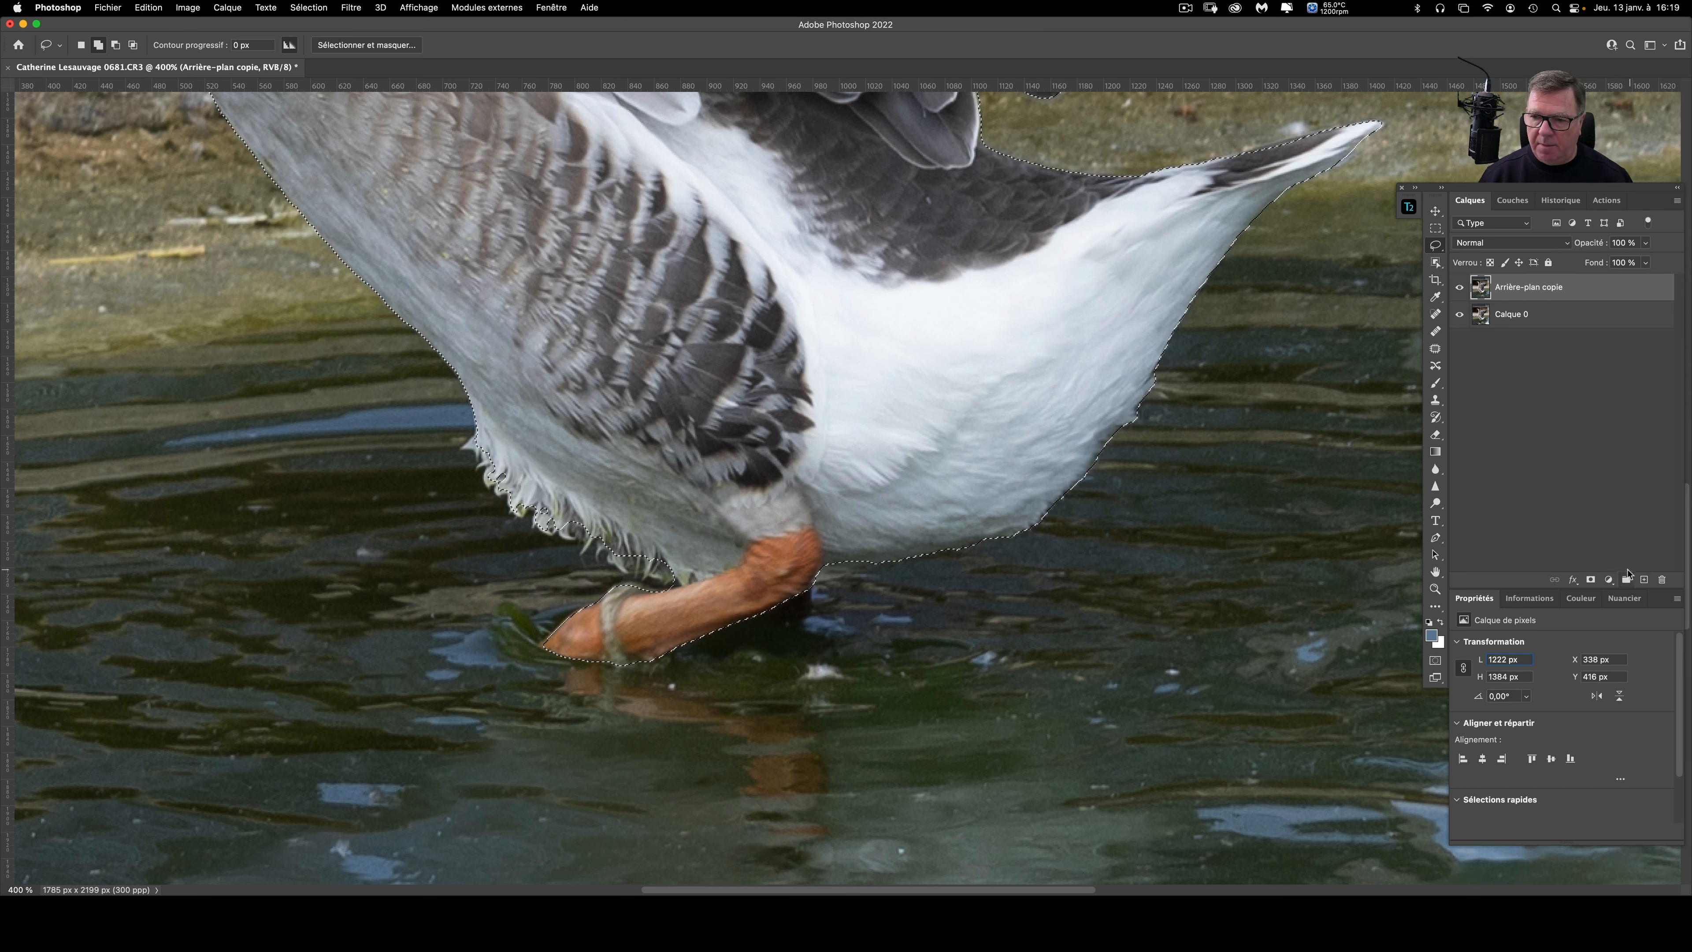
Step: Add a layer mask to the Arrière-plan copie layer from the goose selection
{"action": "left_click", "coordinate": [1591, 581]}
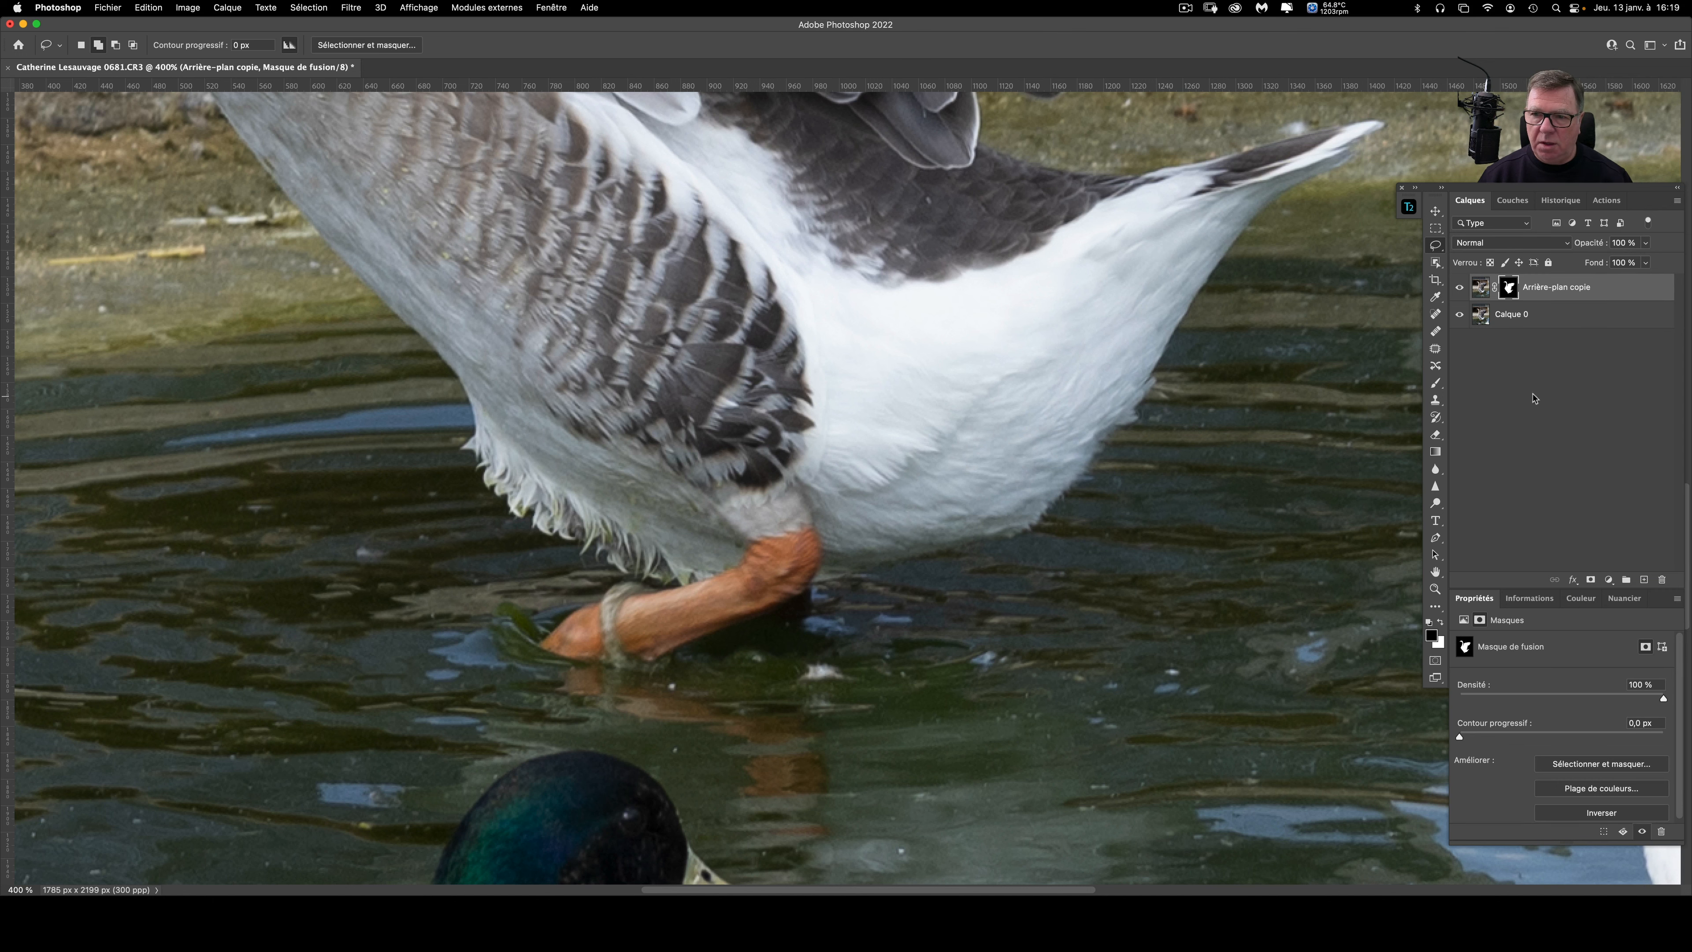
{"action": "key", "text": "super+minus"}
{"action": "key", "text": "super+minus"}
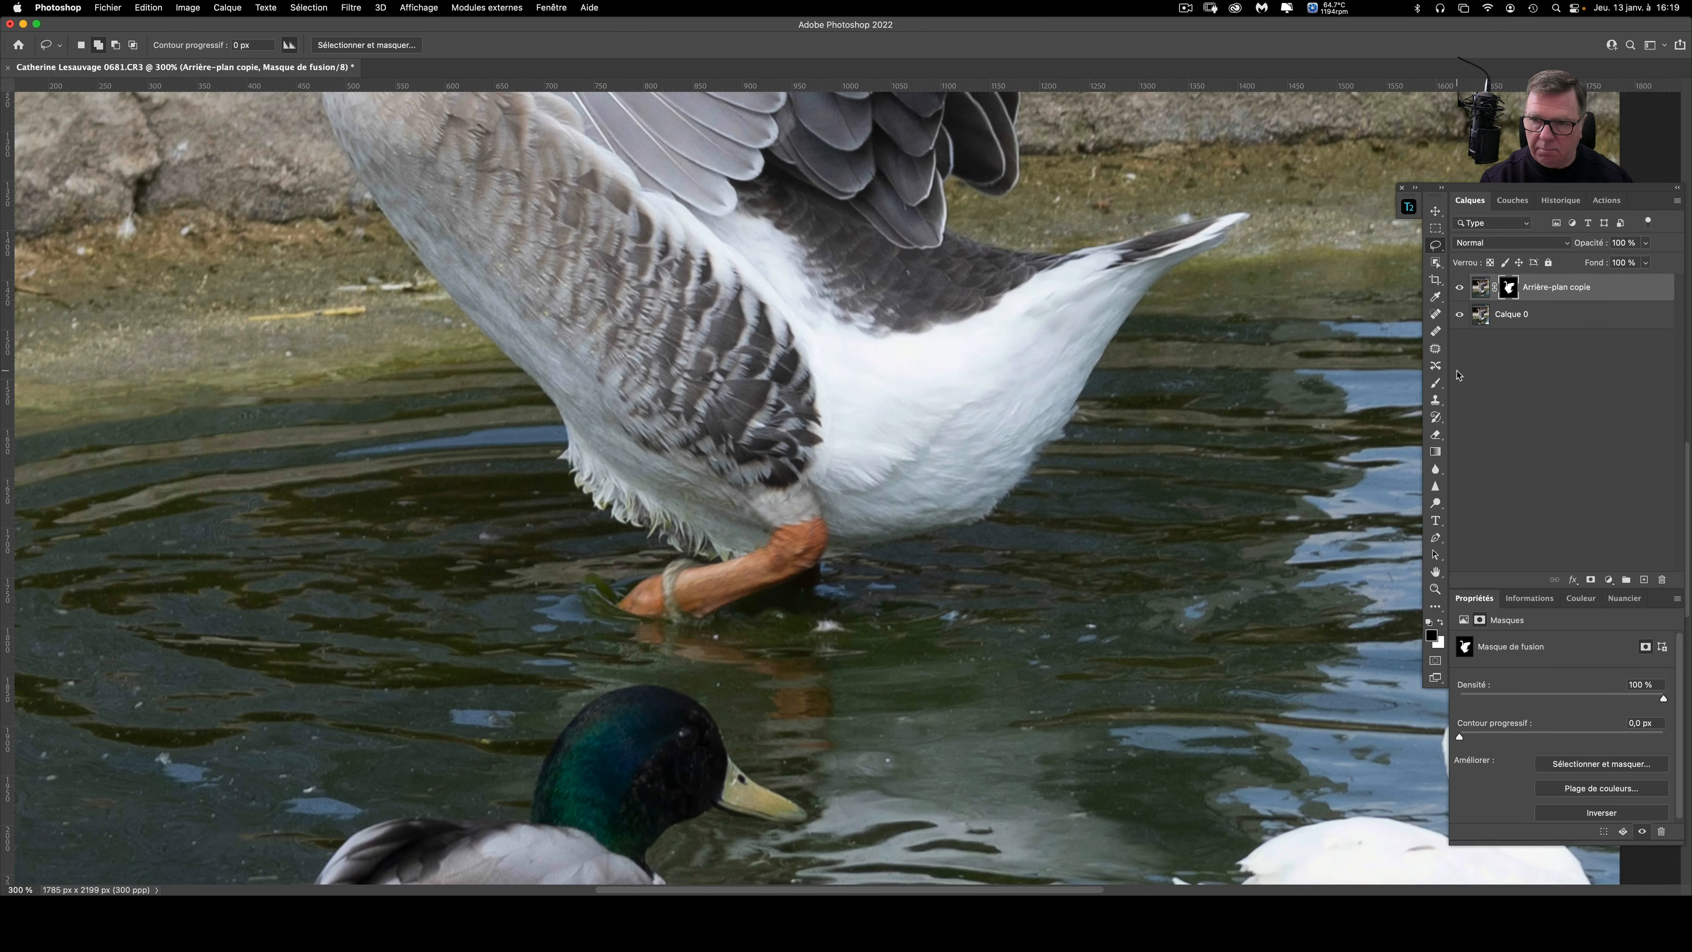
Step: Add a dark blue-grey solid colour fill layer and place it directly beneath the masked goose layer
{"action": "left_click", "coordinate": [1609, 580]}
{"action": "left_click", "coordinate": [1602, 600]}
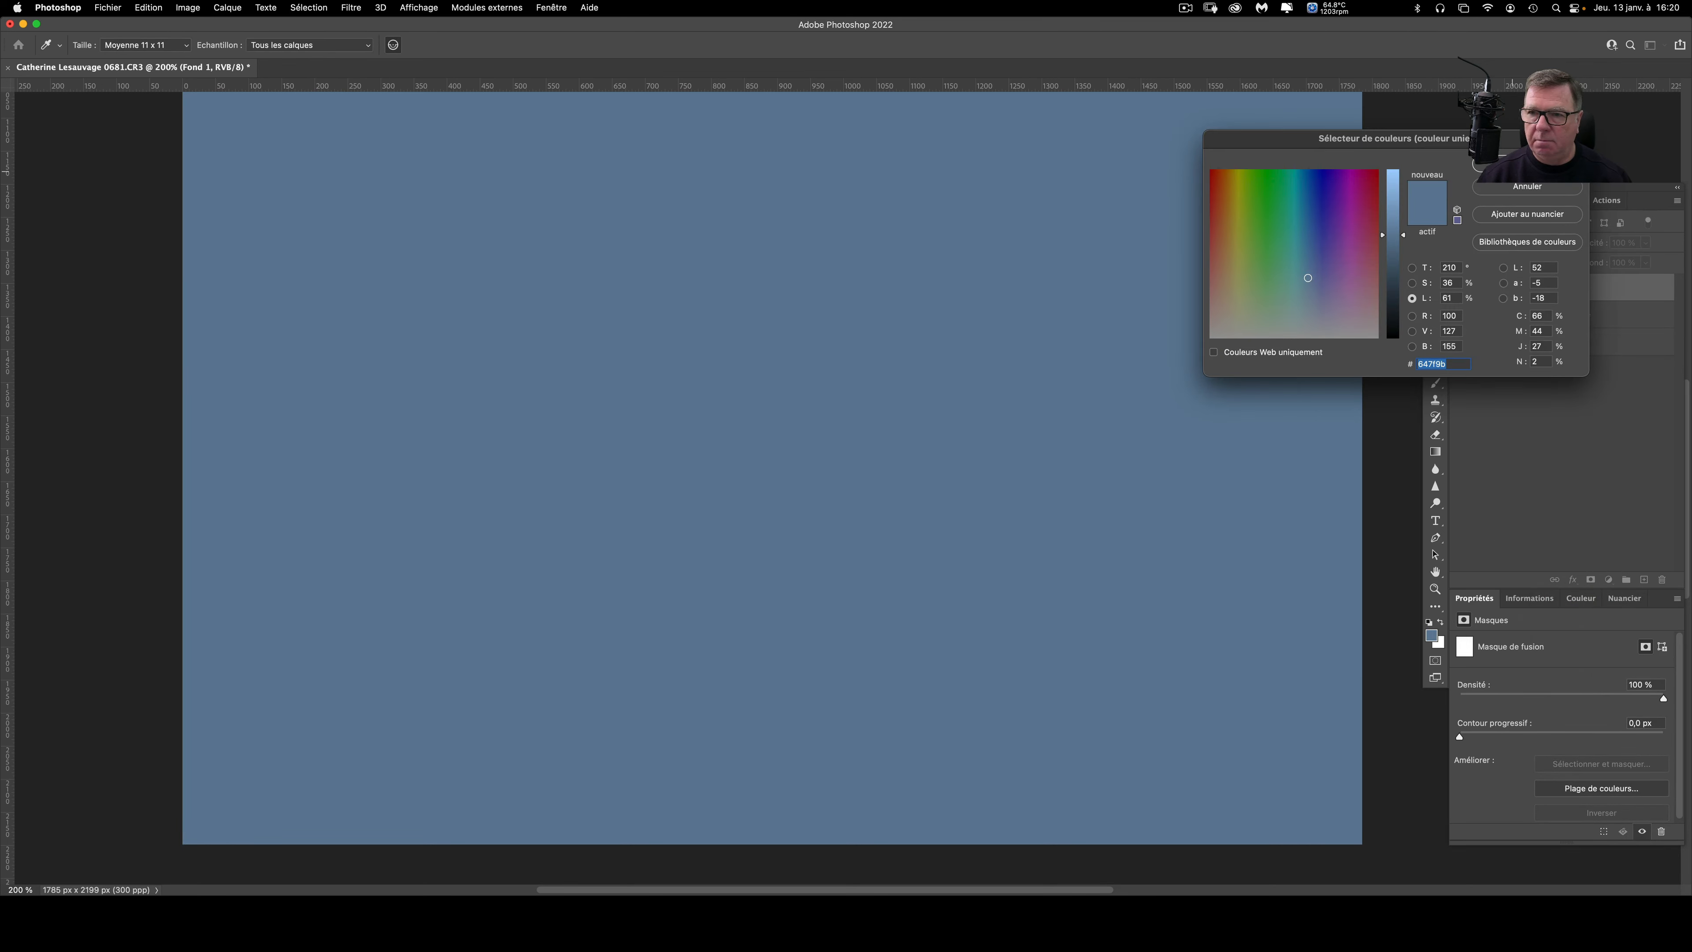
{"action": "key", "text": "Return"}
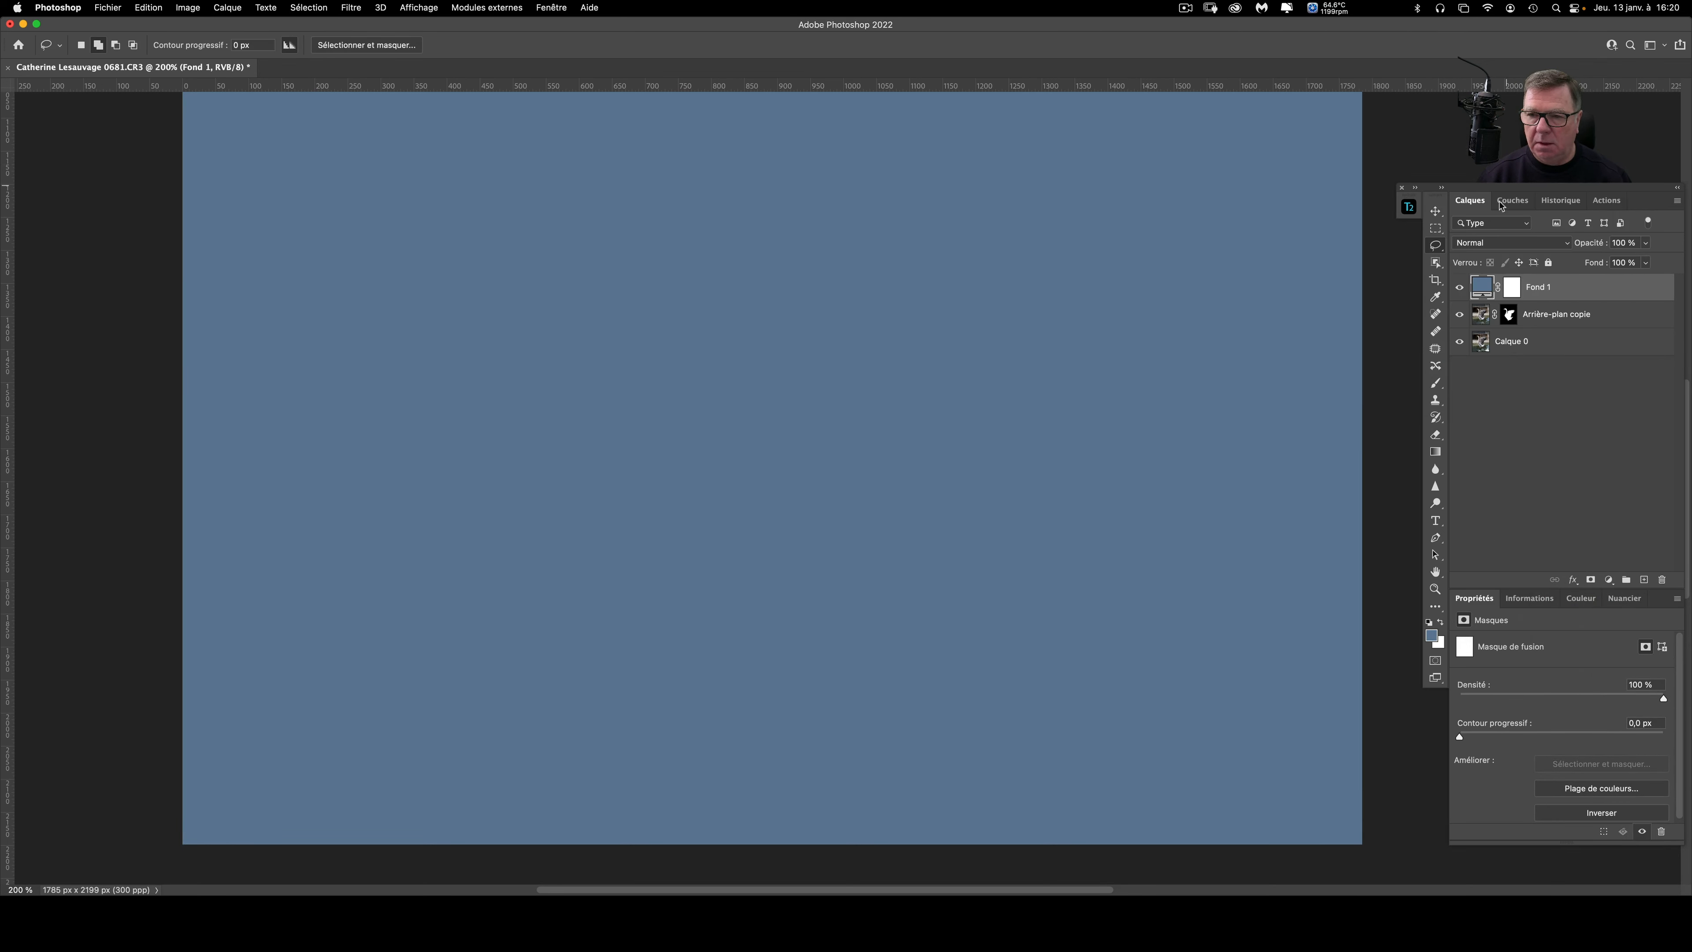
{"action": "double_click", "coordinate": [1482, 287]}
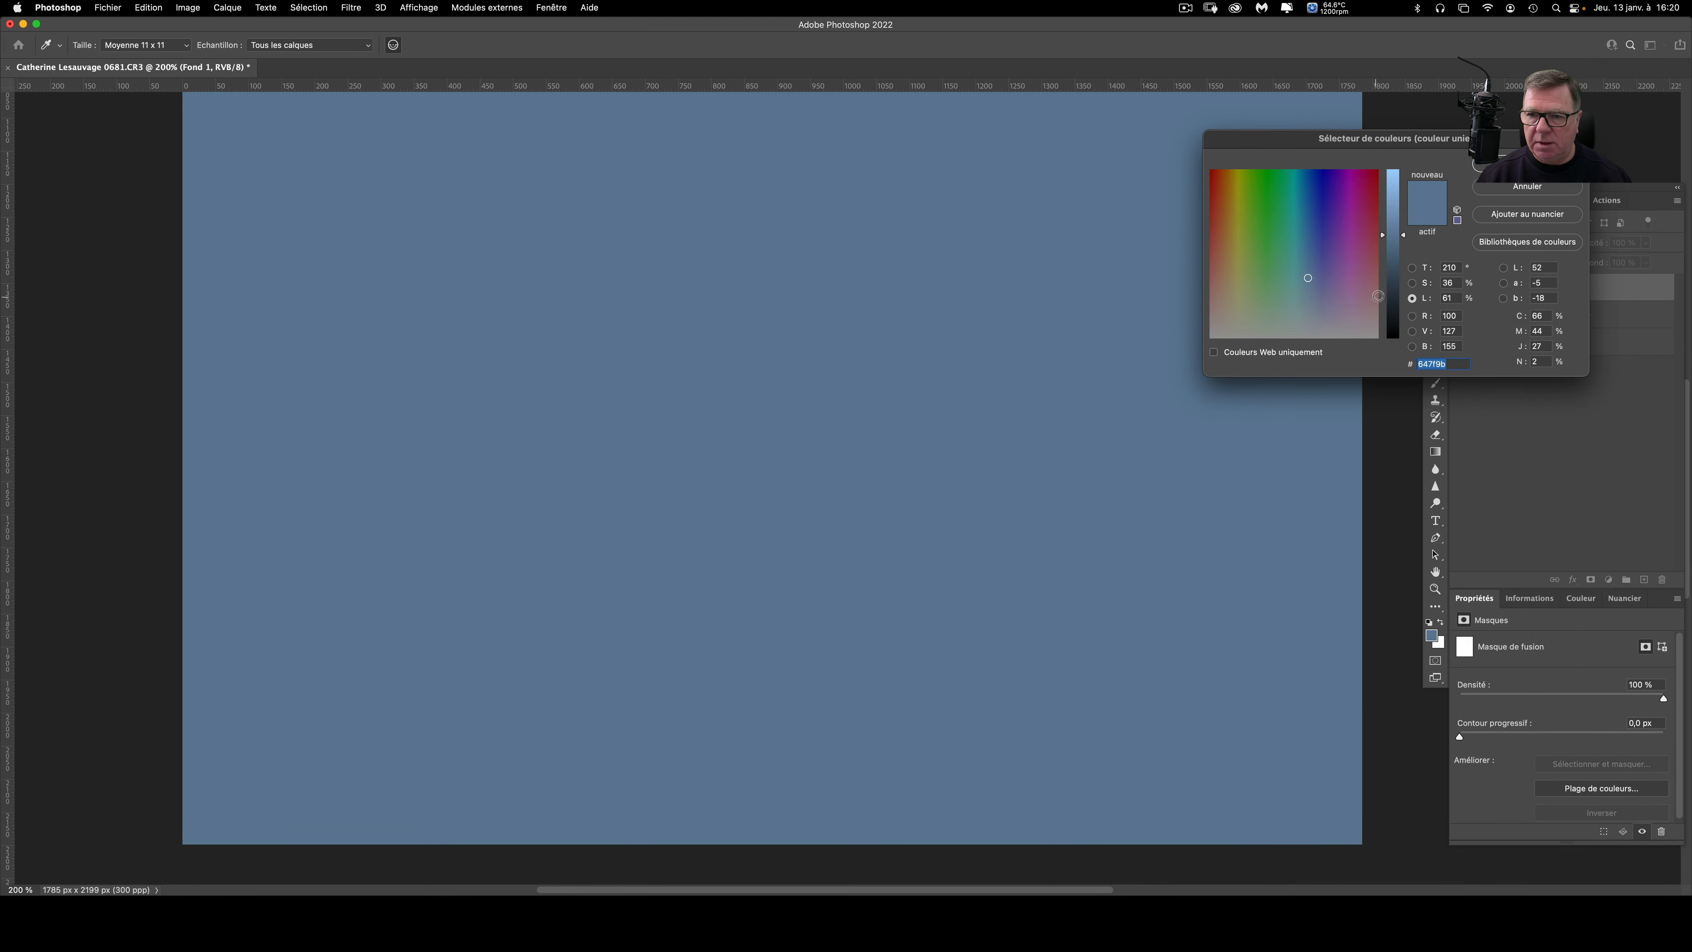
{"action": "left_click", "coordinate": [1392, 303]}
{"action": "key", "text": "Return"}
{"action": "left_click_drag", "start_coordinate": [1483, 287], "coordinate": [1480, 327]}
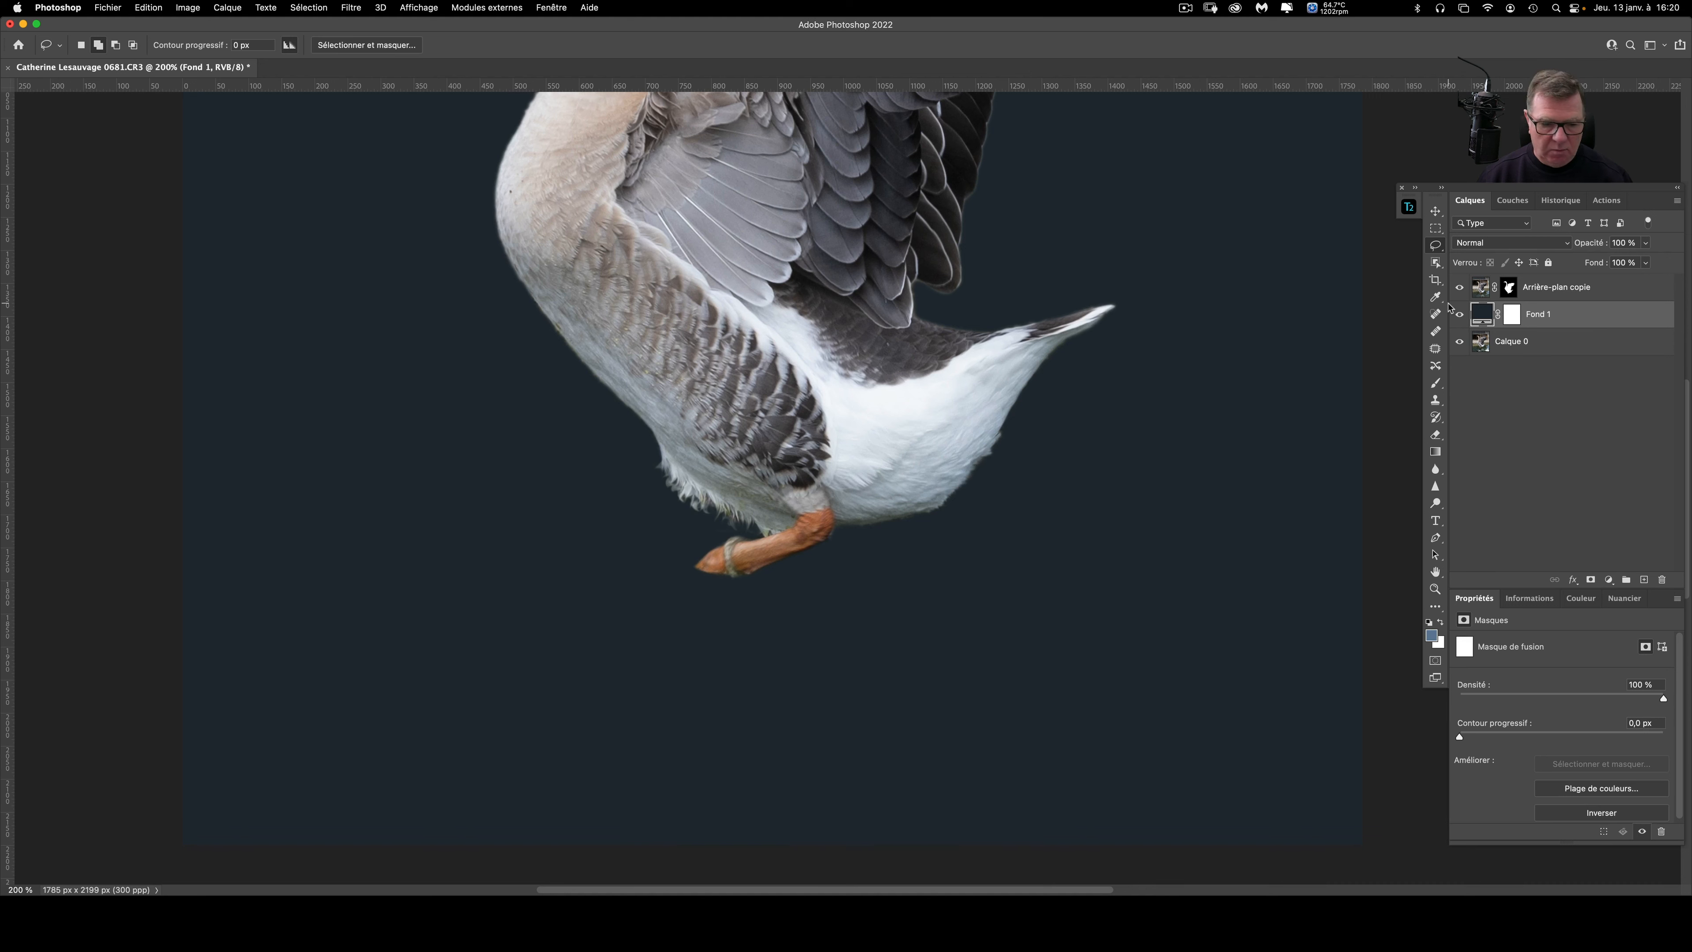
Step: Examine the goose cutout against the dark background, from the full figure to close-ups of the wing edges
{"action": "key", "text": "super+minus"}
{"action": "key", "text": "super+minus"}
{"action": "key", "text": "super+minus"}
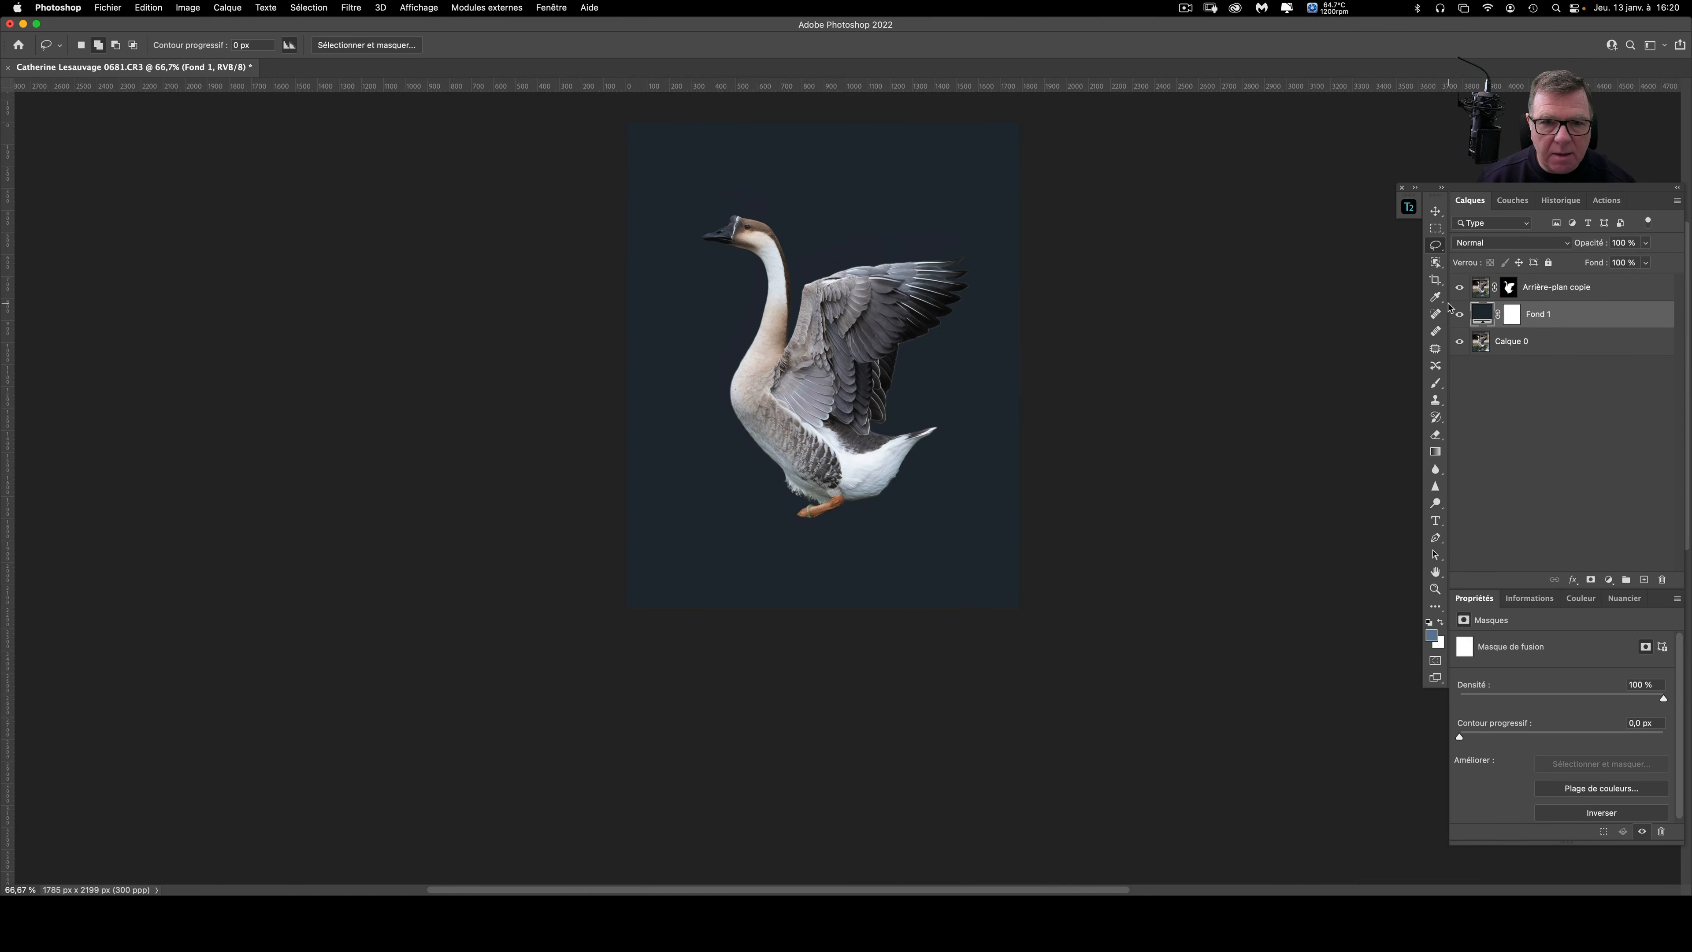
{"action": "left_click_drag", "start_coordinate": [814, 426], "coordinate": [832, 472]}
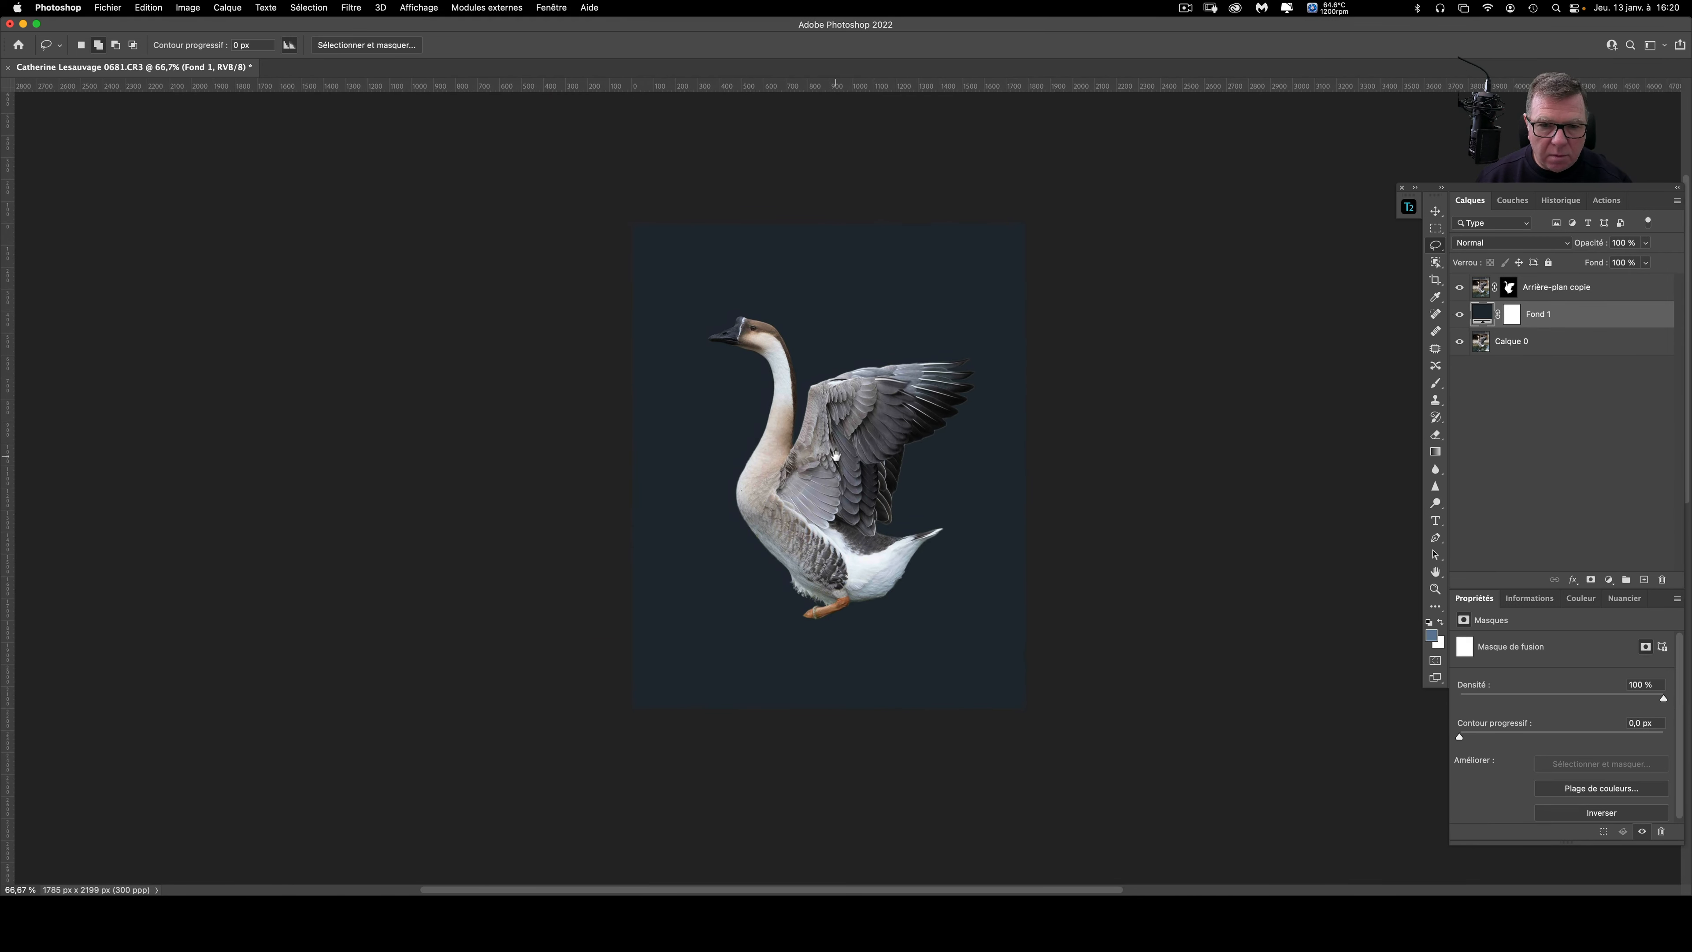
{"action": "scroll", "coordinate": [835, 456], "scroll_direction": "up", "scroll_amount": 5}
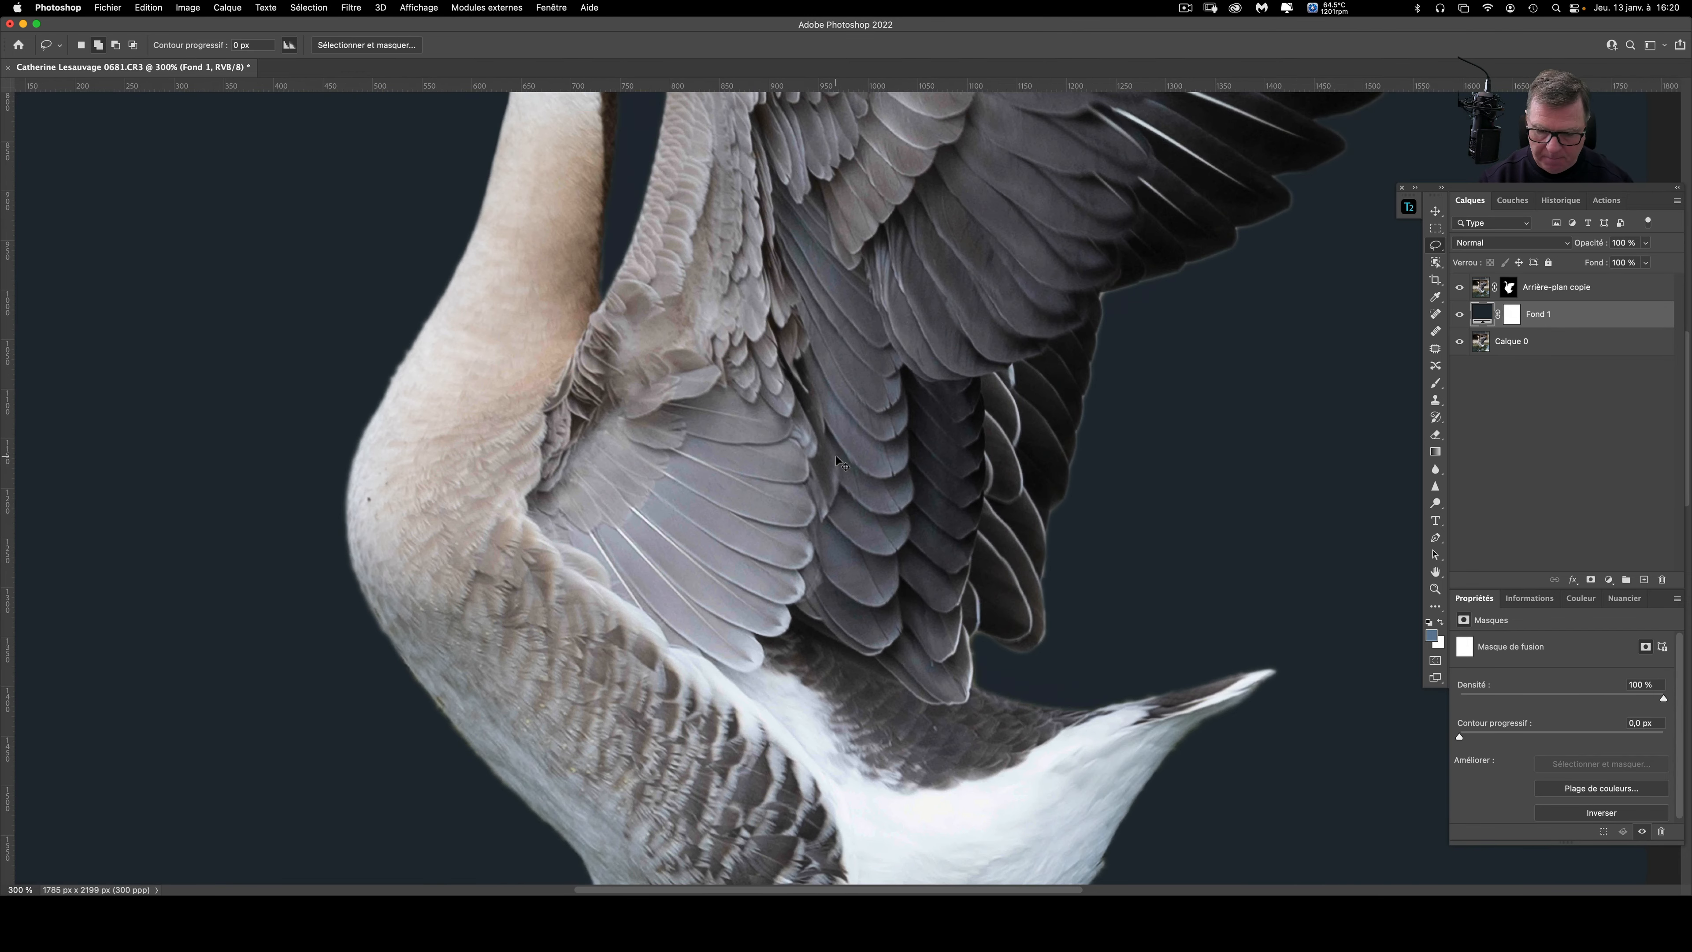
{"action": "scroll", "coordinate": [836, 456], "scroll_direction": "up", "scroll_amount": 1}
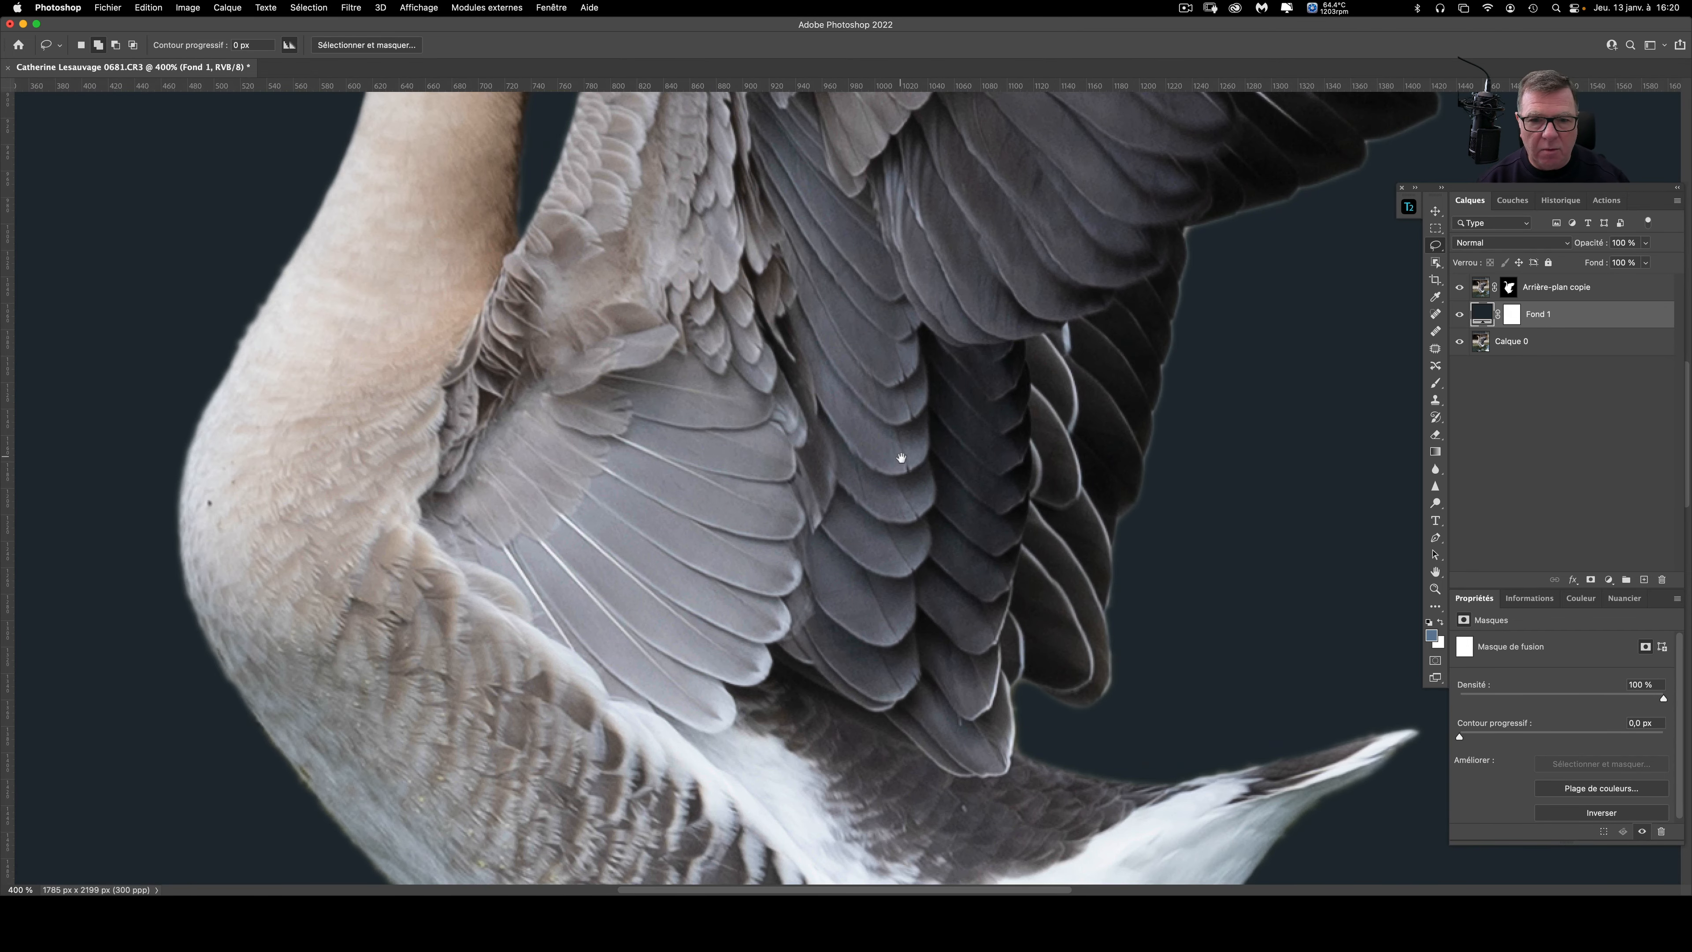
{"action": "left_click_drag", "start_coordinate": [904, 466], "coordinate": [644, 560]}
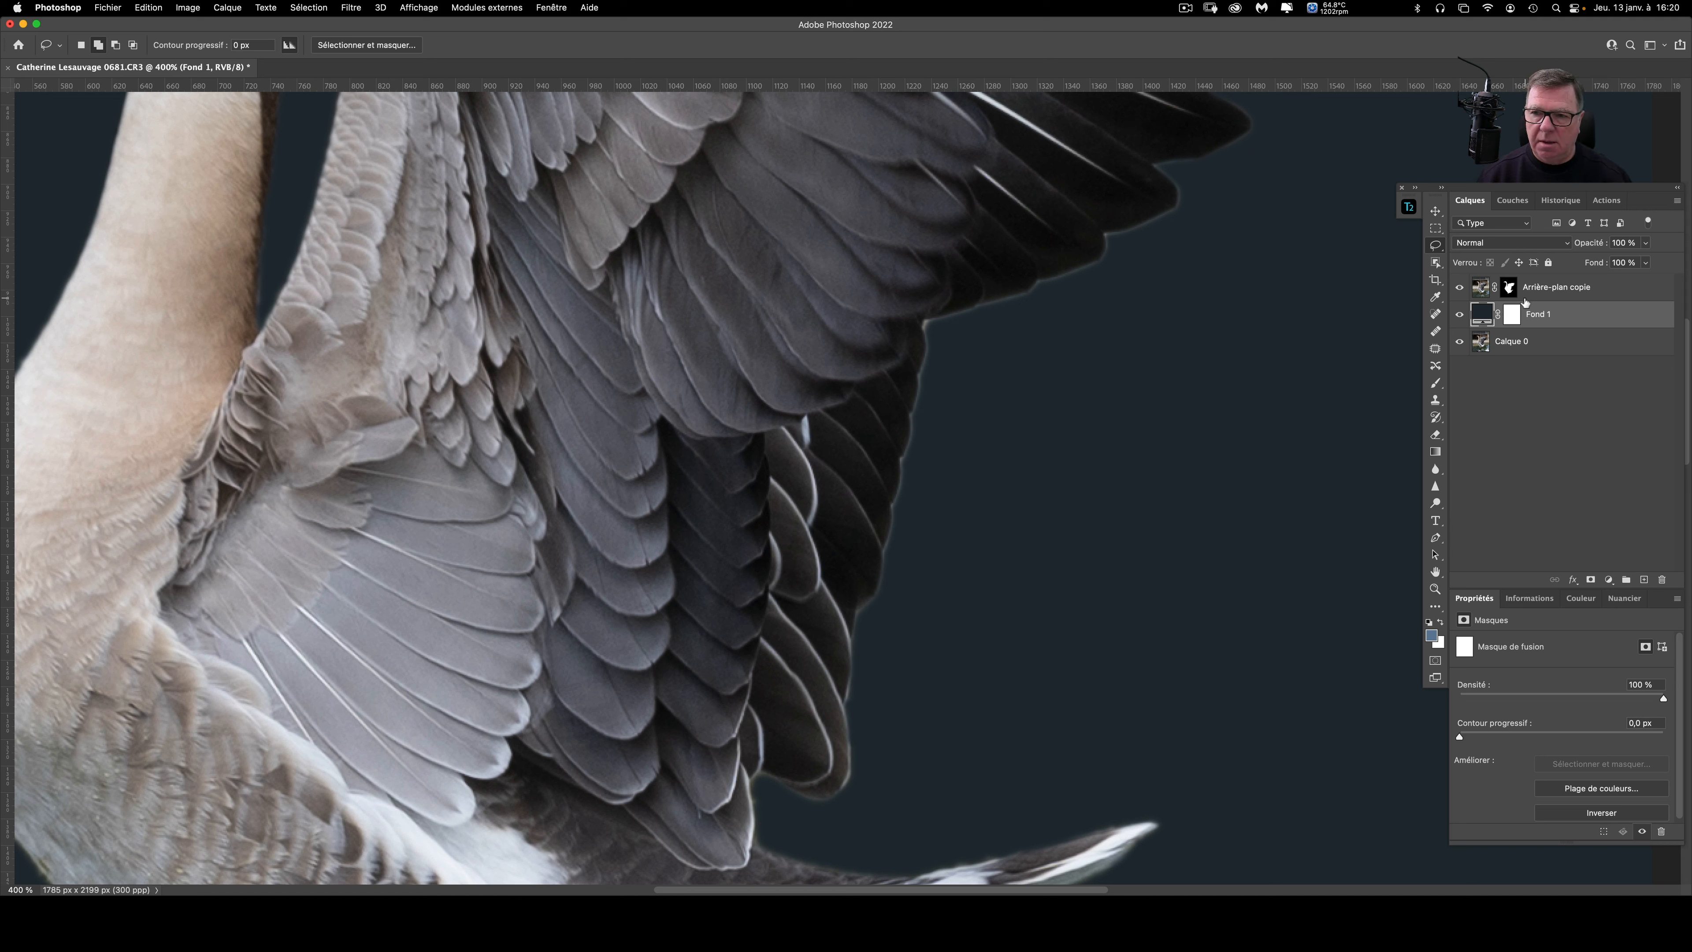
Step: Try the Minimum filter on the whole goose layer mask with a 1.6 px radius and roundness (Arrondi) preserved
{"action": "left_click", "coordinate": [1510, 287]}
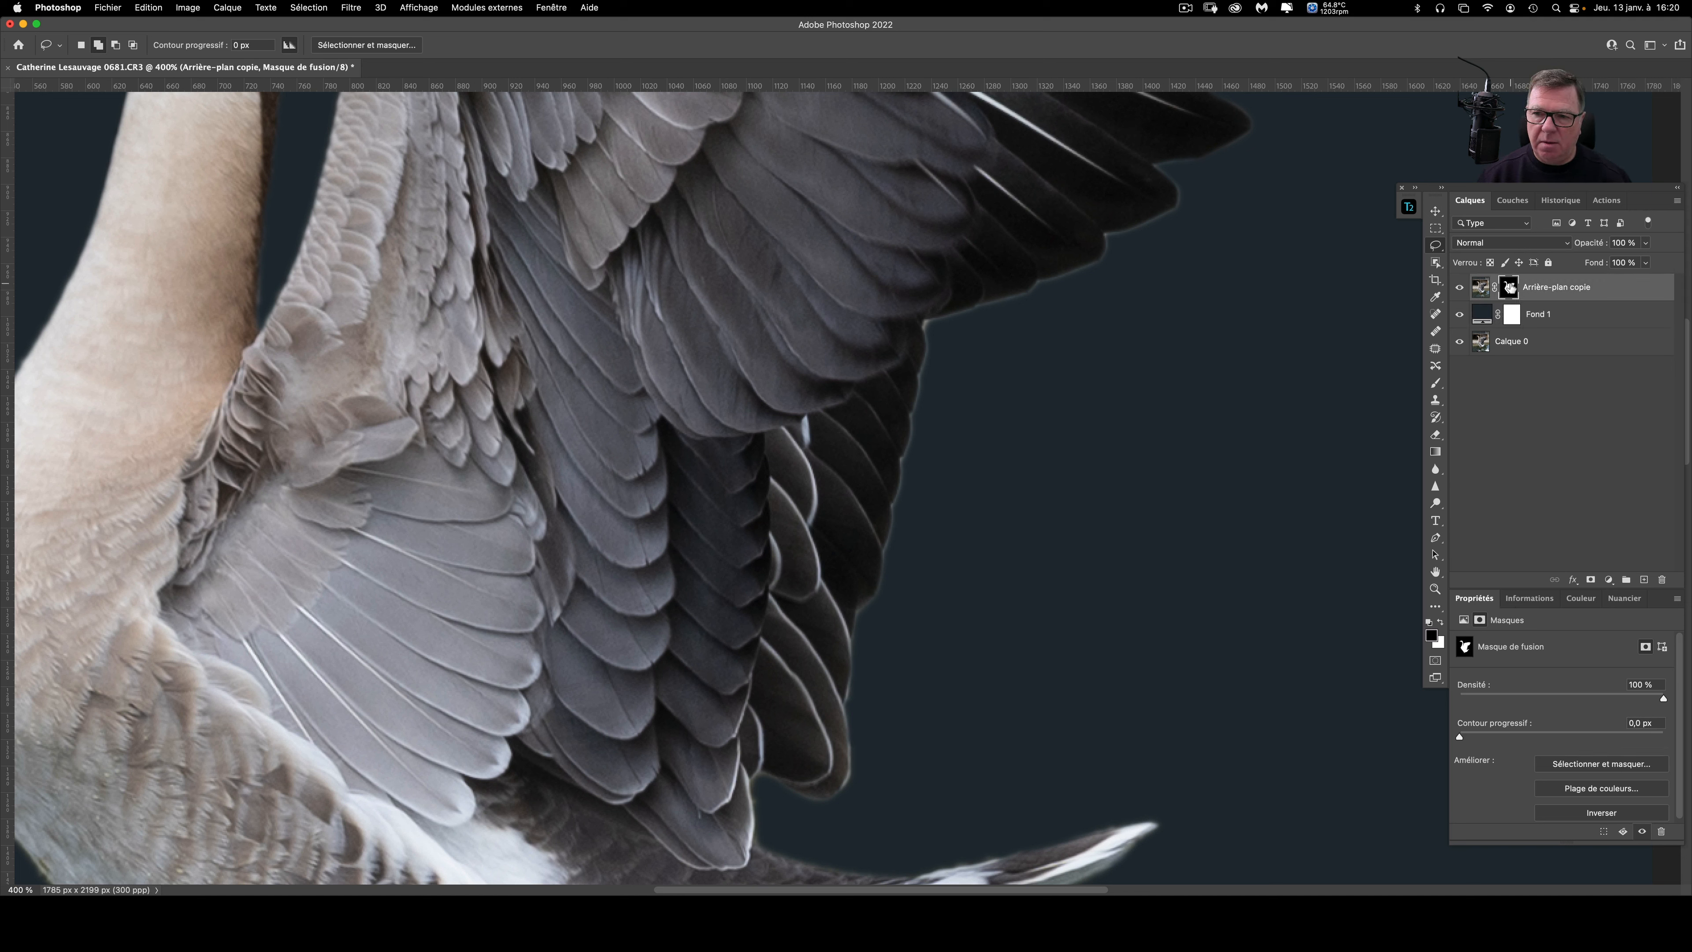
{"action": "left_click", "coordinate": [351, 8]}
{"action": "mouse_move", "coordinate": [363, 313]}
{"action": "left_click", "coordinate": [553, 342]}
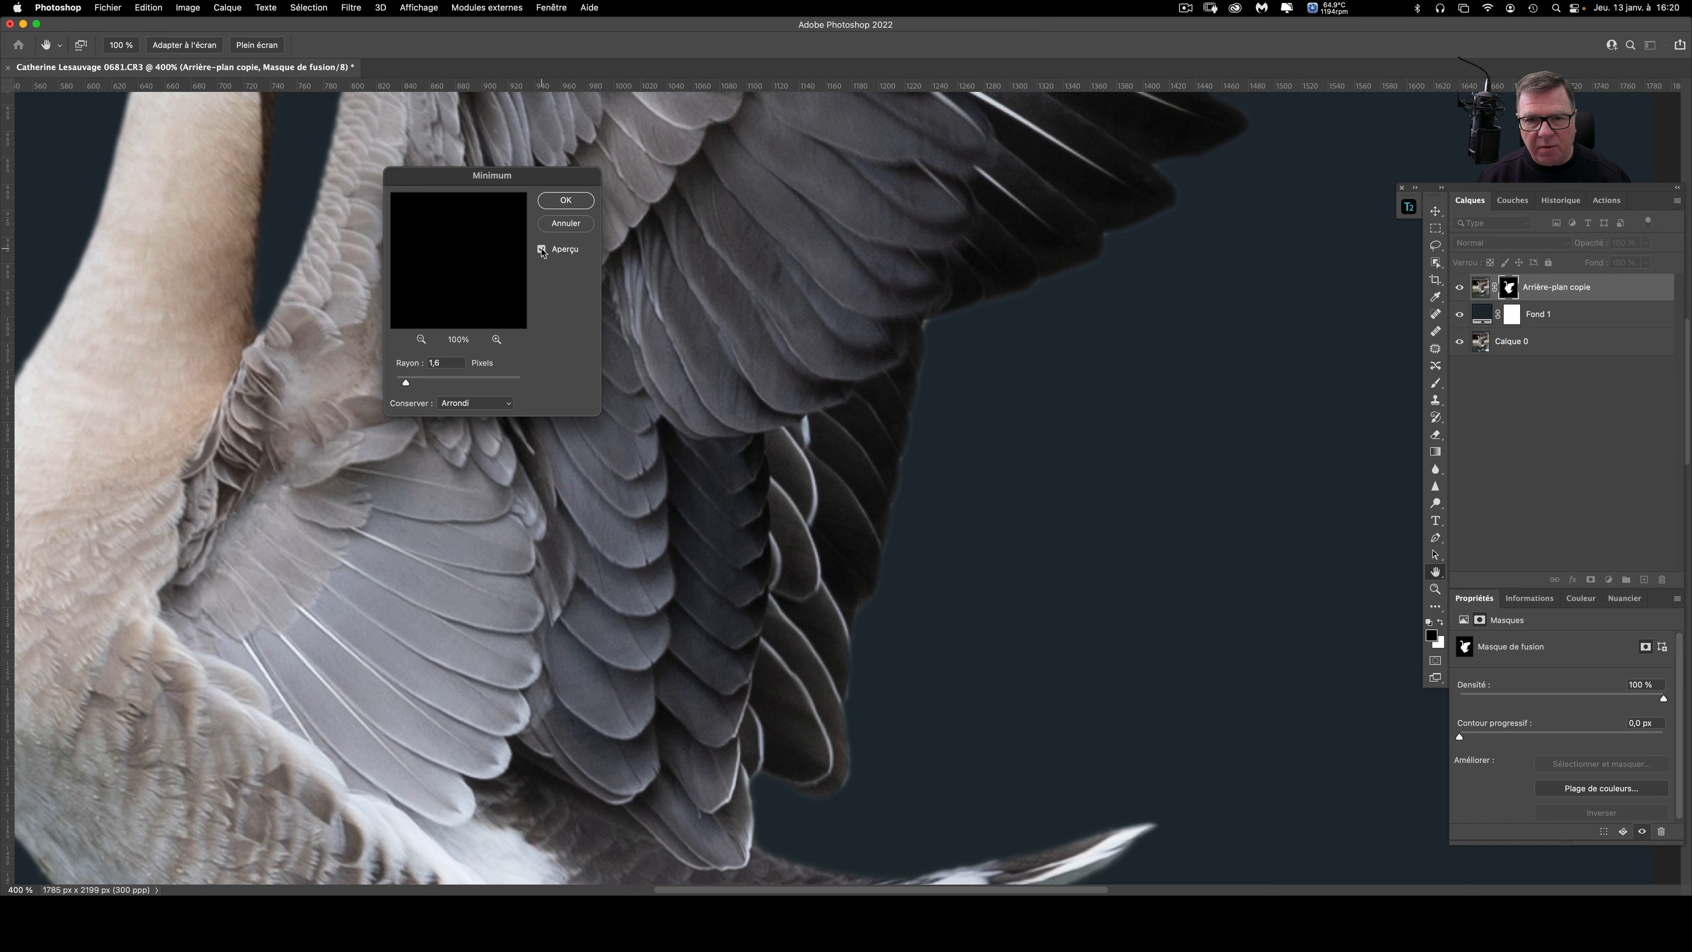
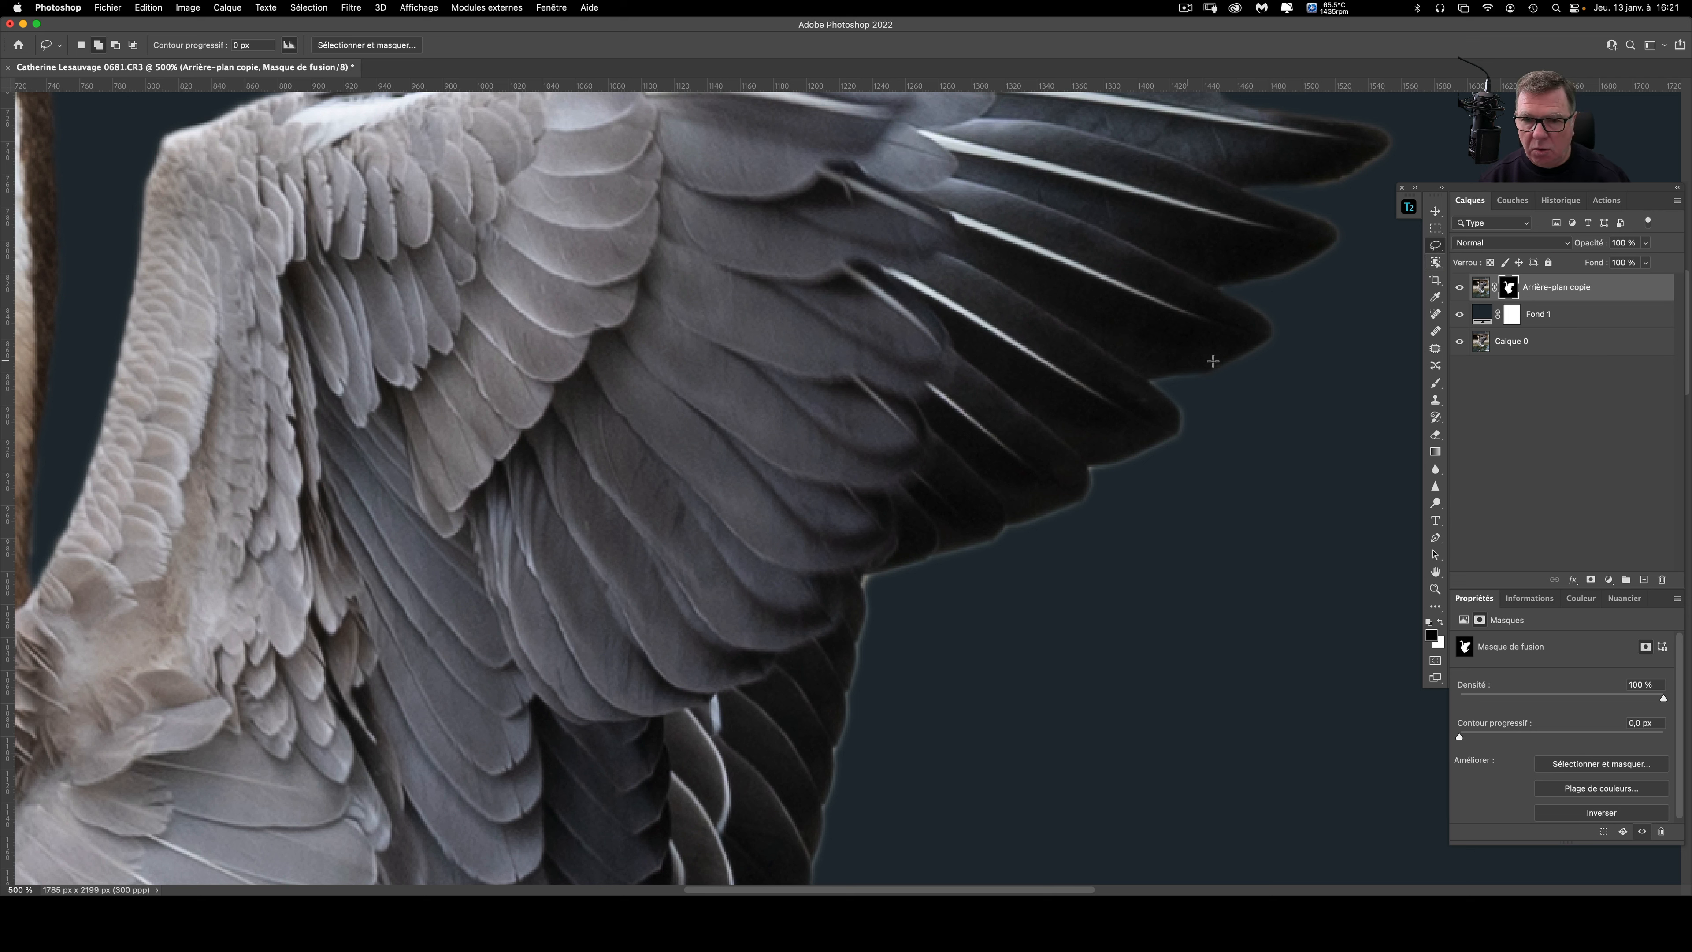
Step: Lasso the fringed lower edge of the wingtip feathers and open the Minimum filter for the goose mask
{"action": "mouse_move", "coordinate": [1230, 340]}
{"action": "left_mouse_down"}
{"action": "mouse_move", "coordinate": [1135, 368]}
{"action": "mouse_move", "coordinate": [1148, 417]}
{"action": "mouse_move", "coordinate": [1080, 445]}
{"action": "mouse_move", "coordinate": [1052, 486]}
{"action": "mouse_move", "coordinate": [858, 555]}
{"action": "mouse_move", "coordinate": [856, 589]}
{"action": "mouse_move", "coordinate": [1001, 567]}
{"action": "mouse_move", "coordinate": [1181, 467]}
{"action": "mouse_move", "coordinate": [1212, 439]}
{"action": "mouse_move", "coordinate": [1205, 411]}
{"action": "mouse_move", "coordinate": [1292, 359]}
{"action": "mouse_move", "coordinate": [1266, 307]}
{"action": "mouse_move", "coordinate": [1226, 341]}
{"action": "left_mouse_up"}
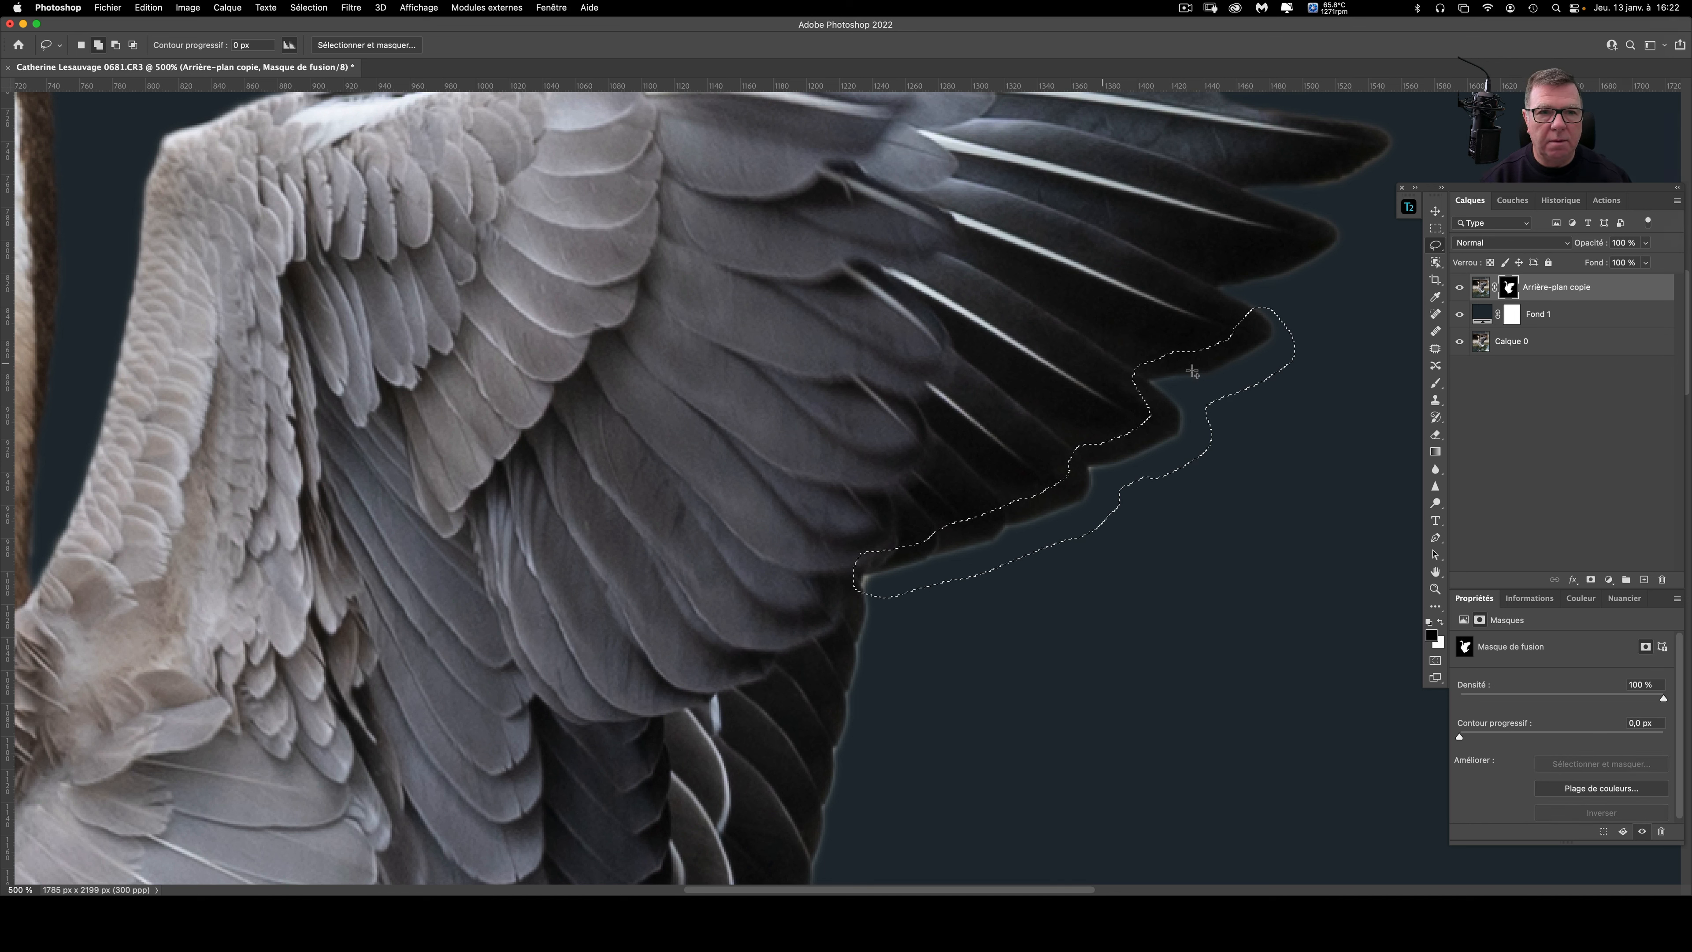
{"action": "left_click", "coordinate": [351, 8]}
{"action": "left_click", "coordinate": [352, 8]}
{"action": "left_click", "coordinate": [351, 7]}
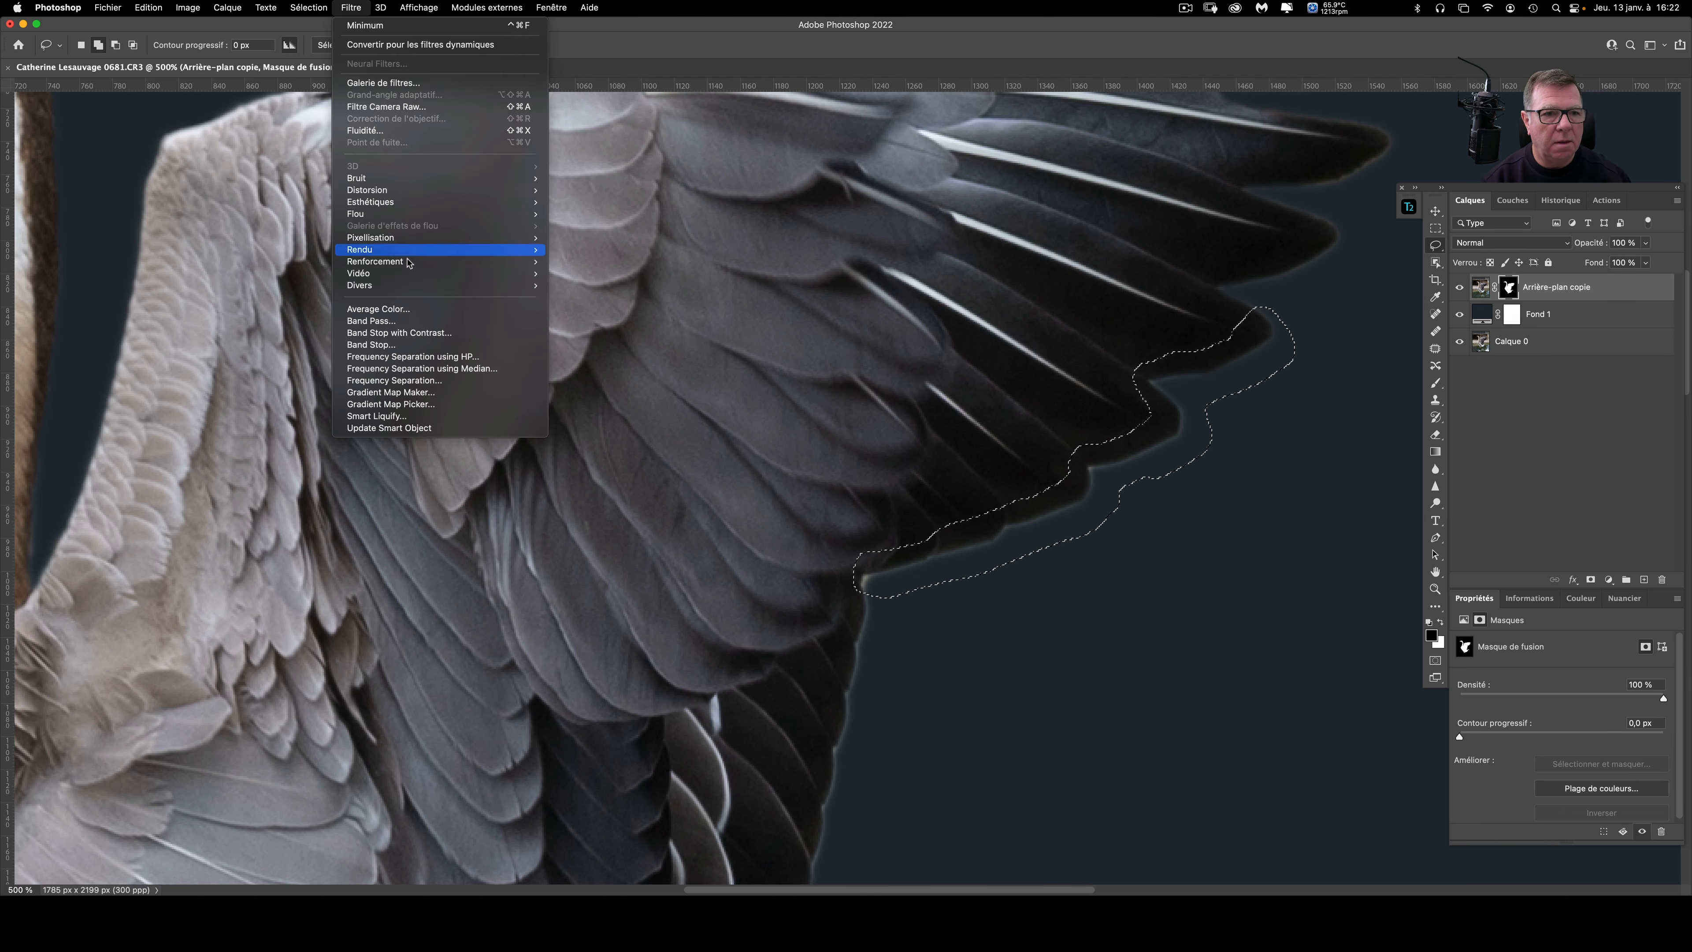
{"action": "mouse_move", "coordinate": [464, 285]}
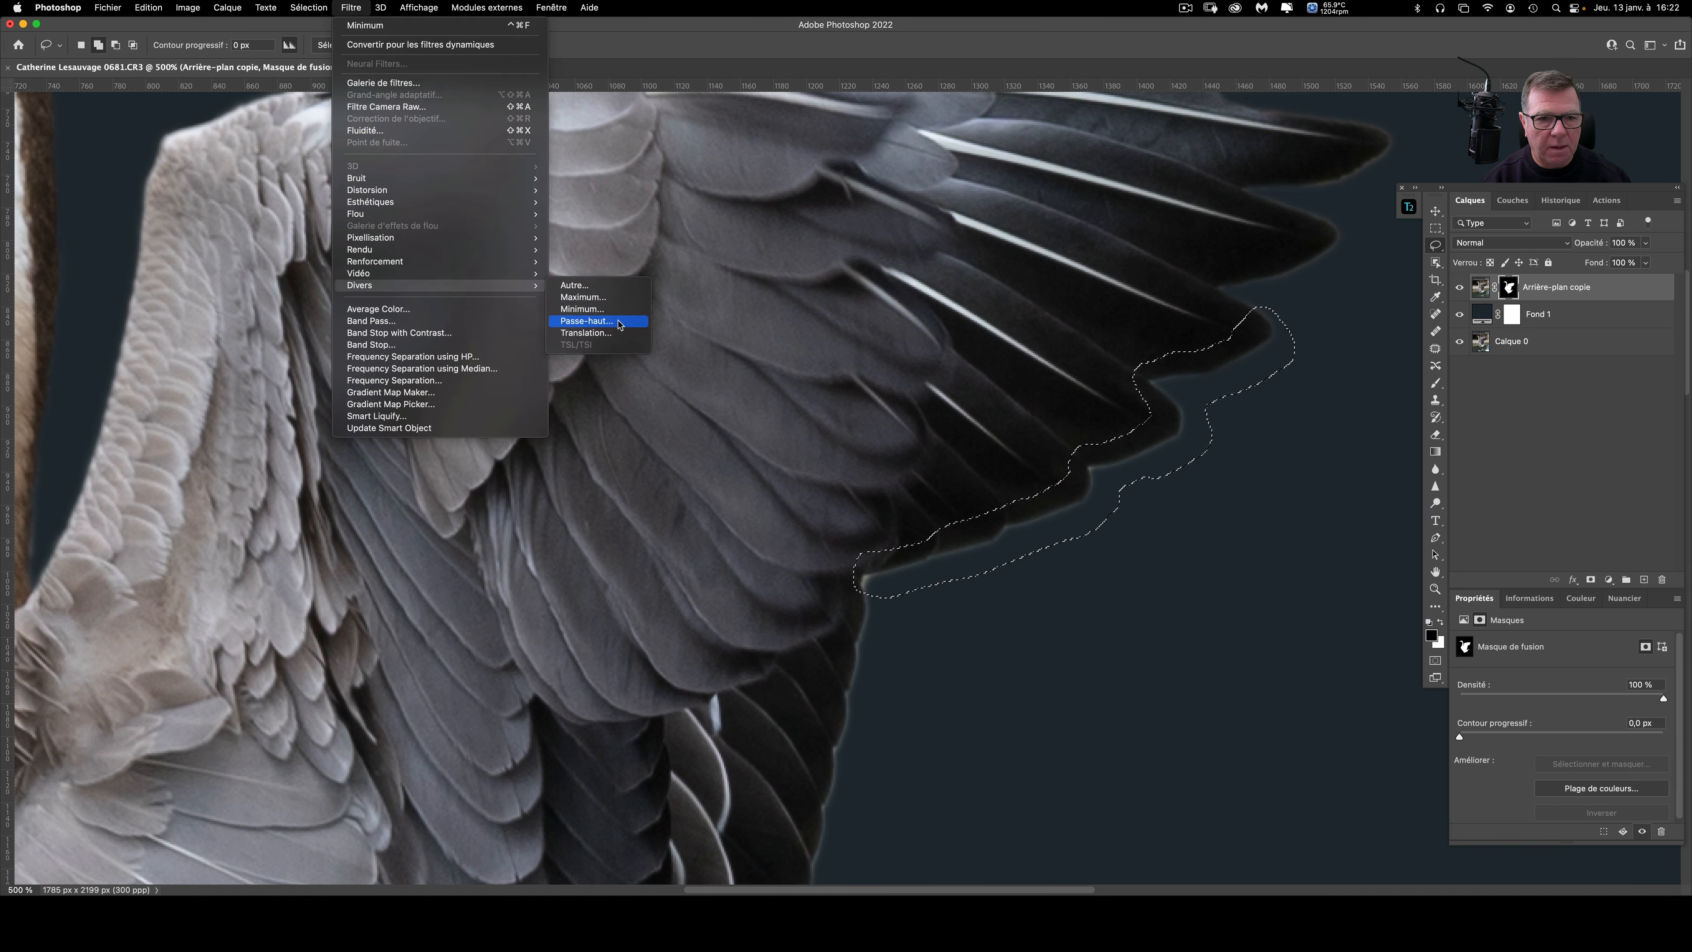
{"action": "left_click", "coordinate": [628, 310]}
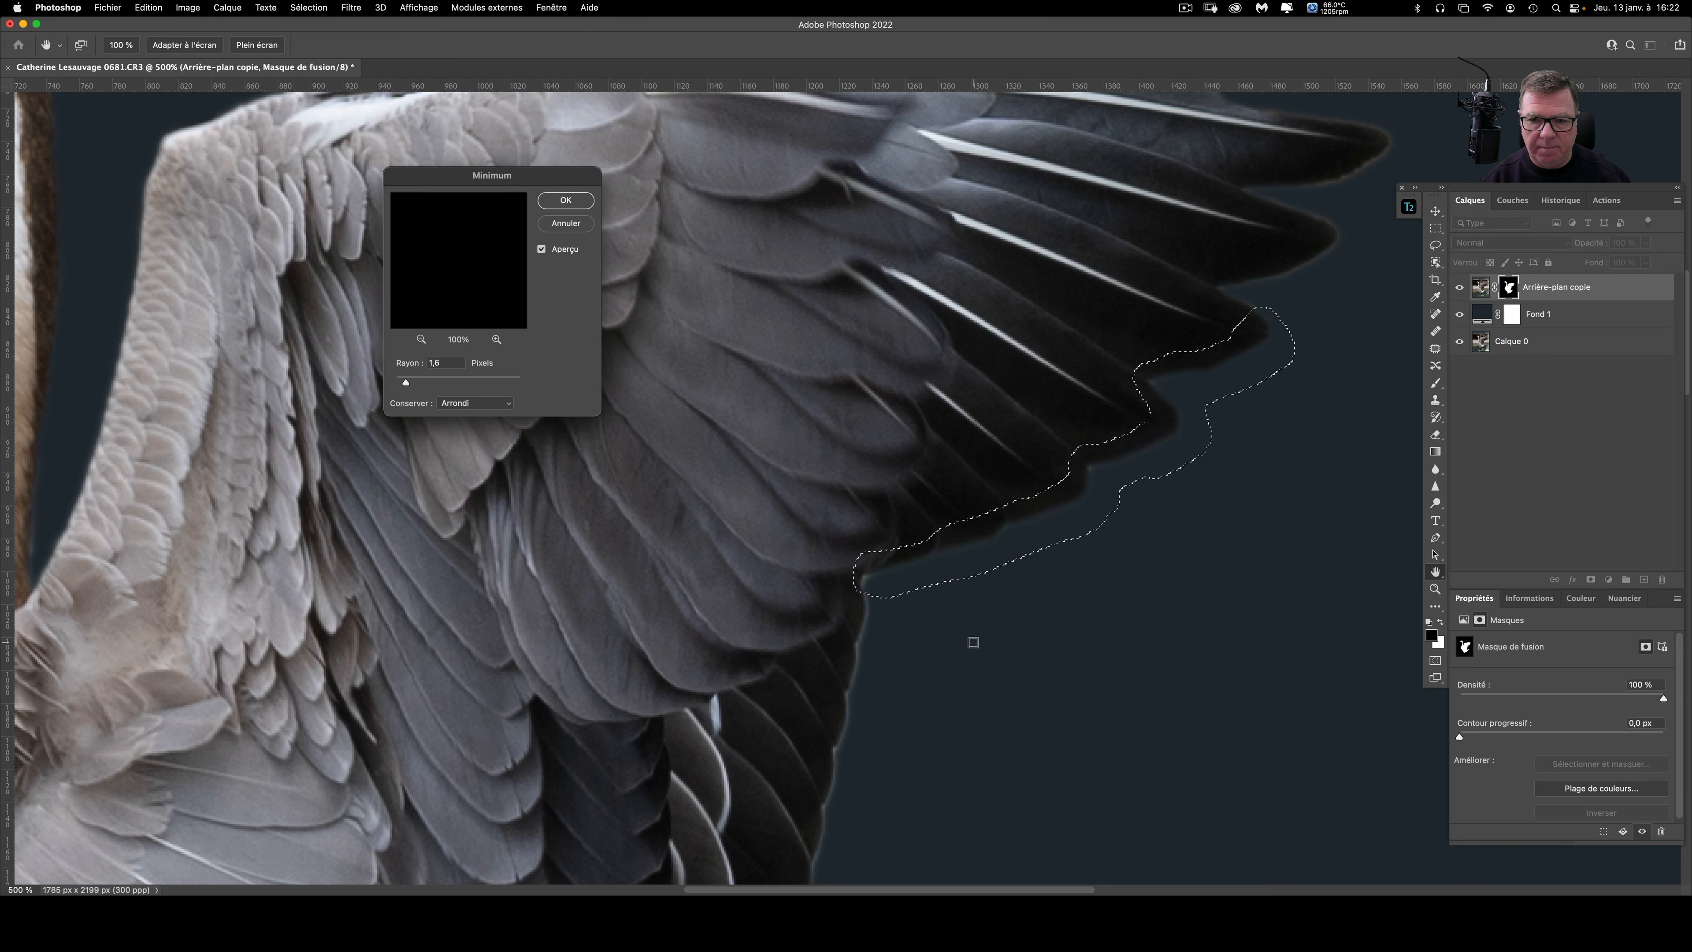
Step: Compare the selected wing edge up close with and without the Minimum filter preview
{"action": "left_click", "coordinate": [541, 250]}
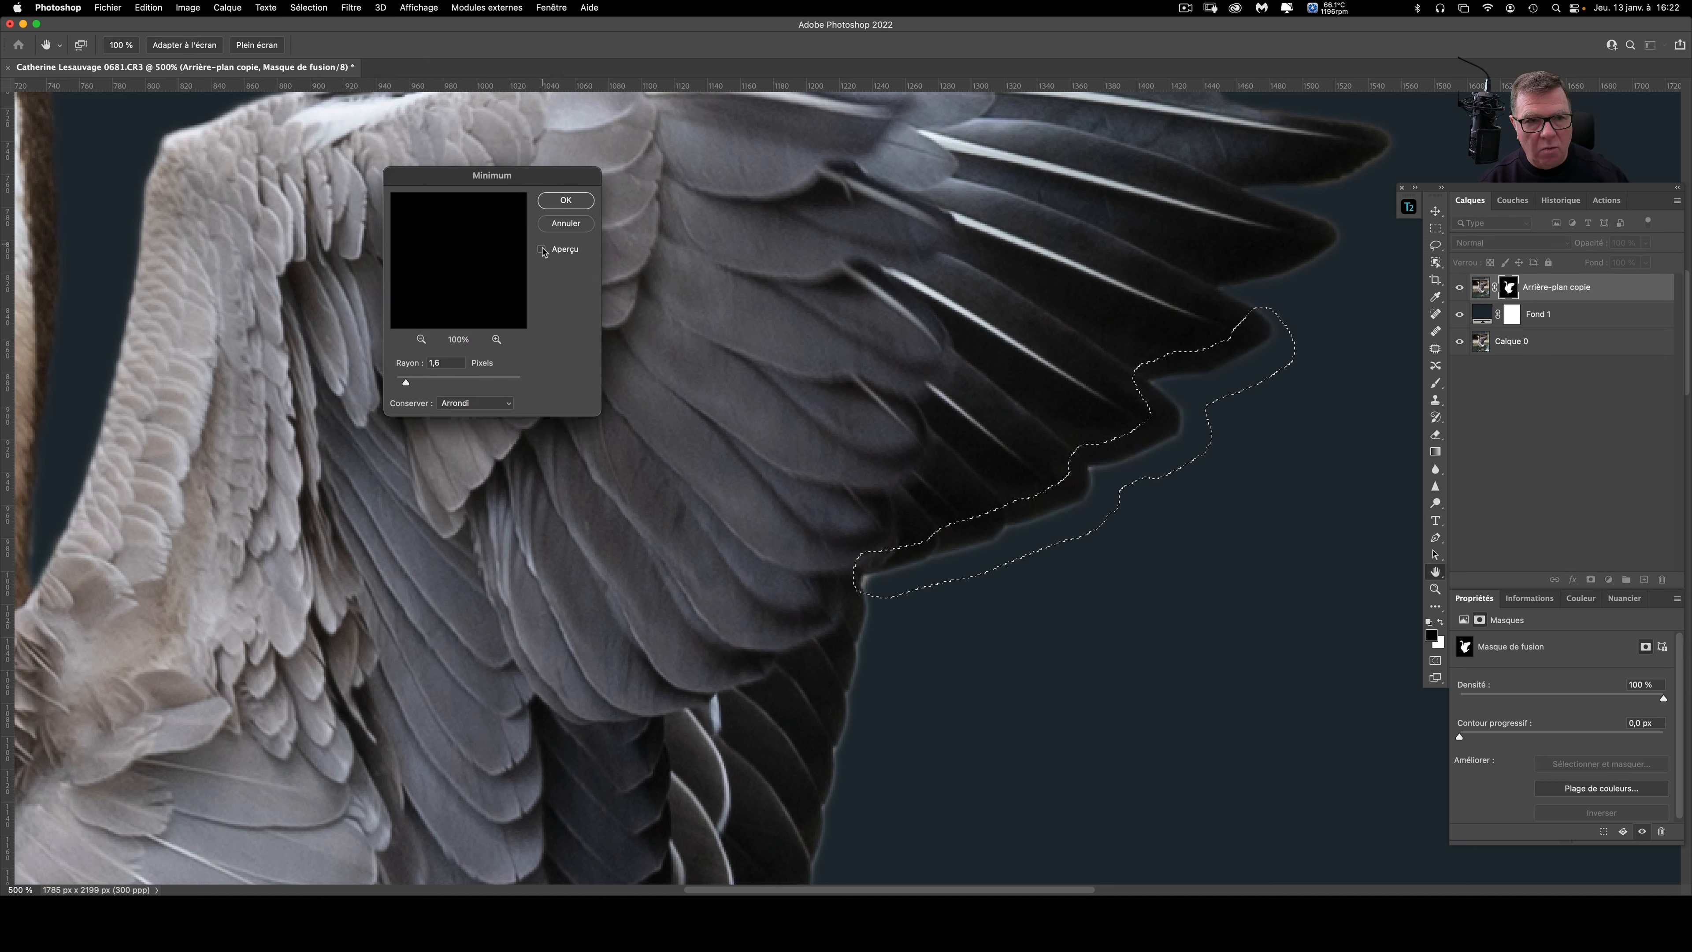
{"action": "left_click", "coordinate": [541, 249]}
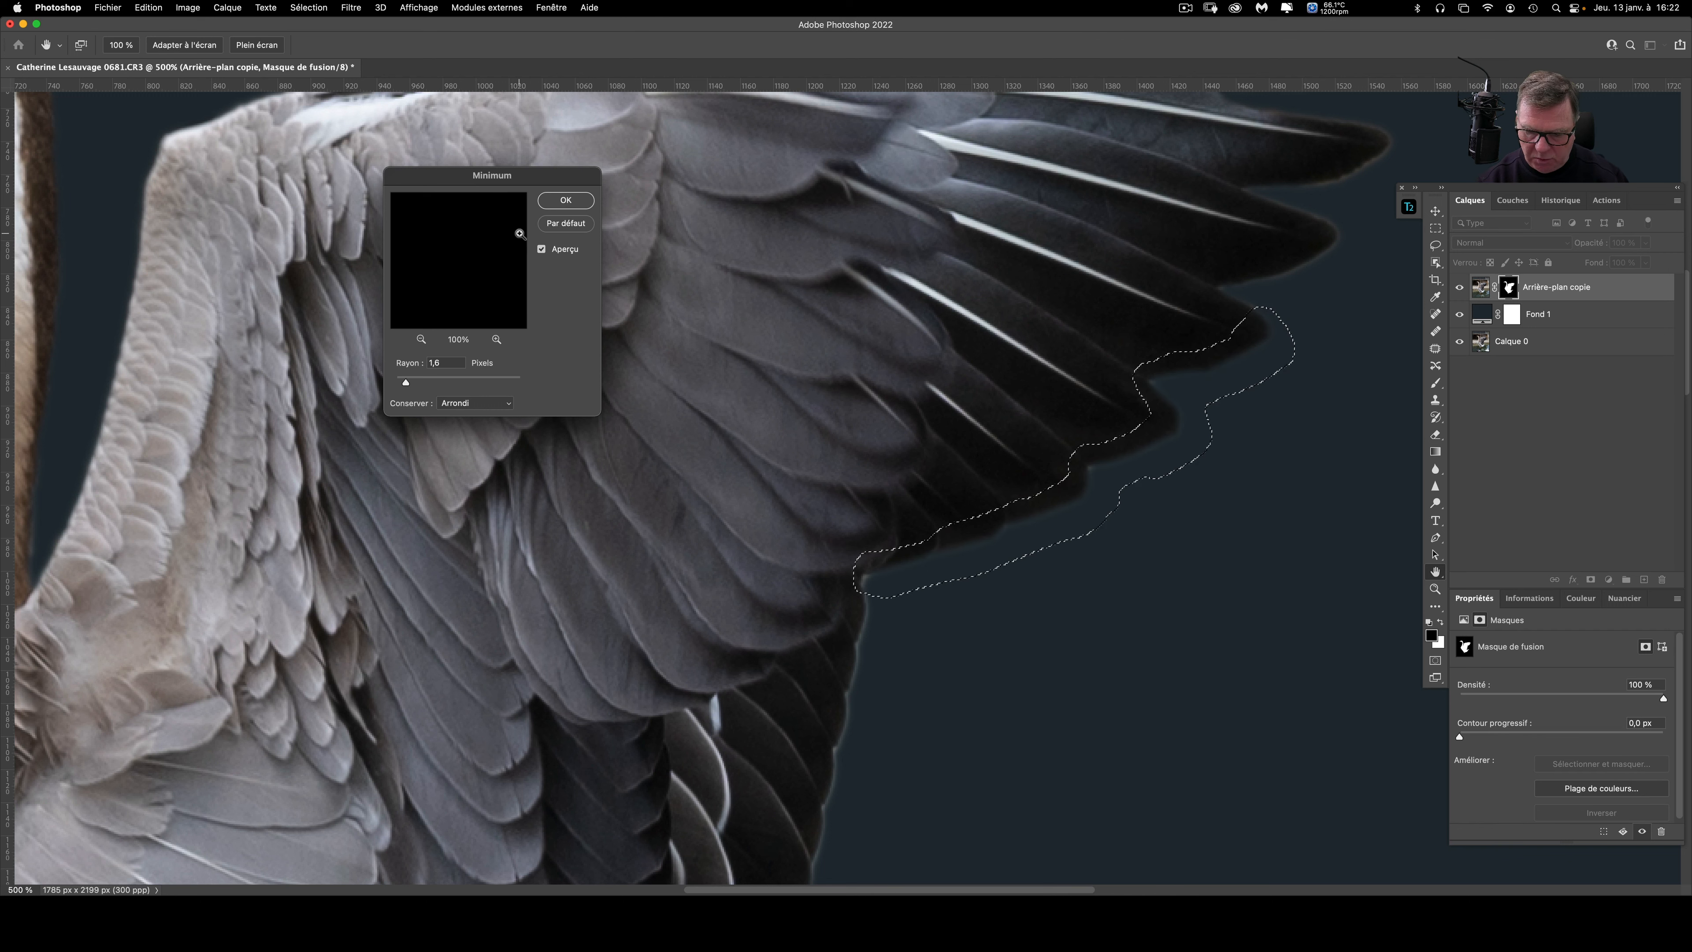
{"action": "key", "text": "super+plus"}
{"action": "key", "text": "super+plus"}
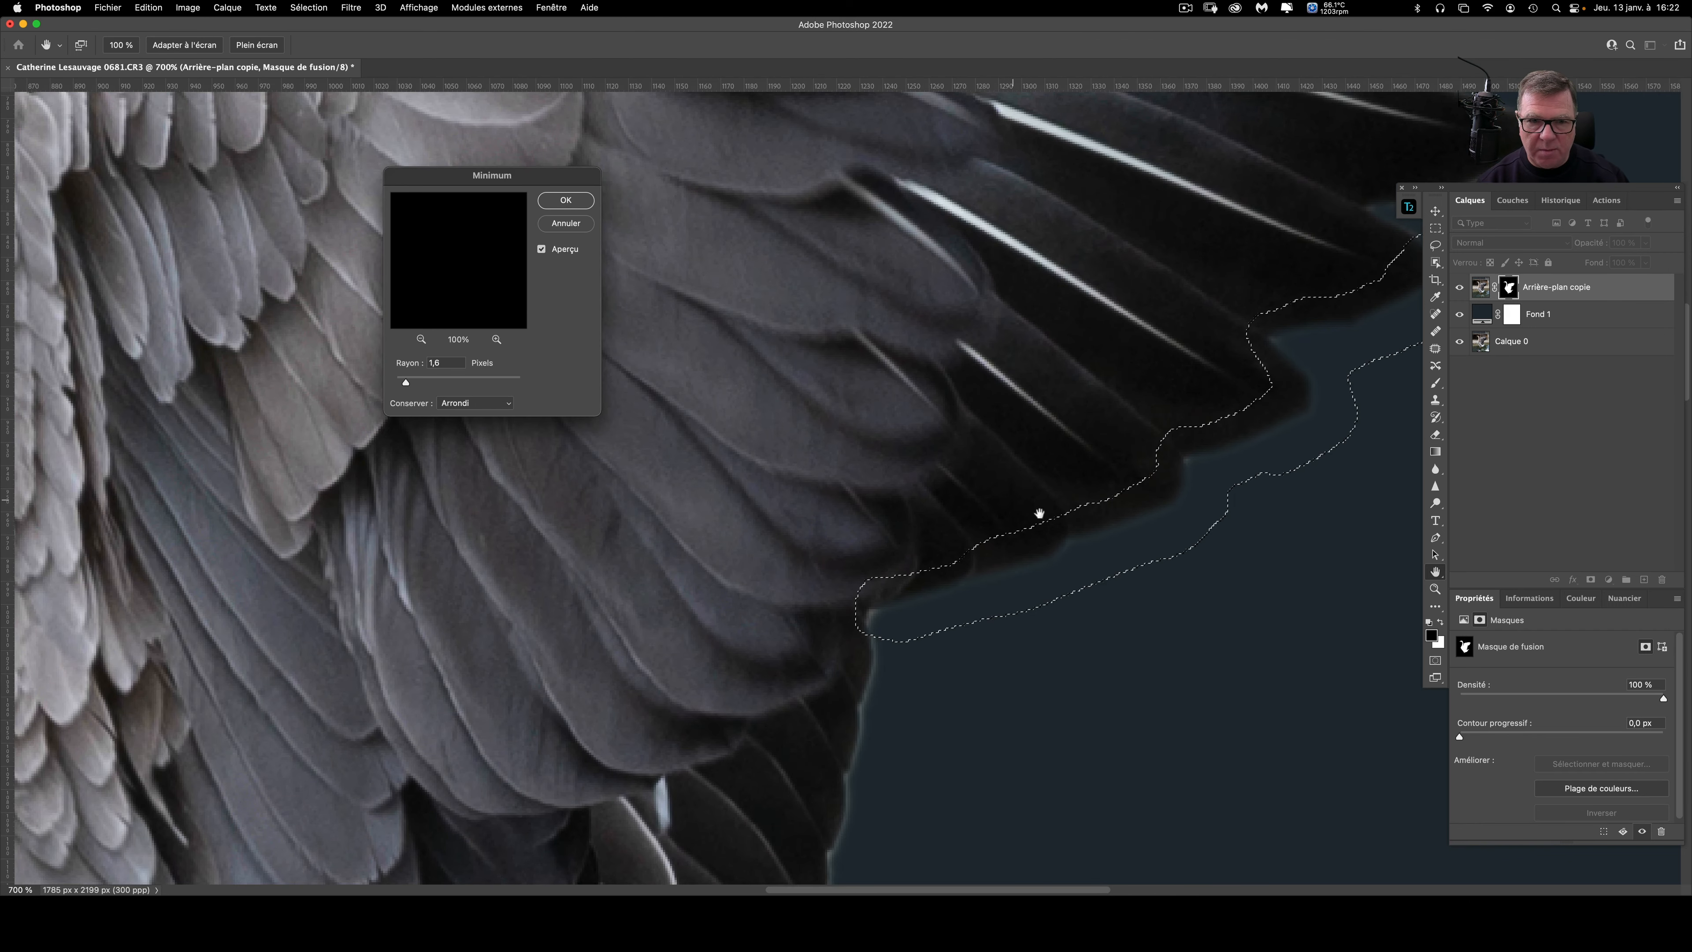
{"action": "scroll", "coordinate": [973, 396], "scroll_direction": "right", "scroll_amount": 5}
{"action": "left_click", "coordinate": [541, 249]}
{"action": "left_click", "coordinate": [541, 250]}
{"action": "left_click", "coordinate": [541, 249]}
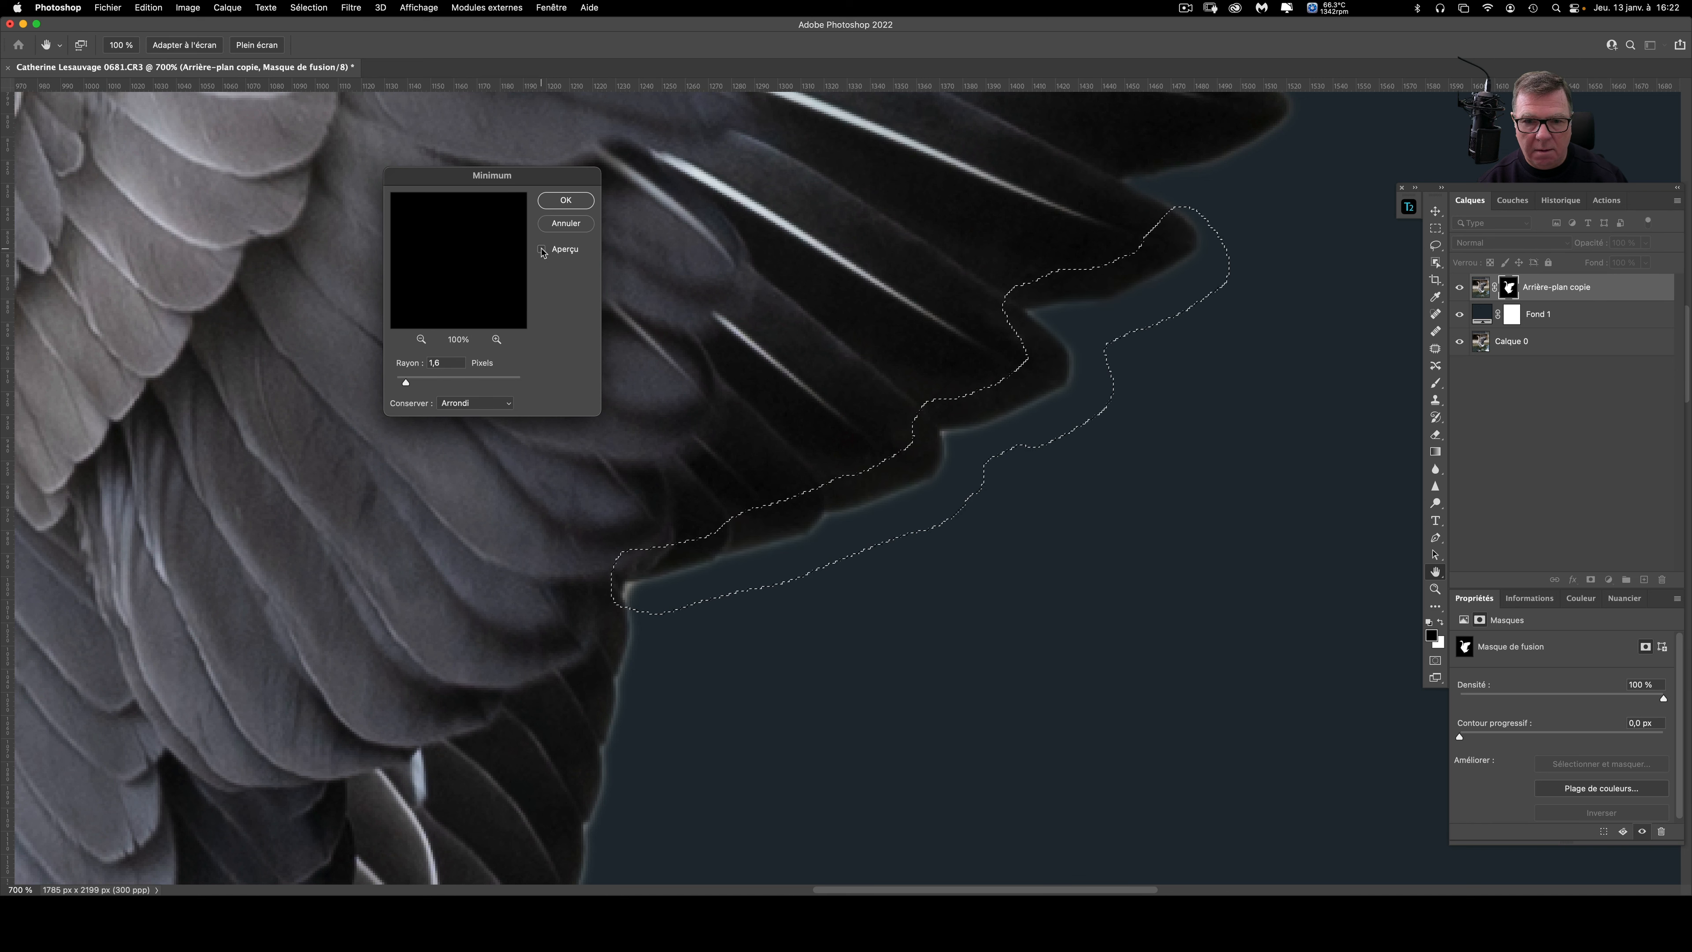
{"action": "left_click", "coordinate": [541, 250]}
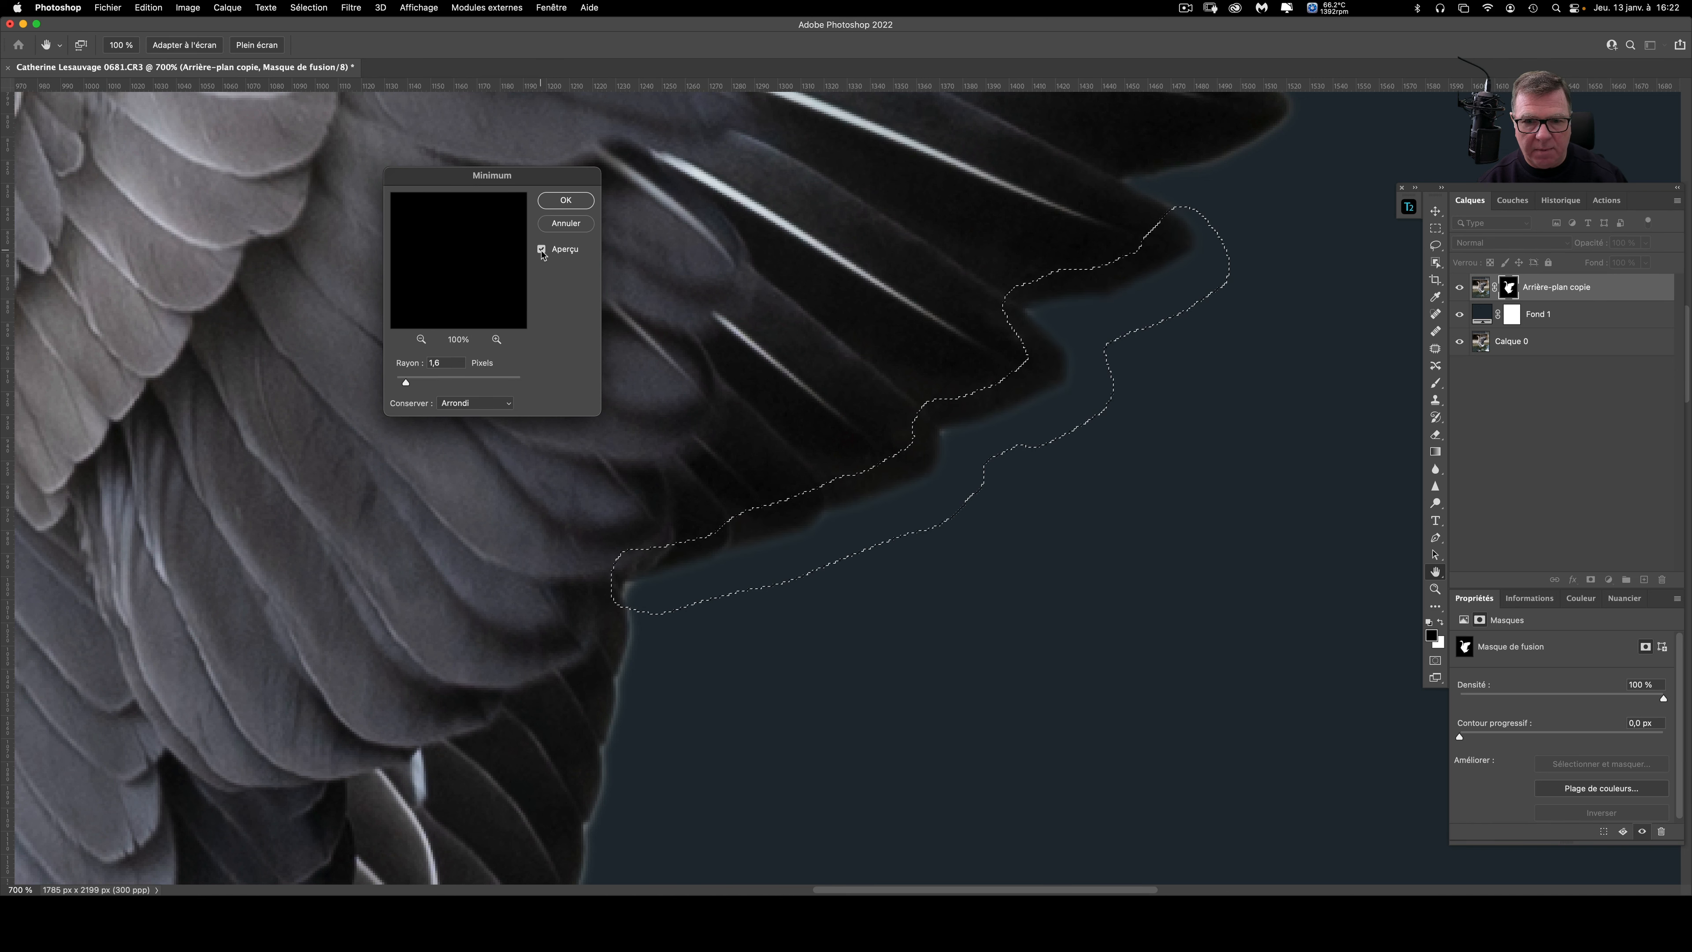
Step: Apply the Minimum filter to the selected wing edge of the mask with a 3.1 px radius, and deselect
{"action": "left_click_drag", "start_coordinate": [413, 376], "coordinate": [417, 381]}
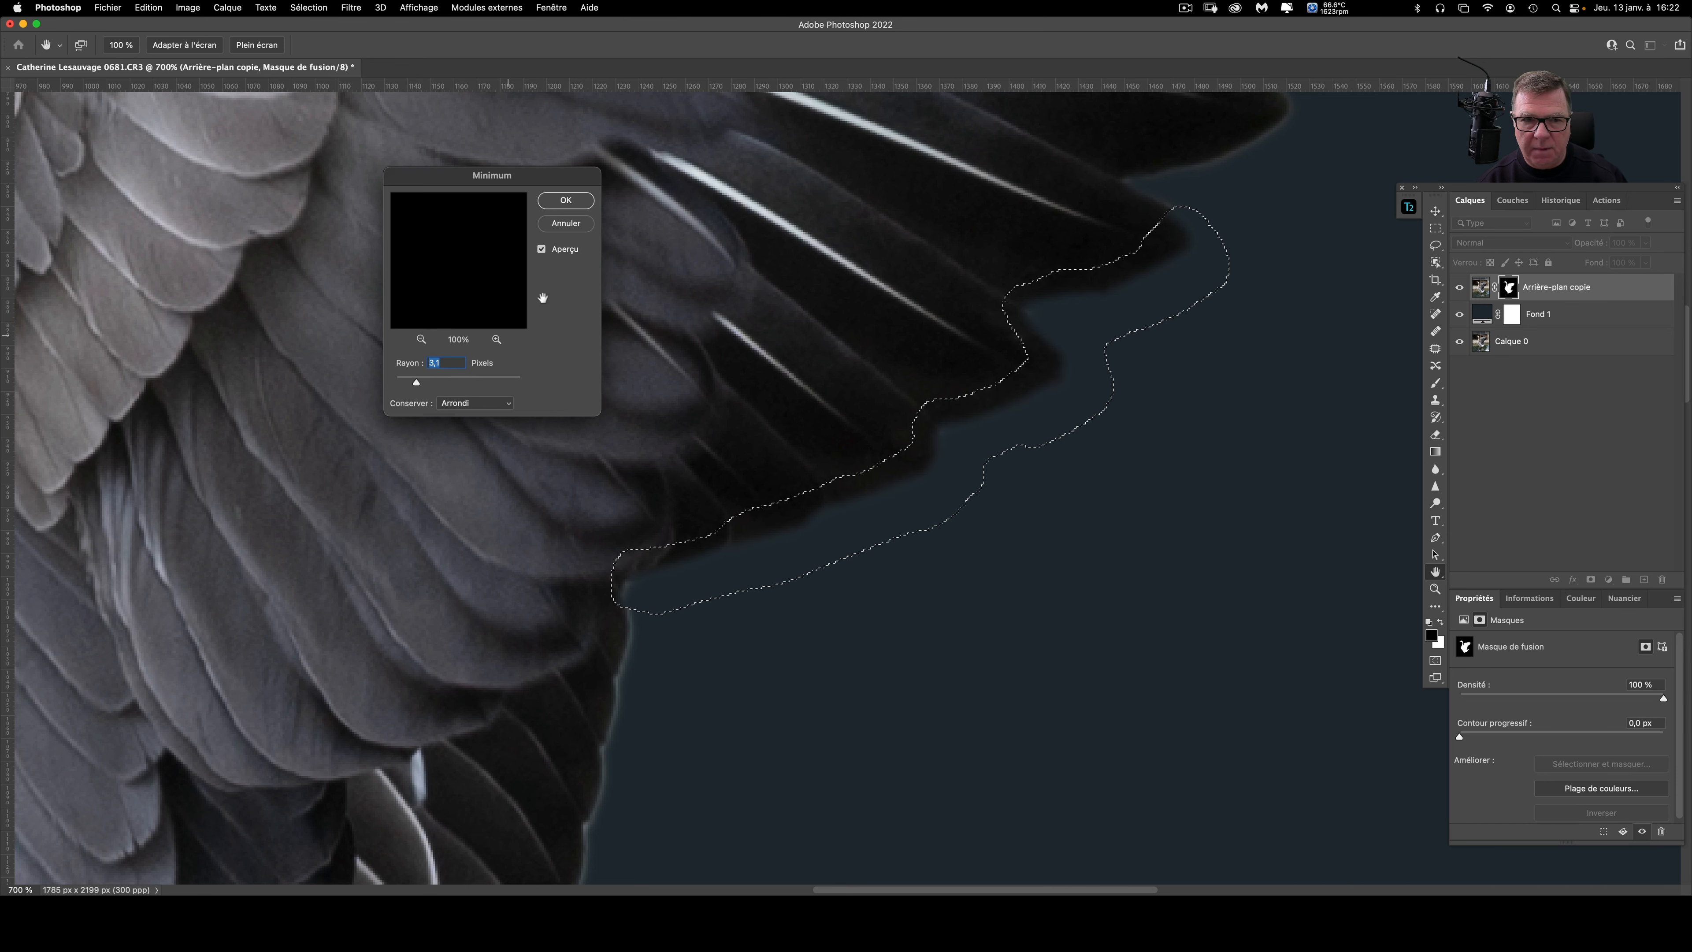
{"action": "left_click", "coordinate": [574, 202]}
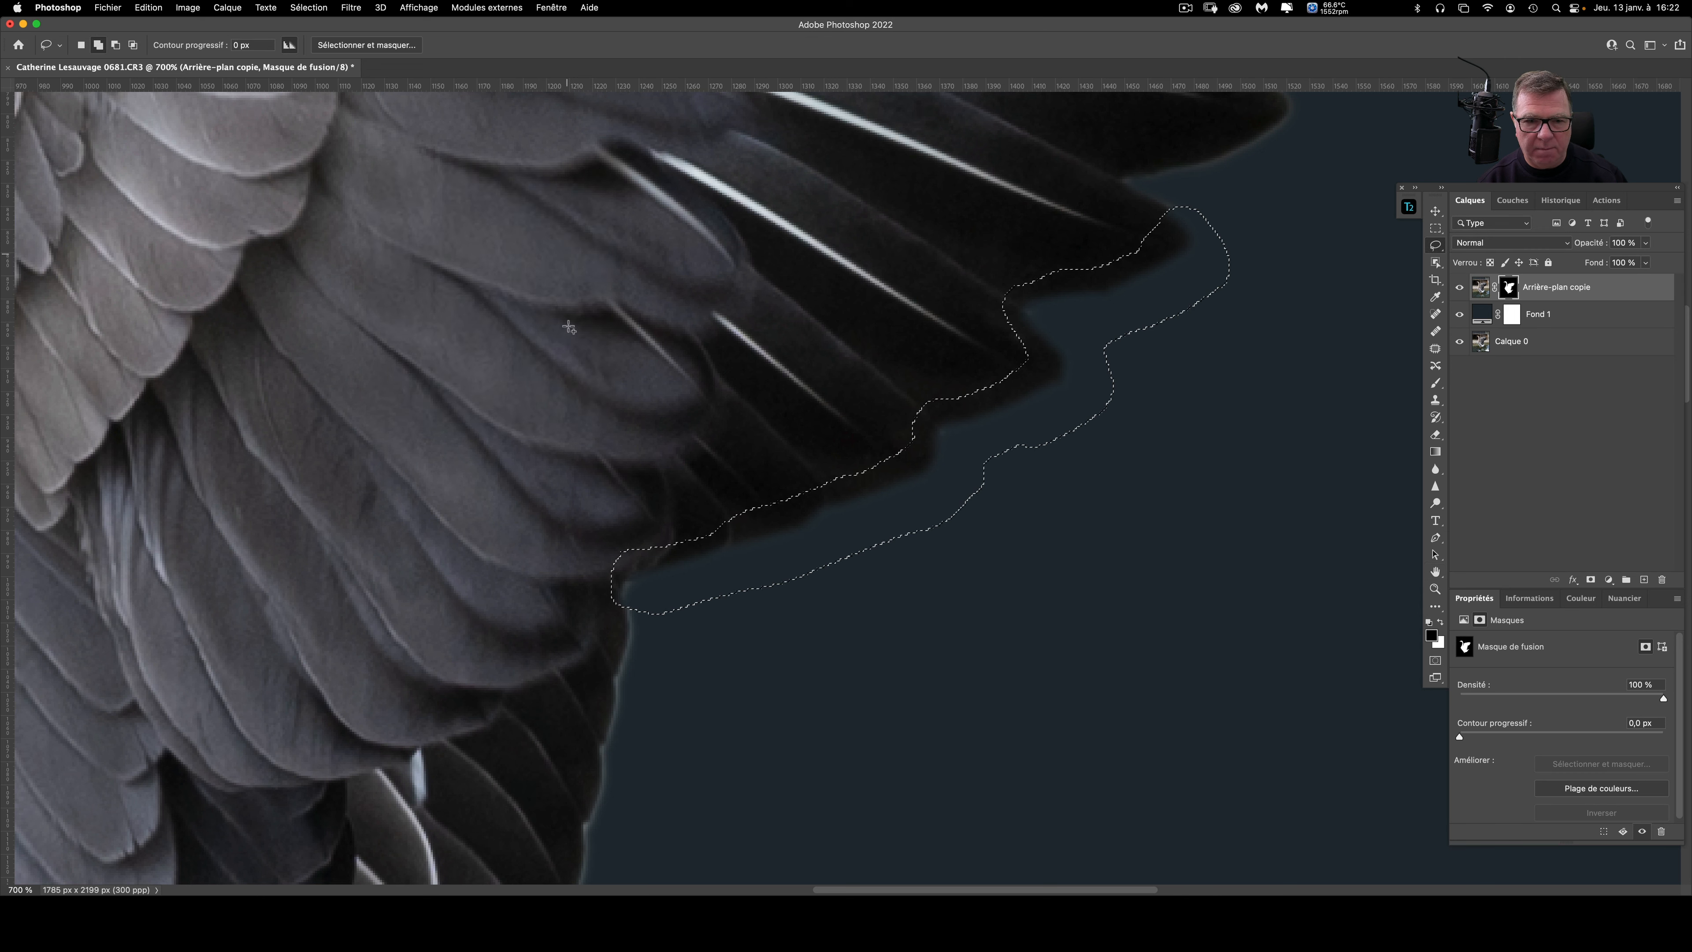
{"action": "key", "text": "super+d"}
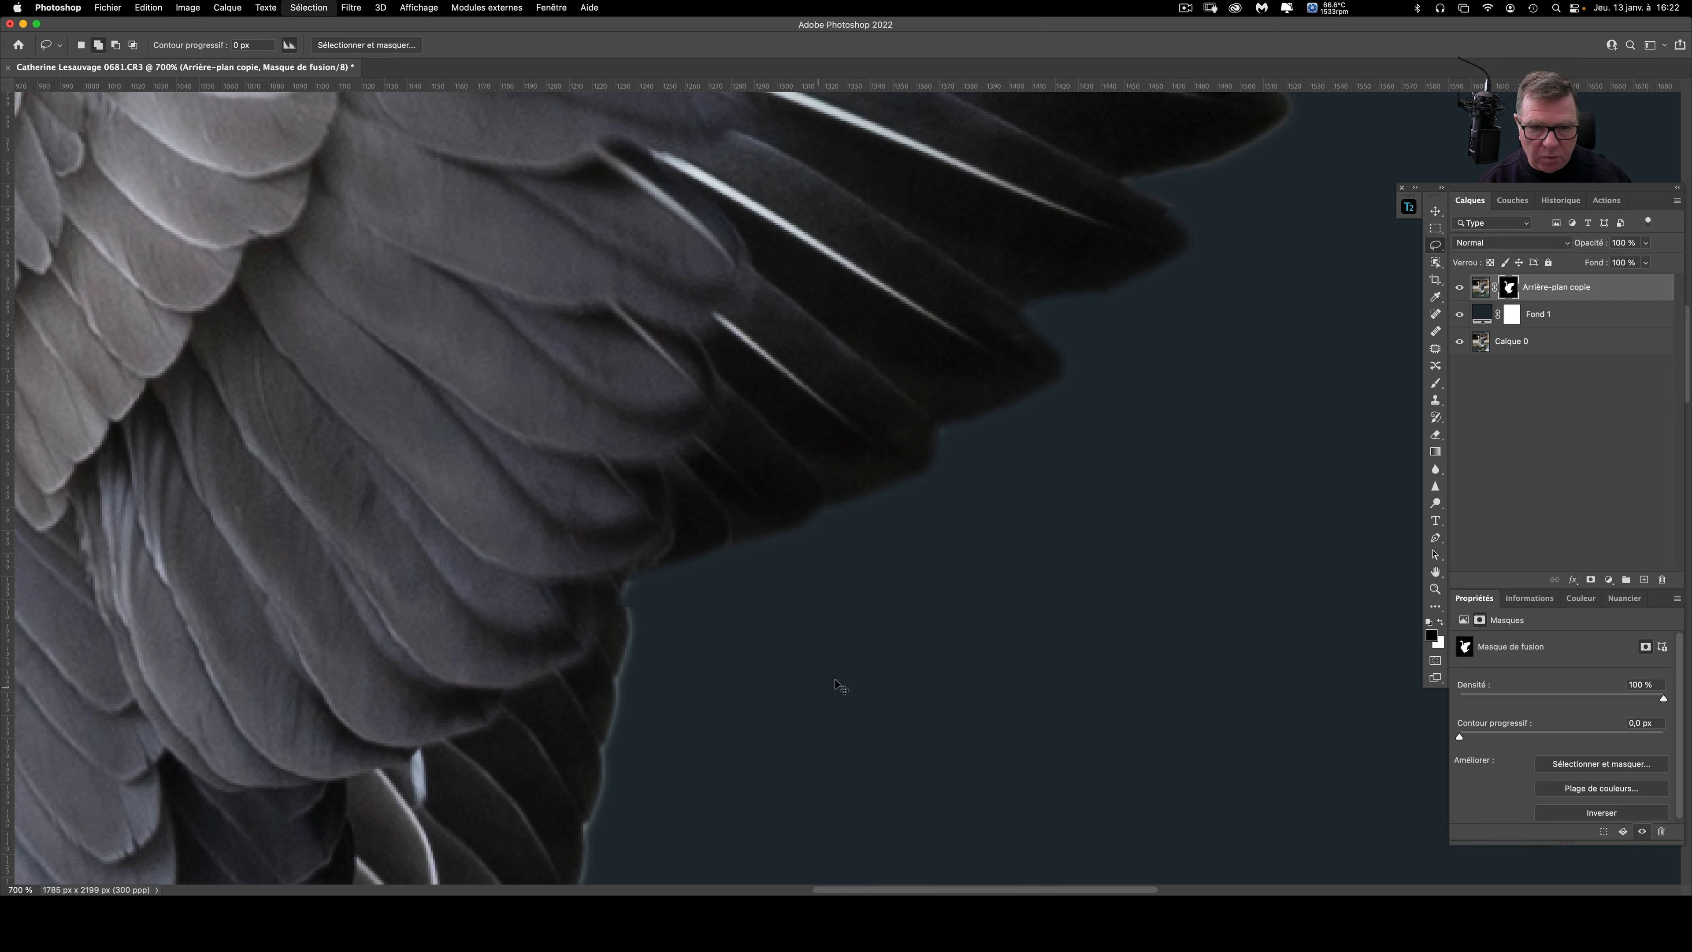
{"action": "left_click_drag", "start_coordinate": [926, 695], "coordinate": [1131, 235]}
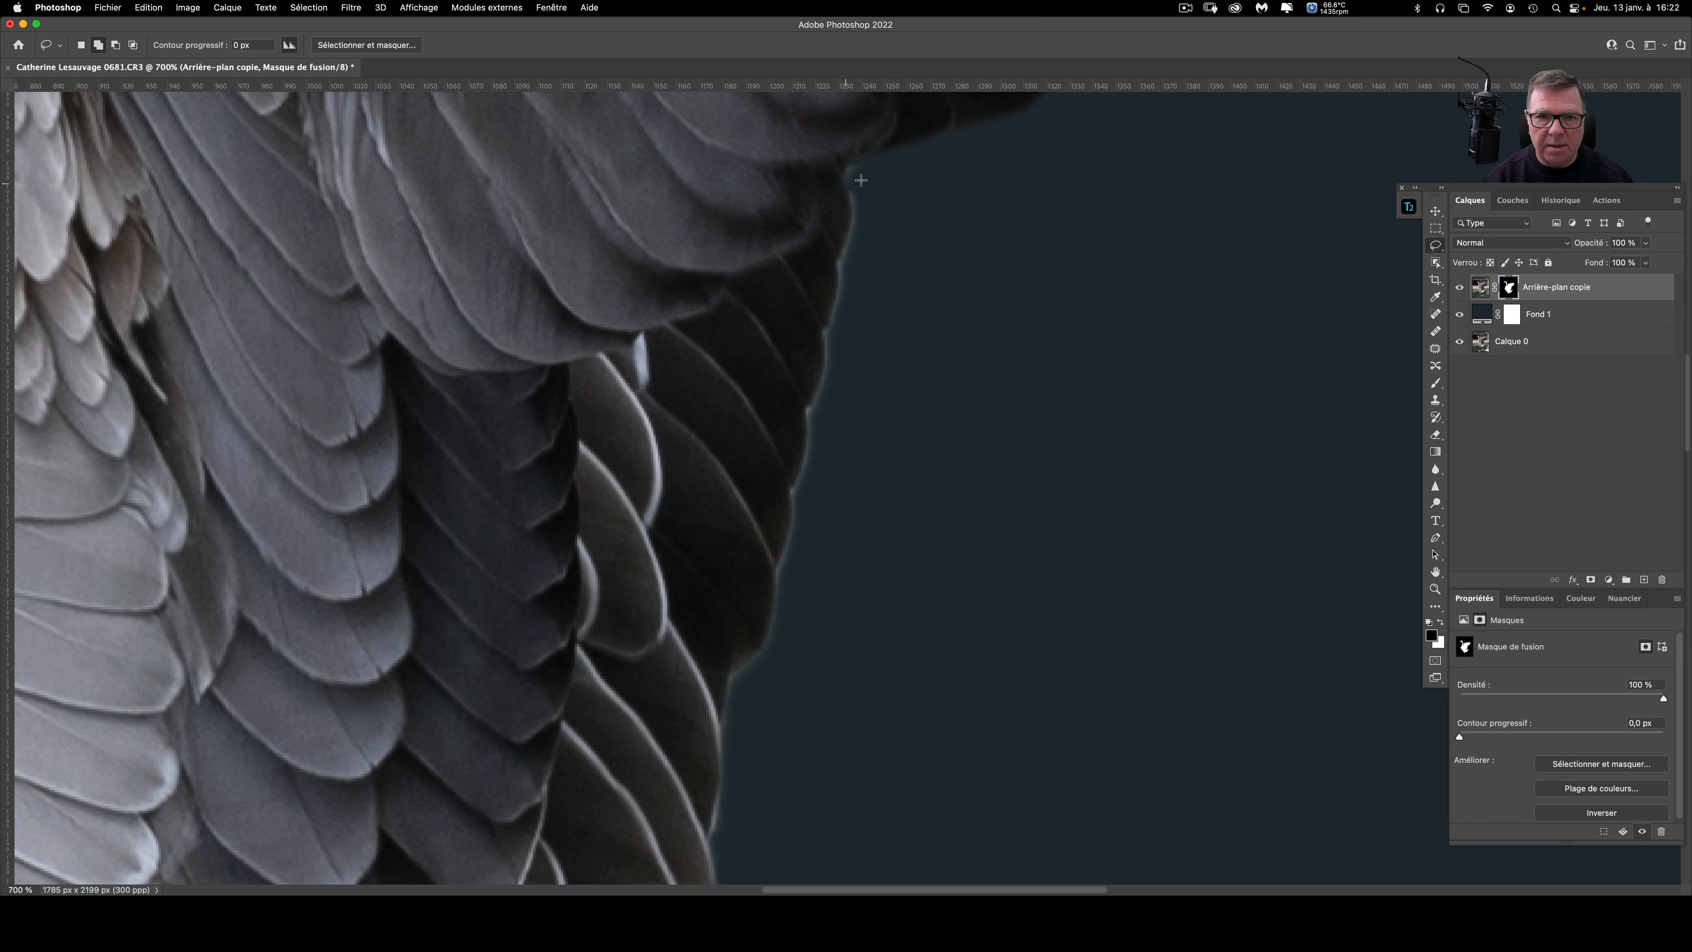
Step: Lasso the fringed outer edge of the dark feathers below the wingtip, reapply the Minimum filter to the mask there, and deselect
{"action": "mouse_move", "coordinate": [848, 158]}
{"action": "left_mouse_down"}
{"action": "mouse_move", "coordinate": [734, 672]}
{"action": "mouse_move", "coordinate": [773, 656]}
{"action": "mouse_move", "coordinate": [810, 562]}
{"action": "mouse_move", "coordinate": [870, 191]}
{"action": "left_mouse_up"}
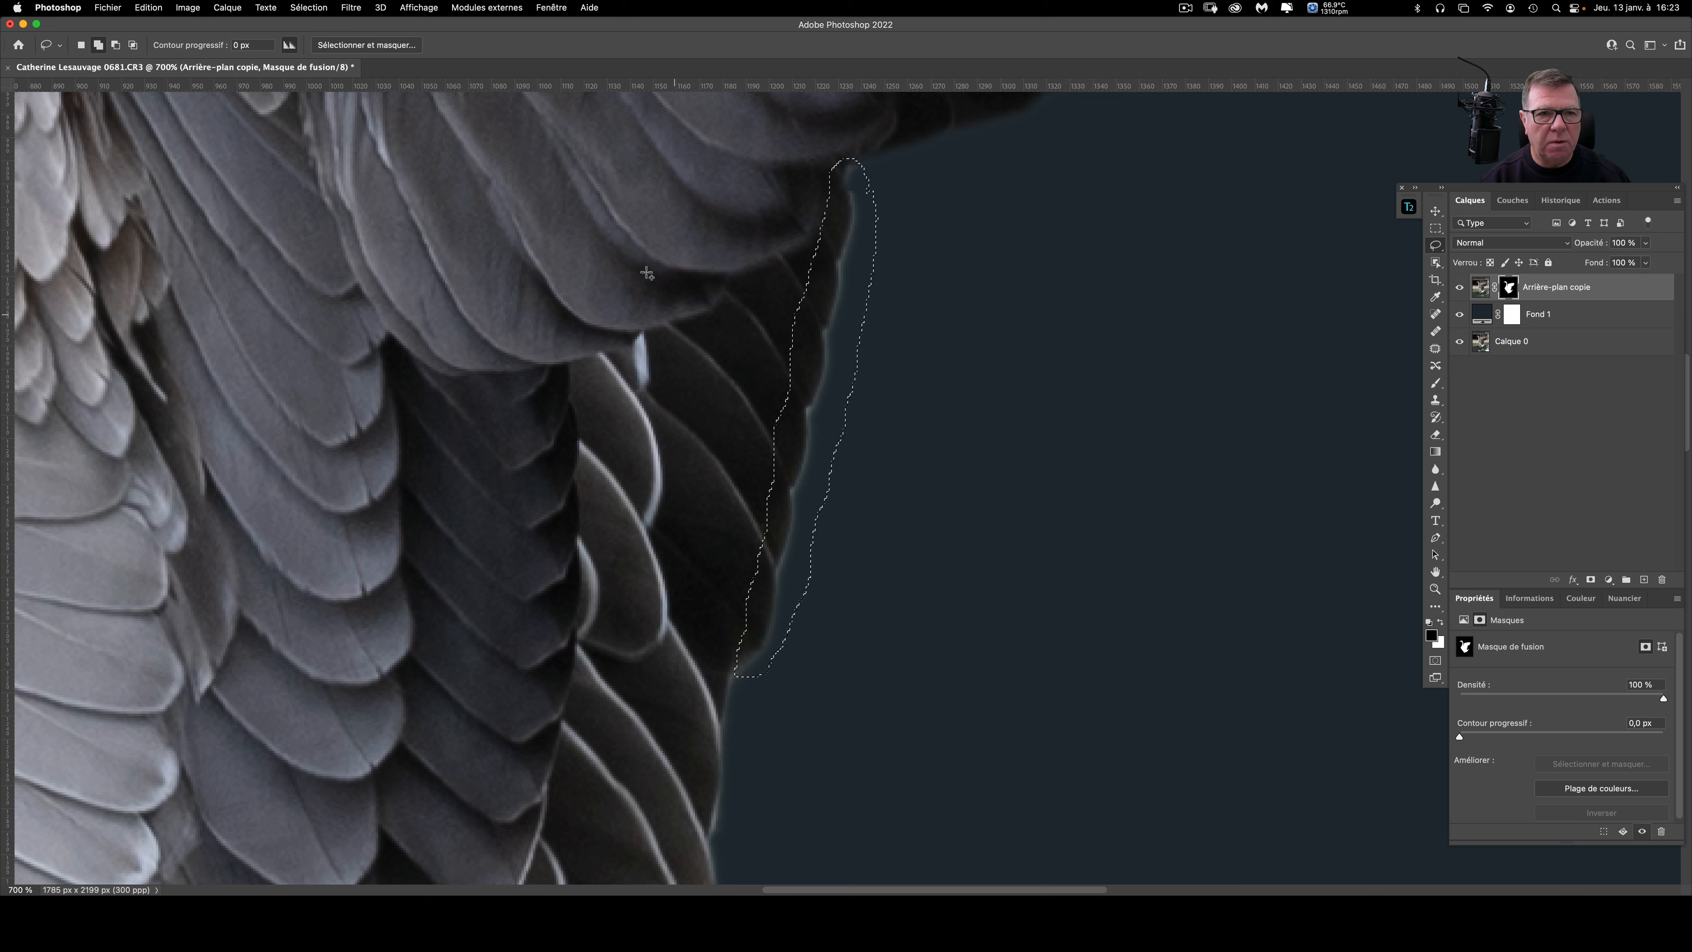
{"action": "left_click", "coordinate": [351, 8]}
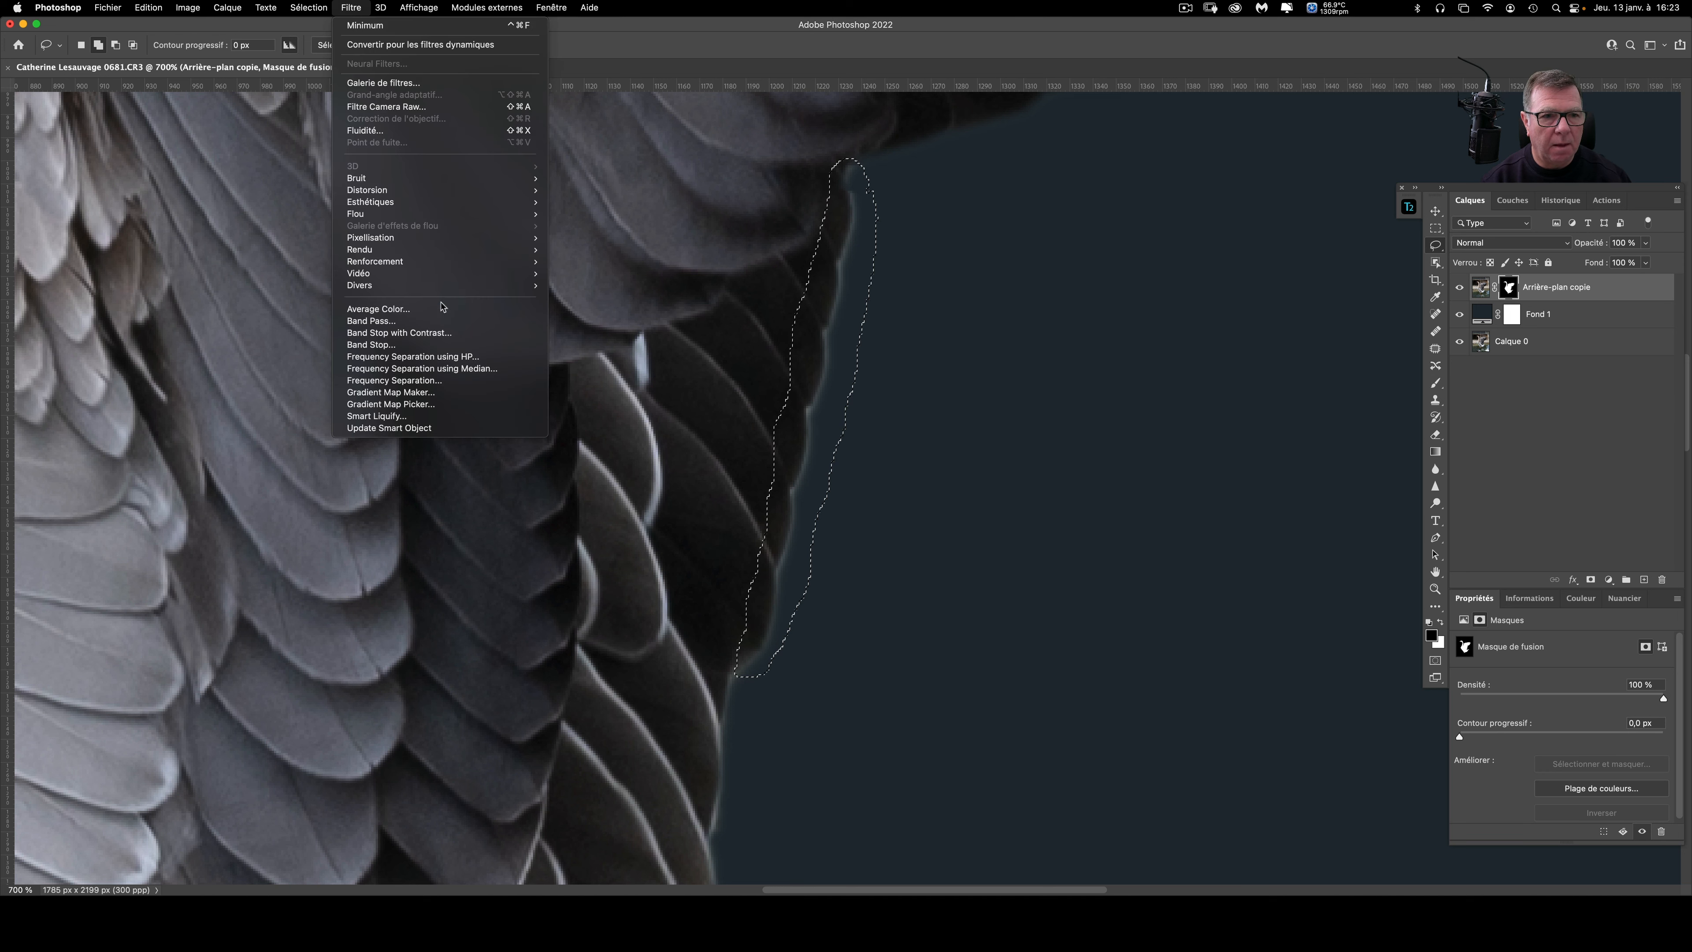
{"action": "left_click", "coordinate": [364, 25]}
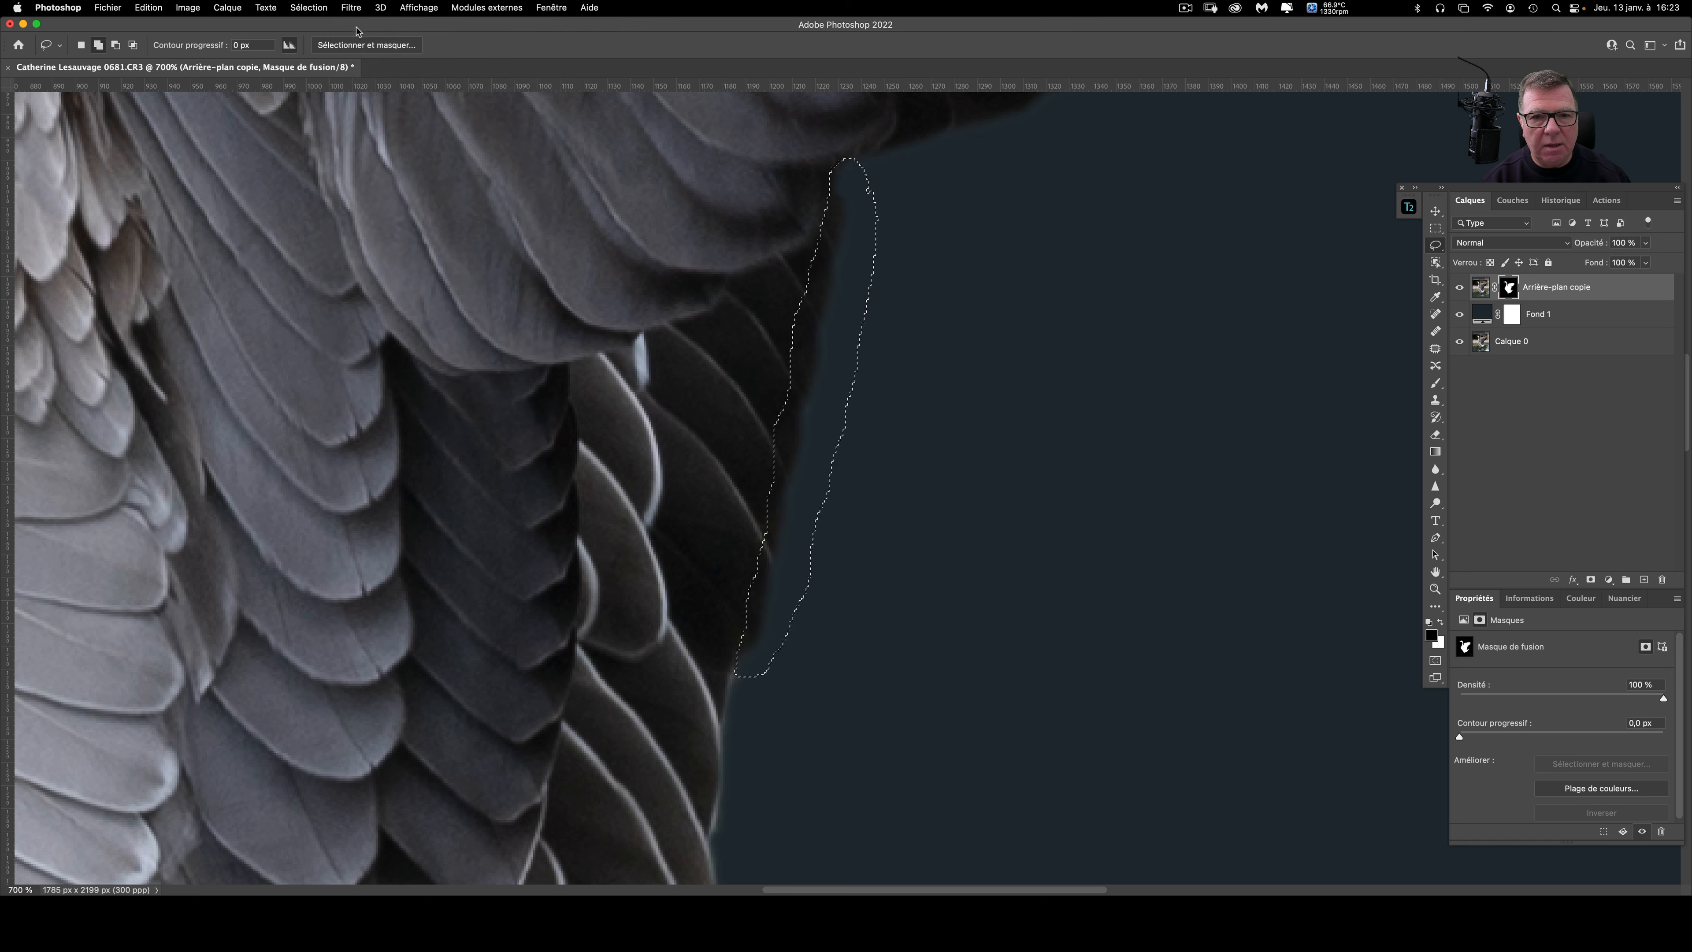
{"action": "key", "text": "ctrl+d"}
Step: Lasso the fringed outer edge of the lowest dark wing feathers above the tail, down around their rounded tip
{"action": "mouse_move", "coordinate": [1027, 726]}
{"action": "left_mouse_down"}
{"action": "mouse_move", "coordinate": [1031, 378]}
{"action": "mouse_move", "coordinate": [1084, 406]}
{"action": "mouse_move", "coordinate": [1050, 472]}
{"action": "left_mouse_up"}
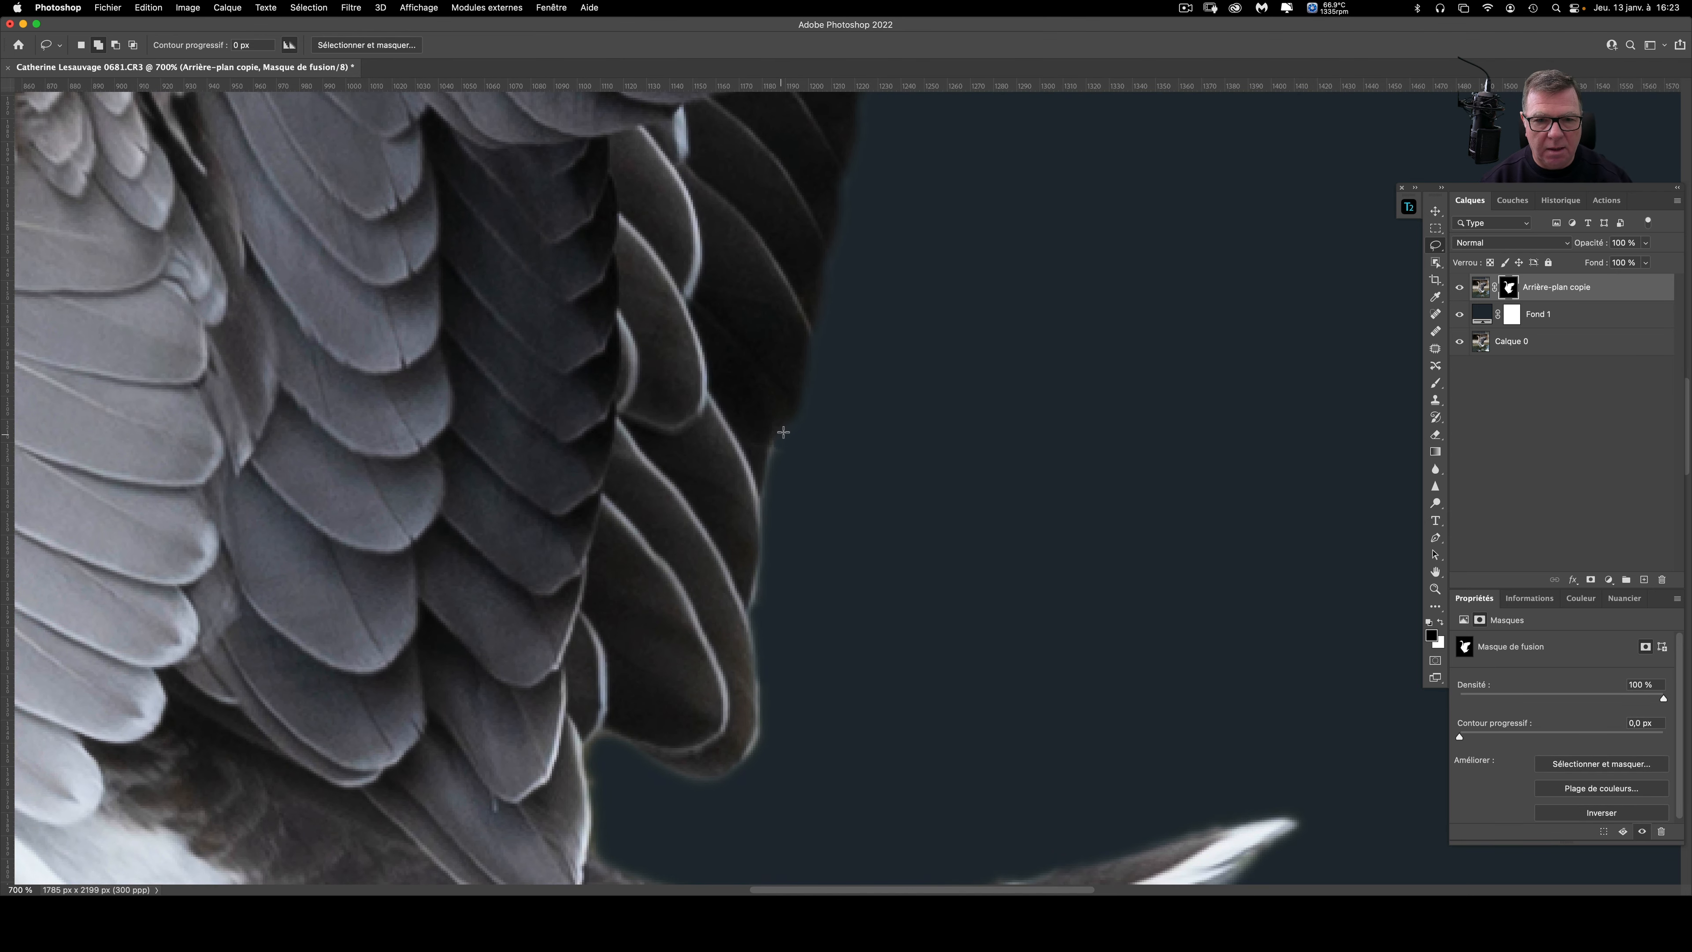
{"action": "mouse_move", "coordinate": [773, 430]}
{"action": "left_mouse_down"}
{"action": "mouse_move", "coordinate": [746, 482]}
{"action": "mouse_move", "coordinate": [738, 686]}
{"action": "left_mouse_up"}
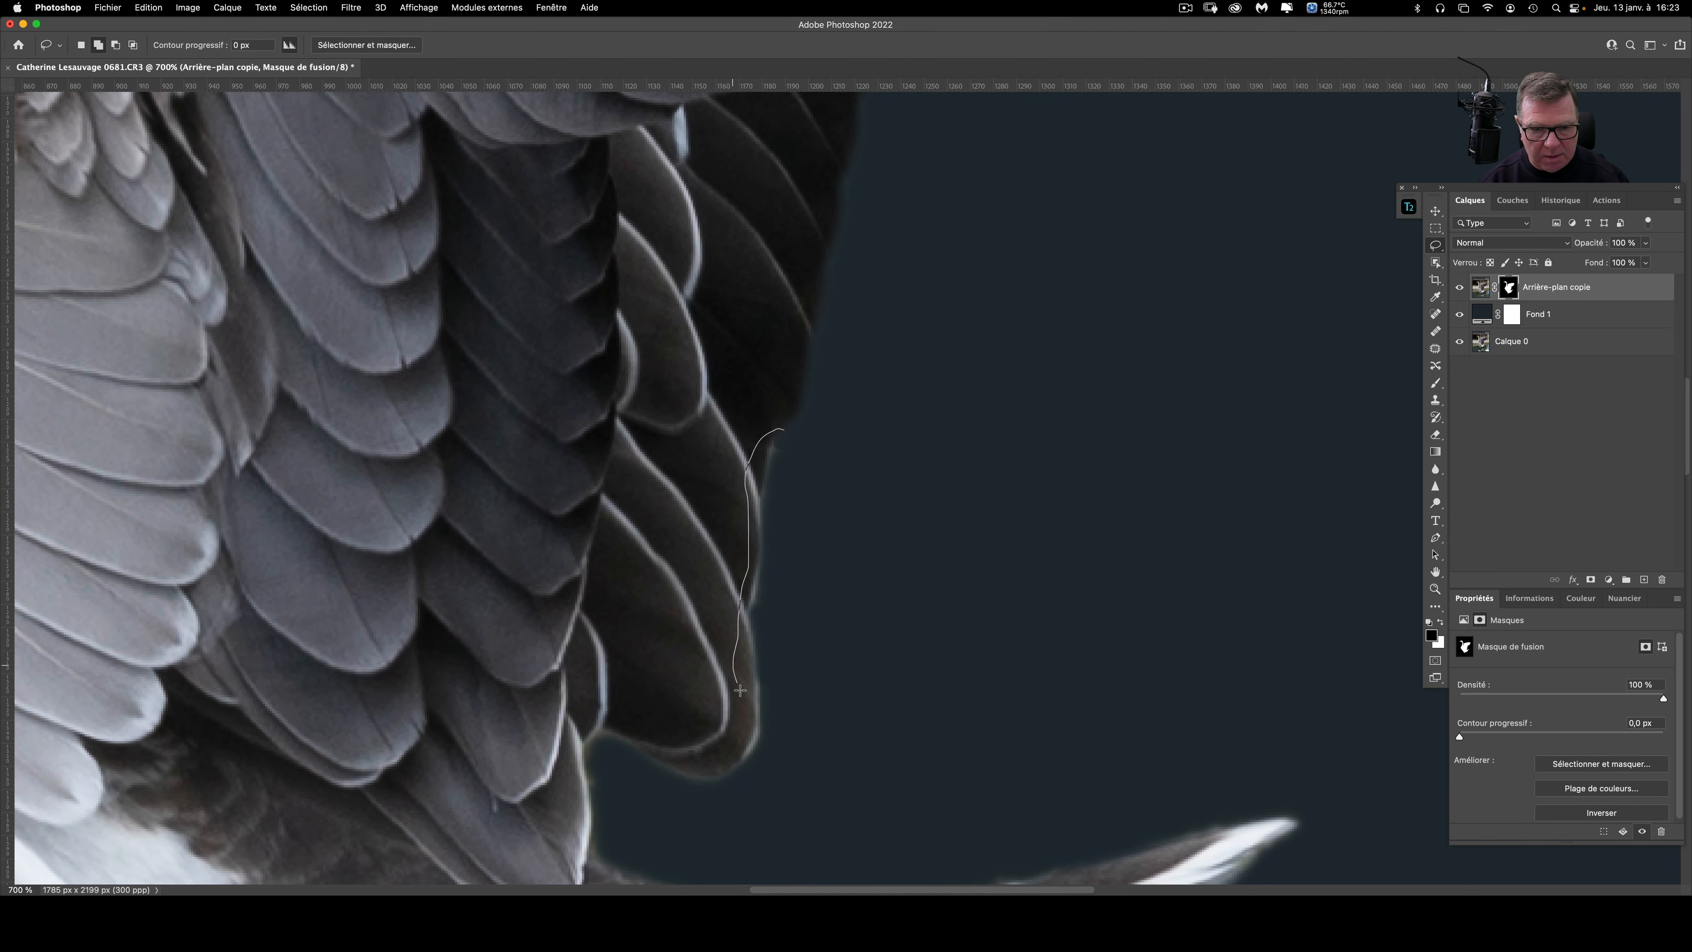
{"action": "mouse_move", "coordinate": [705, 803]}
{"action": "left_mouse_down"}
{"action": "mouse_move", "coordinate": [756, 794]}
{"action": "mouse_move", "coordinate": [781, 740]}
{"action": "mouse_move", "coordinate": [793, 523]}
{"action": "left_mouse_up"}
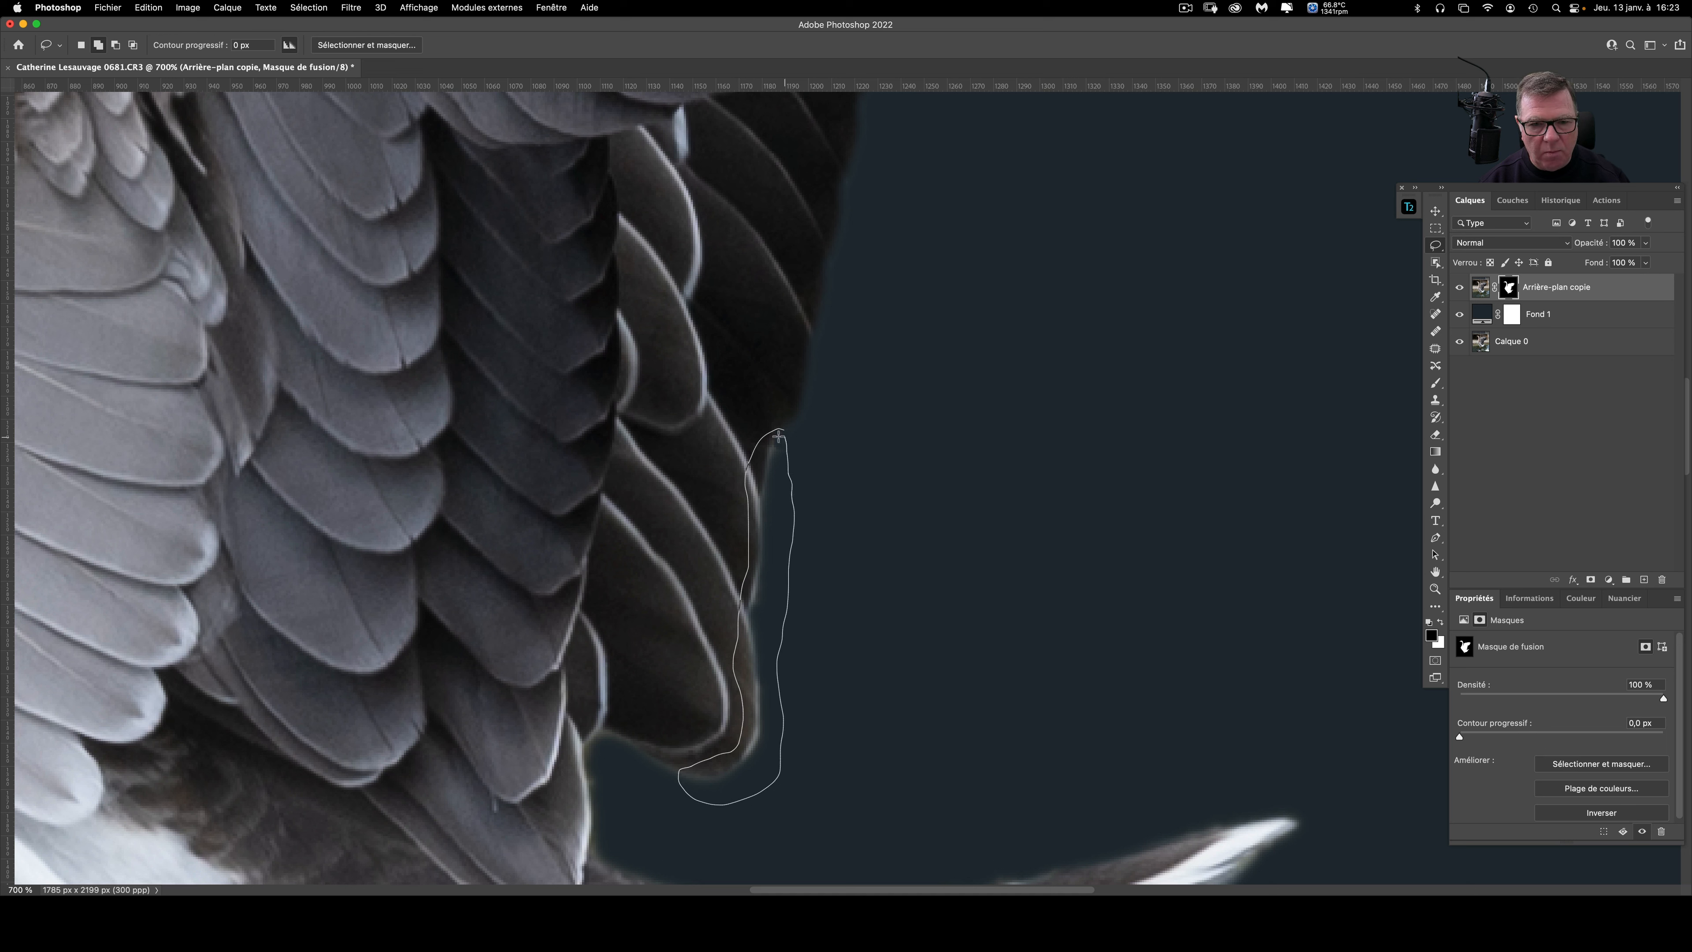
{"action": "left_click_drag", "start_coordinate": [779, 437], "coordinate": [779, 431]}
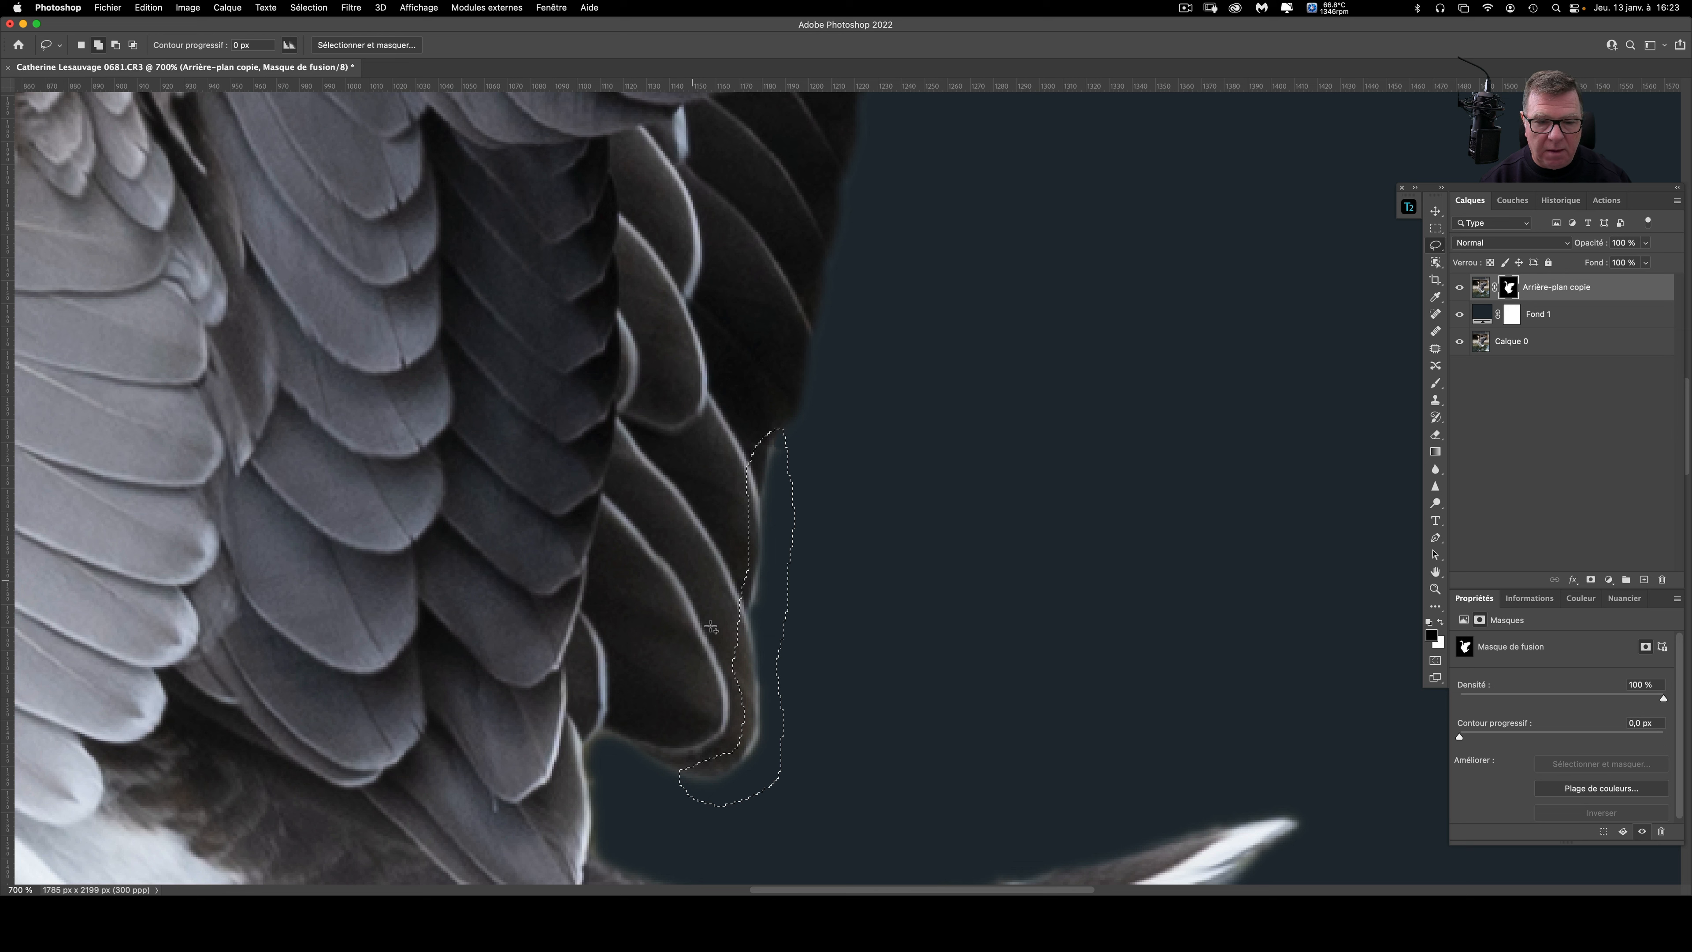
Step: Apply the Minimum filter to the selected mask edge with a 1.2 px radius and Arrondi preserved, and deselect
{"action": "left_click", "coordinate": [359, 8]}
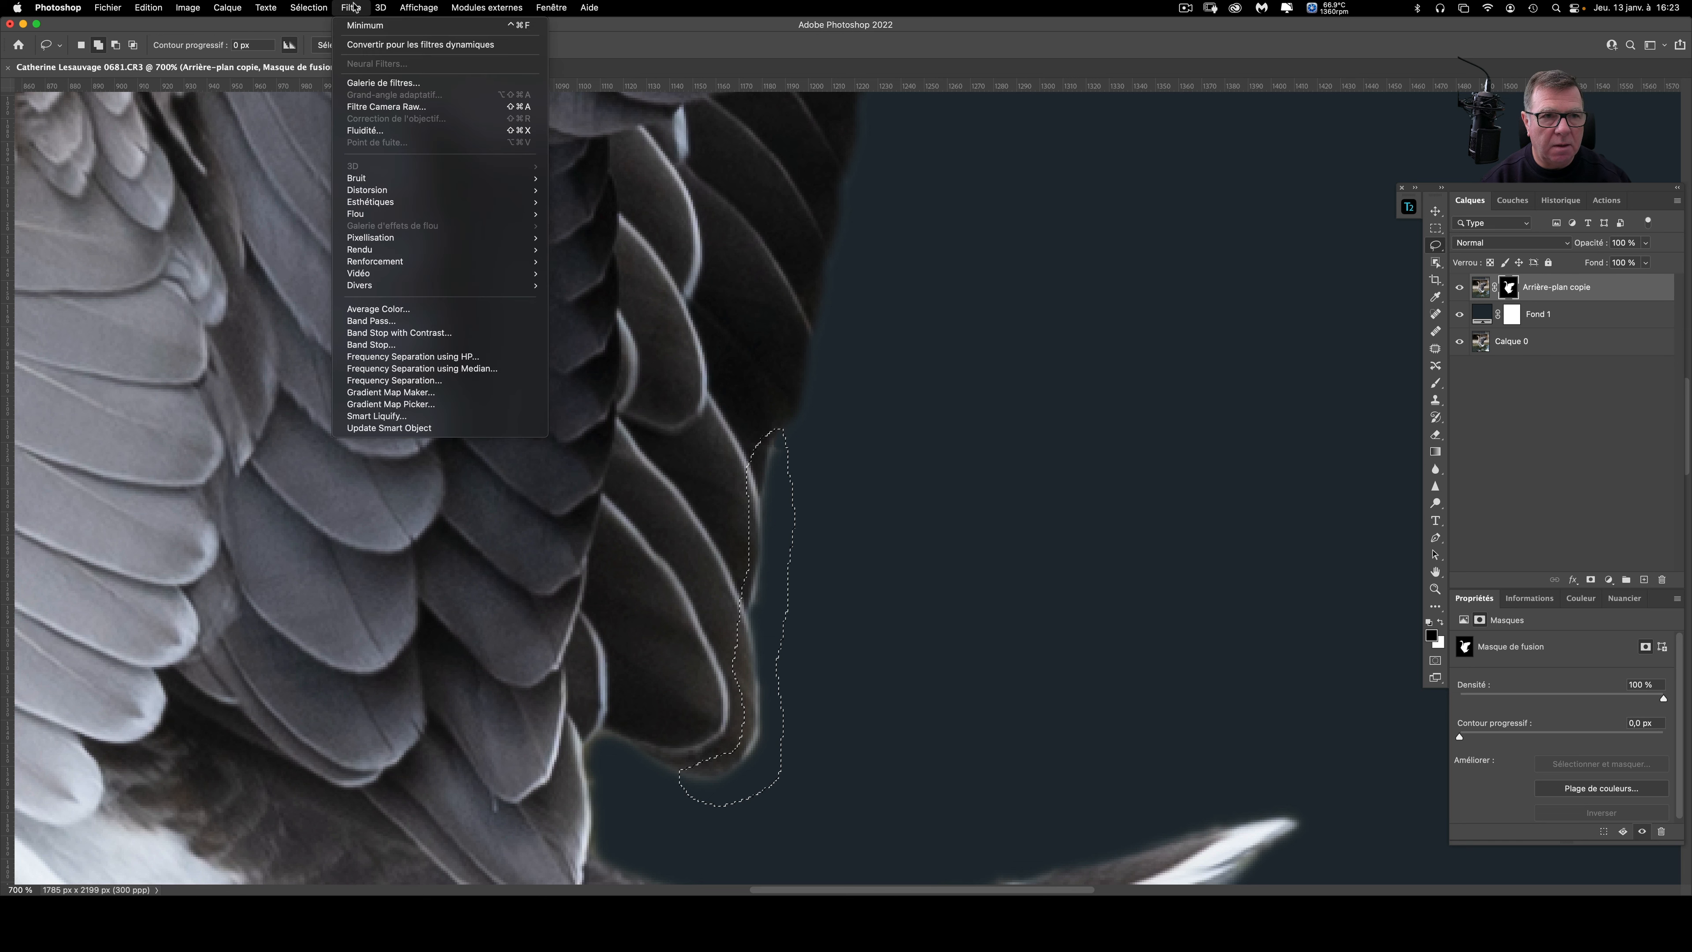
{"action": "left_click", "coordinate": [365, 25]}
{"action": "left_click_drag", "start_coordinate": [409, 384], "coordinate": [402, 383]}
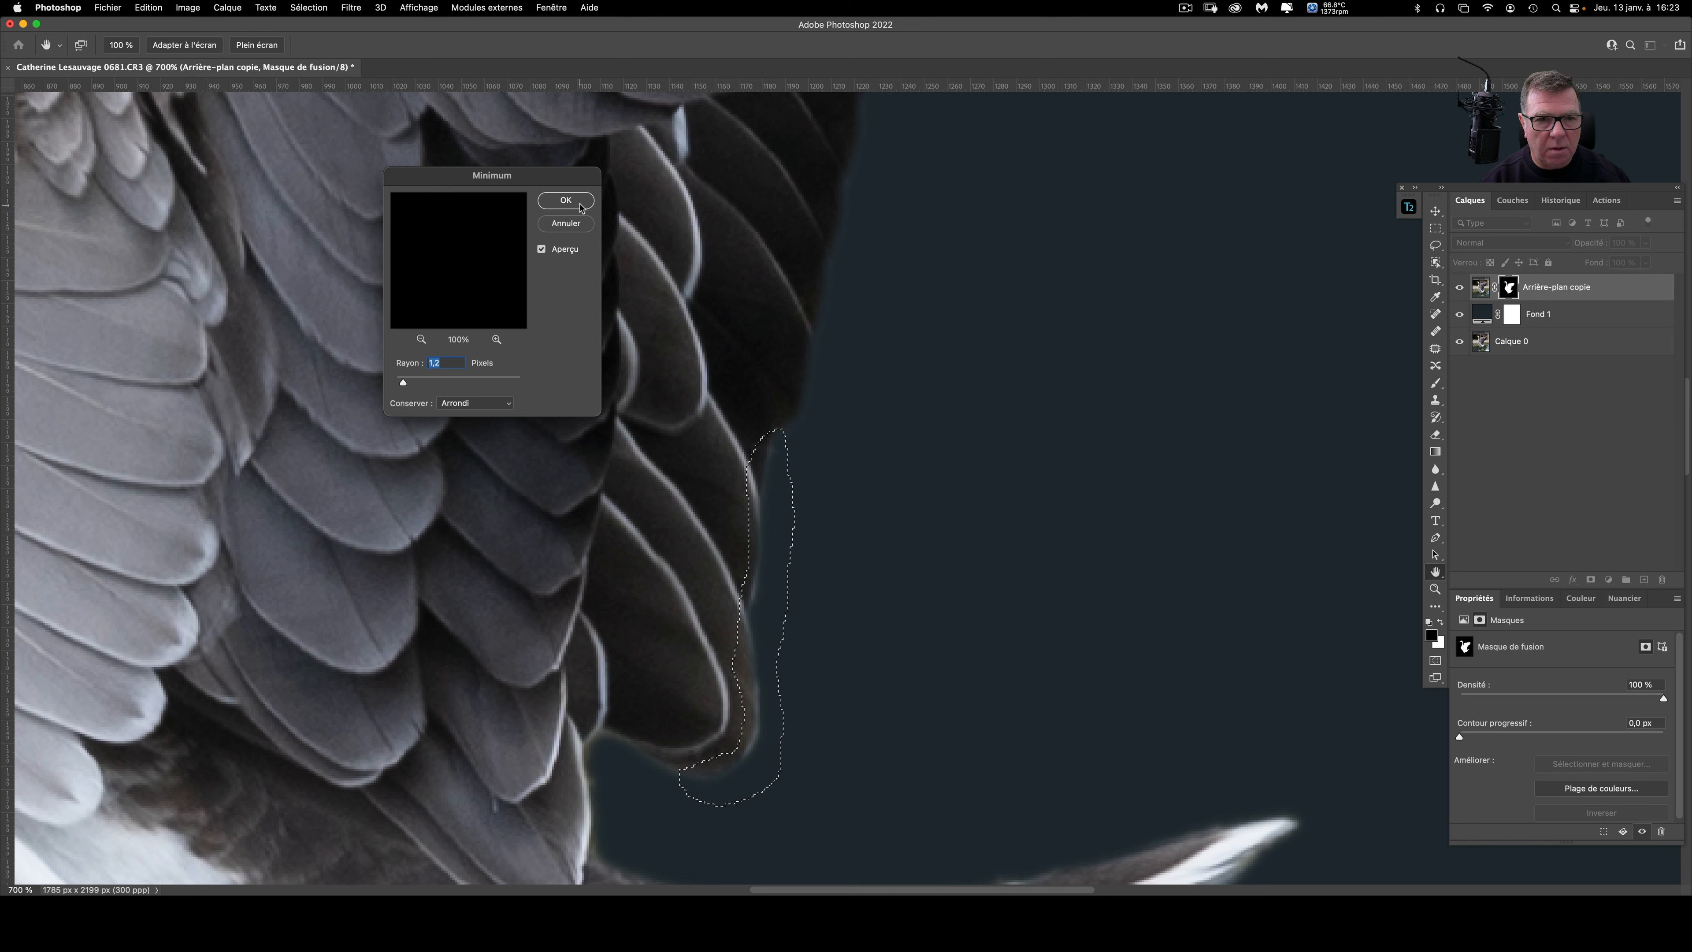
{"action": "left_click", "coordinate": [565, 201]}
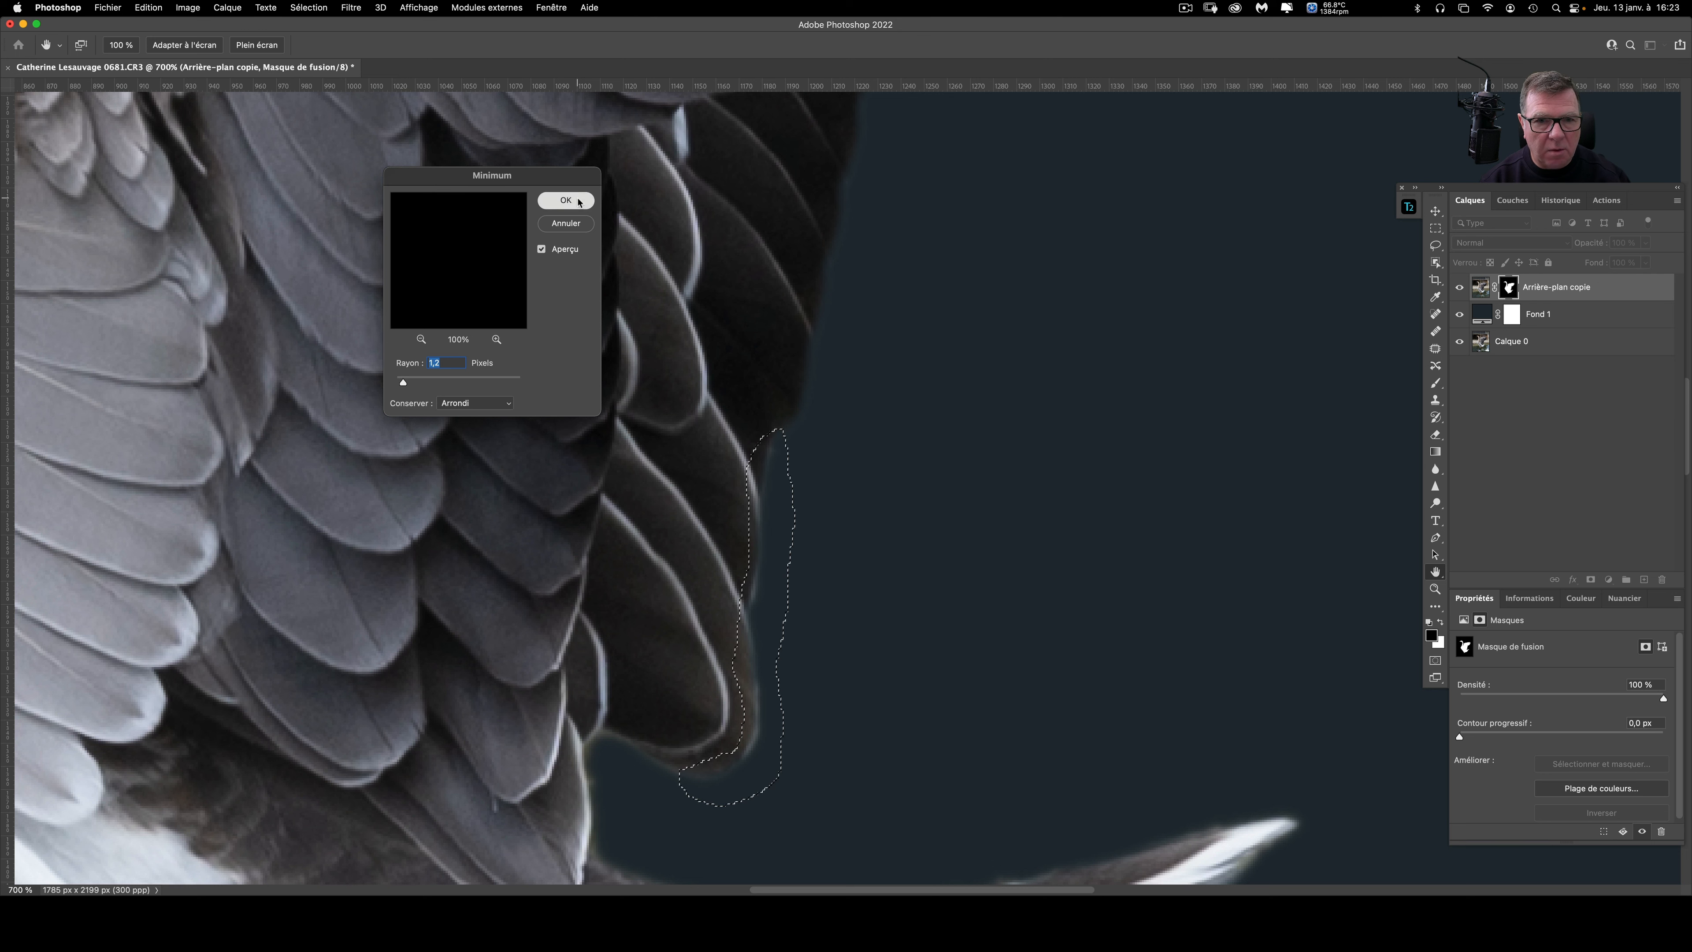
{"action": "key", "text": "super+d"}
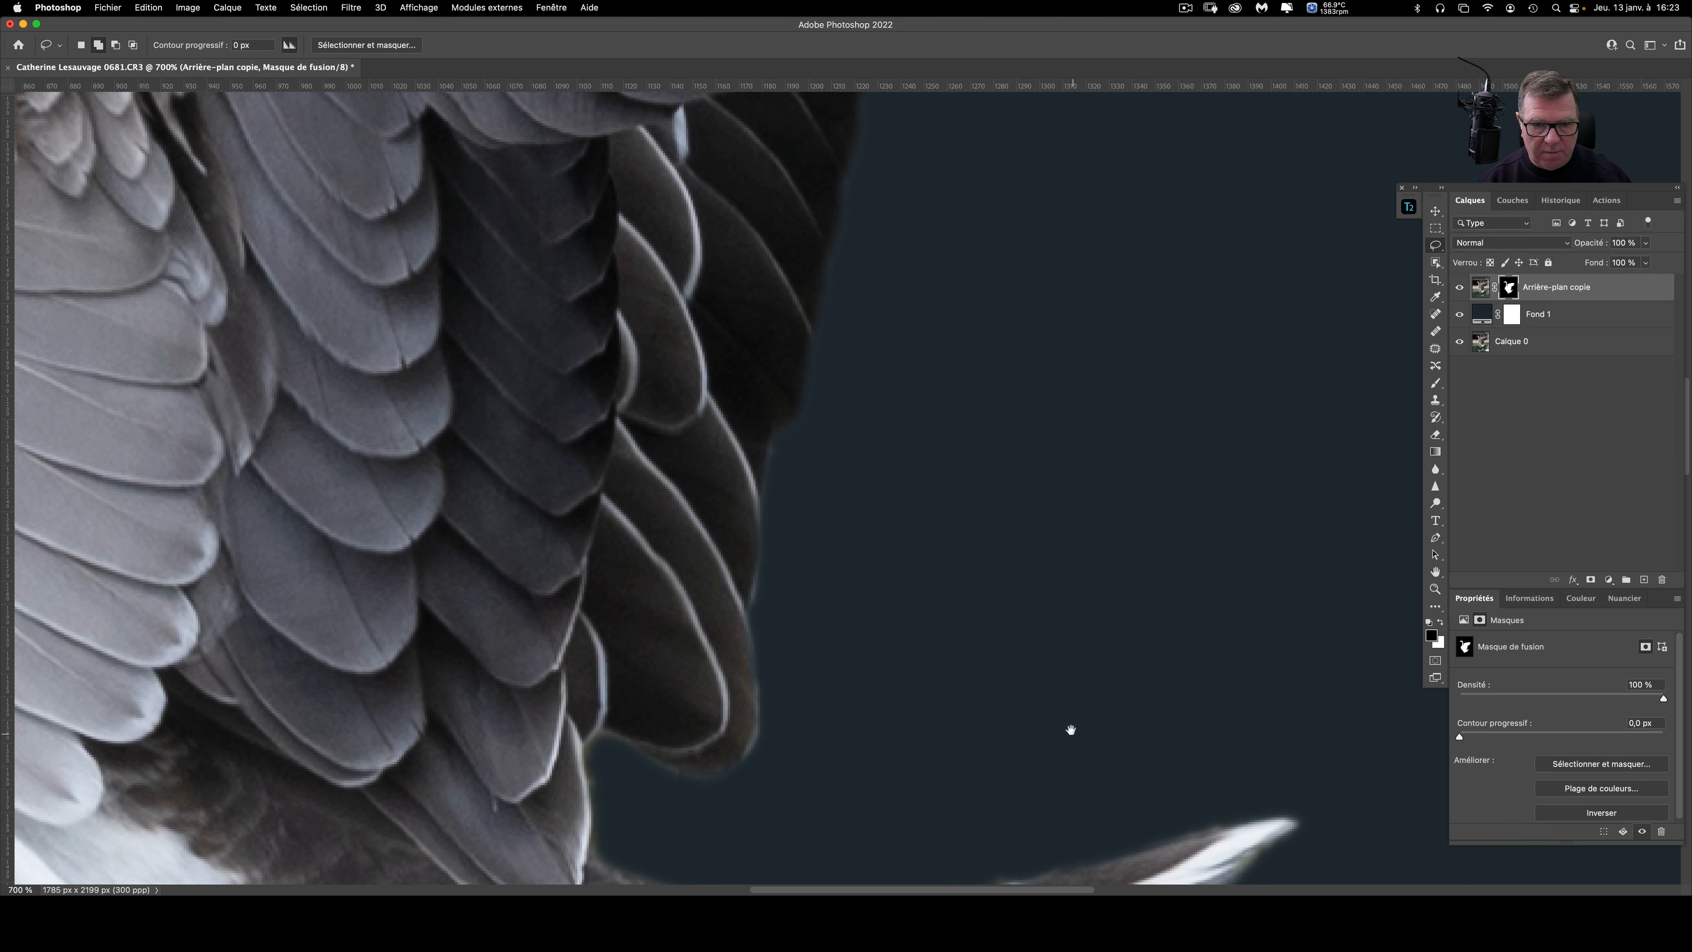
Step: Lasso the light fringe along the wing's upper edge, from the small coverts to the middle of the topmost long feather
{"action": "left_click_drag", "start_coordinate": [1071, 730], "coordinate": [925, 234]}
{"action": "left_click_drag", "start_coordinate": [993, 508], "coordinate": [1447, 695]}
{"action": "left_click_drag", "start_coordinate": [475, 428], "coordinate": [747, 669]}
{"action": "left_click_drag", "start_coordinate": [793, 518], "coordinate": [704, 827]}
{"action": "left_click_drag", "start_coordinate": [1126, 736], "coordinate": [706, 668]}
{"action": "left_click_drag", "start_coordinate": [983, 644], "coordinate": [566, 654]}
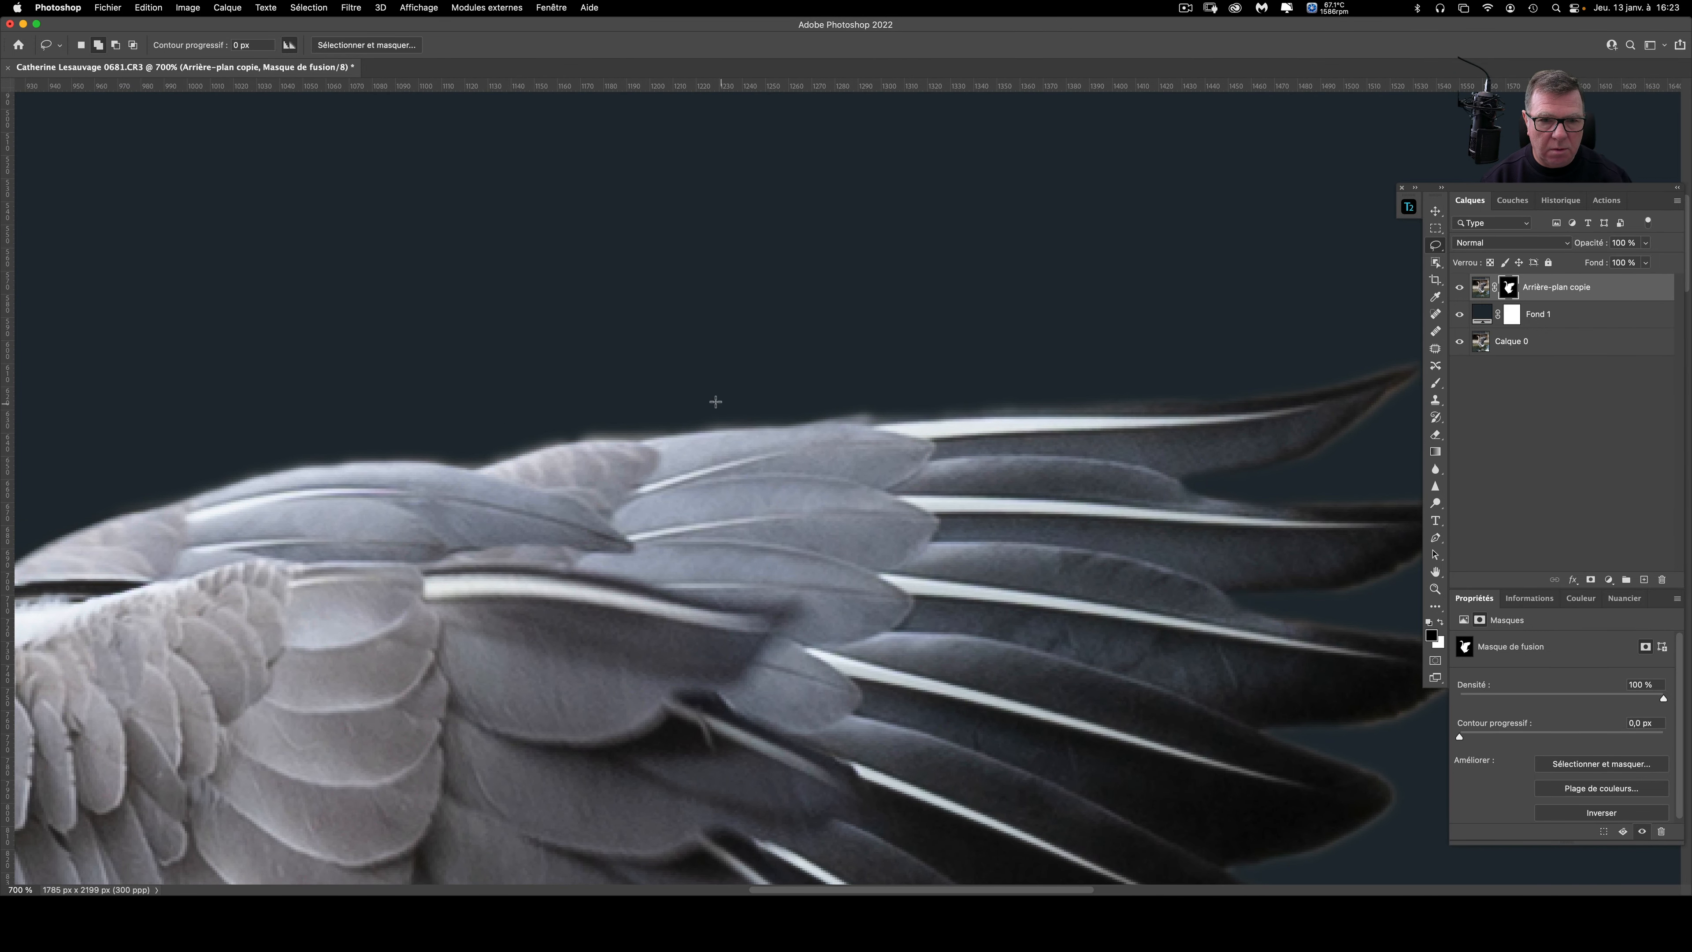
{"action": "mouse_move", "coordinate": [716, 401]}
{"action": "left_mouse_down"}
{"action": "mouse_move", "coordinate": [547, 428]}
{"action": "mouse_move", "coordinate": [518, 448]}
{"action": "left_mouse_up"}
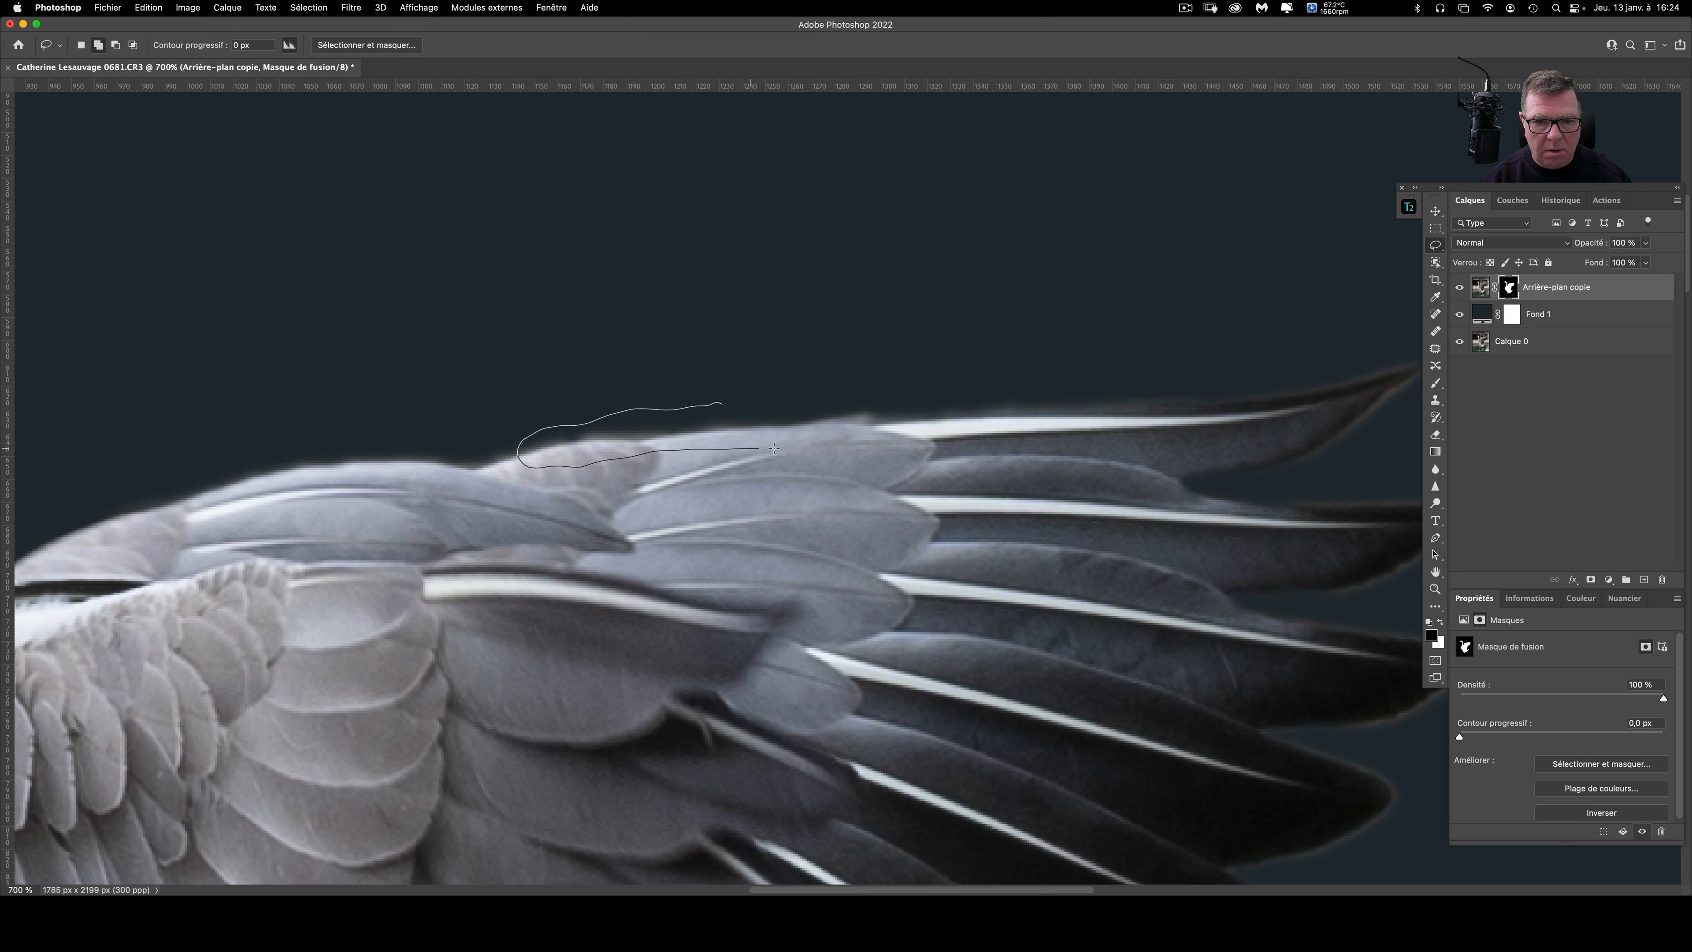
{"action": "left_click_drag", "start_coordinate": [883, 437], "coordinate": [1012, 423]}
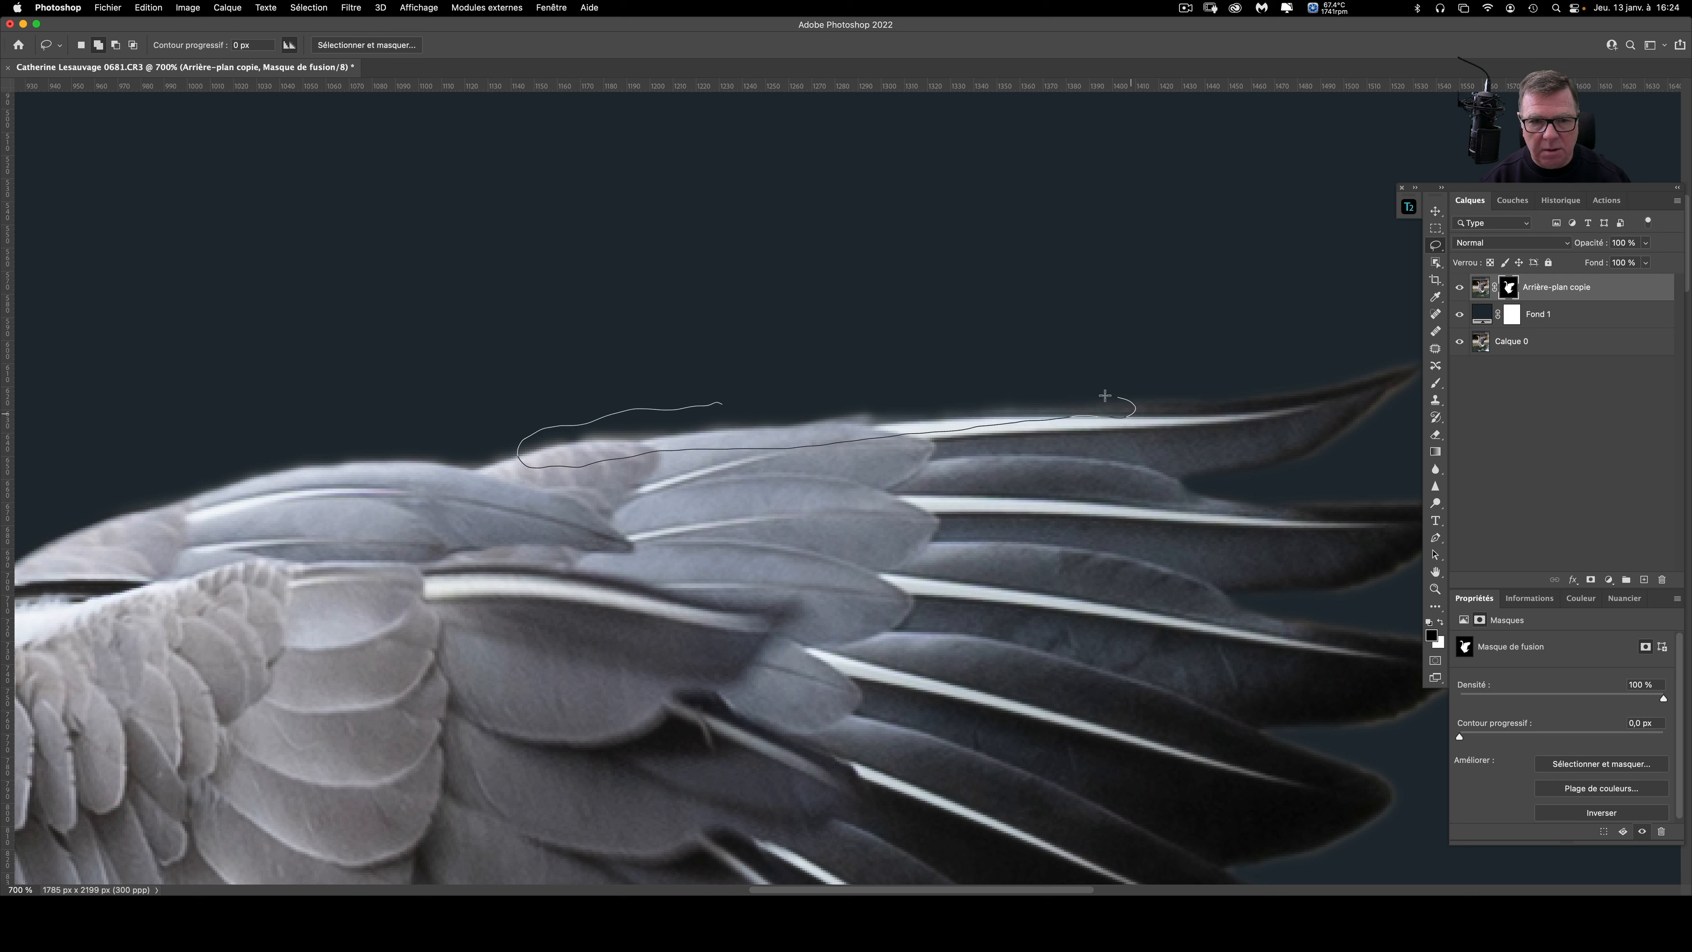
{"action": "mouse_move", "coordinate": [1105, 395]}
{"action": "left_mouse_down"}
{"action": "mouse_move", "coordinate": [850, 385]}
{"action": "mouse_move", "coordinate": [716, 404]}
{"action": "left_mouse_up"}
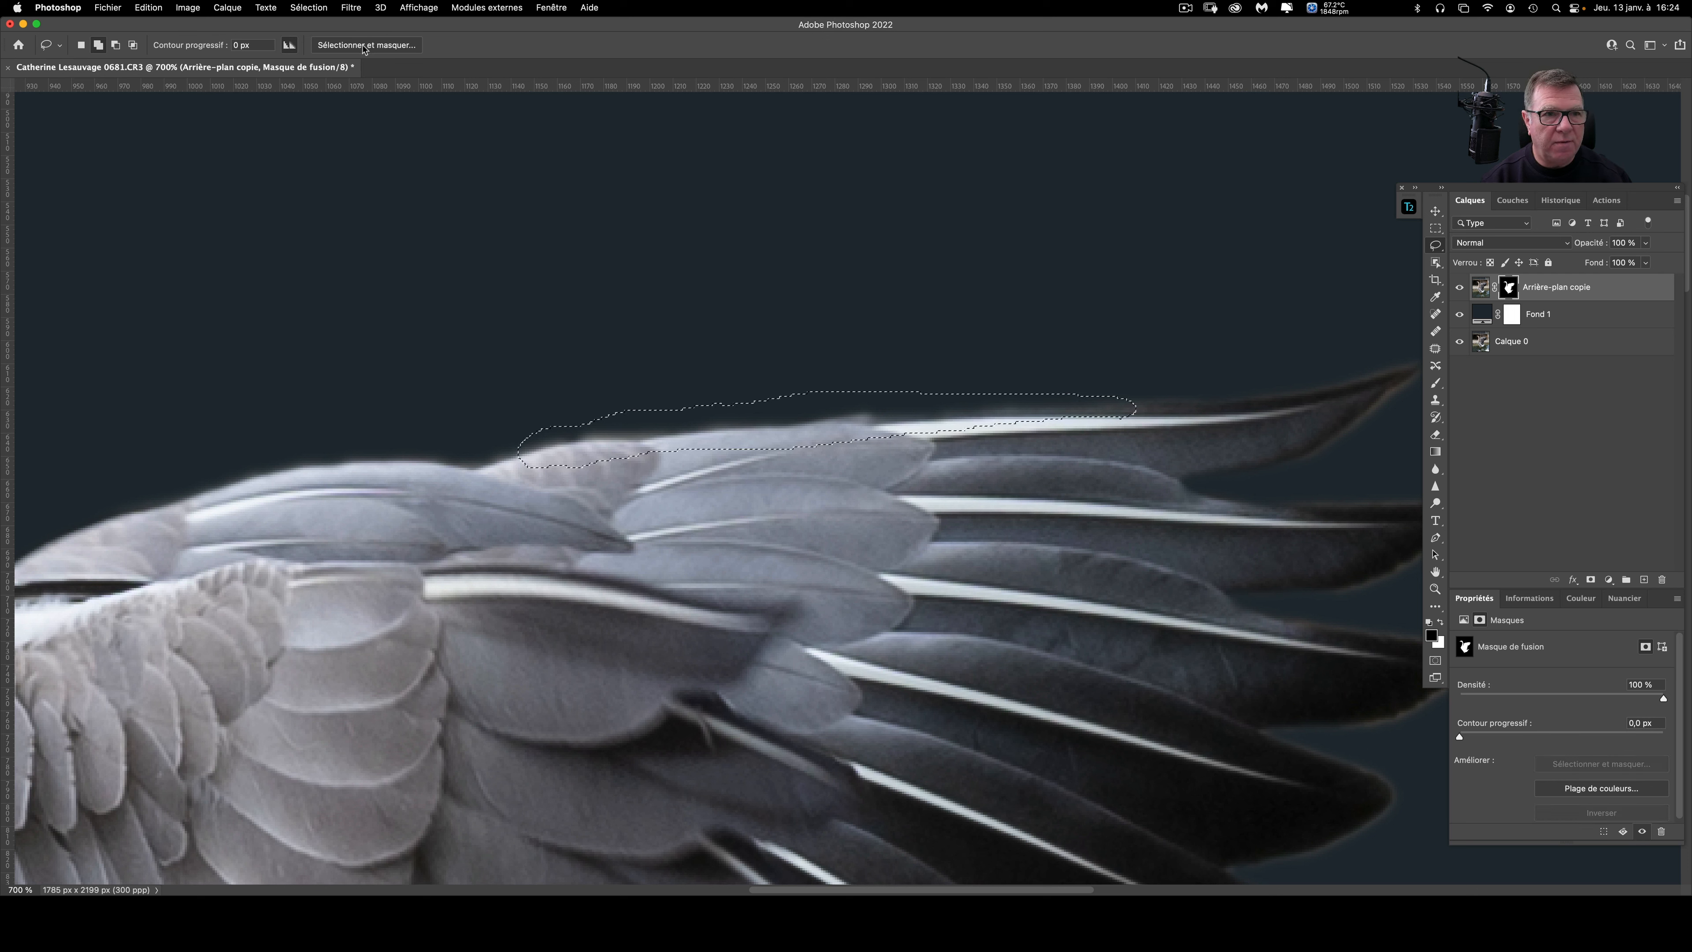
Step: Try the last-used Minimum filter twice on the selected upper wing edge of the mask, and deselect
{"action": "left_click", "coordinate": [353, 8]}
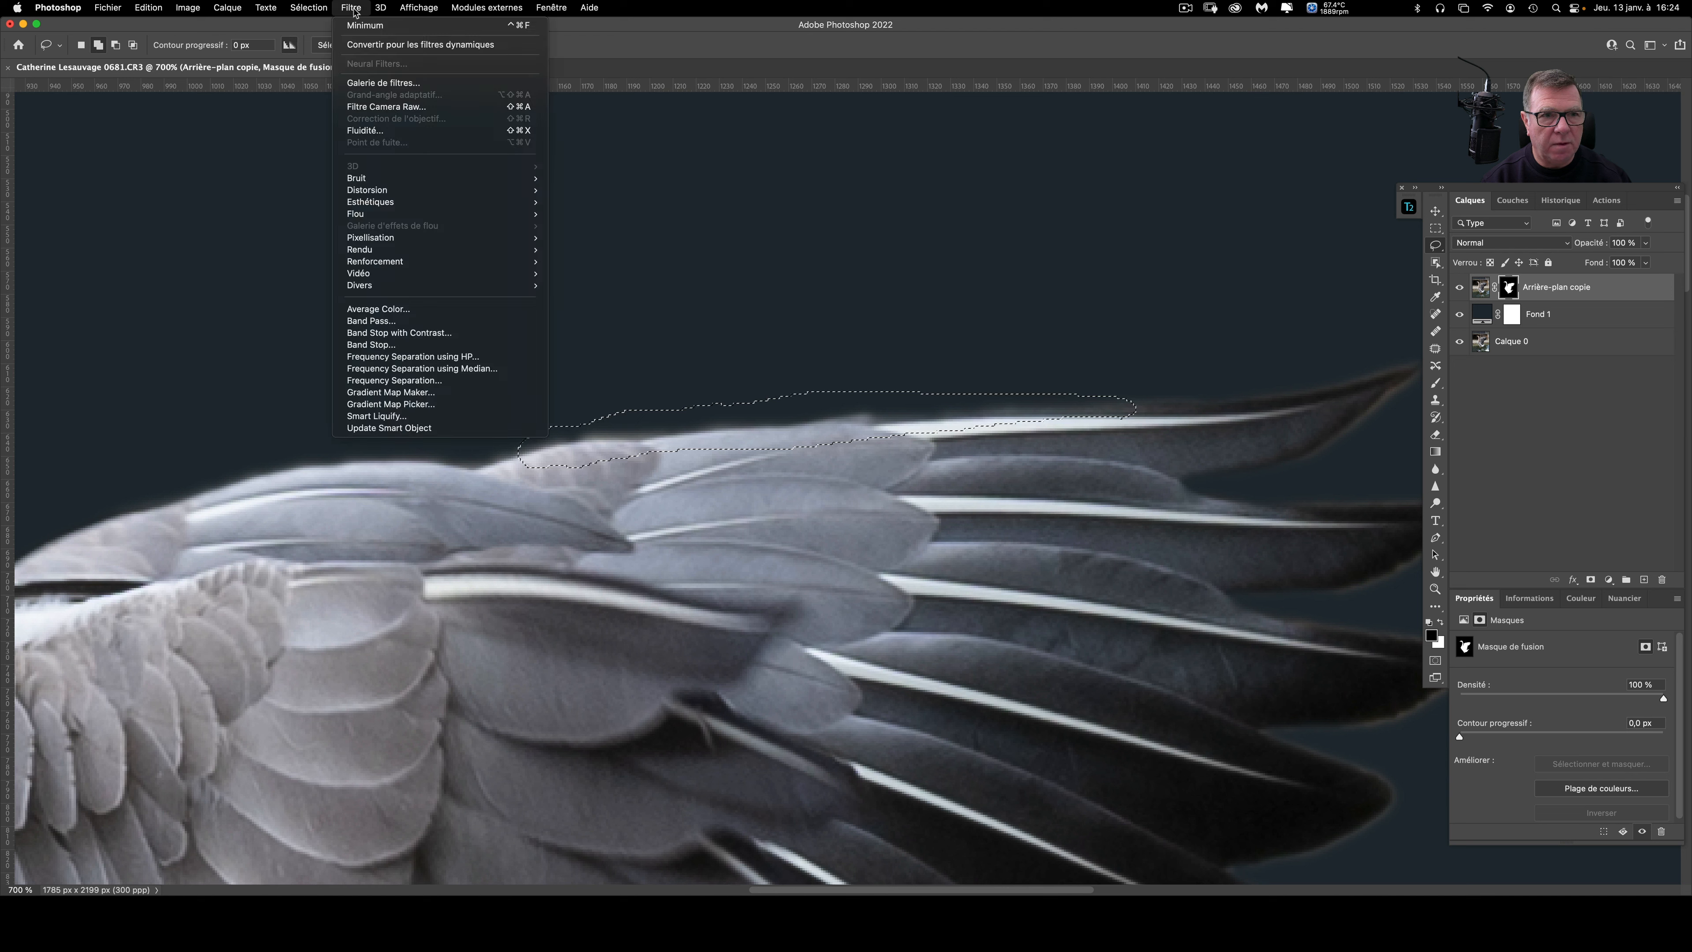
{"action": "left_click", "coordinate": [374, 27]}
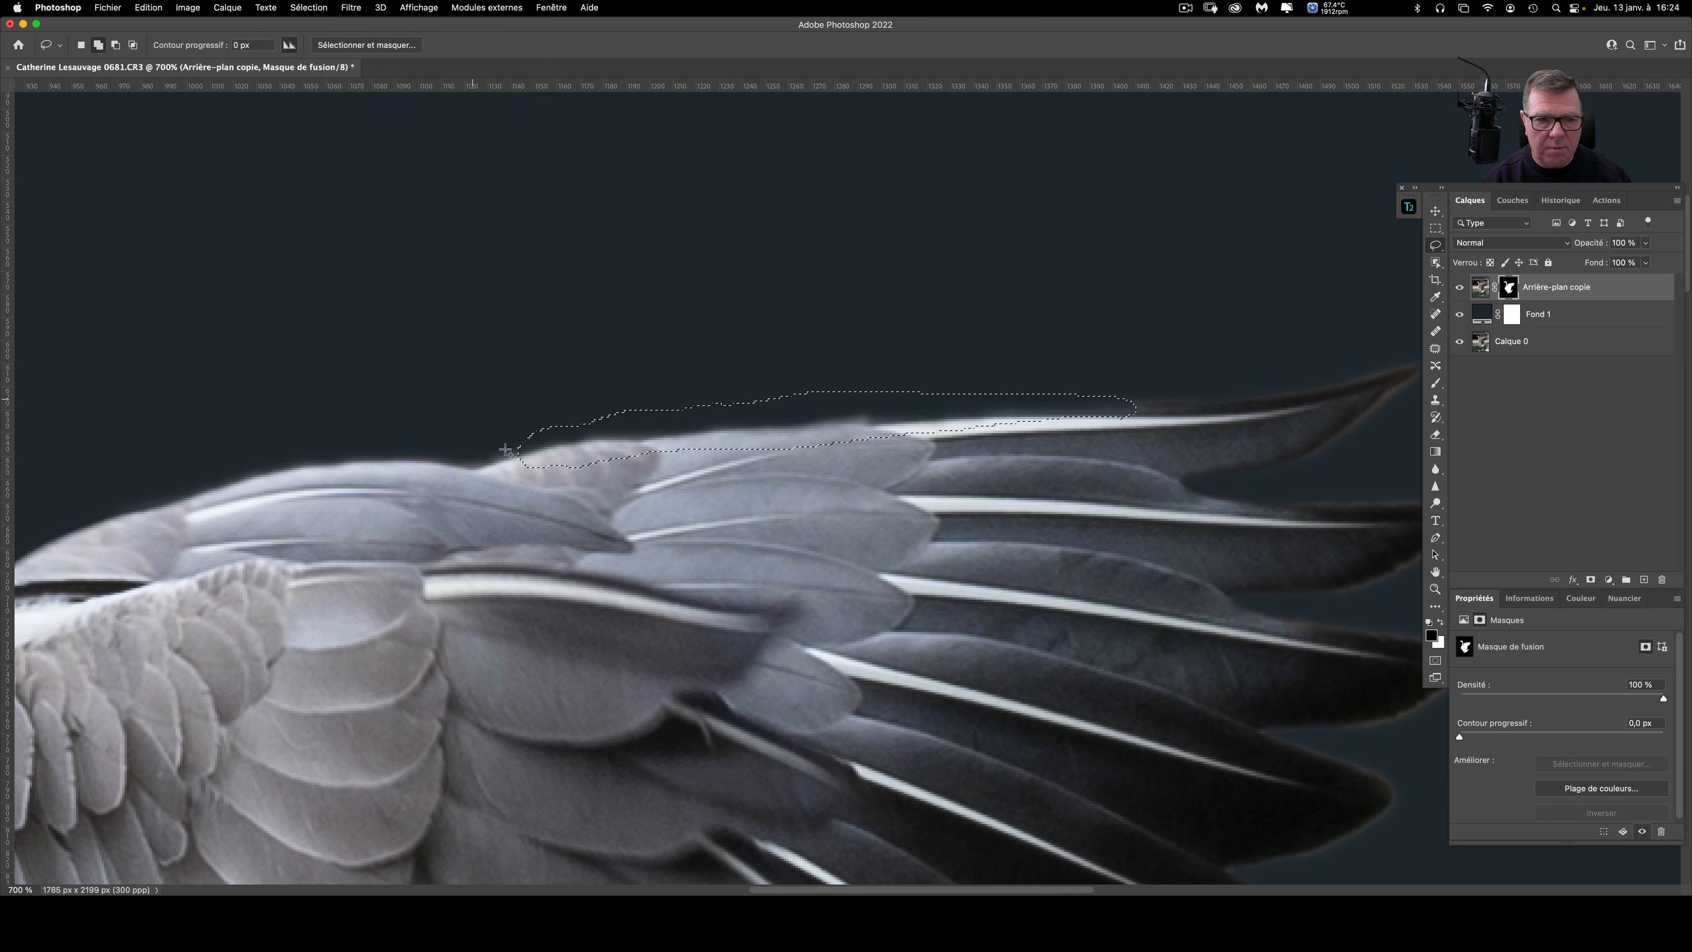
{"action": "left_click", "coordinate": [352, 8]}
{"action": "left_click", "coordinate": [352, 8]}
{"action": "left_click", "coordinate": [352, 8]}
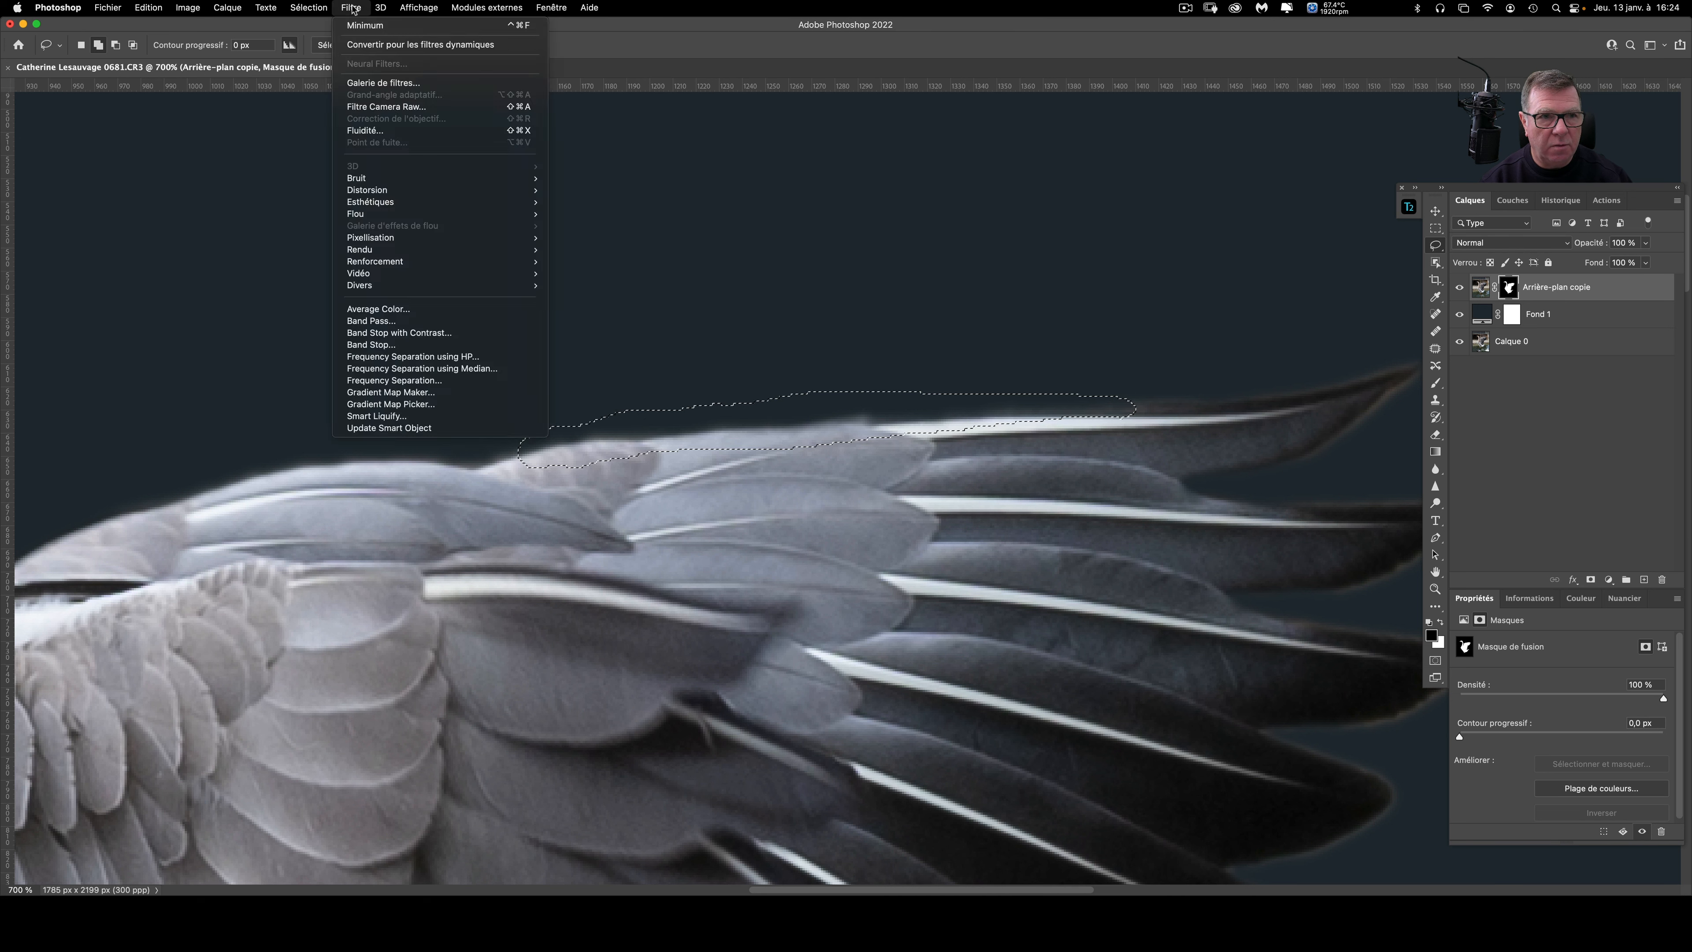
{"action": "left_click", "coordinate": [358, 26]}
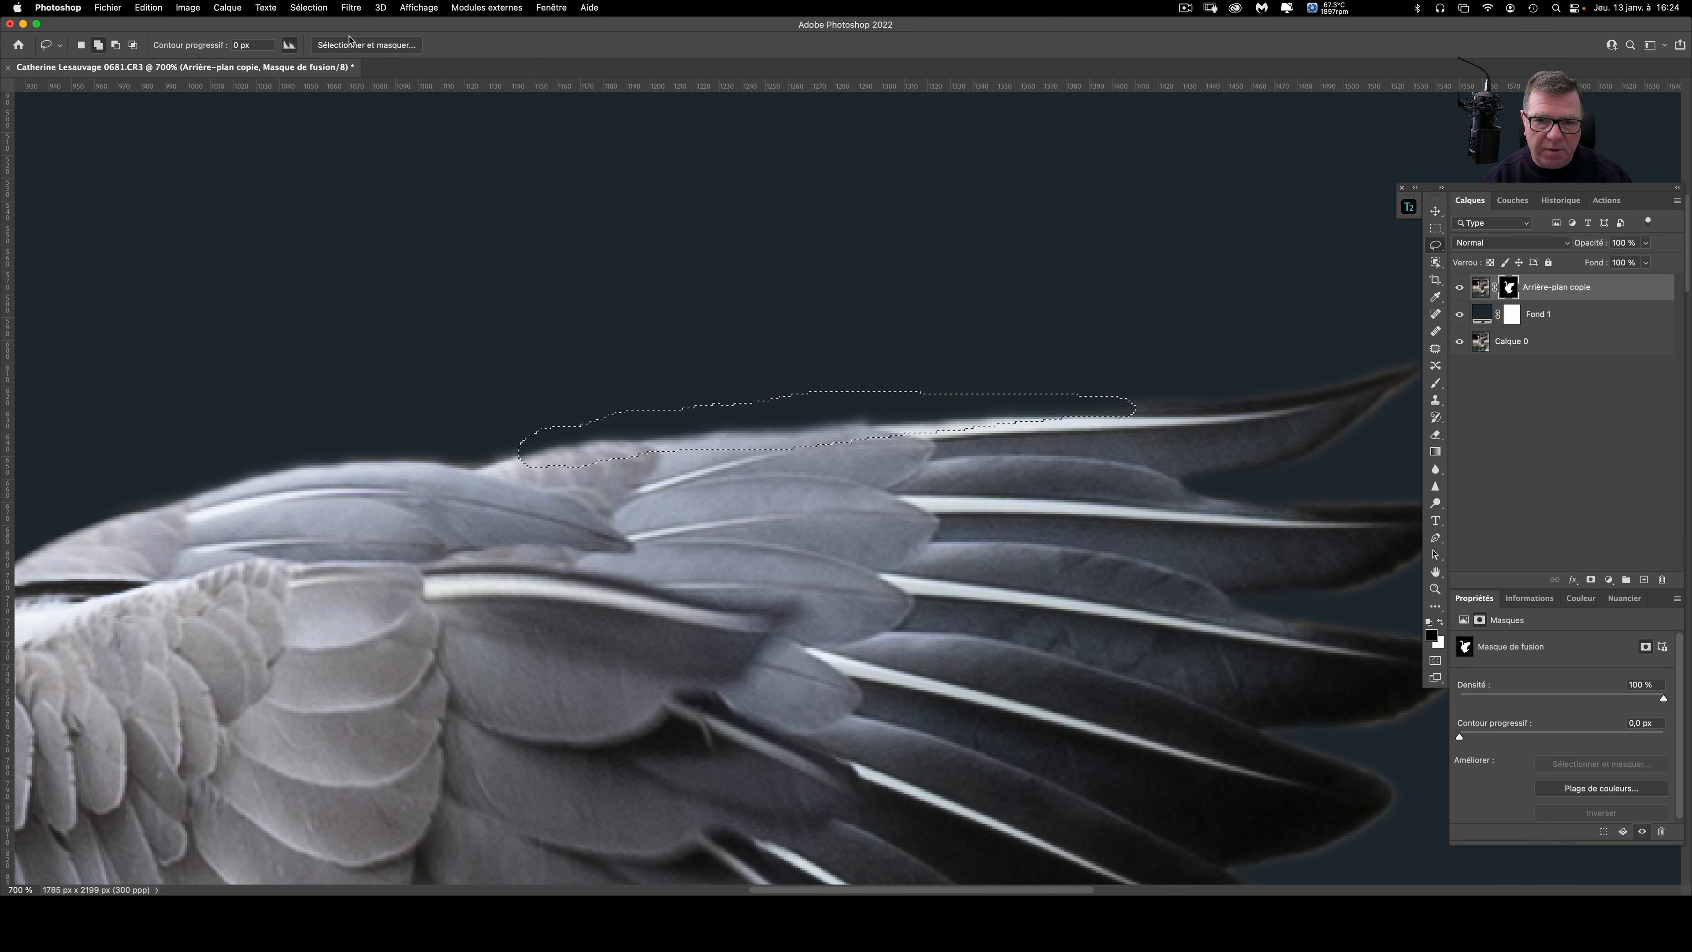
{"action": "left_click", "coordinate": [662, 507]}
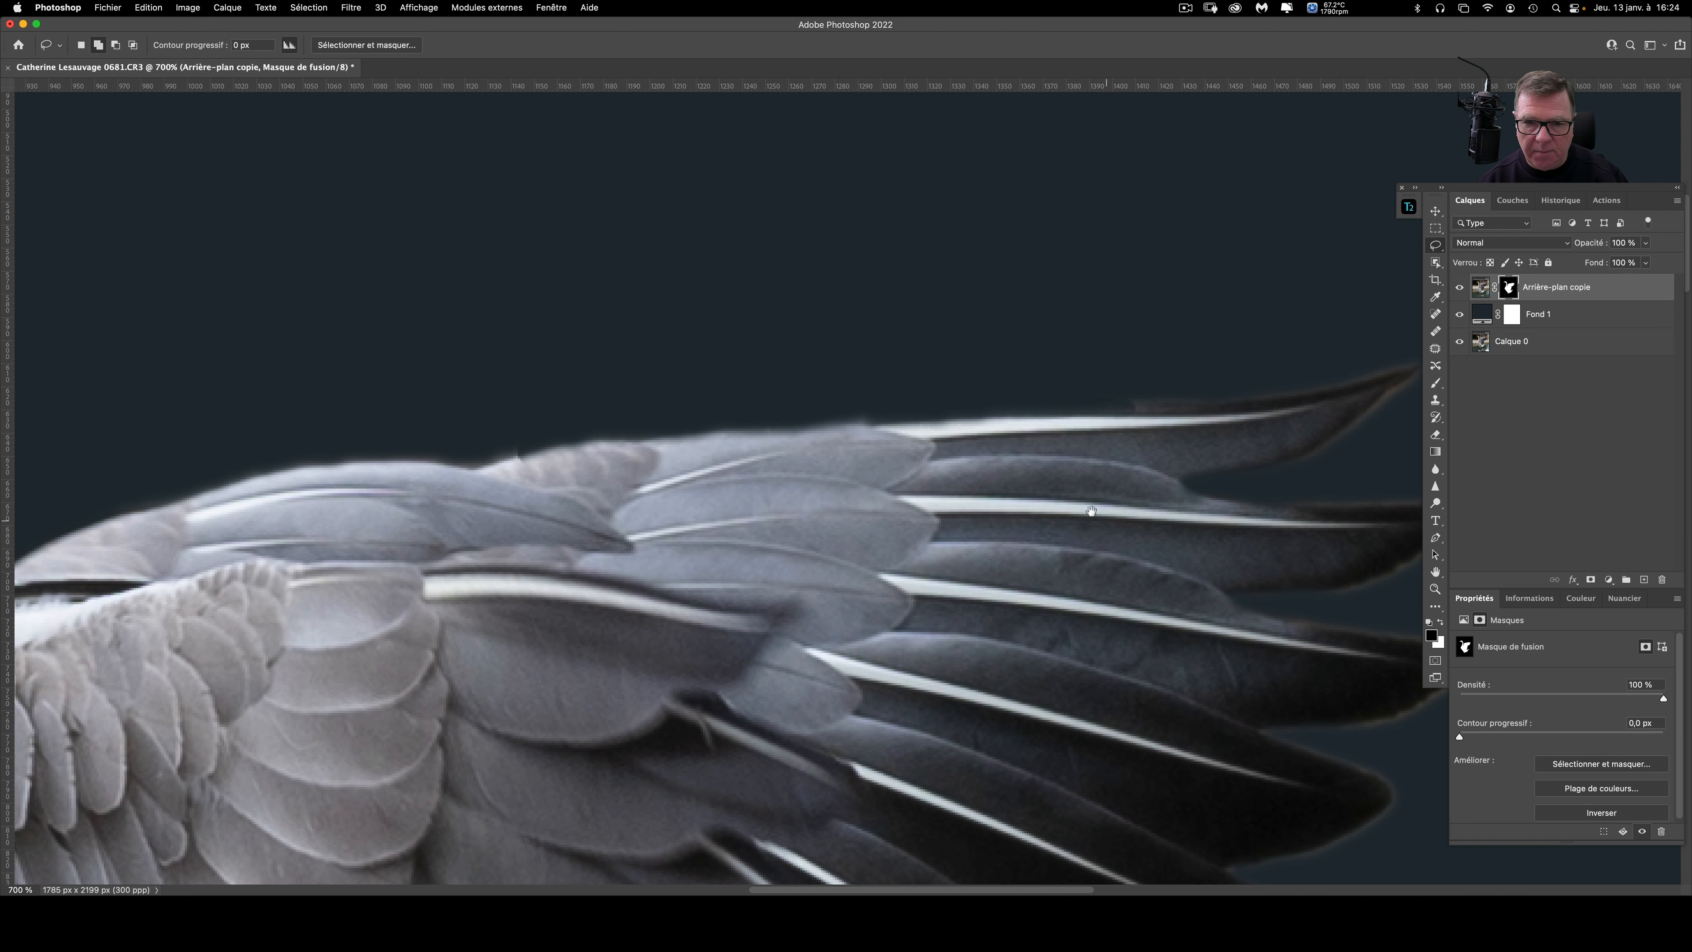
Step: Inspect the filtered end of the wing's upper edge, undo the Minimum filtering there, and deselect
{"action": "left_click_drag", "start_coordinate": [1091, 510], "coordinate": [796, 523]}
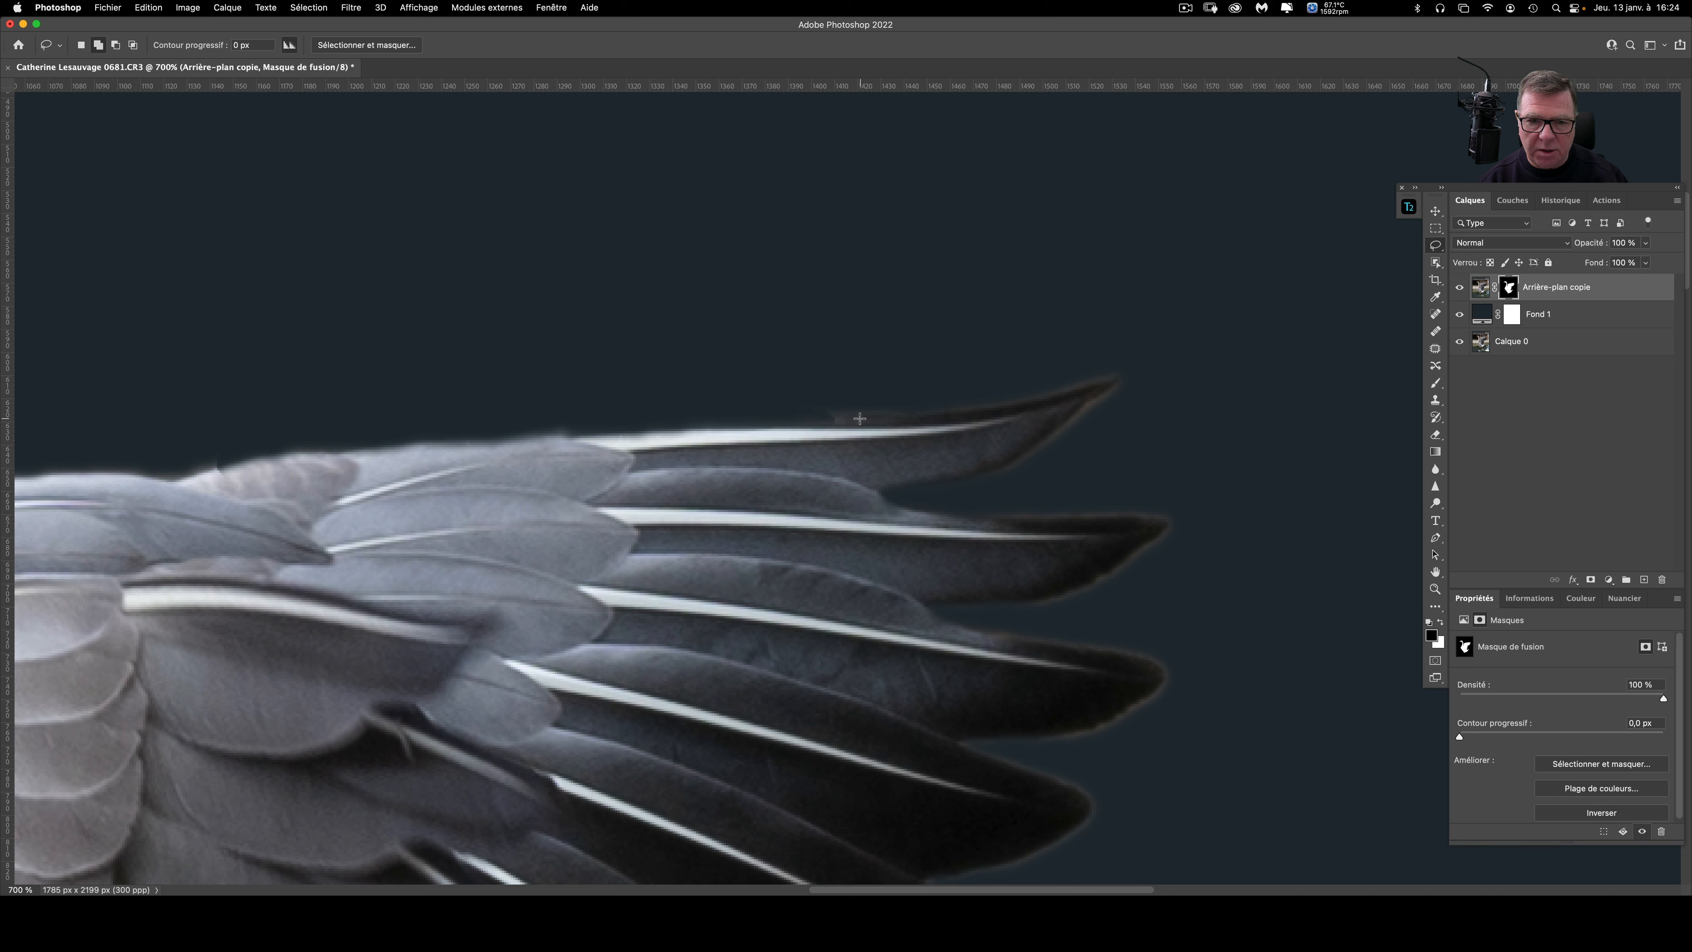
{"action": "mouse_move", "coordinate": [840, 437]}
{"action": "left_mouse_down"}
{"action": "mouse_move", "coordinate": [220, 470]}
{"action": "mouse_move", "coordinate": [832, 421]}
{"action": "left_mouse_up"}
{"action": "key", "text": "Delete"}
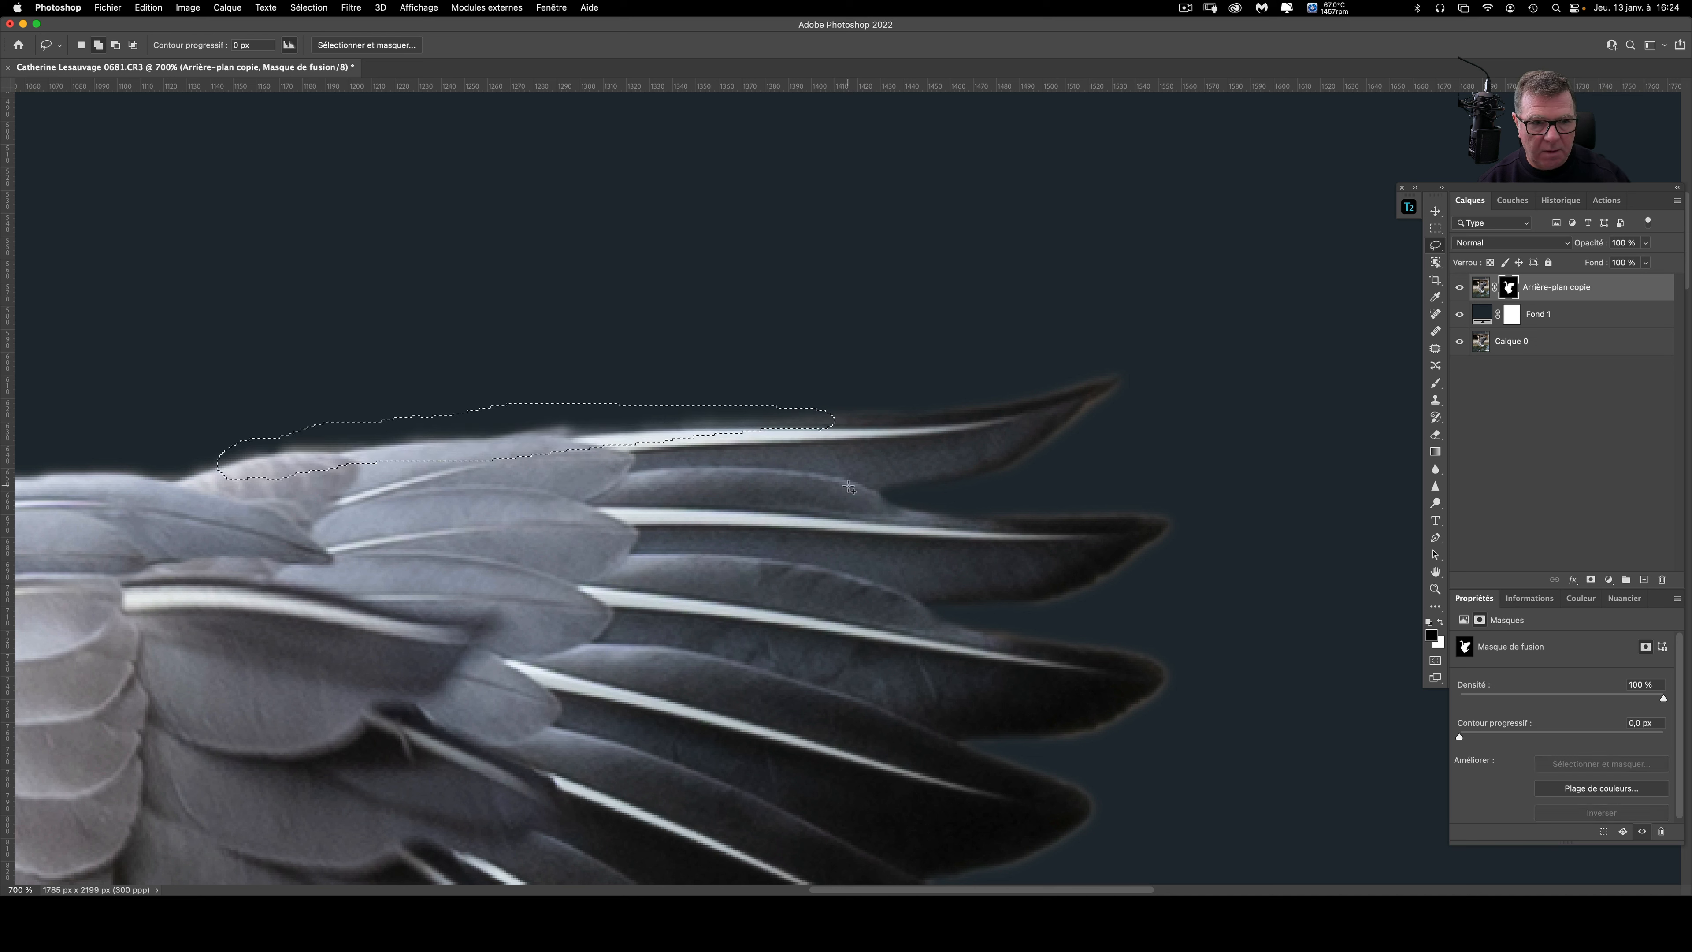
{"action": "key", "text": "ctrl+d"}
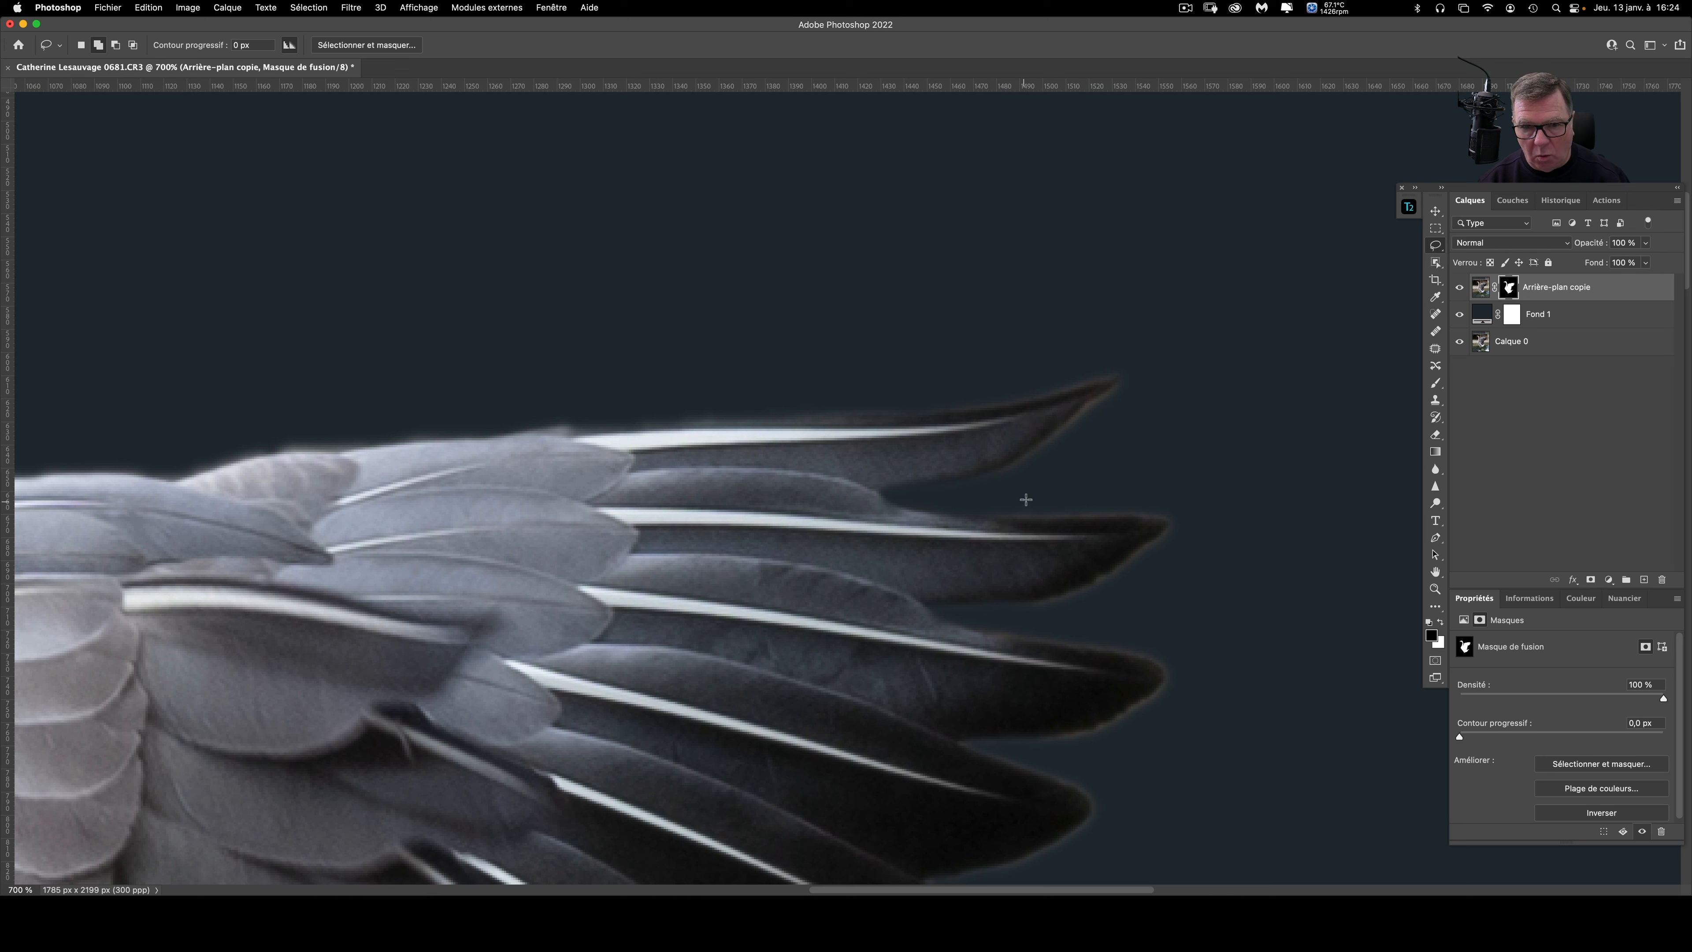
Step: Lasso around the tip of the second feather from the top, reapply the Minimum filter to the mask, and deselect
{"action": "mouse_move", "coordinate": [980, 512]}
{"action": "left_mouse_down"}
{"action": "mouse_move", "coordinate": [1138, 534]}
{"action": "mouse_move", "coordinate": [998, 609]}
{"action": "mouse_move", "coordinate": [1028, 619]}
{"action": "mouse_move", "coordinate": [1160, 577]}
{"action": "mouse_move", "coordinate": [1196, 535]}
{"action": "mouse_move", "coordinate": [1161, 496]}
{"action": "mouse_move", "coordinate": [1025, 488]}
{"action": "left_mouse_up"}
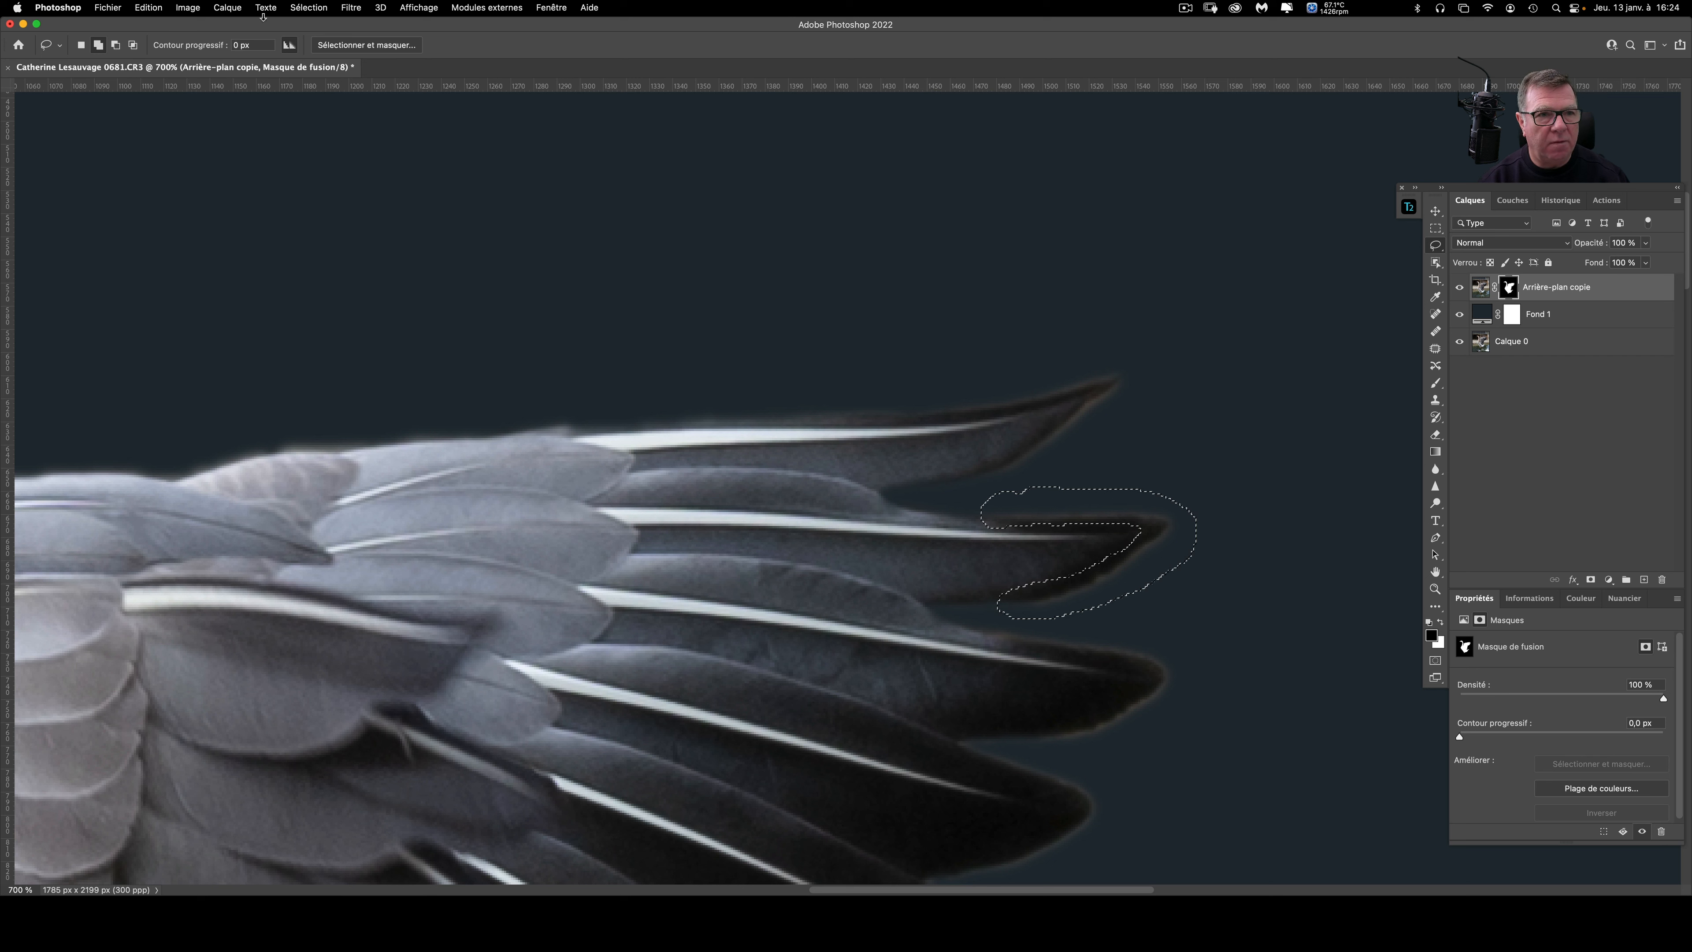
{"action": "left_click", "coordinate": [351, 8]}
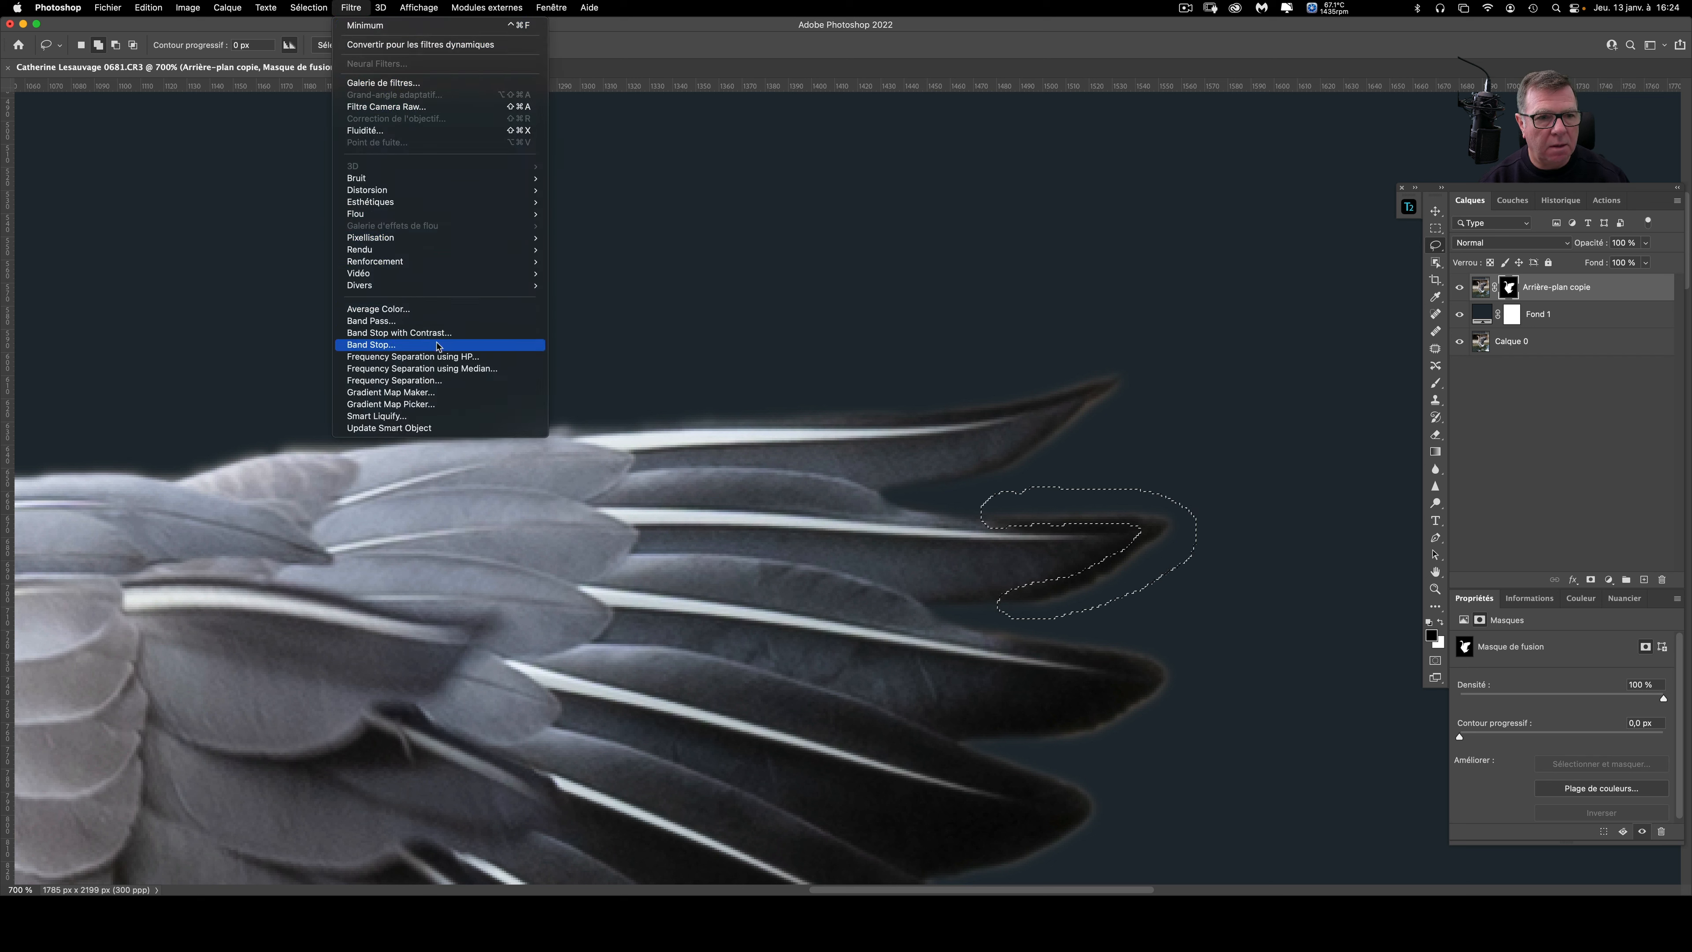
{"action": "left_click", "coordinate": [414, 28]}
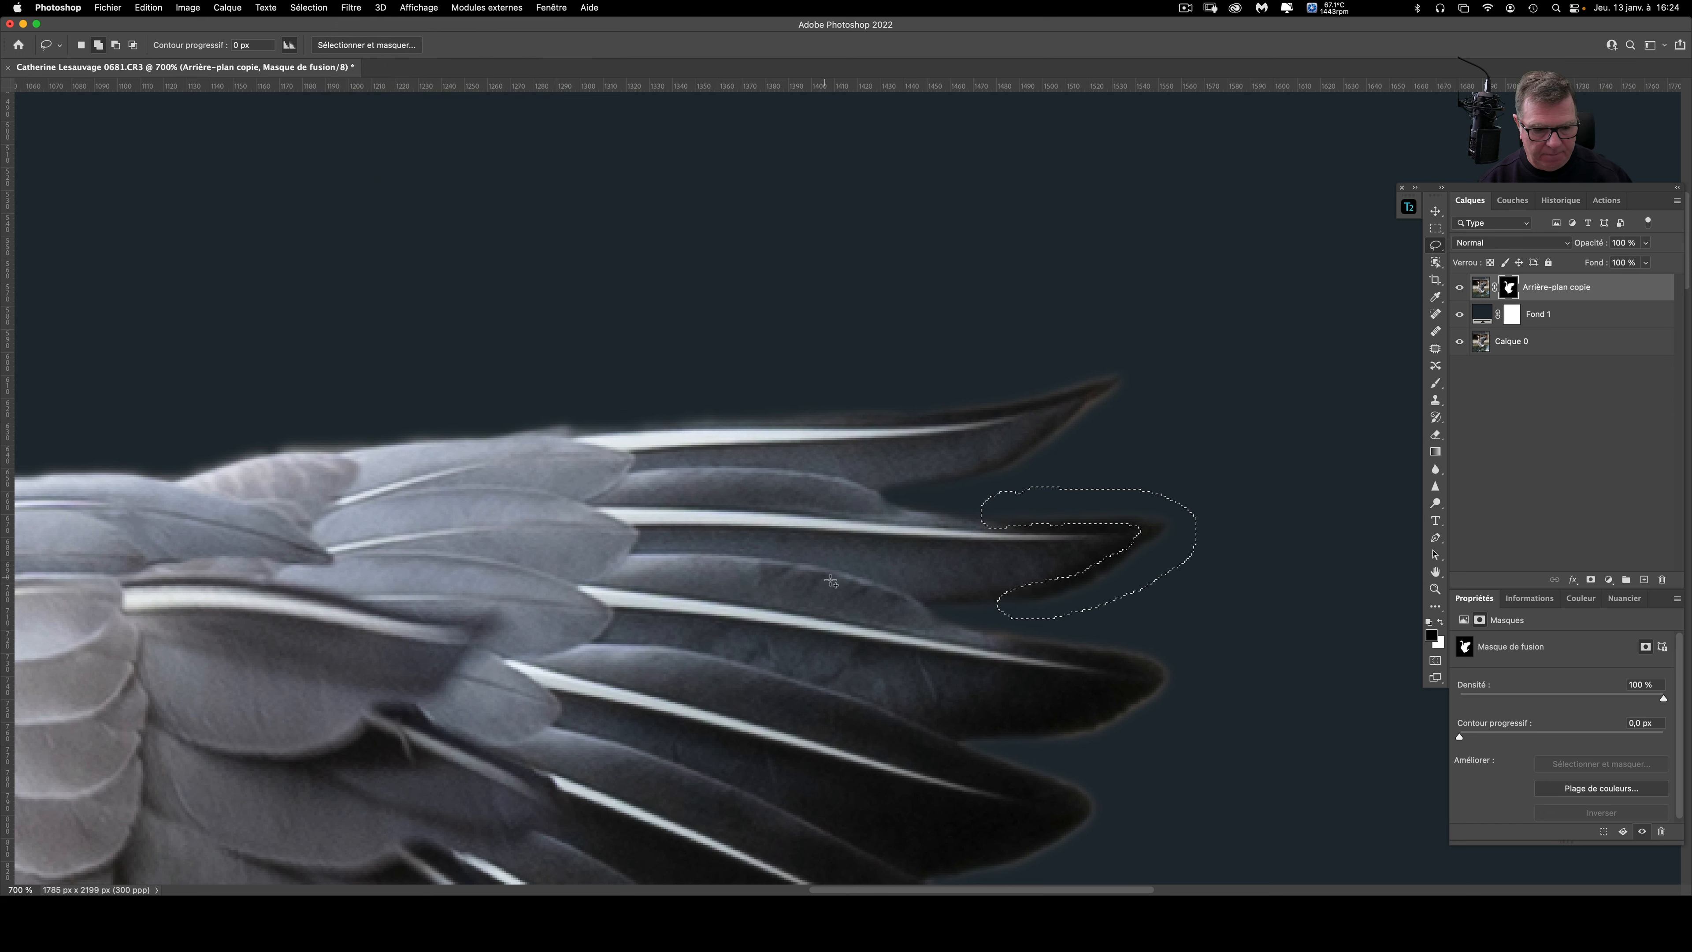
{"action": "key", "text": "super+d"}
Step: Examine the cut-out edges along the wing, body, tail and foot, and check the whole goose at 100%
{"action": "scroll", "coordinate": [1209, 772], "scroll_direction": "down", "scroll_amount": 5}
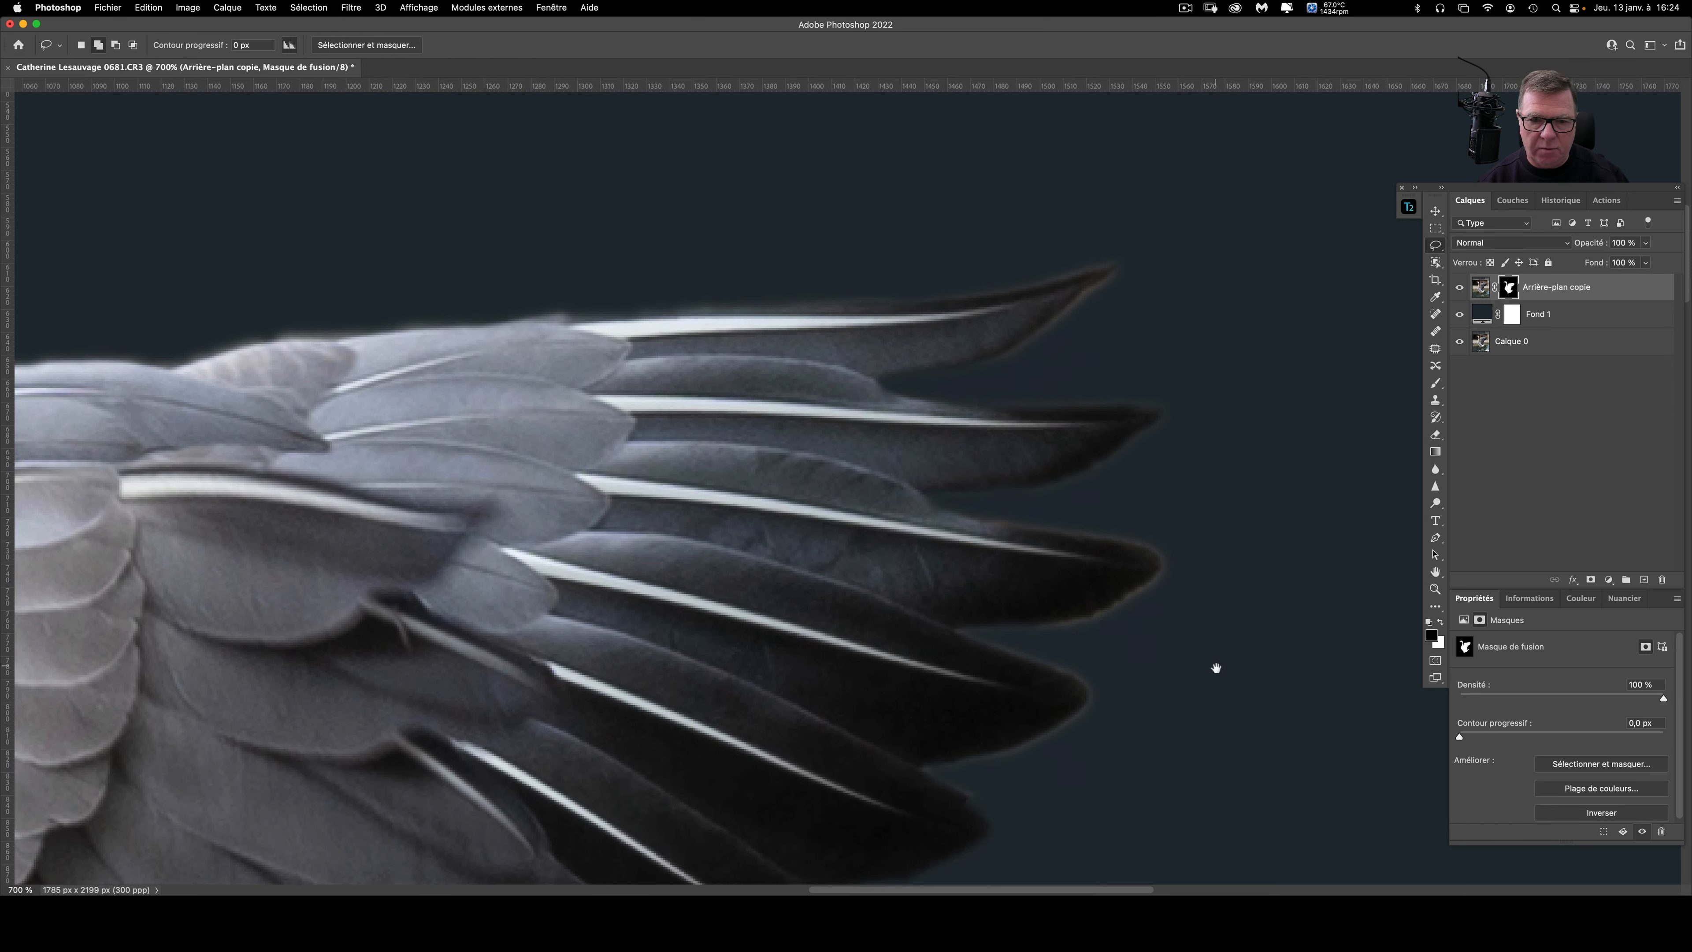
{"action": "scroll", "coordinate": [1217, 669], "scroll_direction": "left", "scroll_amount": 4}
{"action": "scroll", "coordinate": [1030, 670], "scroll_direction": "down", "scroll_amount": 3}
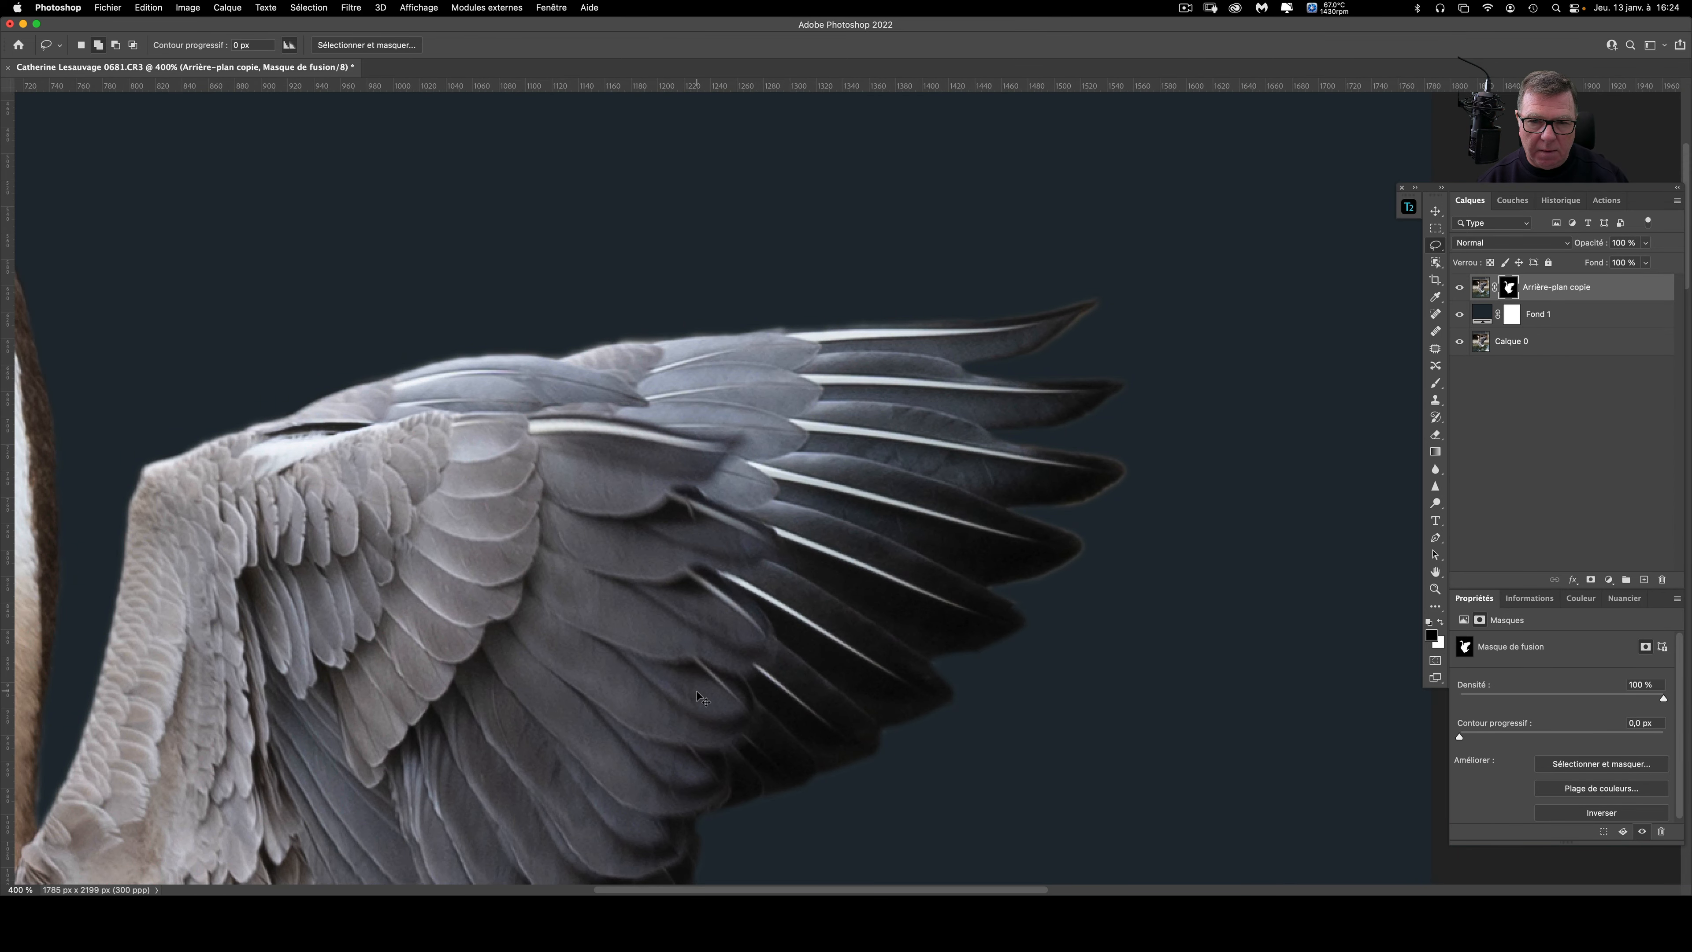
{"action": "scroll", "coordinate": [663, 663], "scroll_direction": "down", "scroll_amount": 10}
{"action": "scroll", "coordinate": [664, 663], "scroll_direction": "left", "scroll_amount": 5}
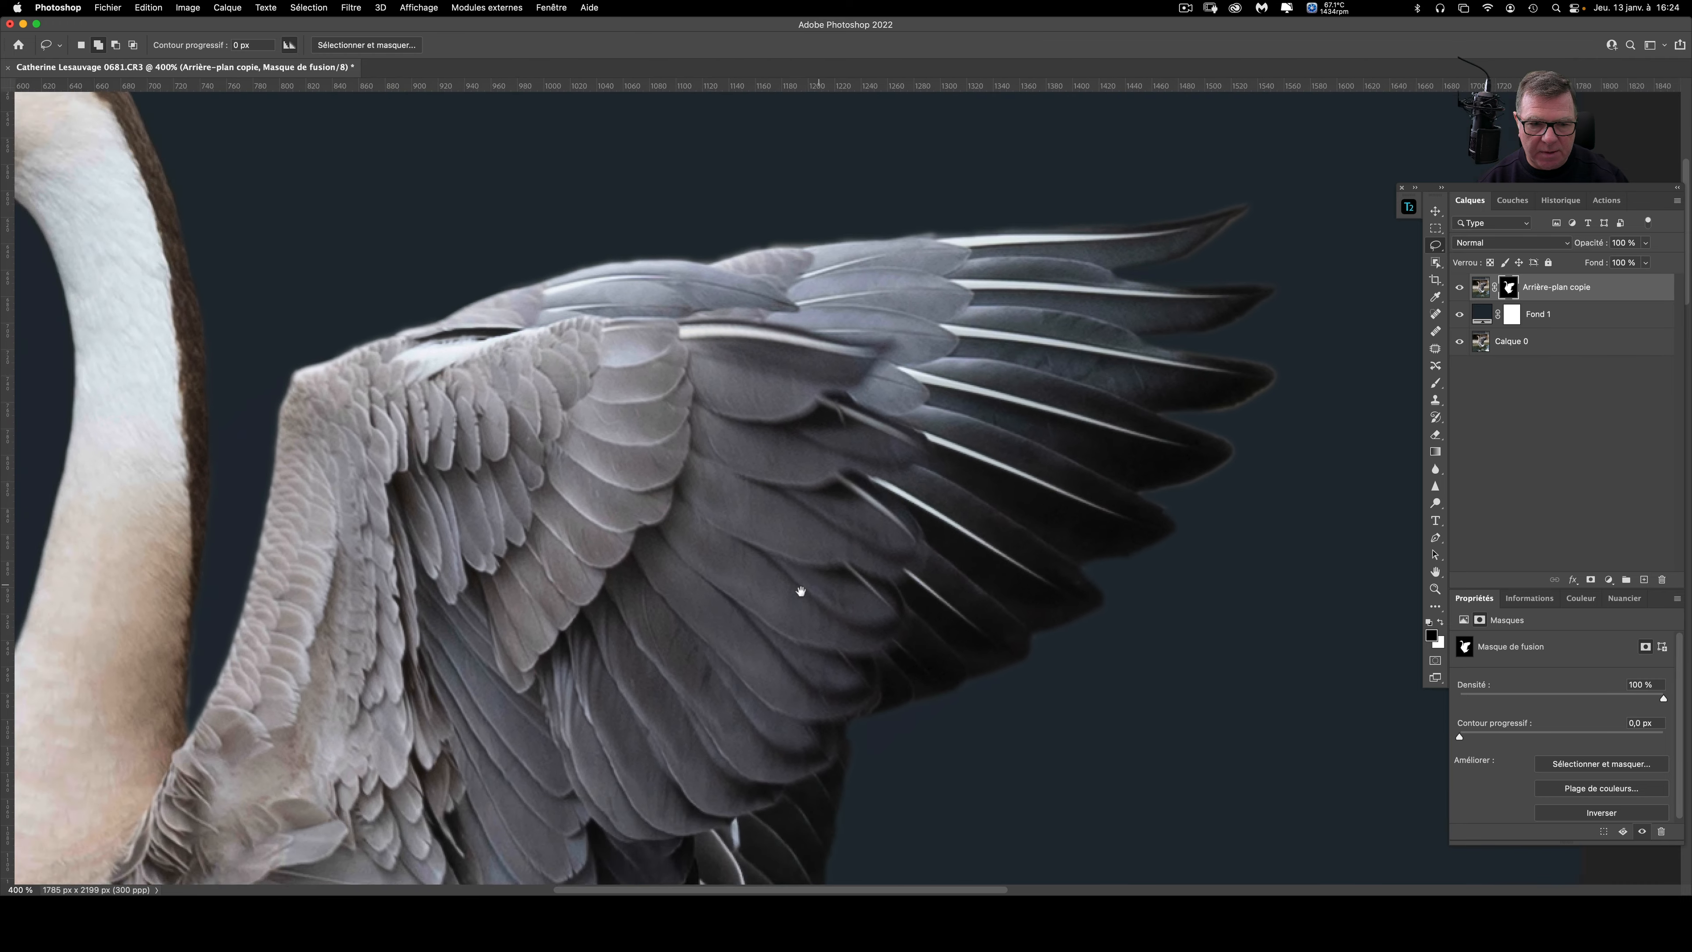
{"action": "scroll", "coordinate": [786, 546], "scroll_direction": "down", "scroll_amount": 10}
{"action": "scroll", "coordinate": [786, 546], "scroll_direction": "left", "scroll_amount": 2}
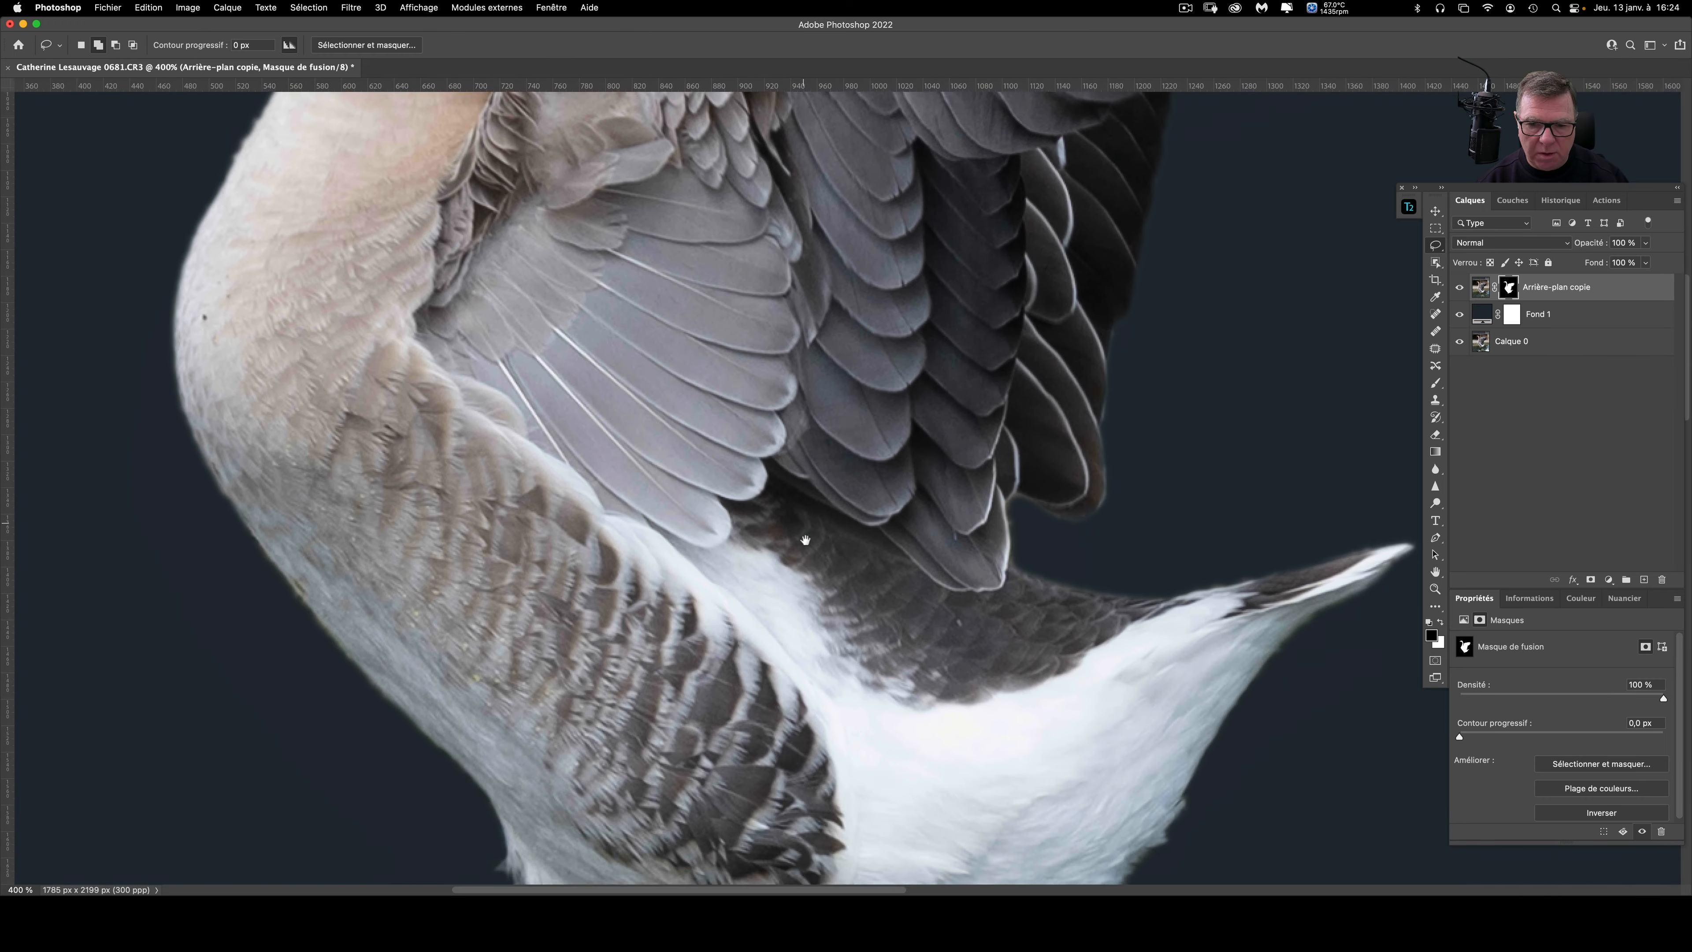
{"action": "scroll", "coordinate": [796, 617], "scroll_direction": "up", "scroll_amount": 5}
{"action": "scroll", "coordinate": [795, 616], "scroll_direction": "right", "scroll_amount": 2}
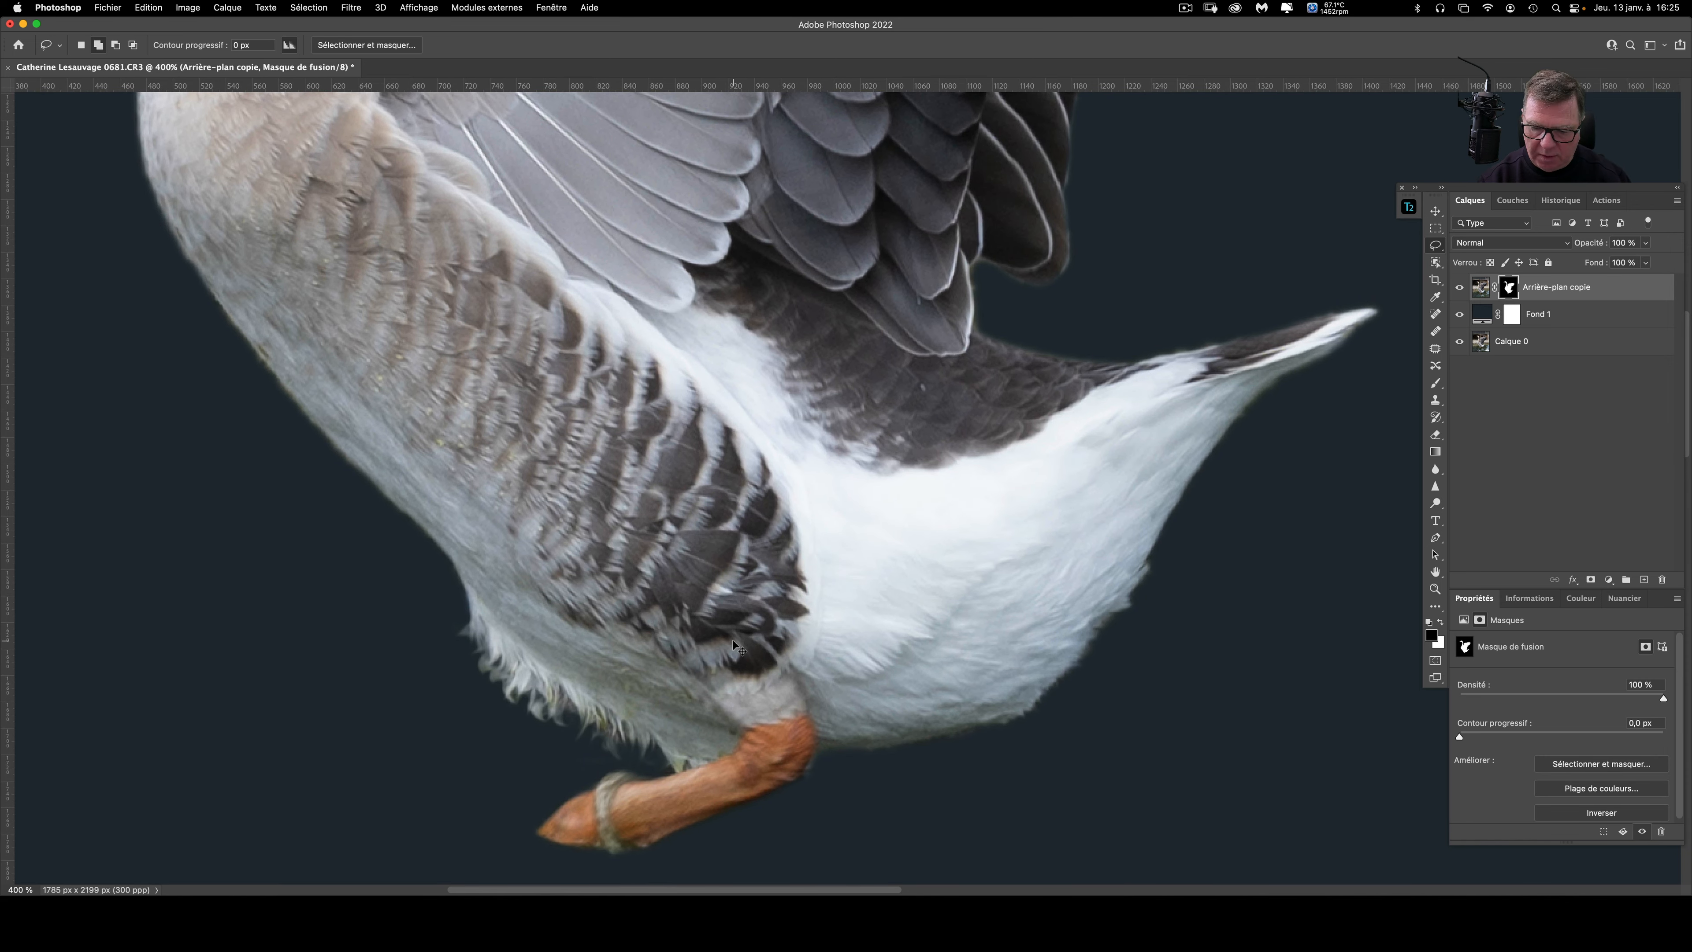
{"action": "key", "text": "super+1"}
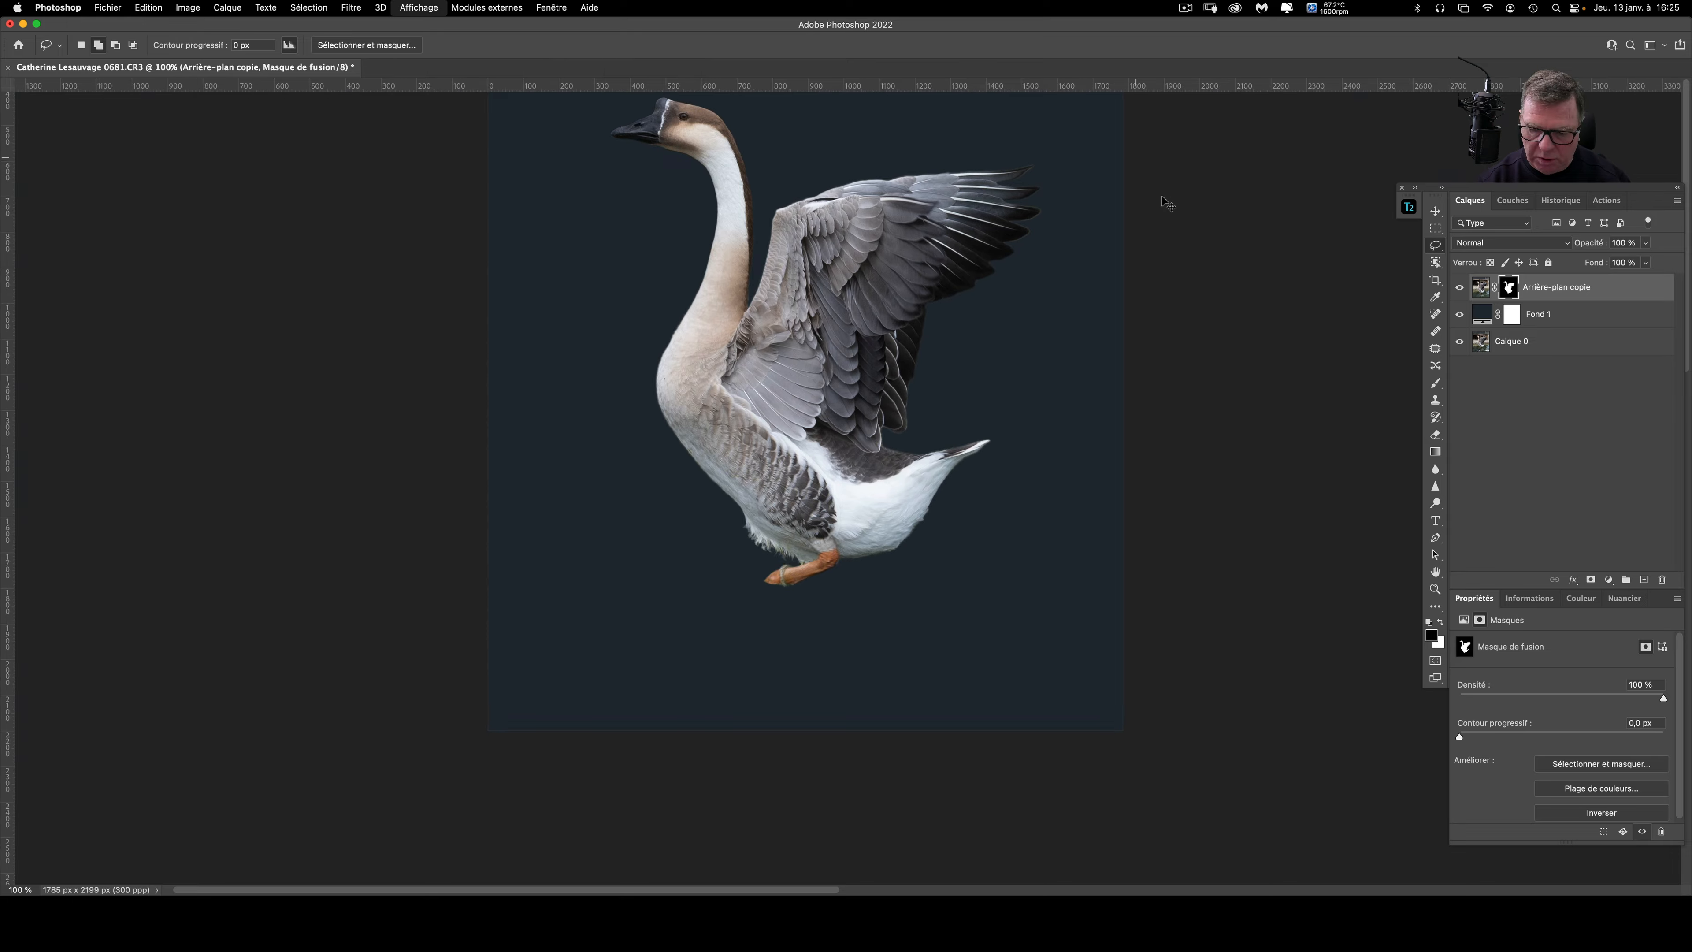
Step: Lasso around the tip of the third feather from the top and reapply the Minimum filter to the mask there
{"action": "key", "text": "super+plus"}
{"action": "key", "text": "super+plus"}
{"action": "left_click_drag", "start_coordinate": [1013, 447], "coordinate": [903, 653]}
{"action": "scroll", "coordinate": [903, 653], "scroll_direction": "up", "scroll_amount": 10}
{"action": "scroll", "coordinate": [904, 654], "scroll_direction": "right", "scroll_amount": 5}
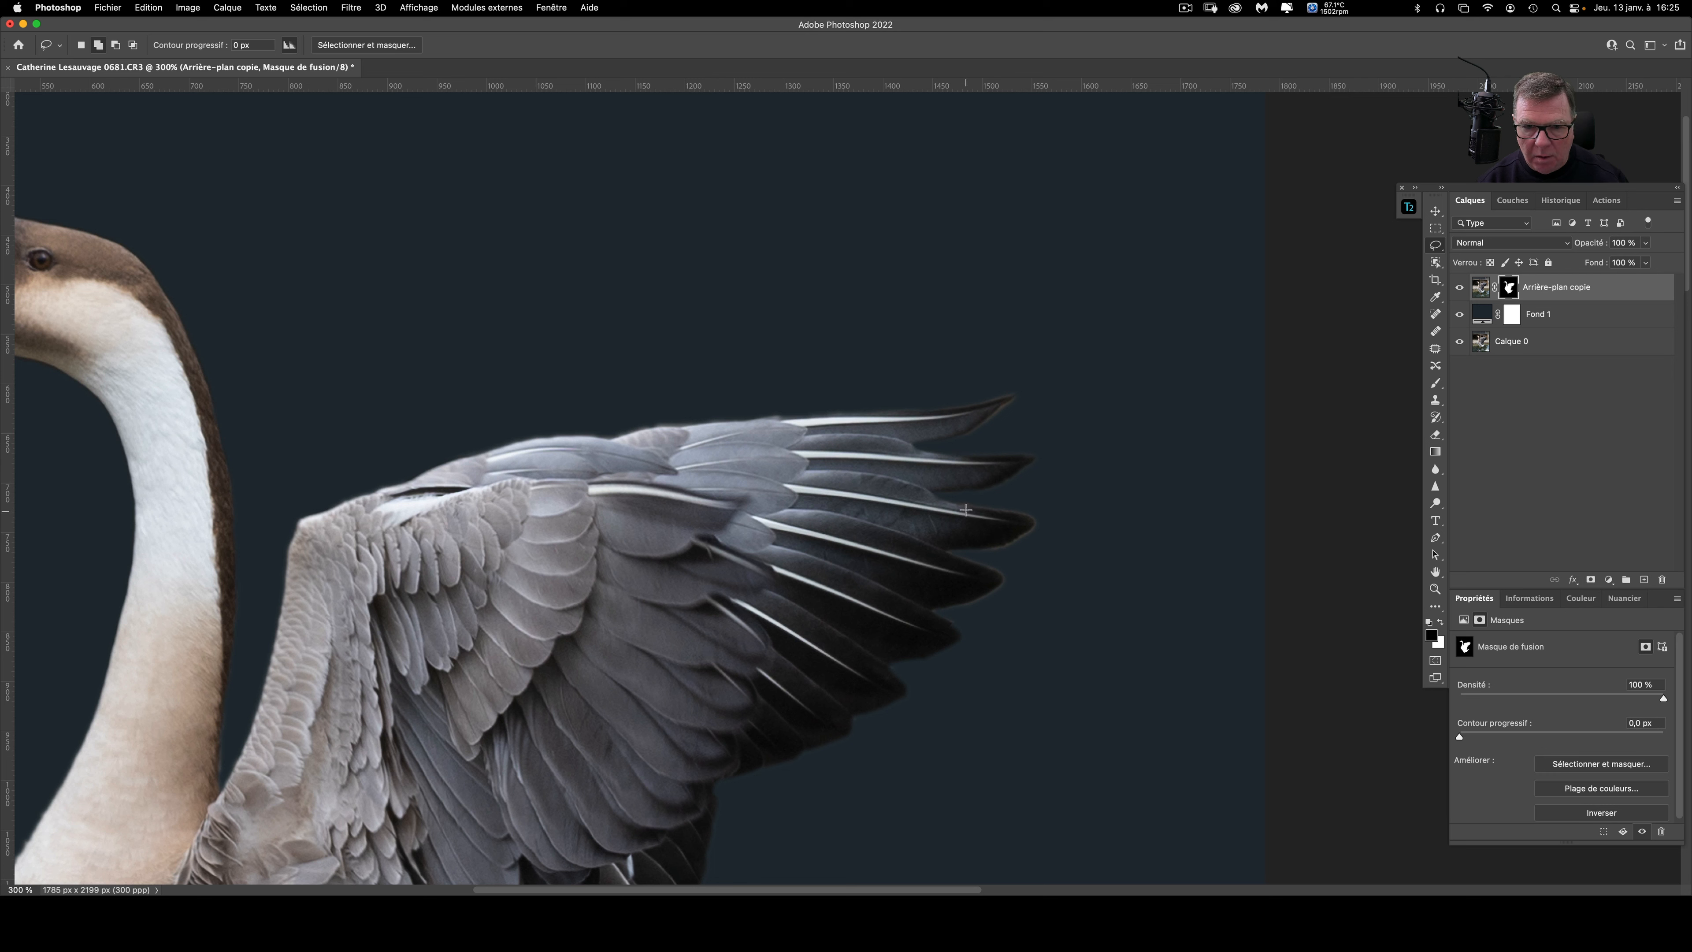
{"action": "mouse_move", "coordinate": [967, 547]}
{"action": "left_mouse_down"}
{"action": "mouse_move", "coordinate": [989, 557]}
{"action": "mouse_move", "coordinate": [1049, 527]}
{"action": "mouse_move", "coordinate": [1006, 497]}
{"action": "mouse_move", "coordinate": [970, 508]}
{"action": "mouse_move", "coordinate": [1019, 518]}
{"action": "mouse_move", "coordinate": [971, 546]}
{"action": "left_mouse_up"}
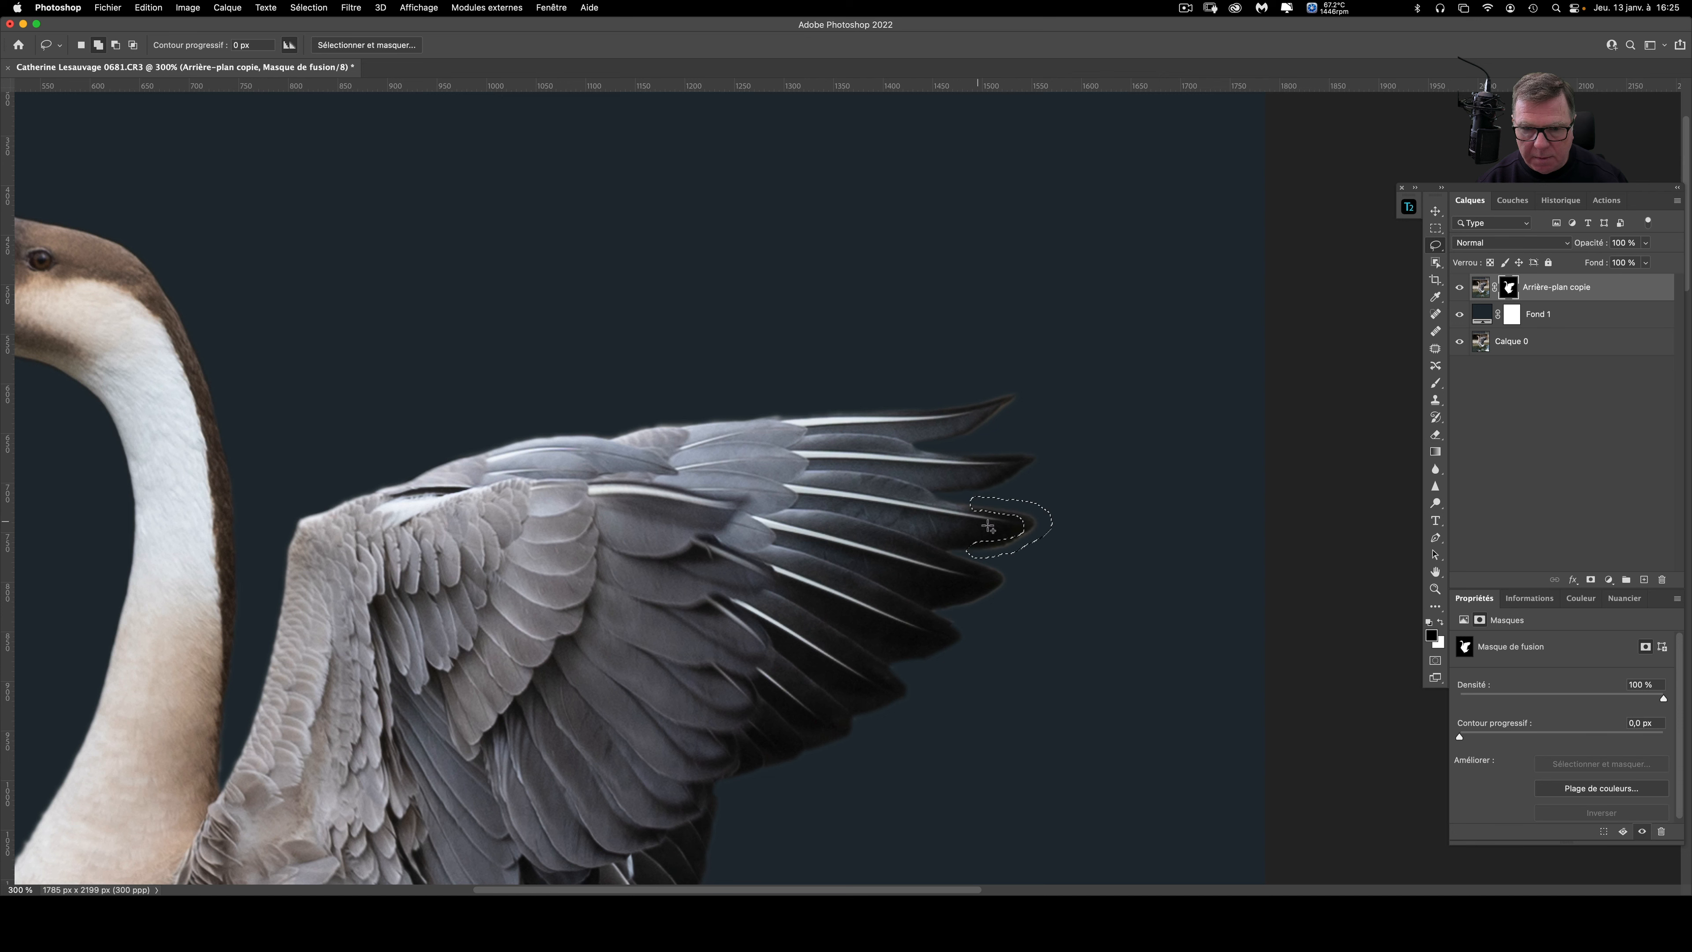
{"action": "left_click", "coordinate": [351, 7]}
{"action": "left_click", "coordinate": [362, 27]}
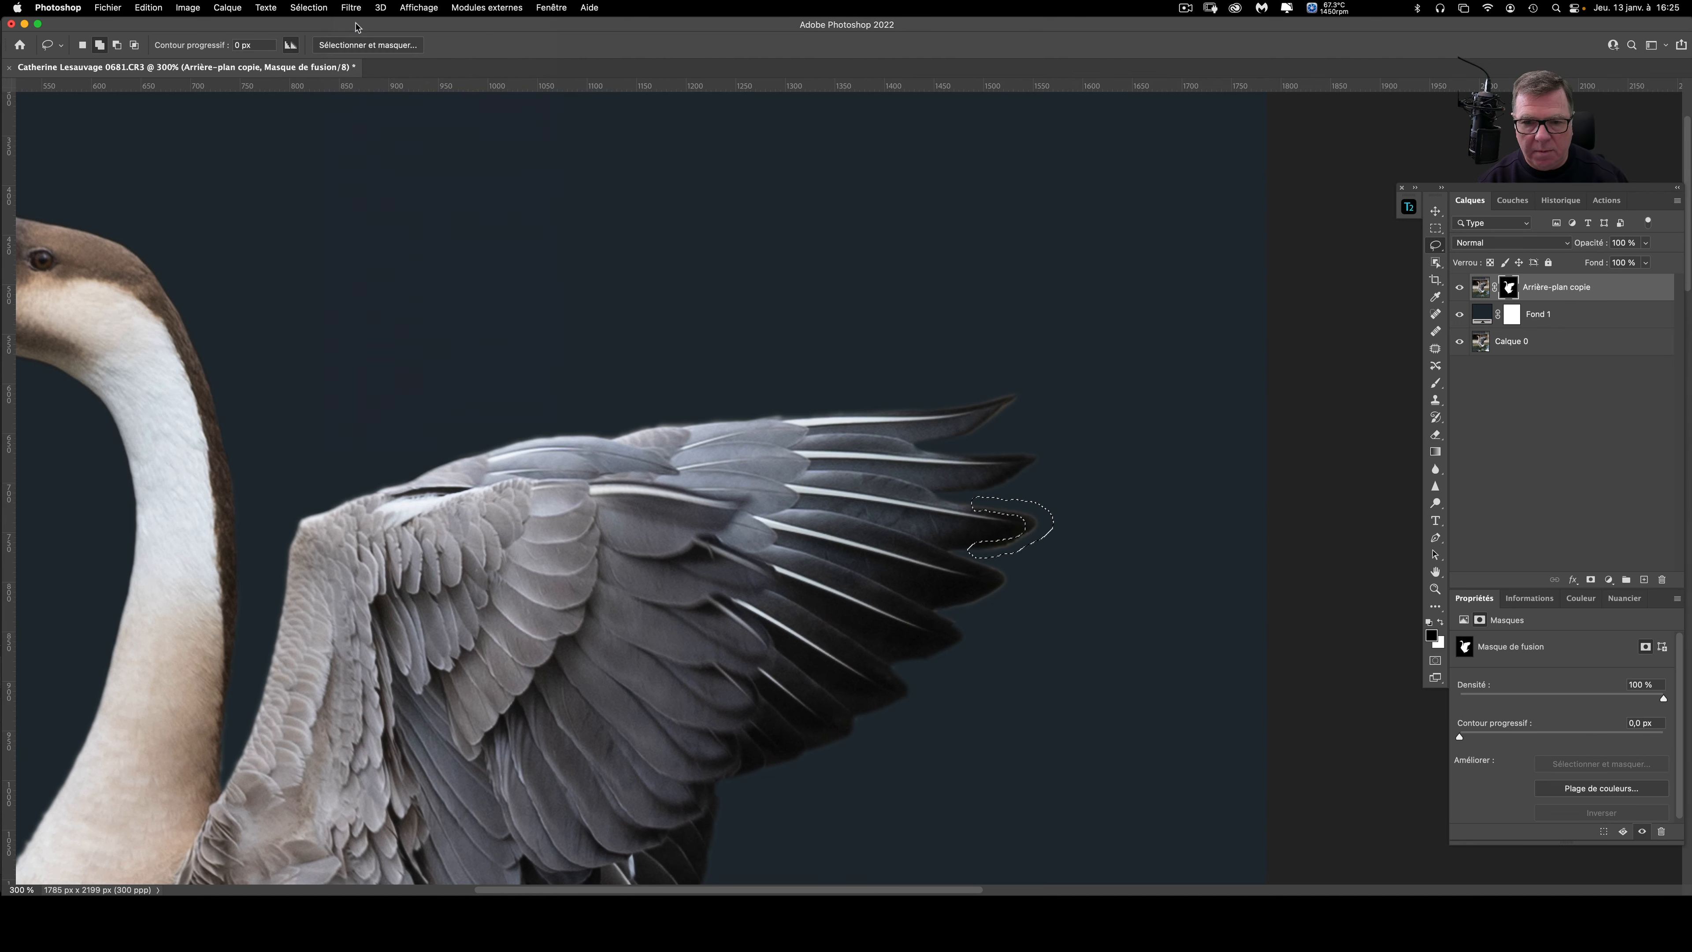
Step: Deselect the third feather tip and check the whole goose against the dark background
{"action": "key", "text": "super+d"}
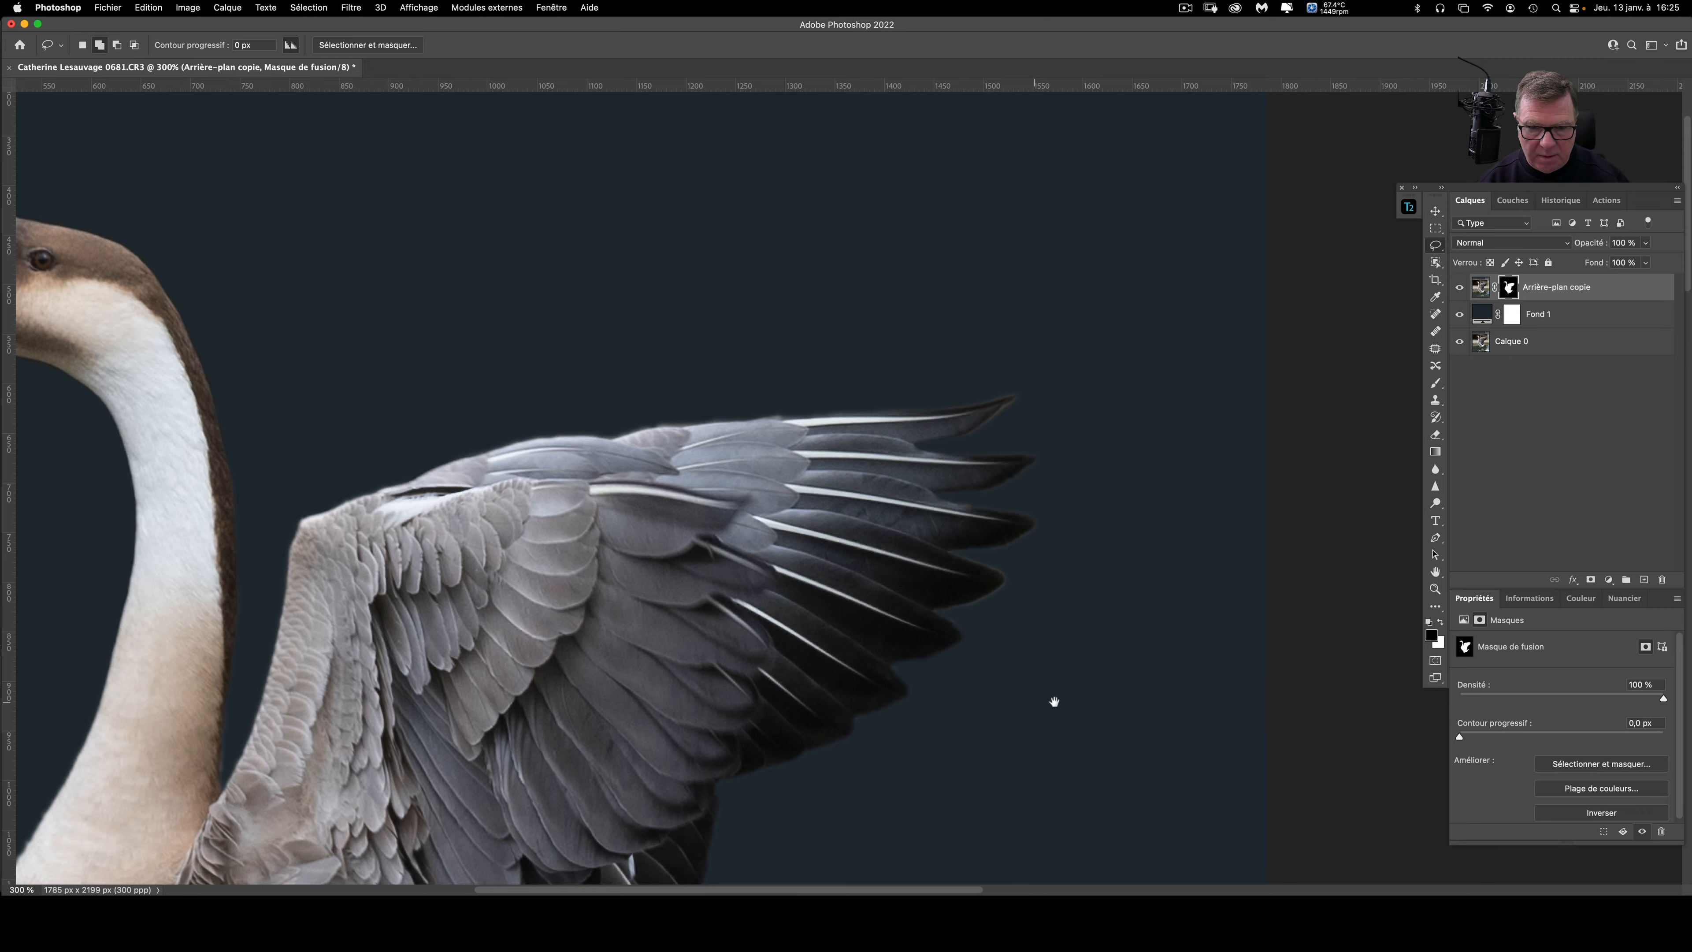
{"action": "scroll", "coordinate": [1133, 631], "scroll_direction": "down", "scroll_amount": 3}
{"action": "scroll", "coordinate": [1133, 631], "scroll_direction": "left", "scroll_amount": 2}
{"action": "key", "text": "super+minus"}
{"action": "key", "text": "super+minus"}
{"action": "key", "text": "super+minus"}
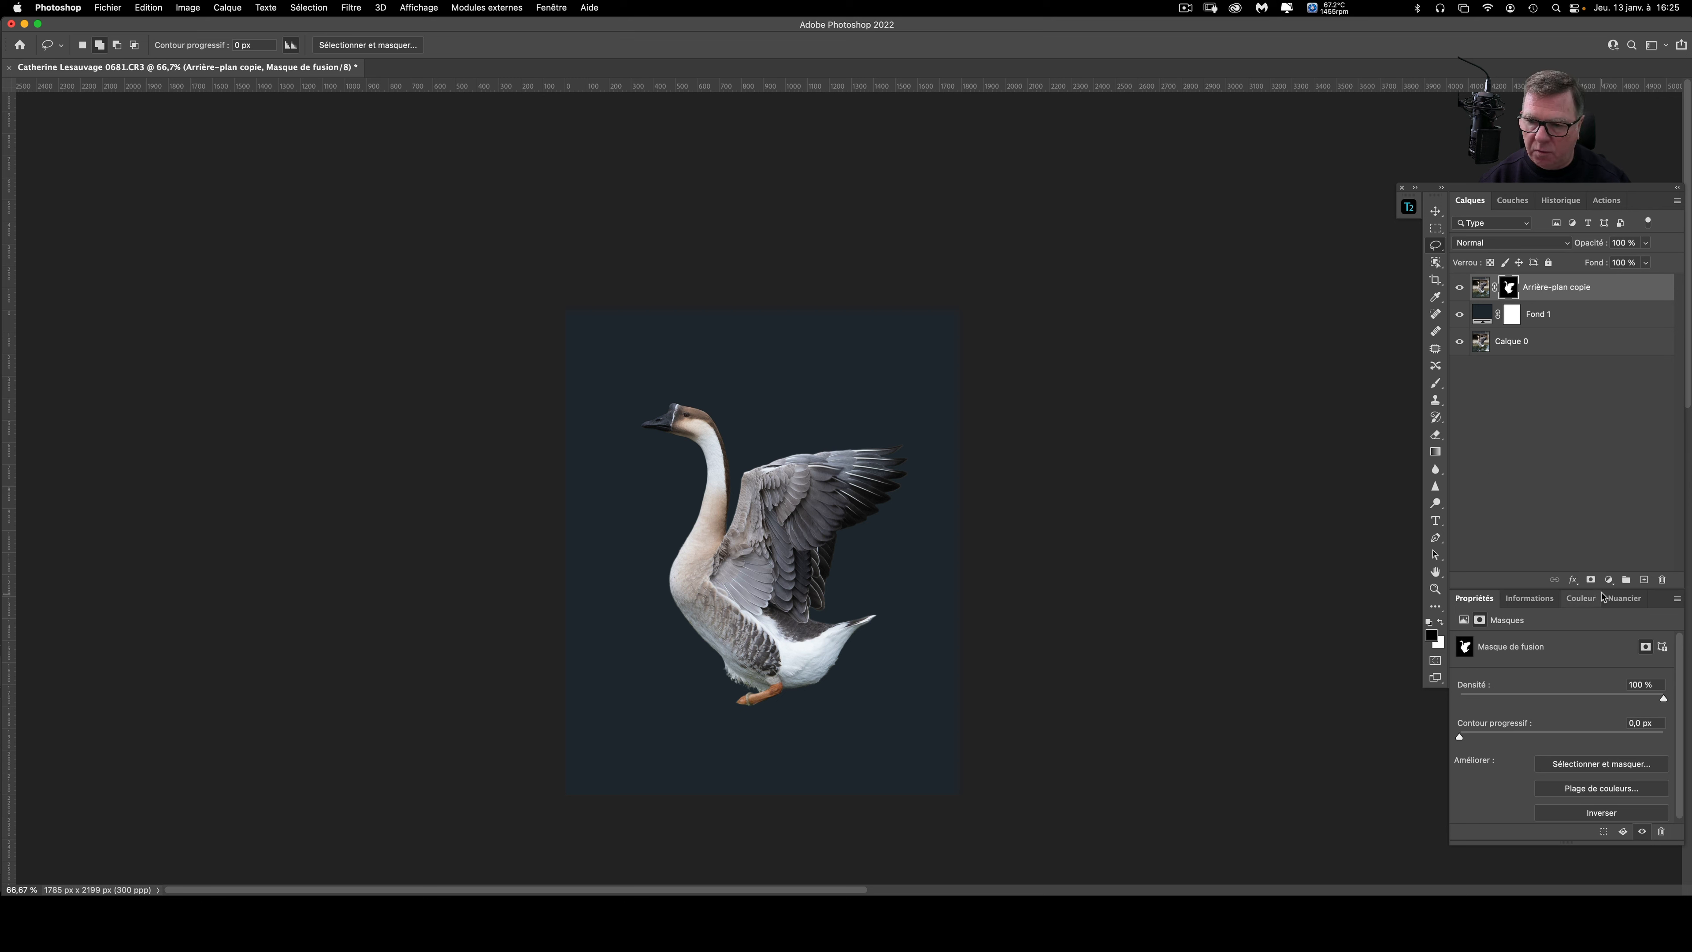
Step: Add a linear gradient fill layer on top using the NOIR BLANC SIMPLE preset, at 90° and reversed
{"action": "left_click", "coordinate": [1609, 580]}
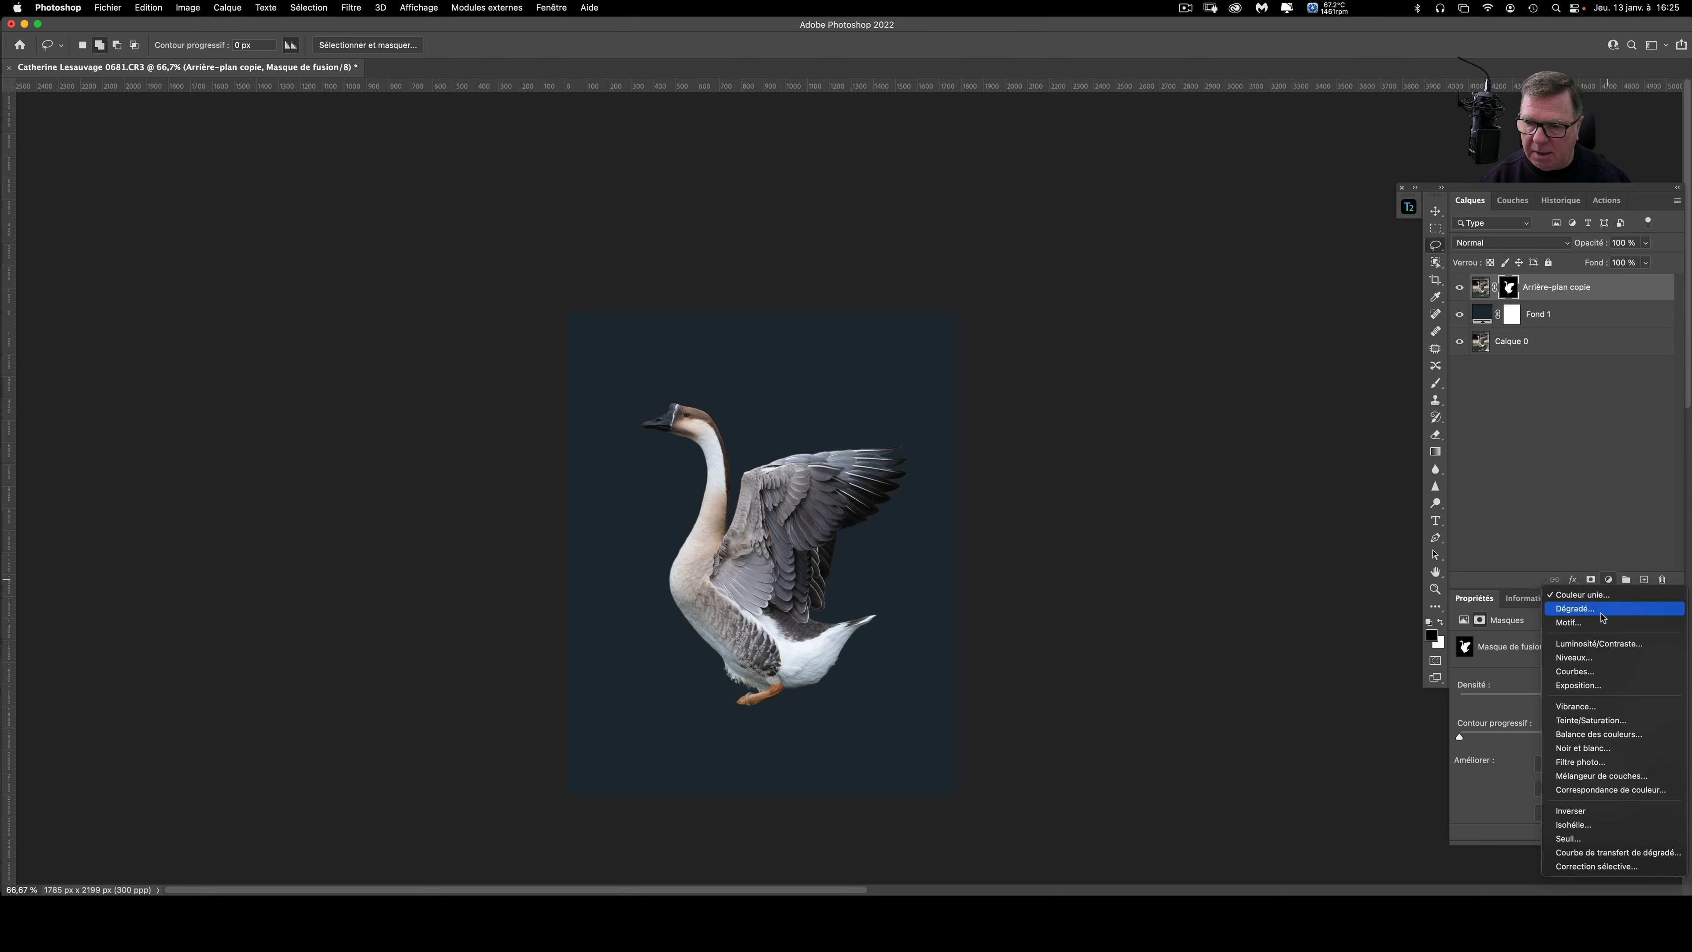
{"action": "left_click", "coordinate": [1605, 609]}
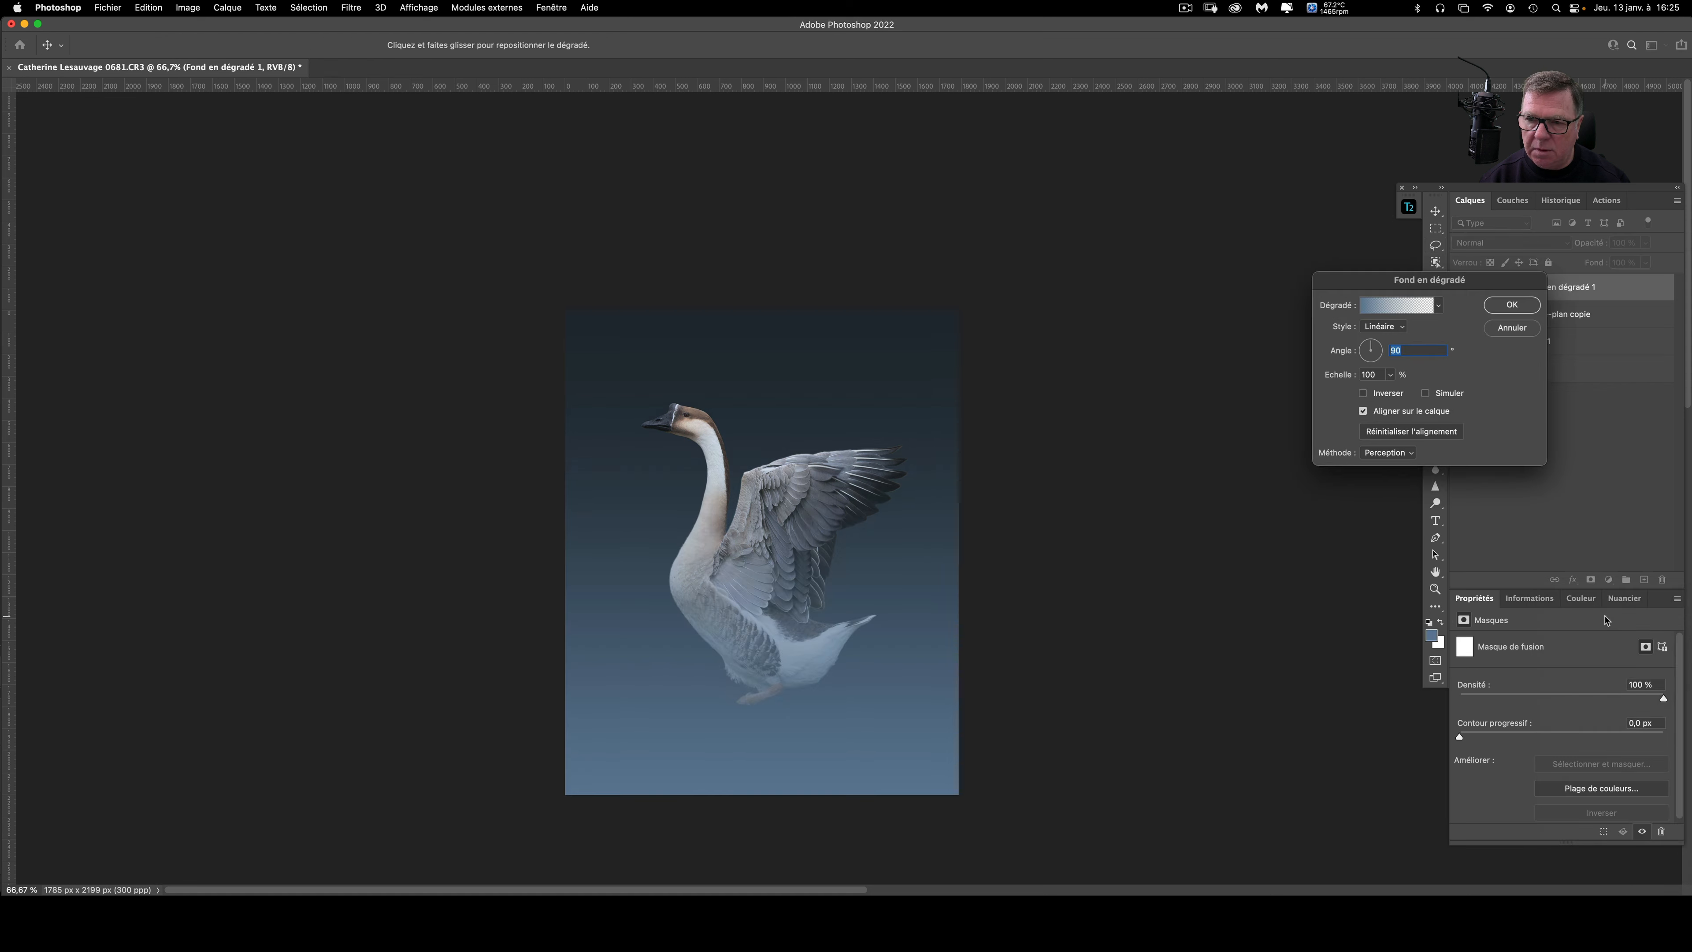
{"action": "left_click", "coordinate": [1393, 308]}
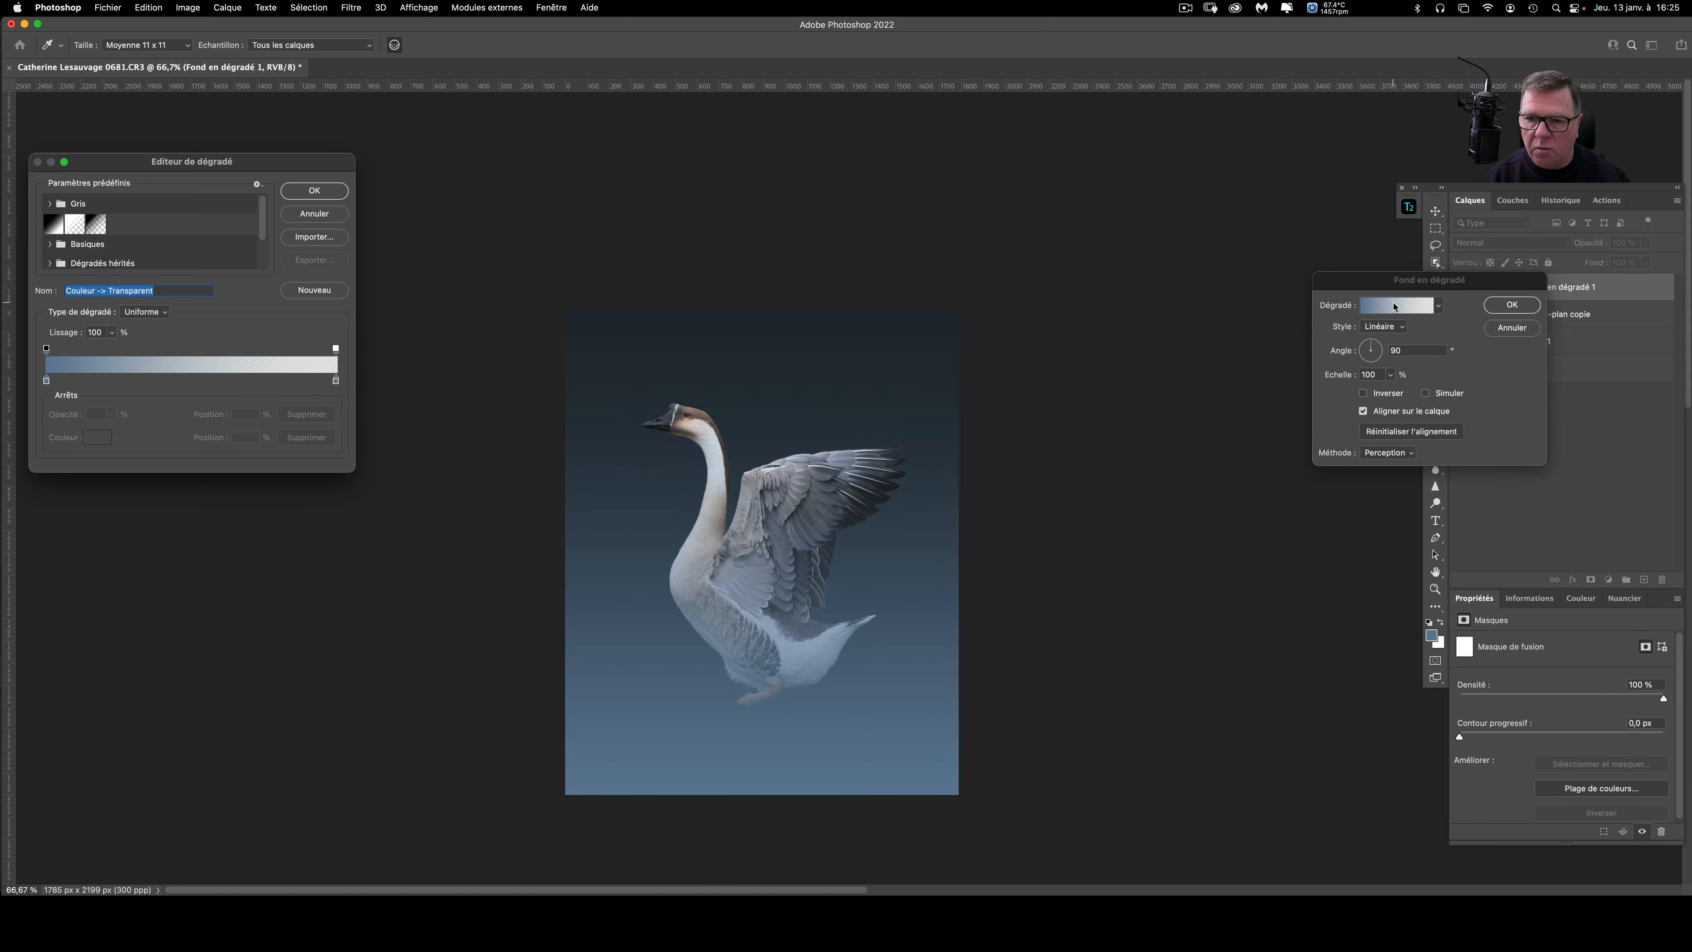
{"action": "left_click", "coordinate": [51, 230]}
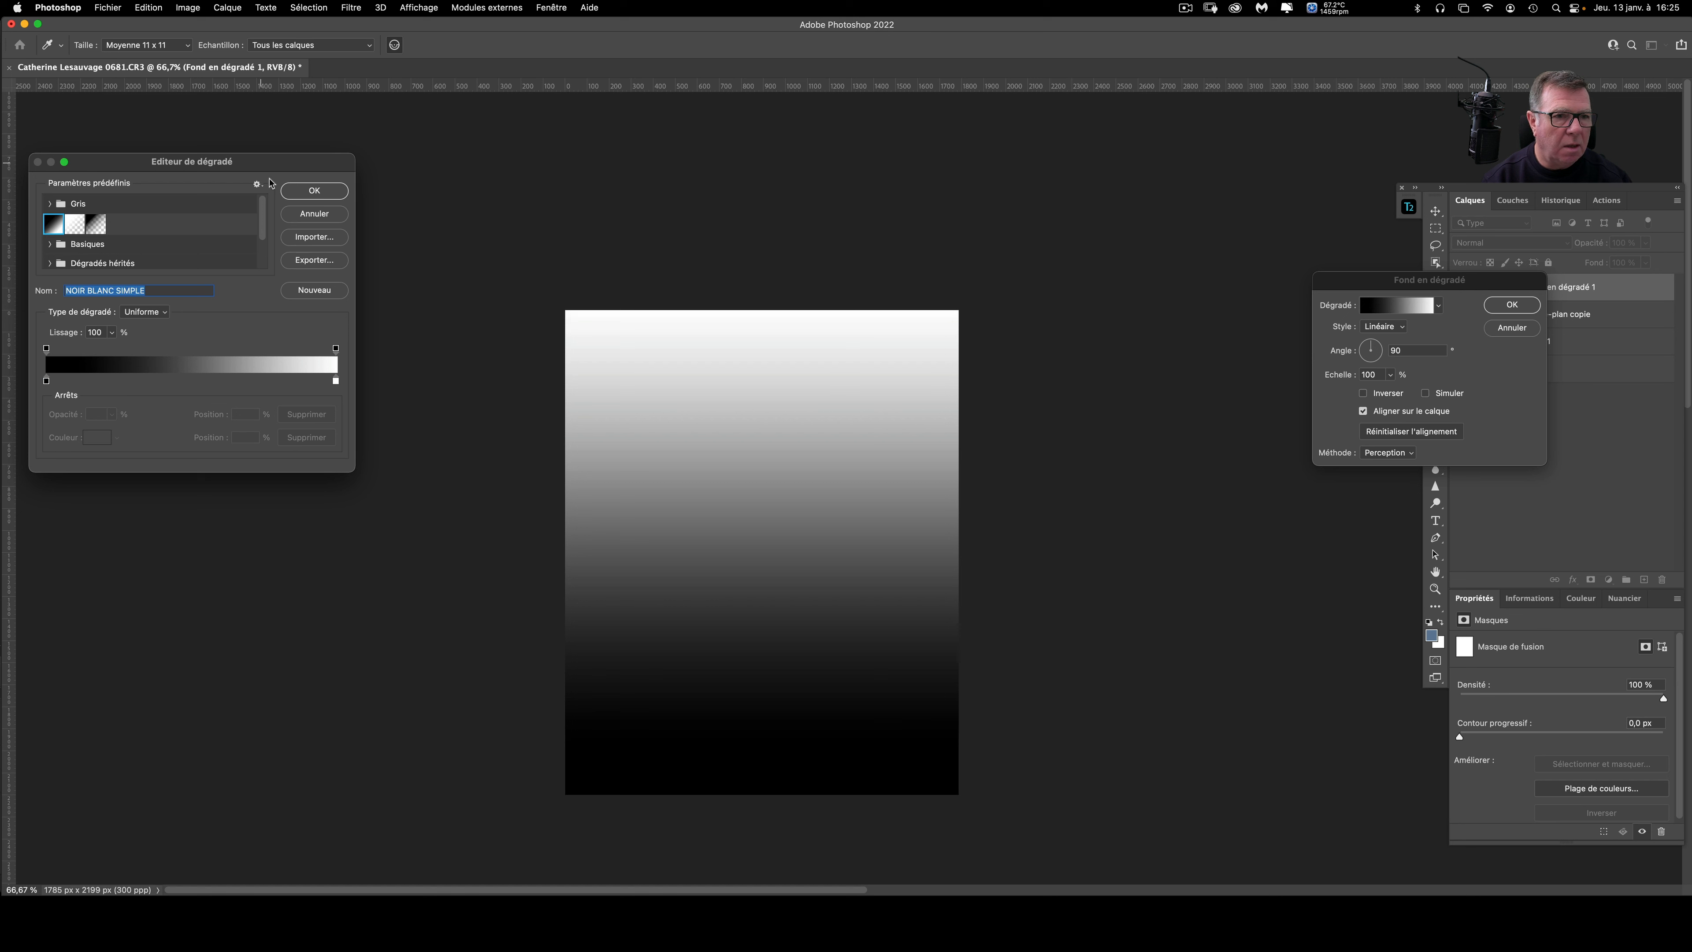
{"action": "left_click", "coordinate": [314, 191]}
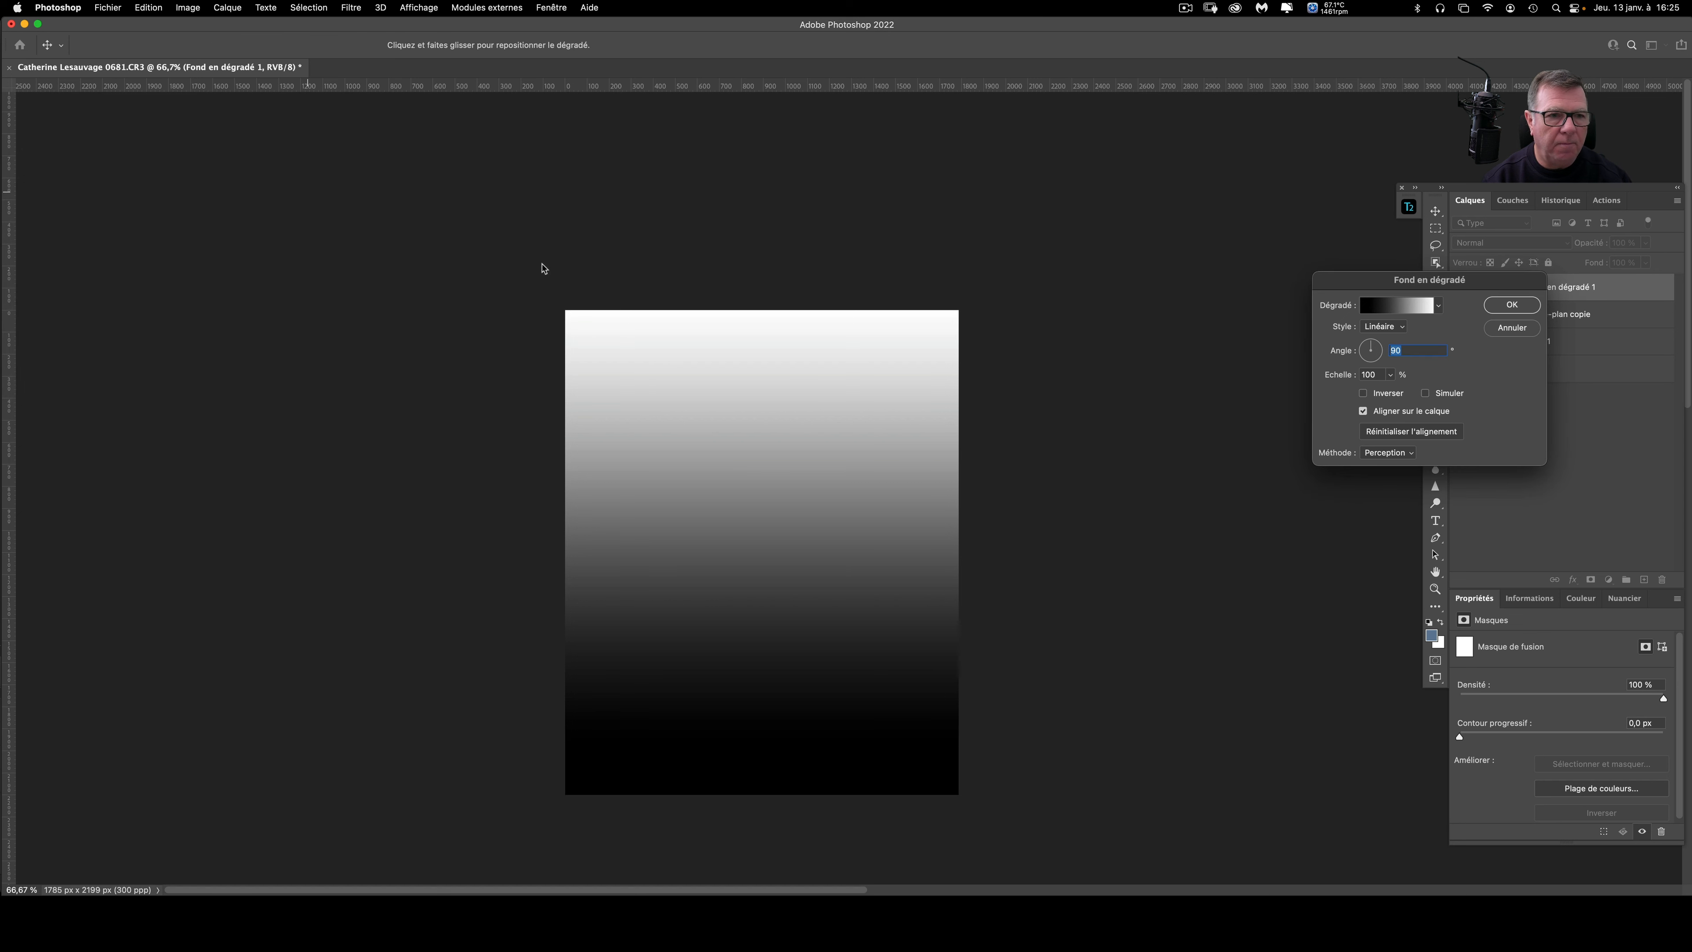
{"action": "left_click", "coordinate": [1364, 394]}
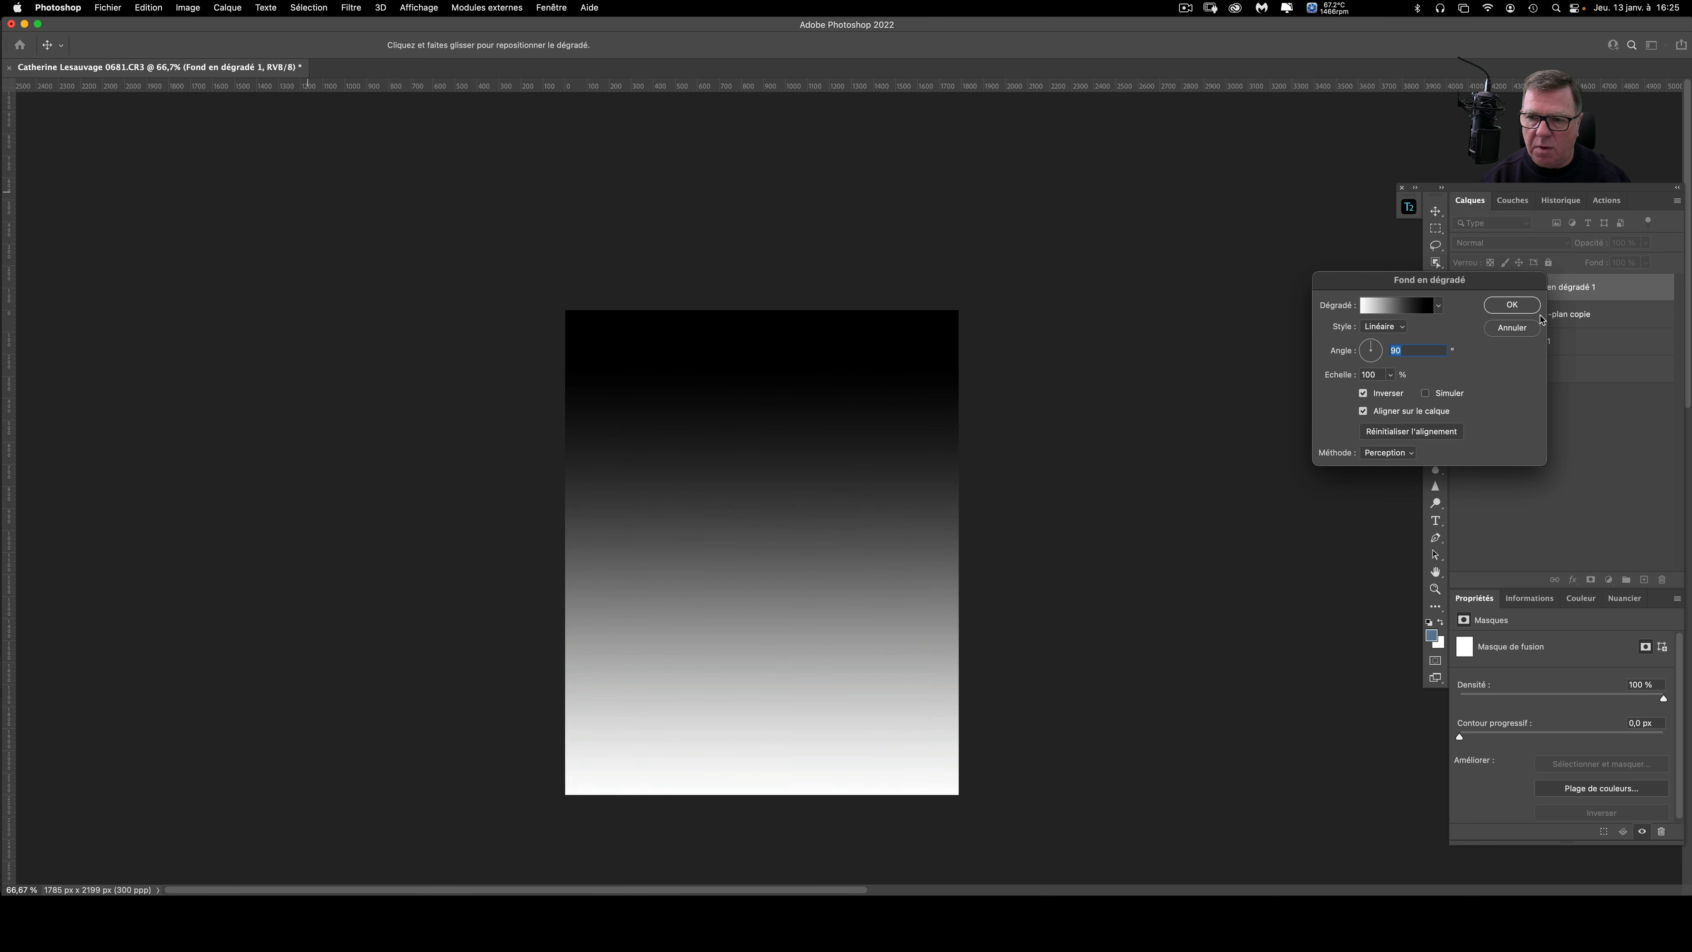
{"action": "left_click", "coordinate": [1516, 308]}
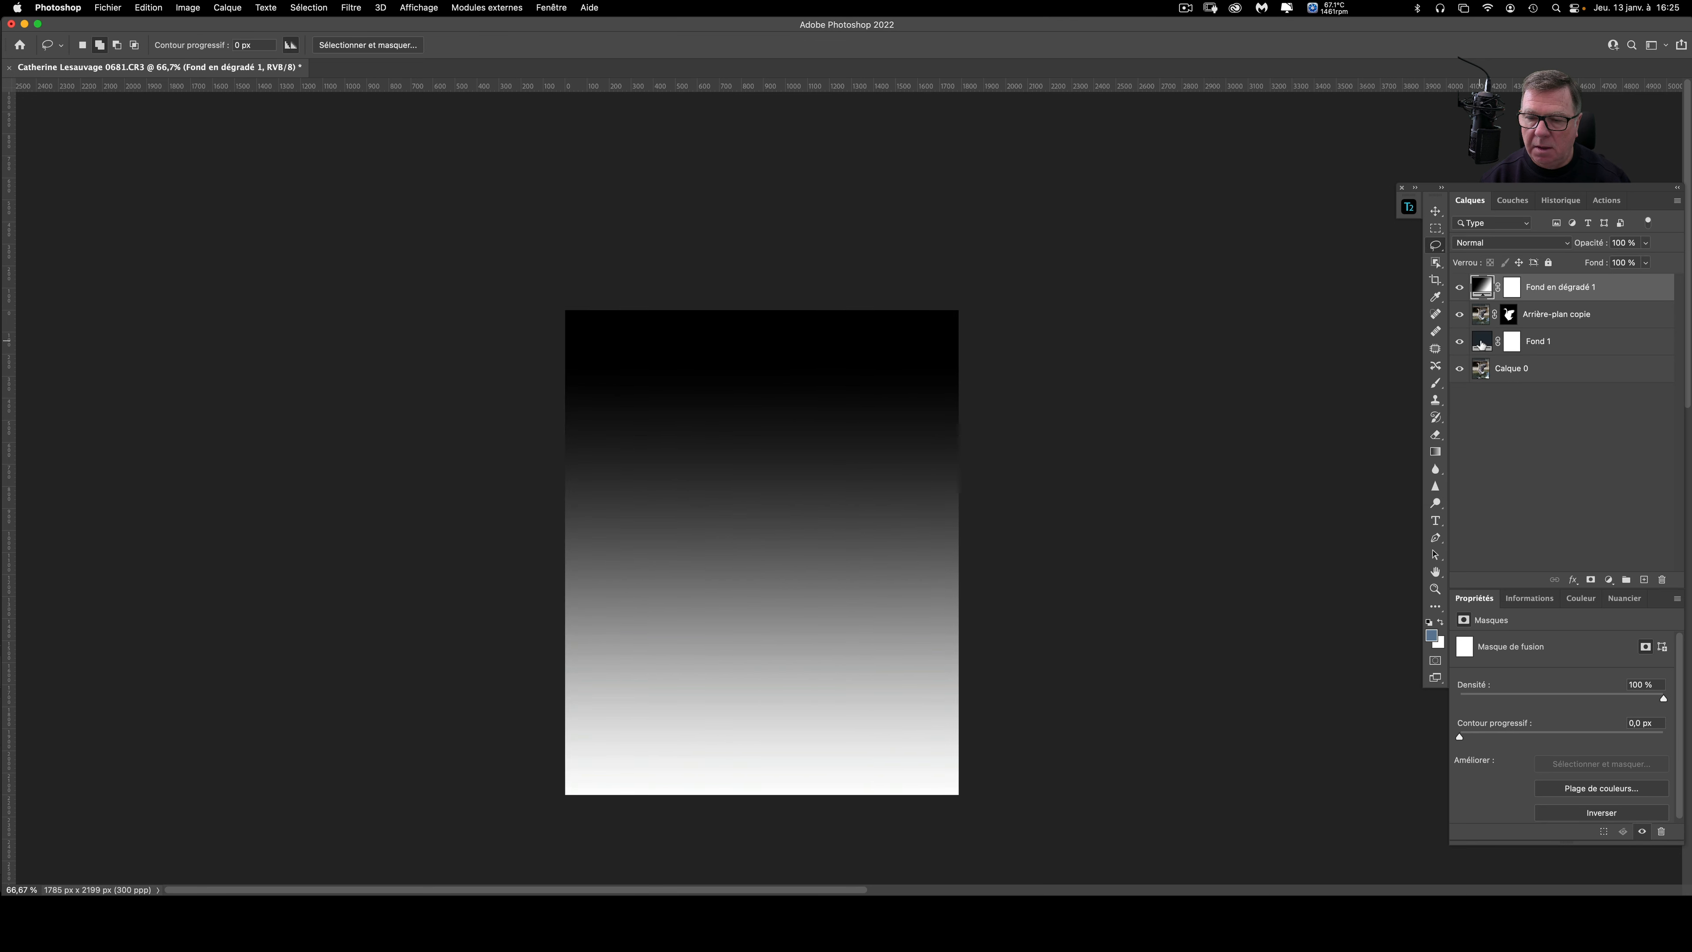
Step: Hide the gradient fill layer and target the layer mask of Arrière-plan copie
{"action": "left_click", "coordinate": [1482, 320]}
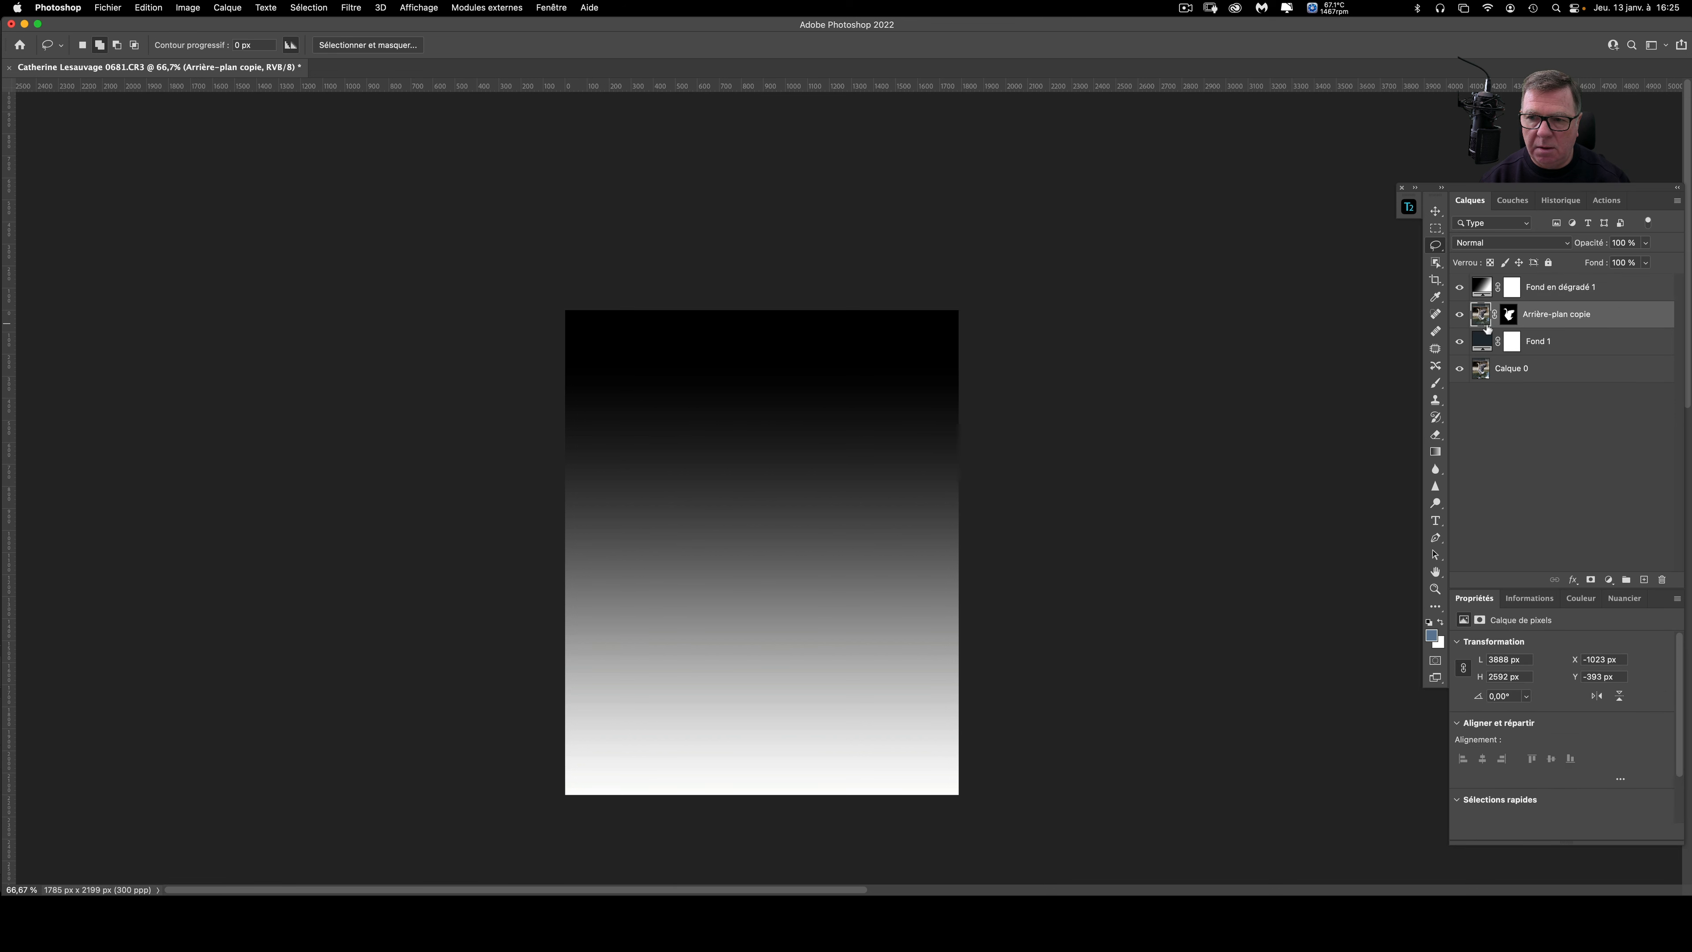
{"action": "left_click", "coordinate": [1459, 287]}
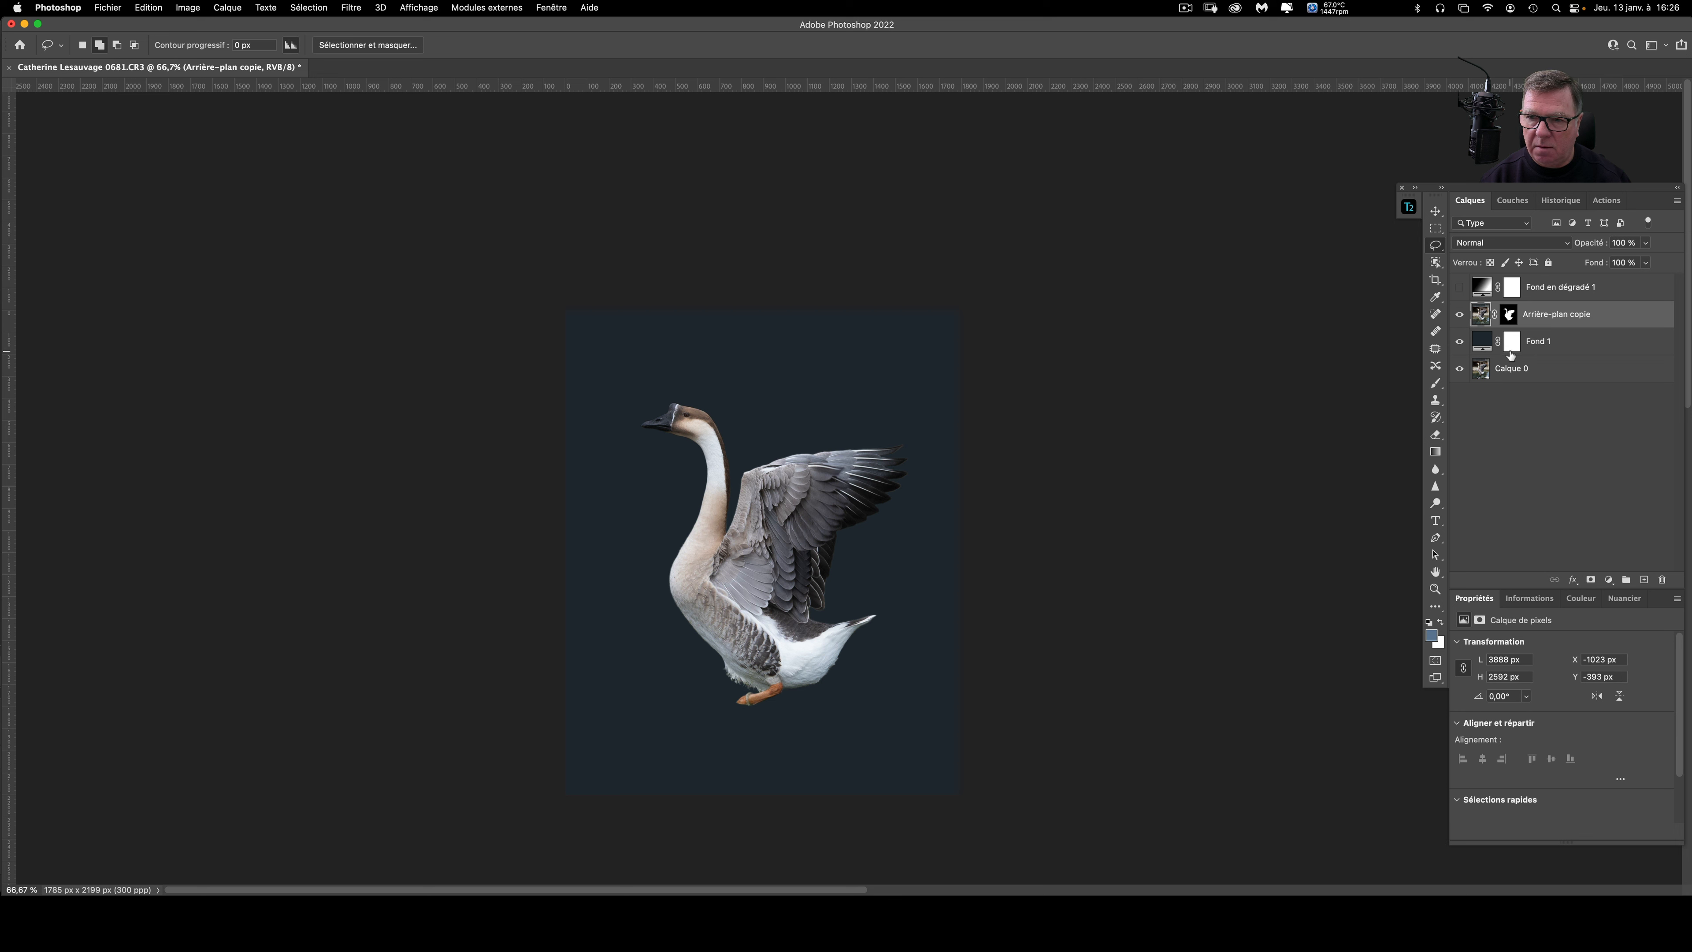
{"action": "left_click_drag", "start_coordinate": [1483, 374], "coordinate": [1481, 373]}
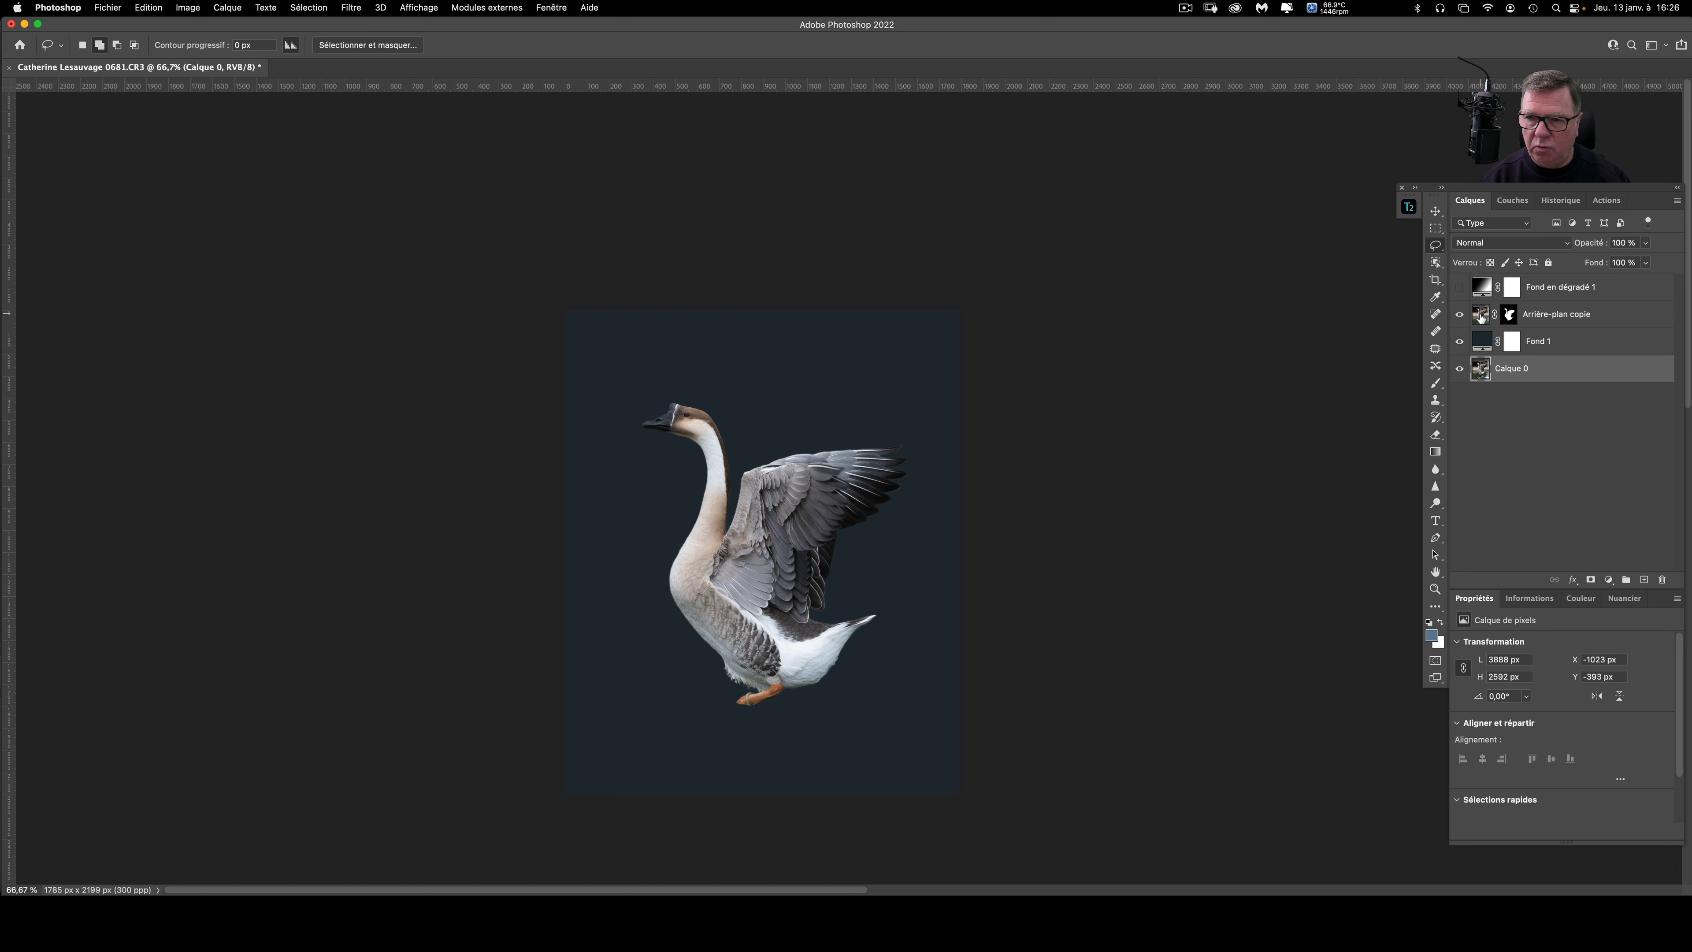
{"action": "left_click", "coordinate": [1510, 316]}
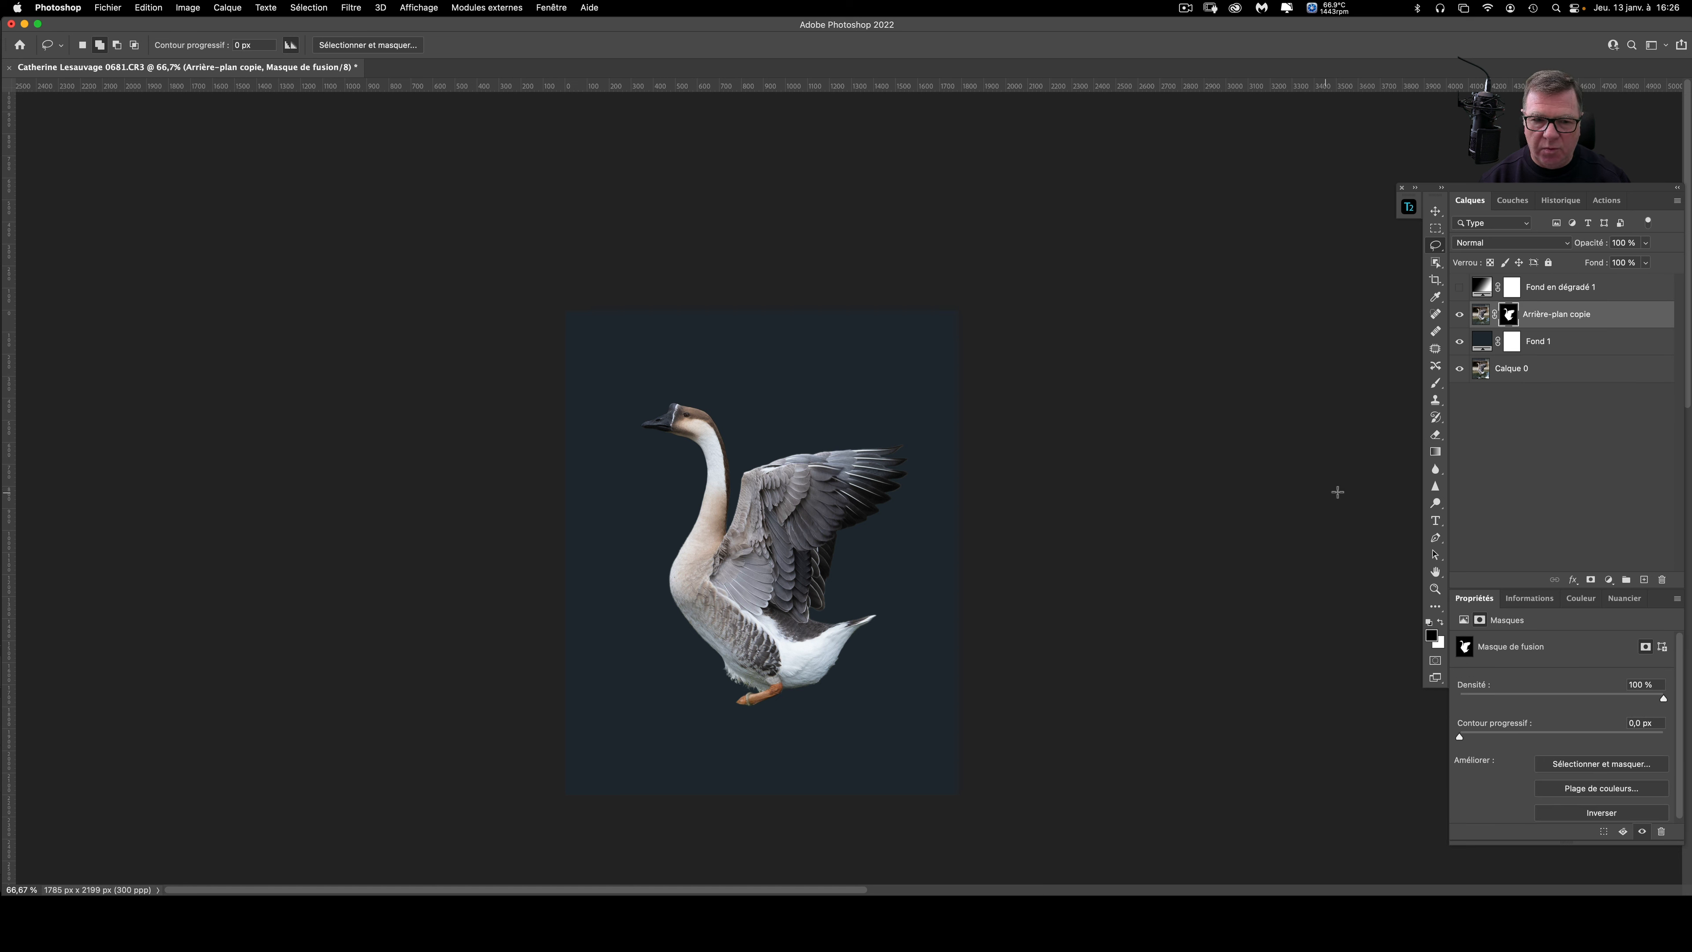
Step: Paint white on the mask along the image's lower part with a 1922 px soft brush to reveal the water under the goose
{"action": "left_click", "coordinate": [1436, 383]}
{"action": "key", "text": "super+minus"}
{"action": "key", "text": "super+minus"}
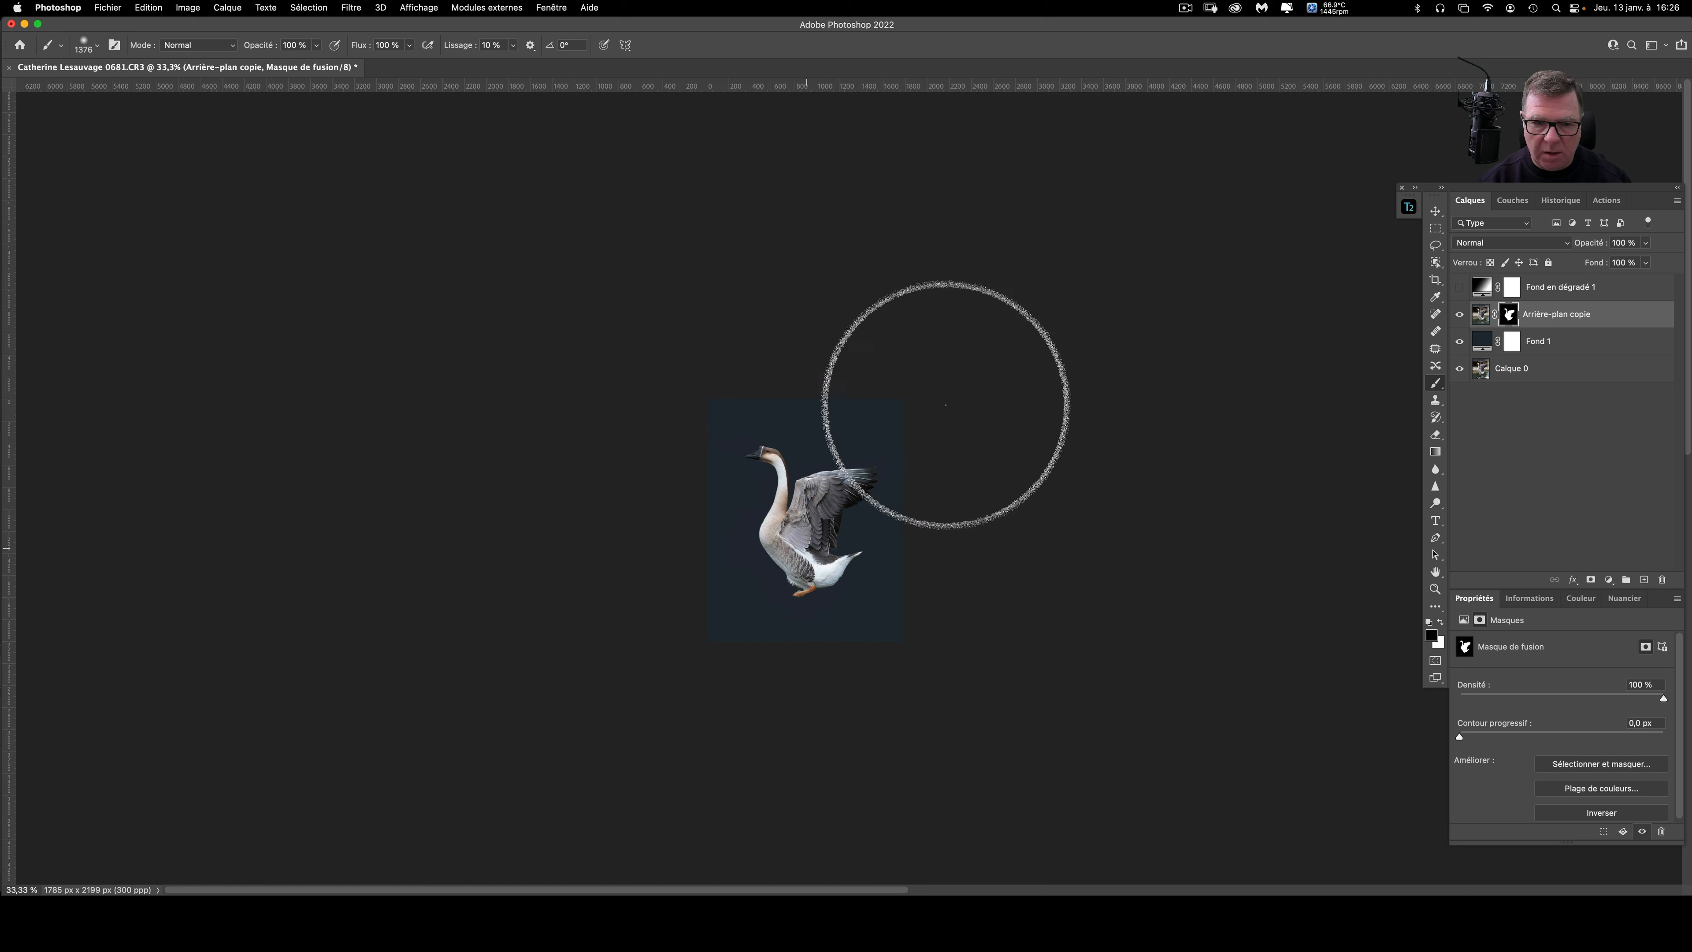
{"action": "right_click", "coordinate": [811, 735]}
{"action": "right_click", "coordinate": [789, 691]}
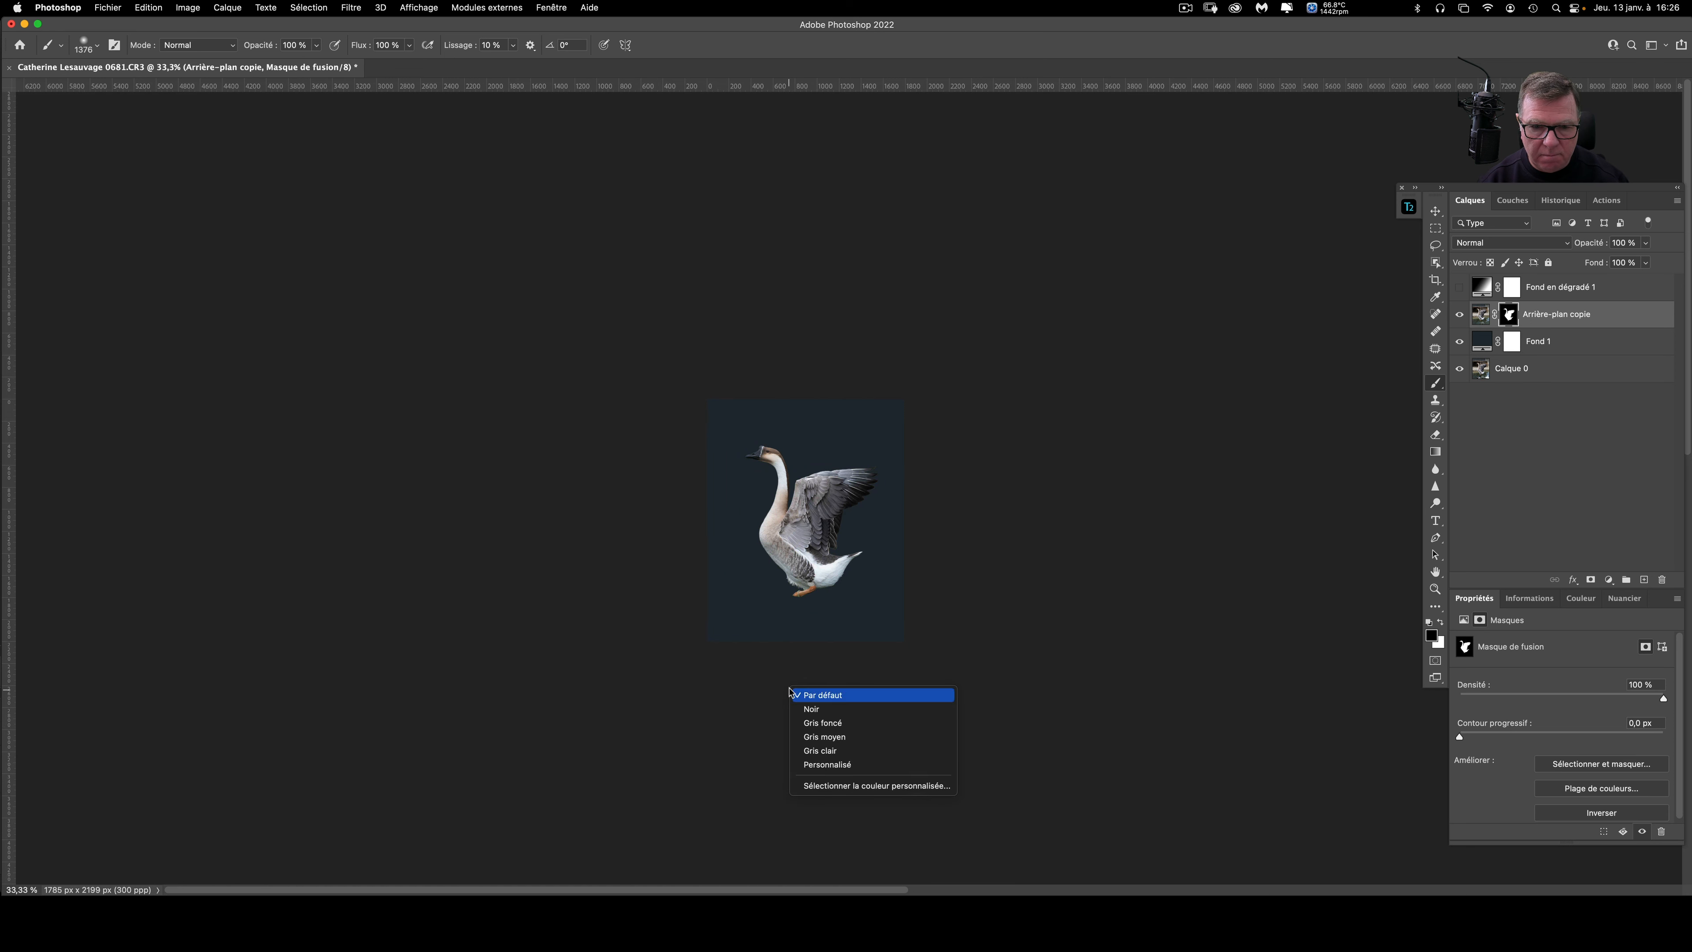
{"action": "left_click", "coordinate": [789, 691]}
{"action": "mouse_move", "coordinate": [805, 616]}
{"action": "left_mouse_down"}
{"action": "mouse_move", "coordinate": [877, 598]}
{"action": "mouse_move", "coordinate": [863, 598]}
{"action": "left_mouse_up"}
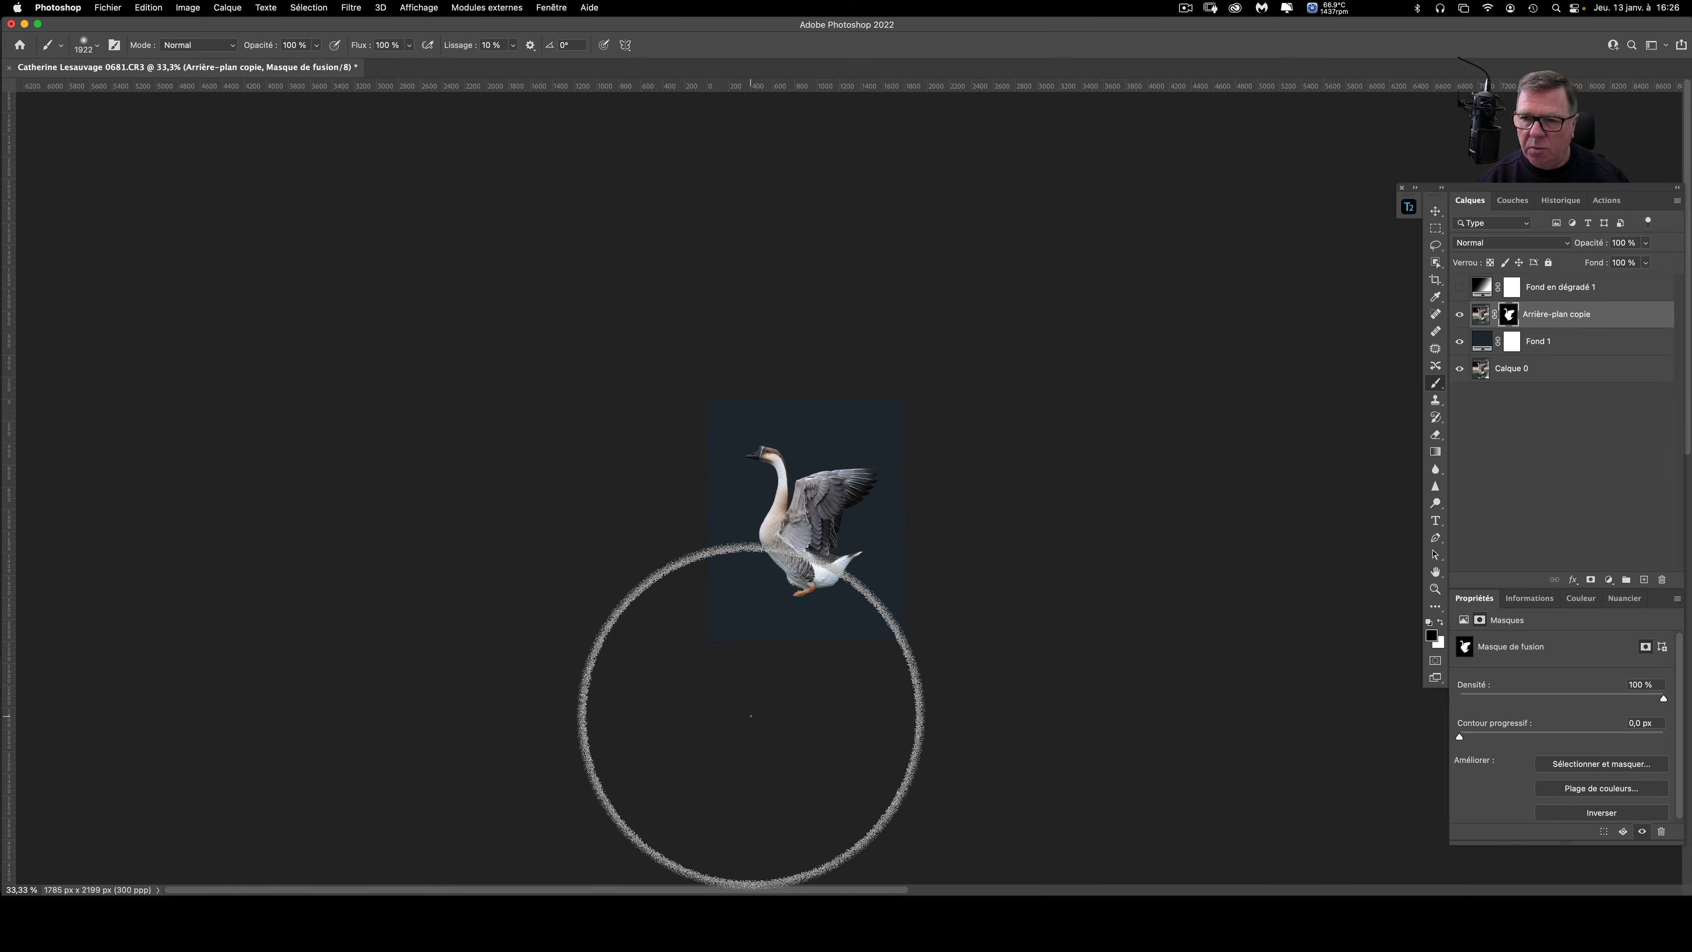
{"action": "key", "text": "x"}
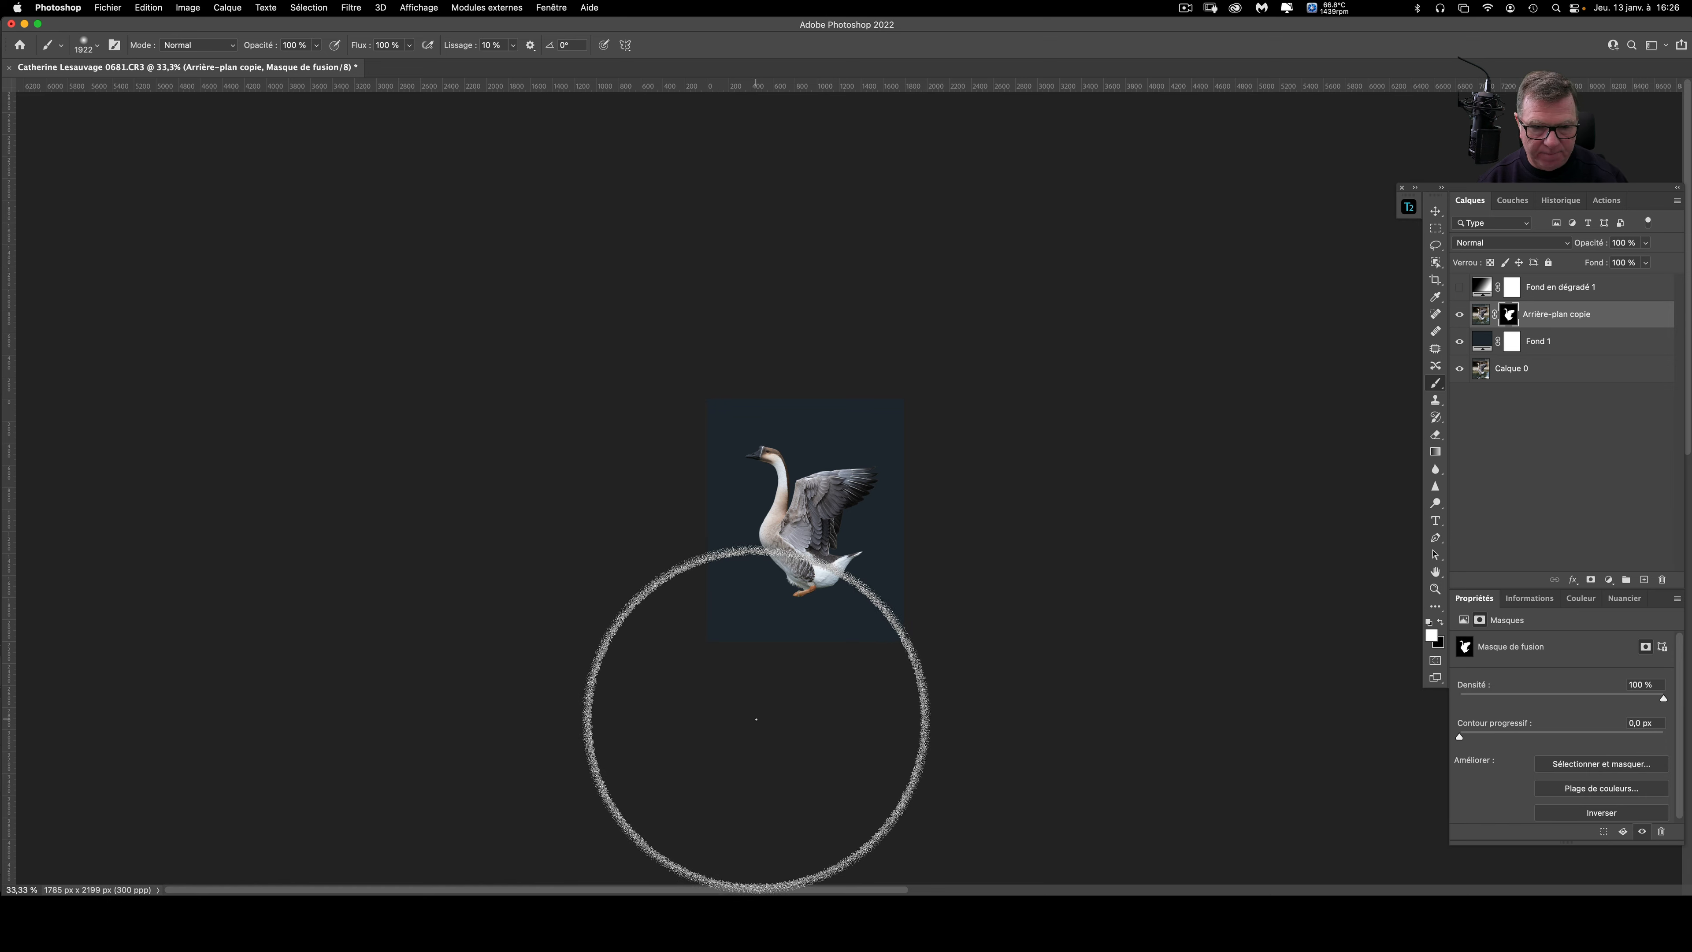
{"action": "mouse_move", "coordinate": [740, 738]}
{"action": "left_mouse_down"}
{"action": "mouse_move", "coordinate": [740, 718]}
{"action": "mouse_move", "coordinate": [792, 700]}
{"action": "left_mouse_up"}
Step: Move the gradient fill layer directly below Arrière-plan copie and show it
{"action": "left_click_drag", "start_coordinate": [1476, 287], "coordinate": [1478, 351]}
{"action": "left_click", "coordinate": [1459, 314]}
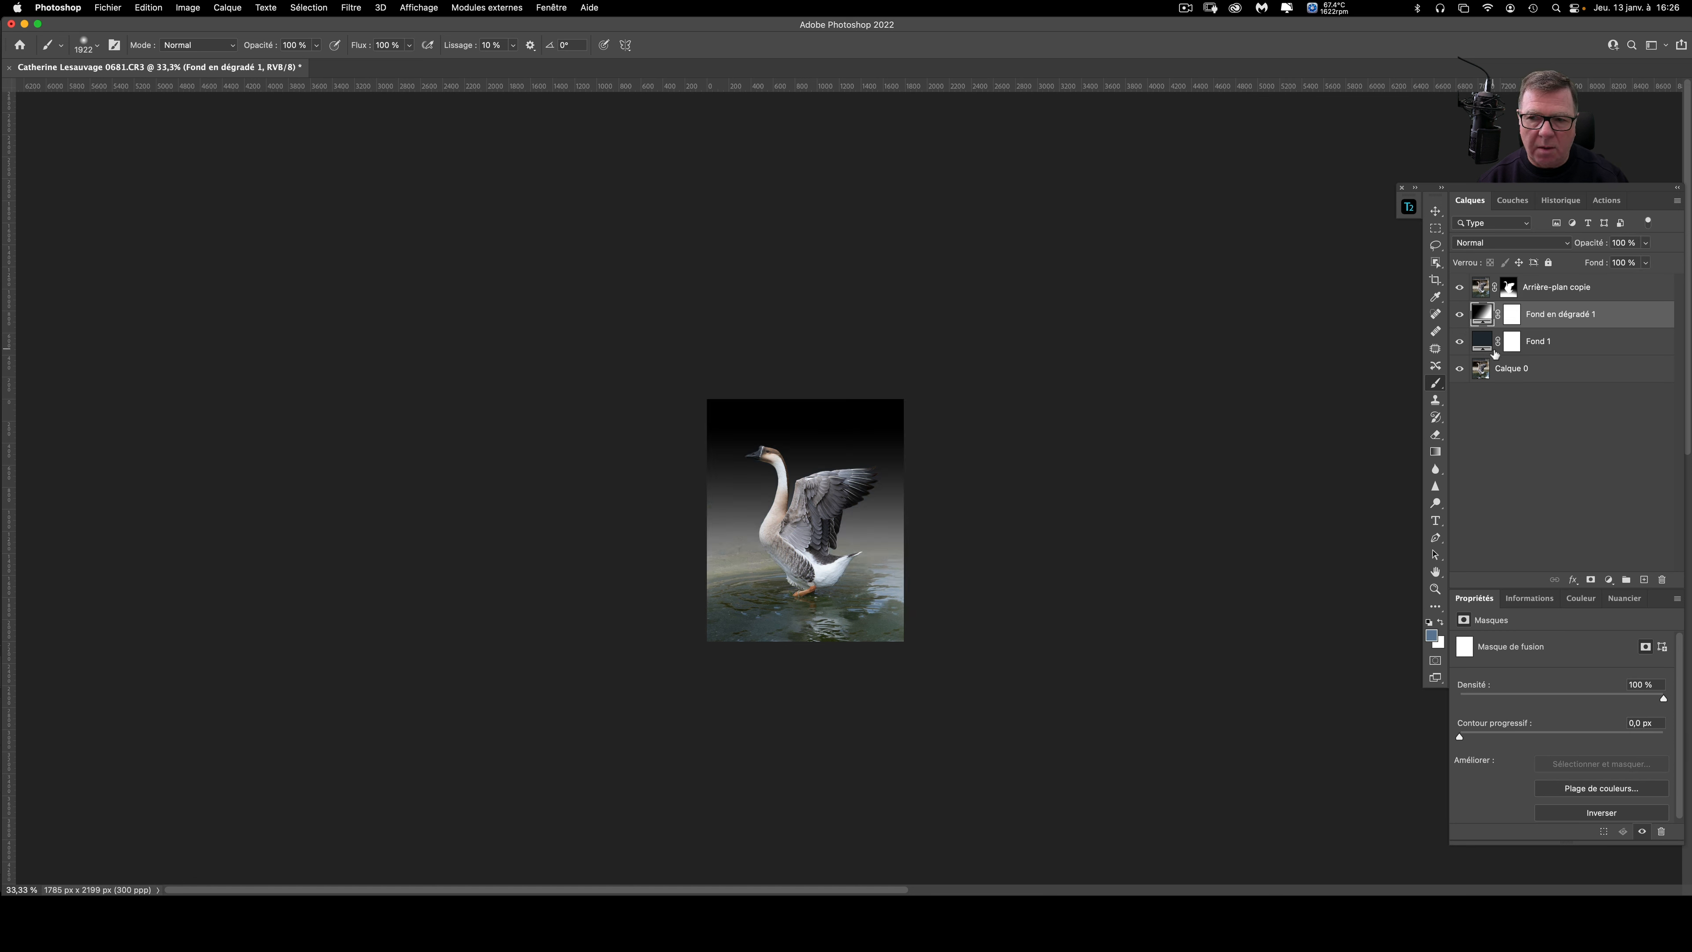
Step: Sample the blue of the water beside the goose as the foreground colour
{"action": "scroll", "coordinate": [830, 633], "scroll_direction": "up", "scroll_amount": 2}
{"action": "key", "text": "i"}
{"action": "left_click", "coordinate": [919, 578]}
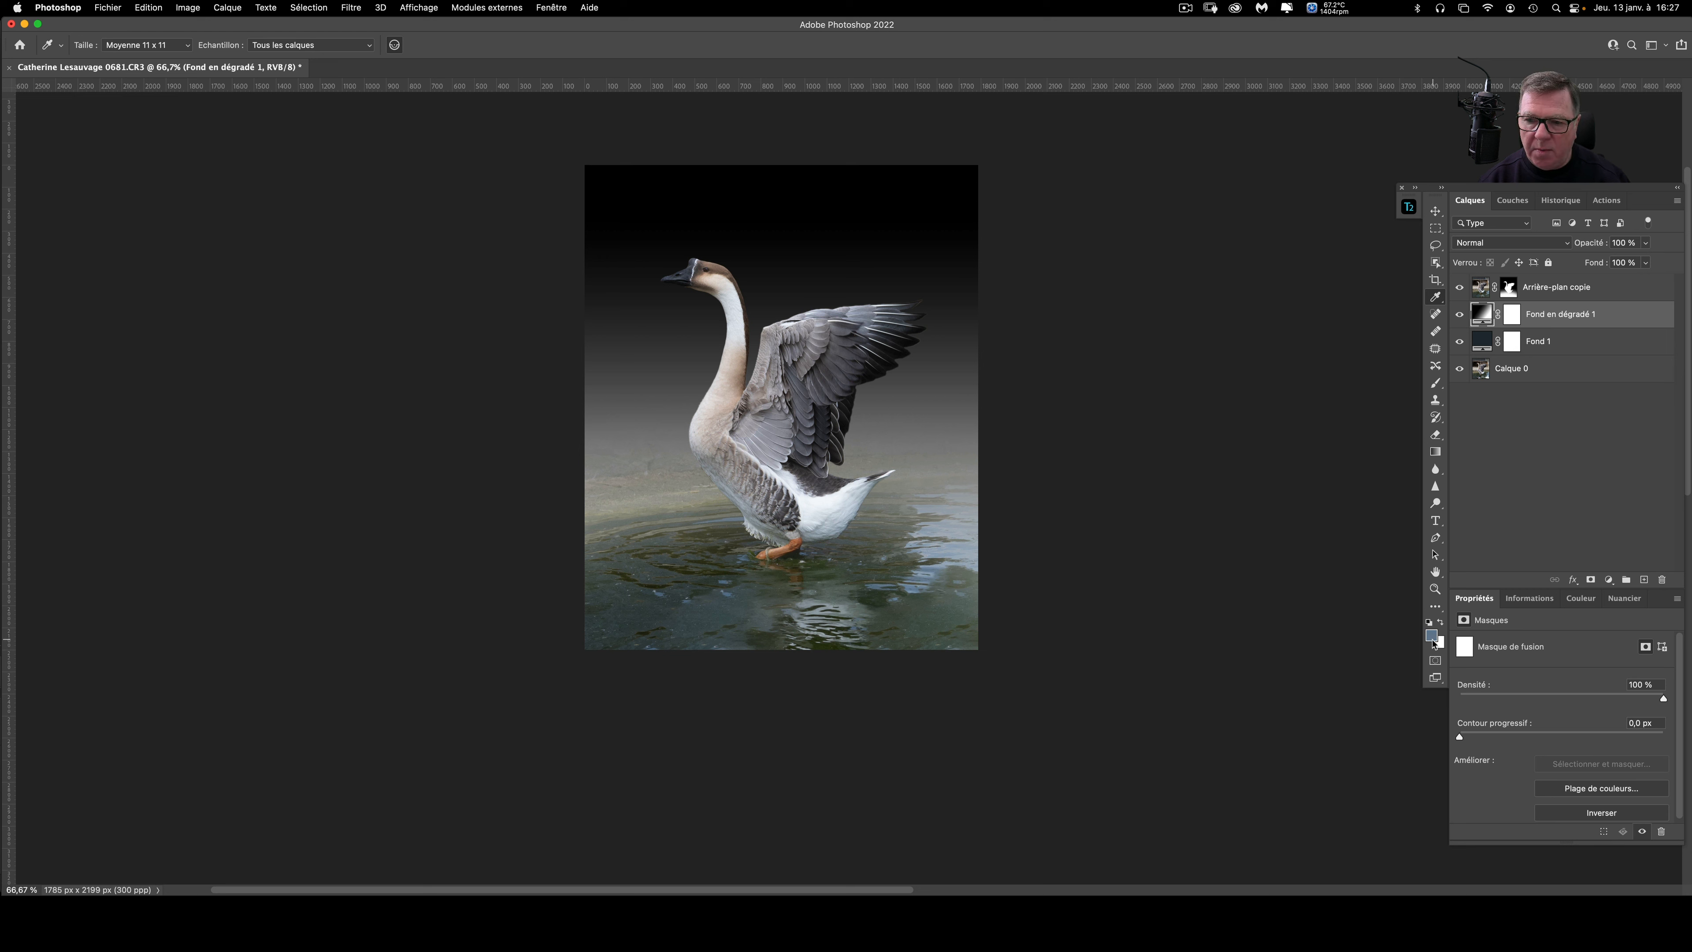
Step: Change the white stop of the Fond en dégradé 1 gradient to the sampled water blue, #6a8093
{"action": "double_click", "coordinate": [1483, 314]}
{"action": "left_click", "coordinate": [1404, 308]}
{"action": "left_click", "coordinate": [336, 381]}
{"action": "left_click", "coordinate": [97, 437]}
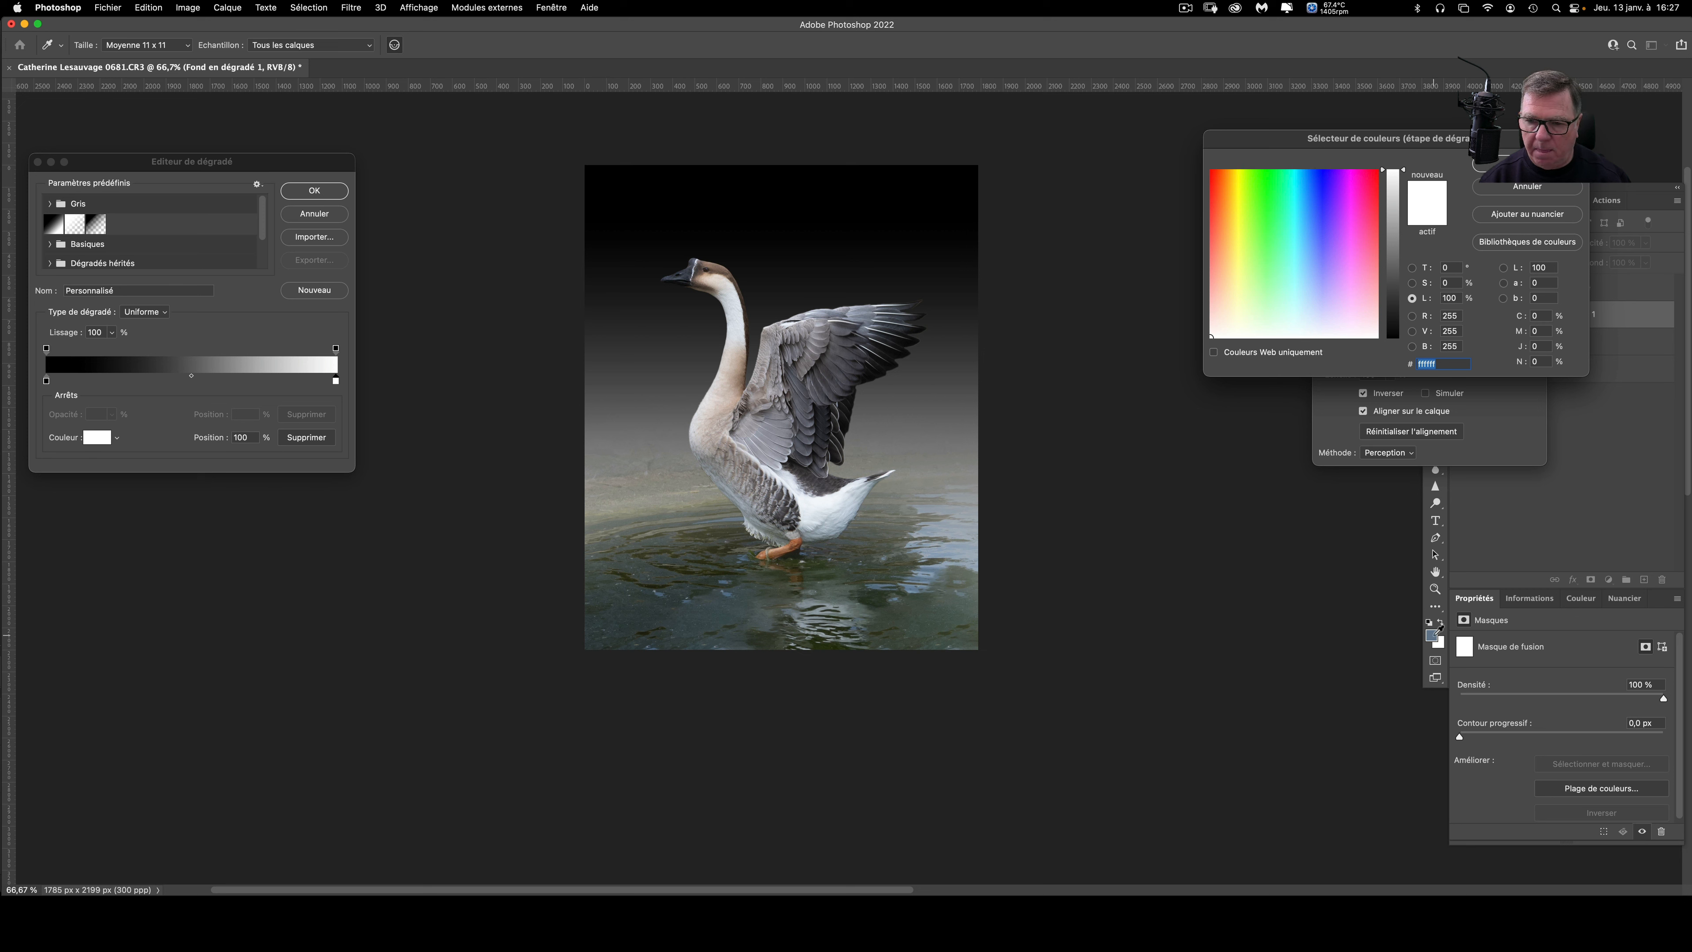
{"action": "left_click", "coordinate": [1436, 631]}
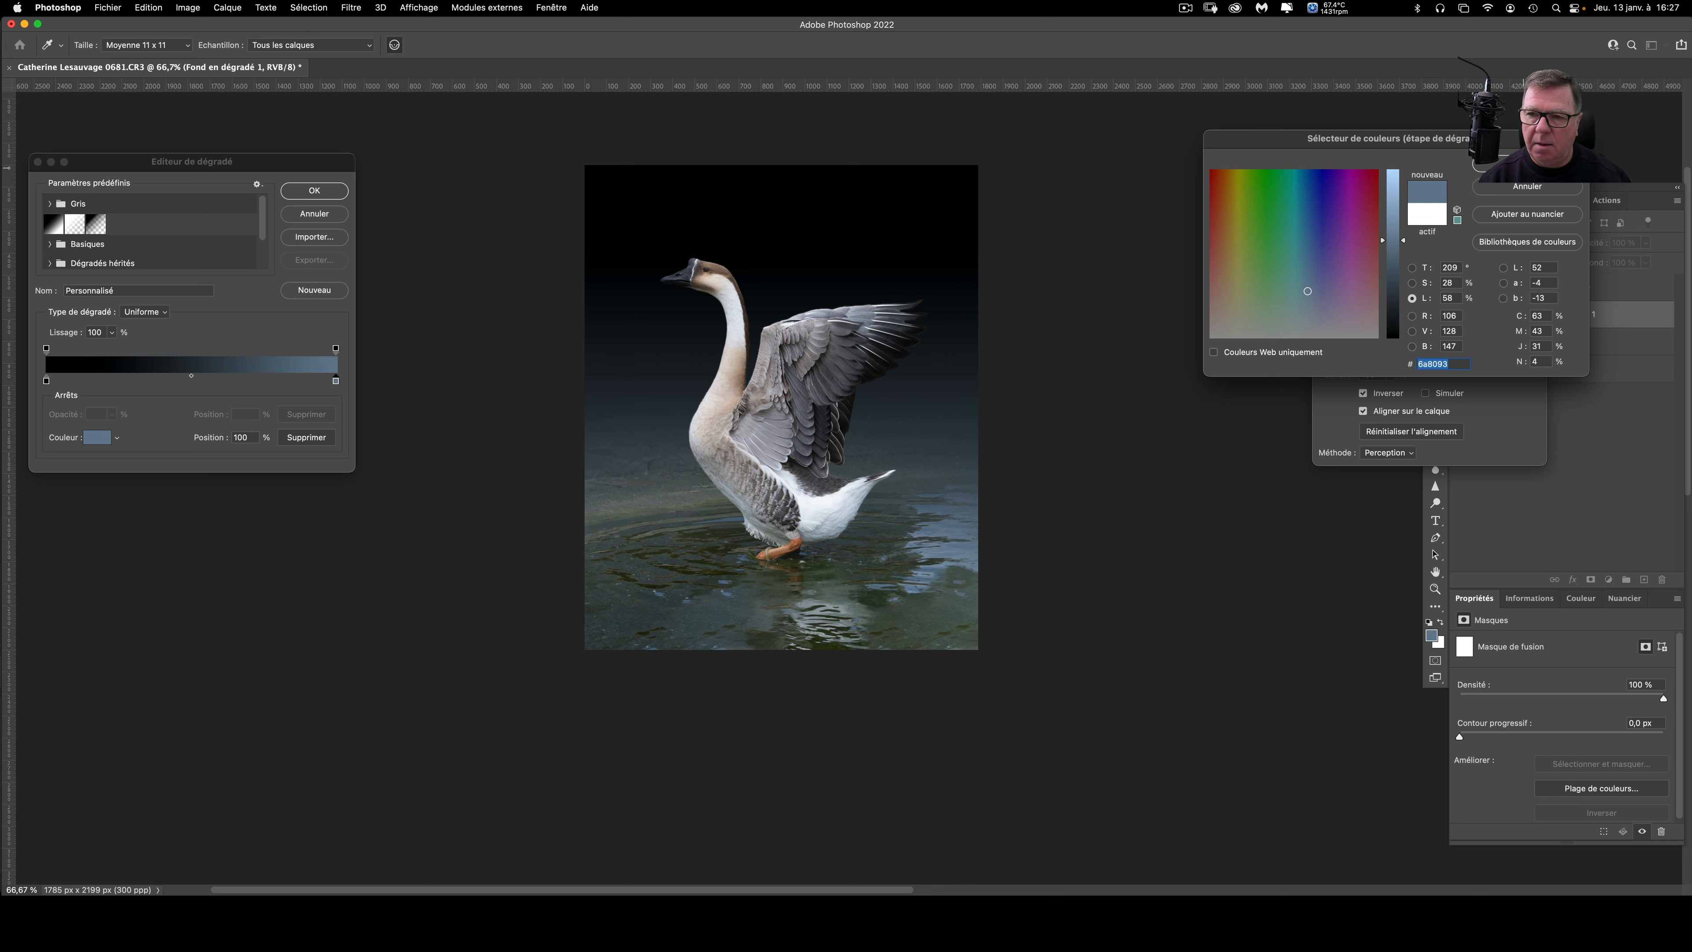
{"action": "left_click", "coordinate": [1526, 164]}
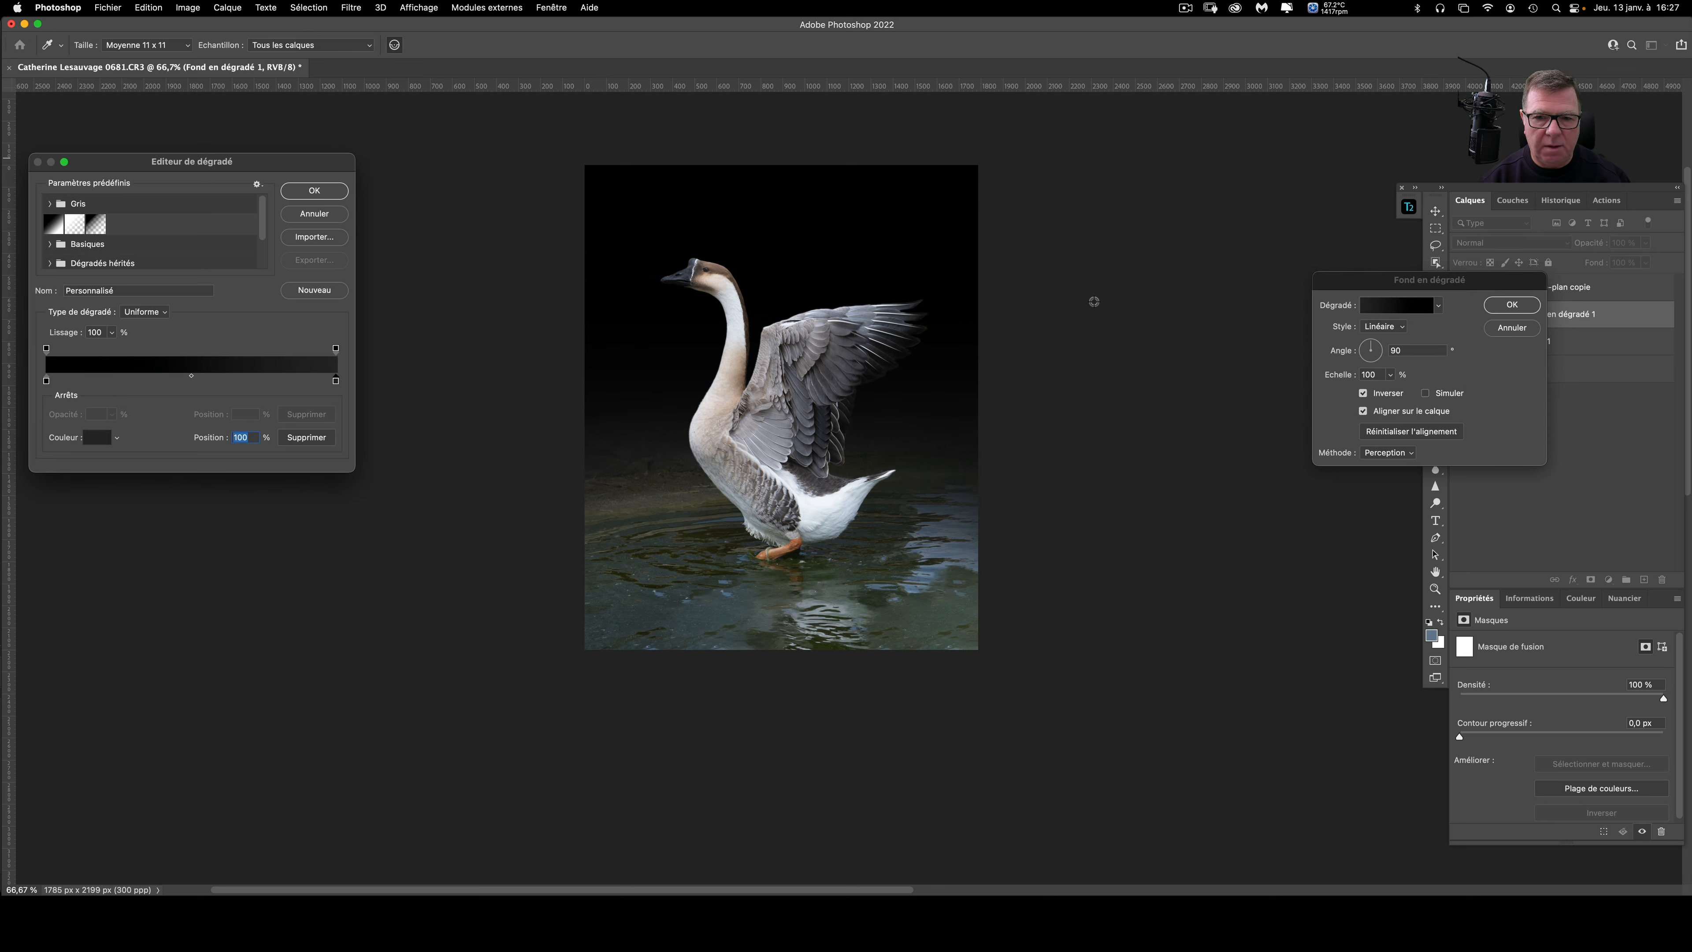
{"action": "key", "text": "super+z"}
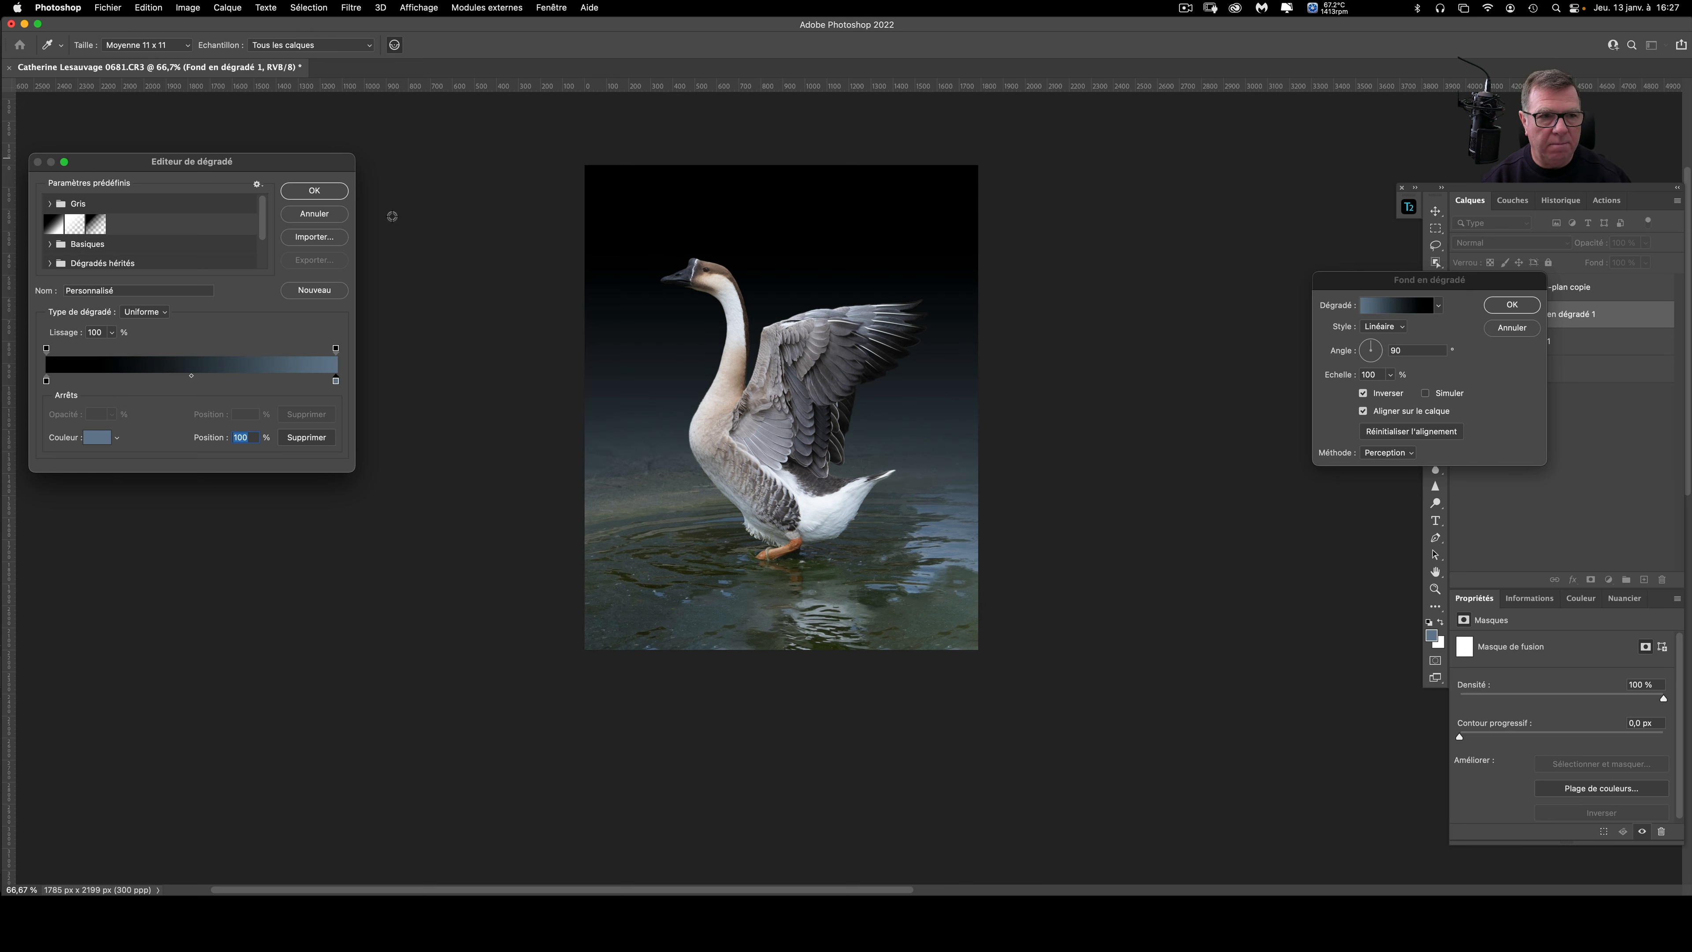
{"action": "left_click", "coordinate": [329, 192]}
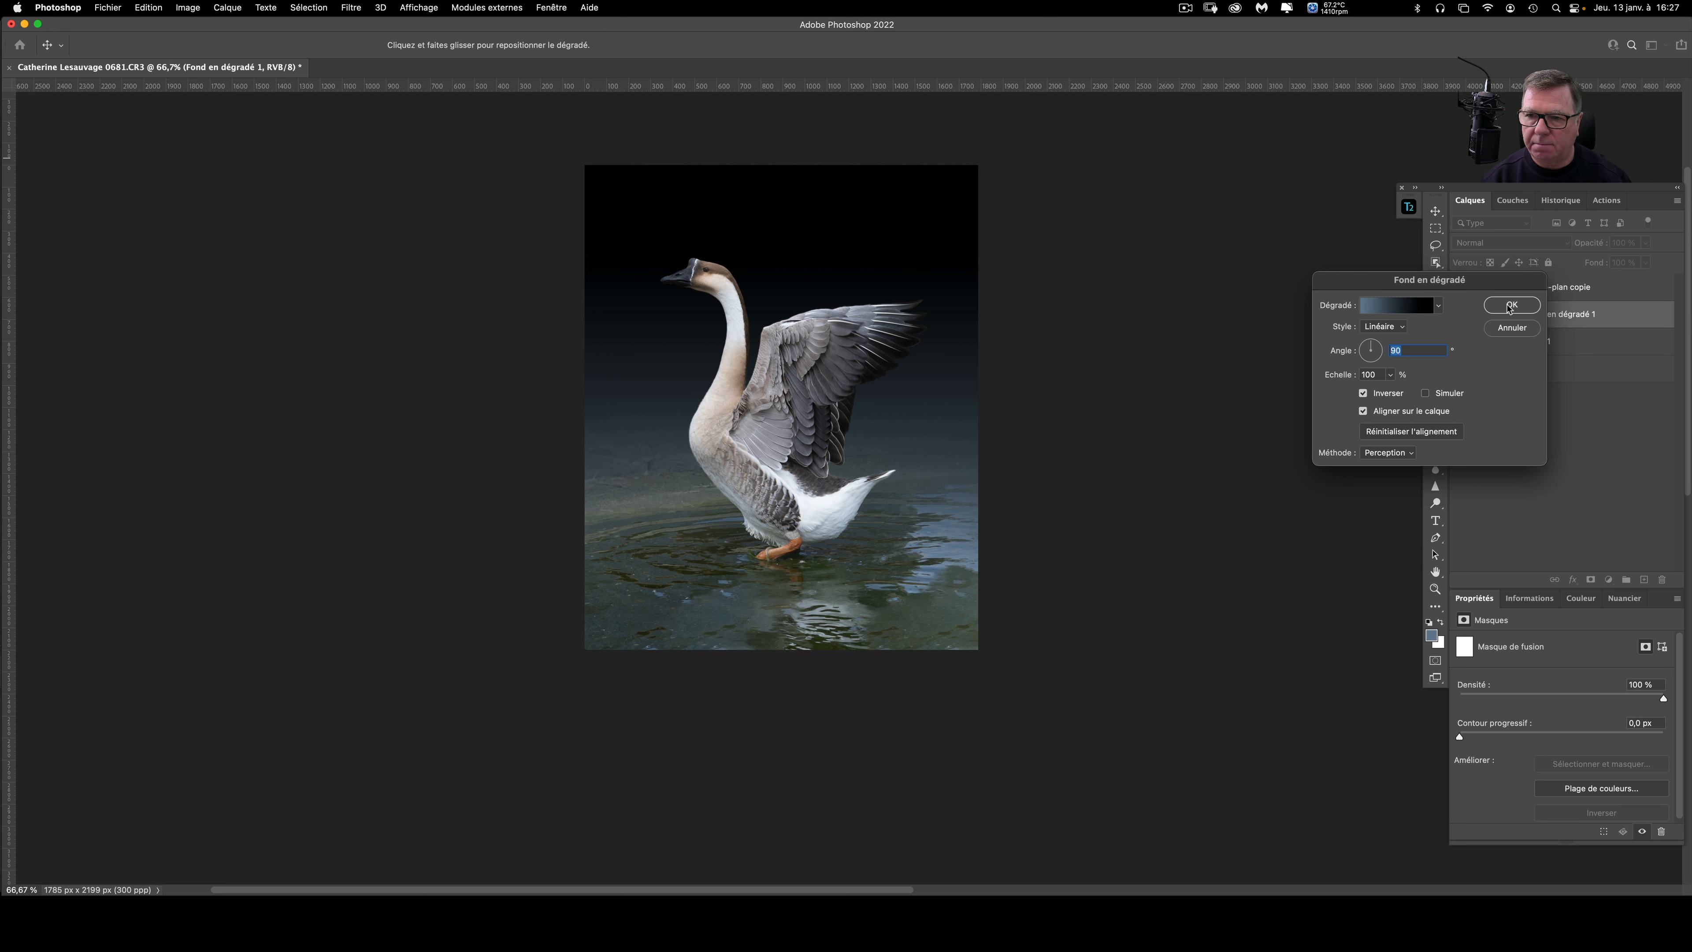
{"action": "left_click", "coordinate": [1511, 304]}
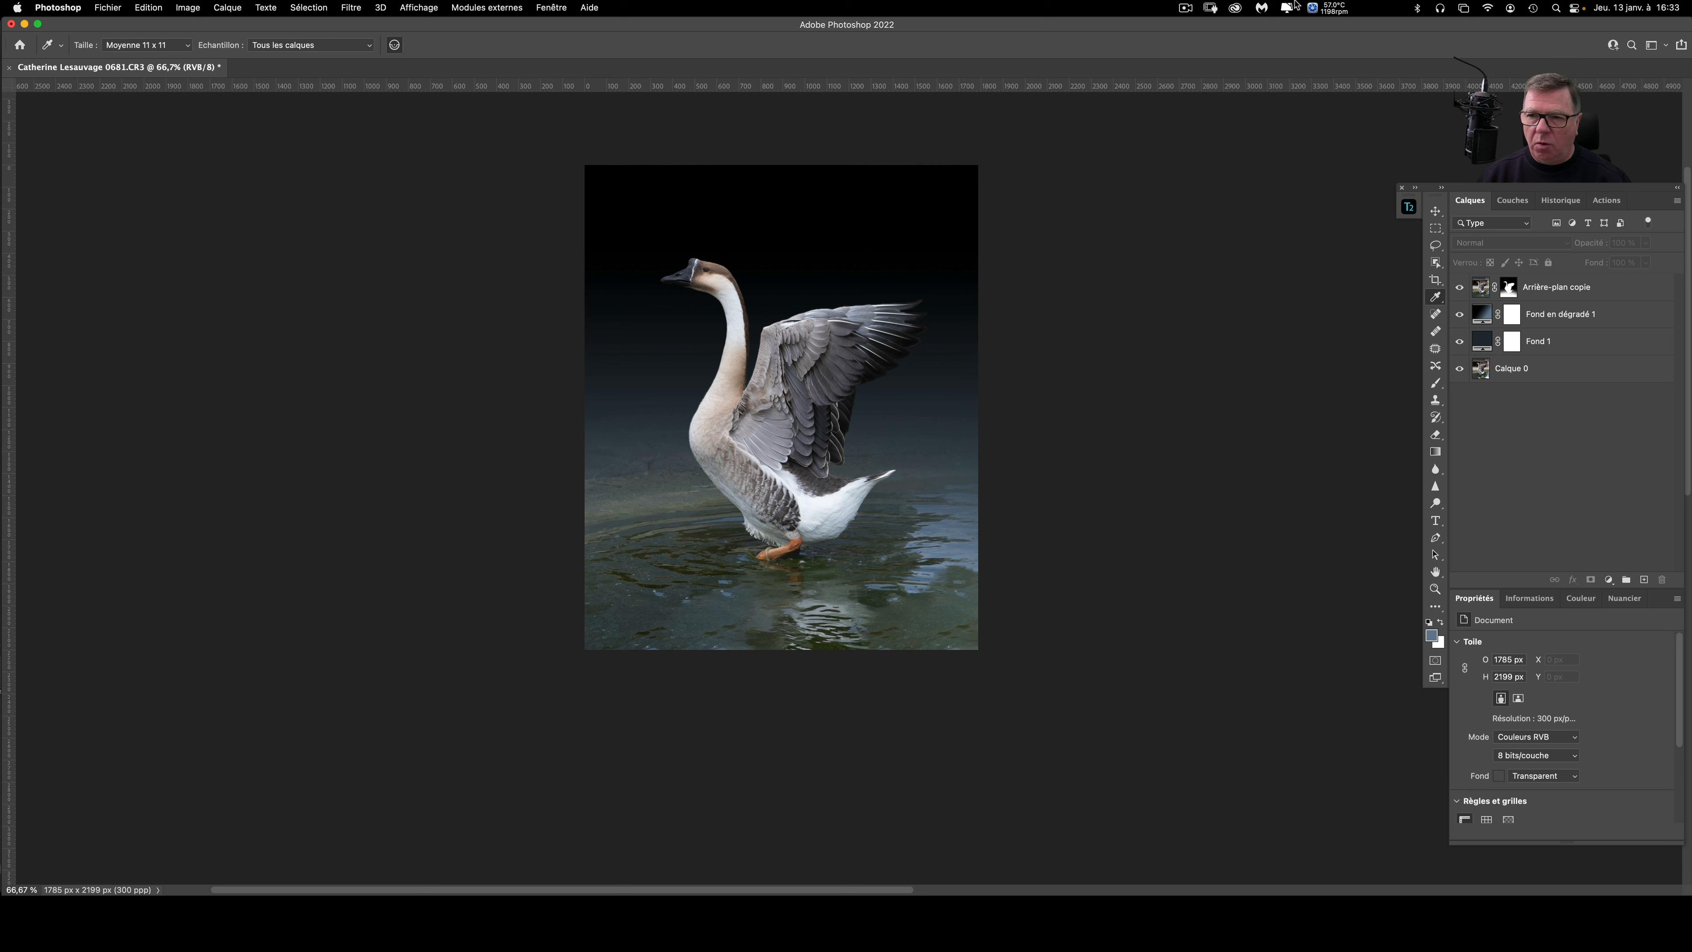
Step: Add a solid colour fill layer of #6a8093 above Arrière-plan copie and set its blend mode to Lumière tamisée
{"action": "left_click", "coordinate": [1611, 290]}
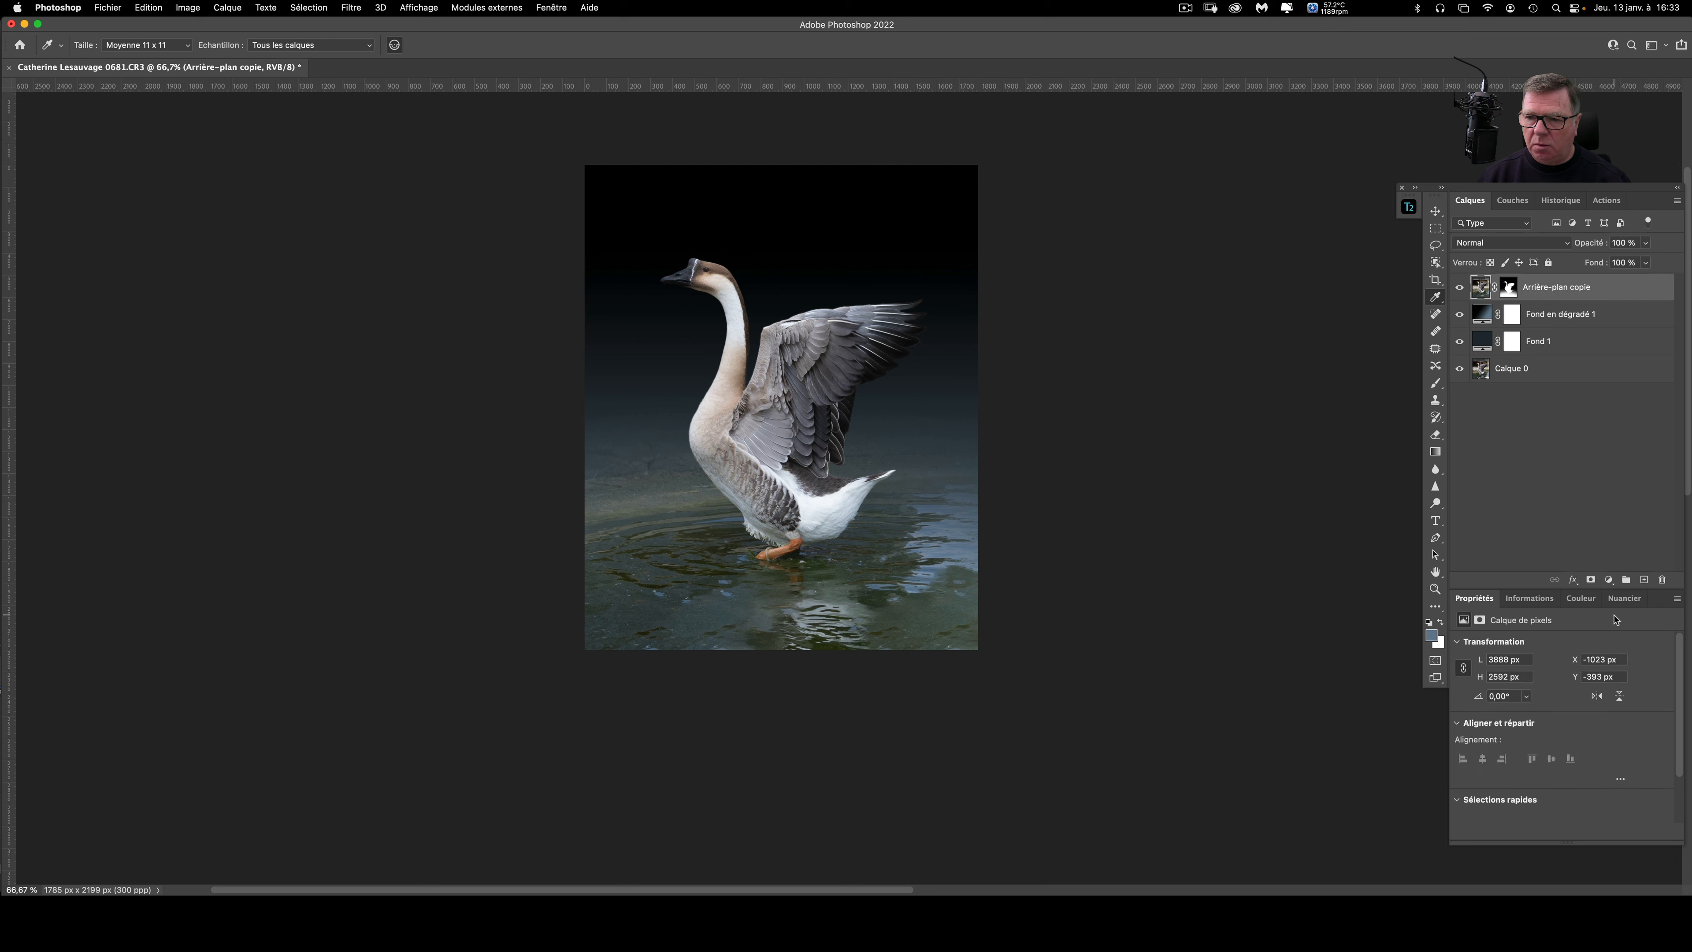
{"action": "left_click", "coordinate": [1609, 579]}
{"action": "left_click", "coordinate": [1584, 595]}
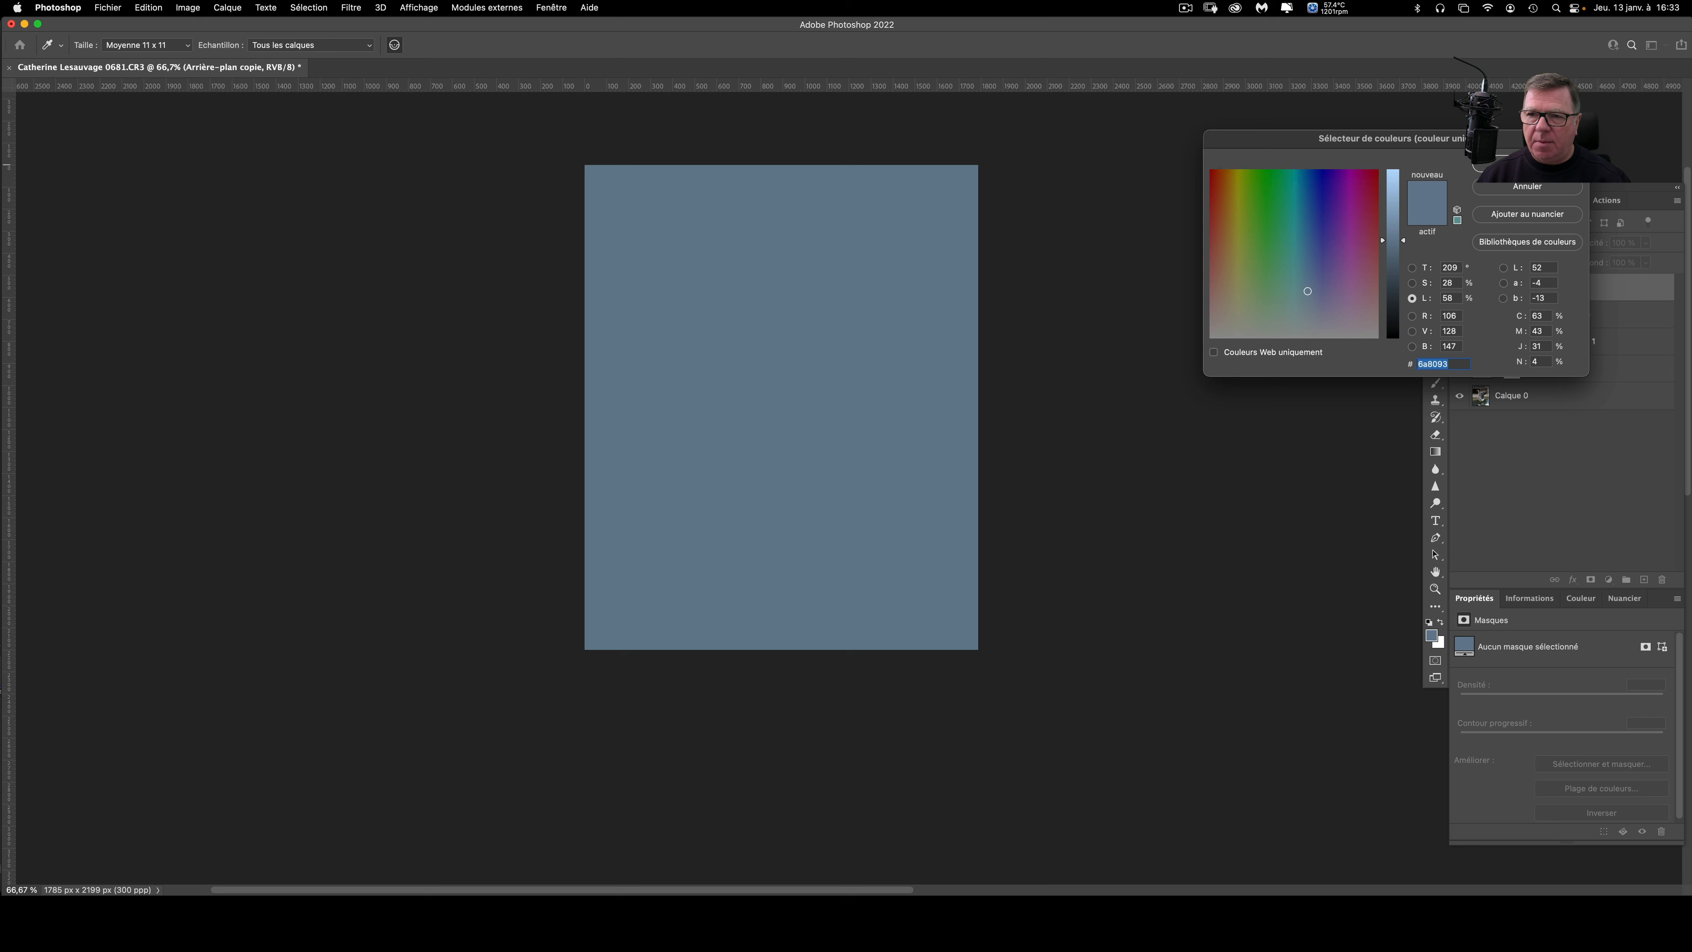
{"action": "key", "text": "Return"}
{"action": "left_click", "coordinate": [1521, 244]}
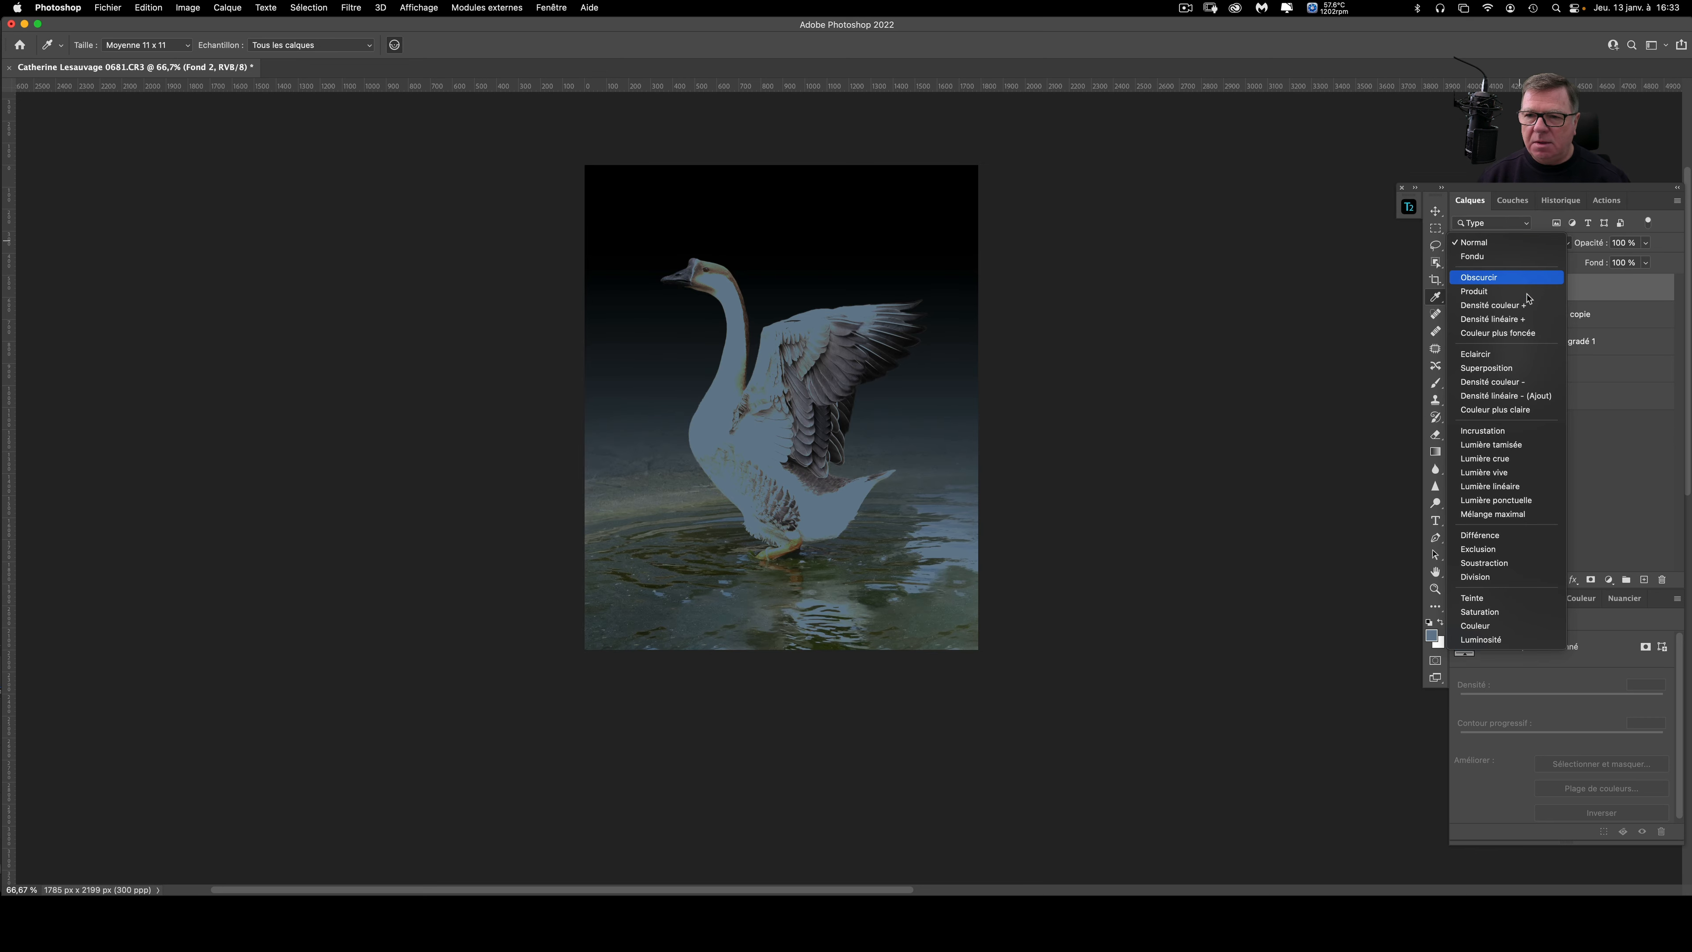
{"action": "left_click", "coordinate": [1525, 445]}
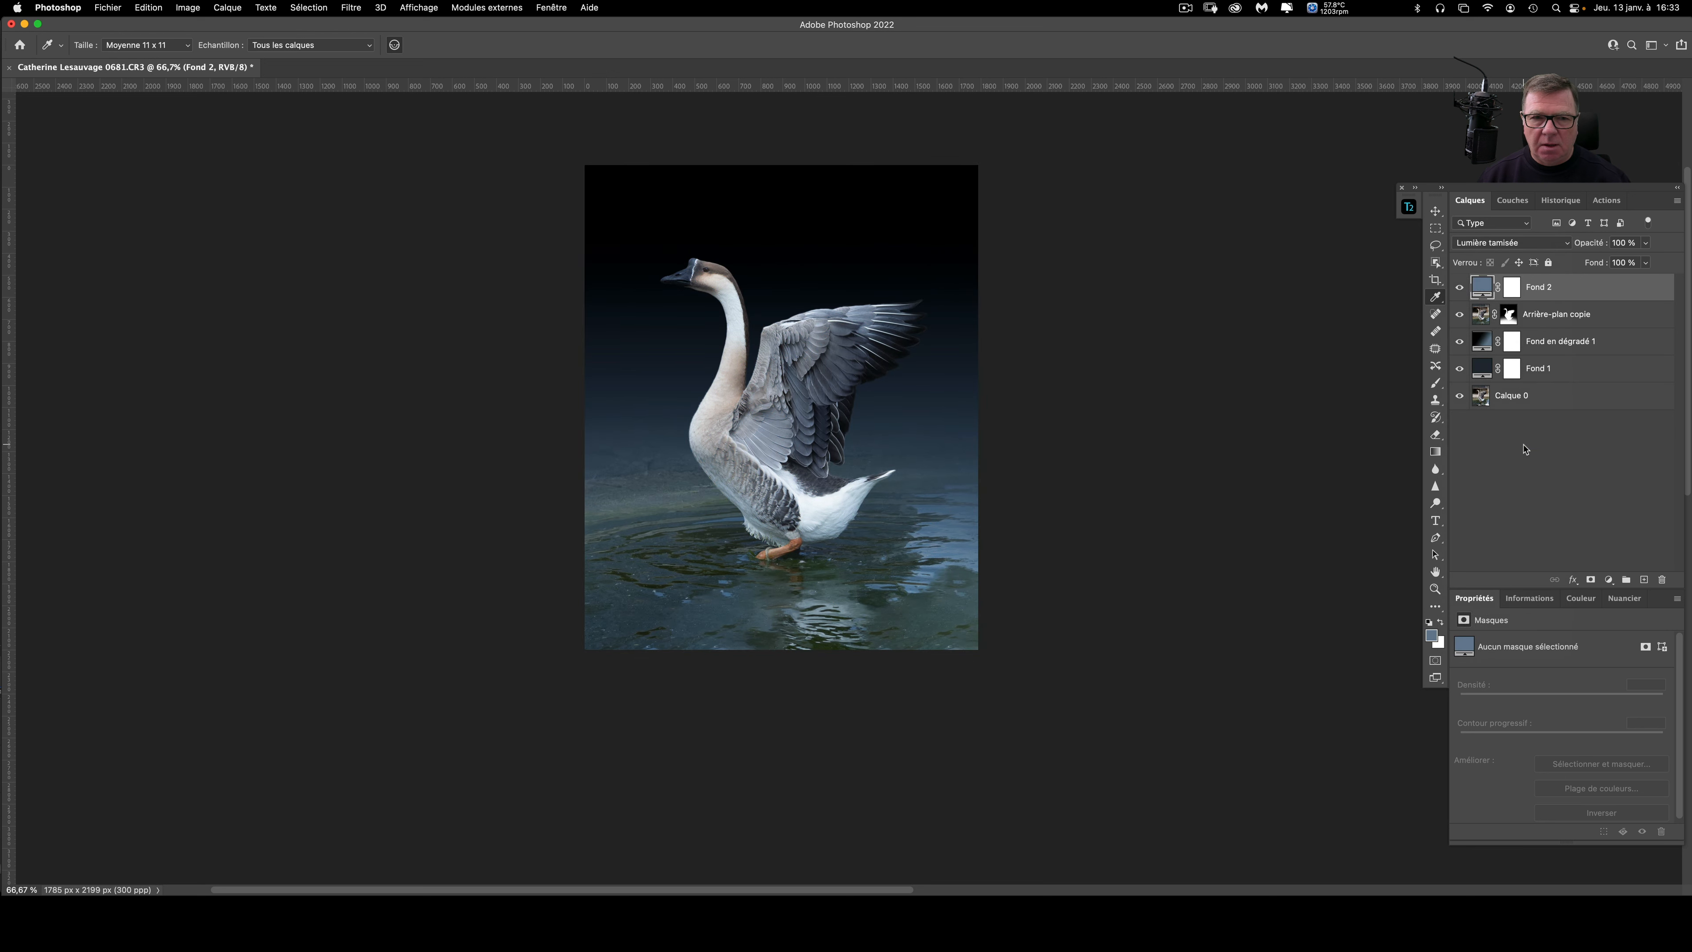